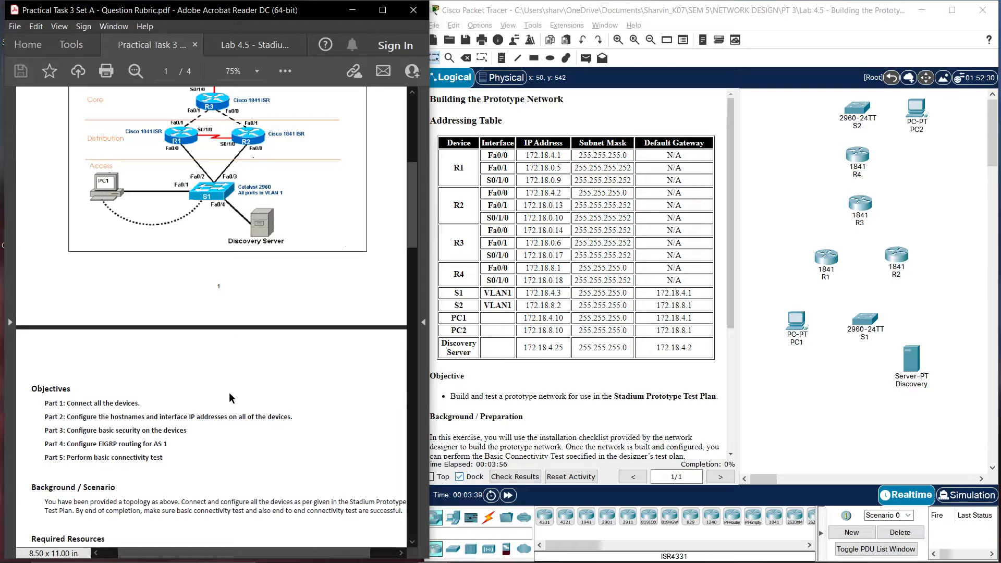
Connect PC1's FastEthernet0 to switch S1's Fa0/1 with a copper straight-through cable
{"action": "scroll", "coordinate": [230, 394], "scroll_direction": "down", "scroll_amount": 3}
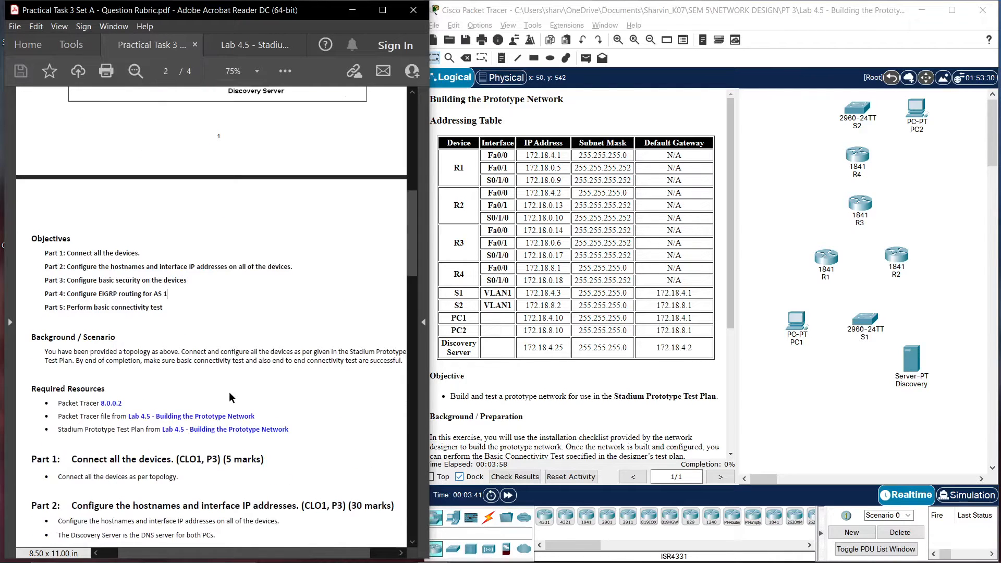
{"action": "scroll", "coordinate": [229, 392], "scroll_direction": "down", "scroll_amount": 2}
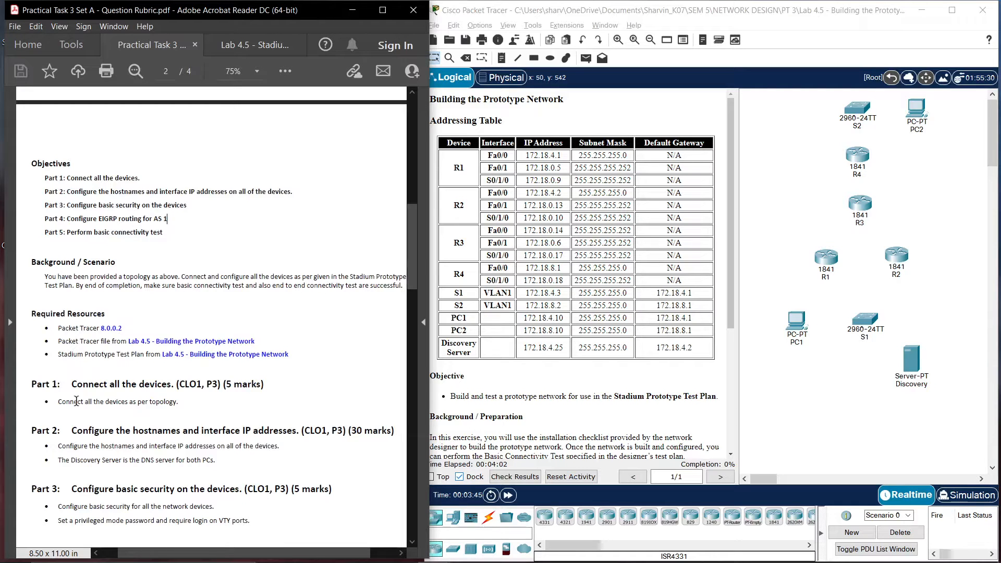
{"action": "left_click_drag", "start_coordinate": [409, 271], "coordinate": [408, 186]}
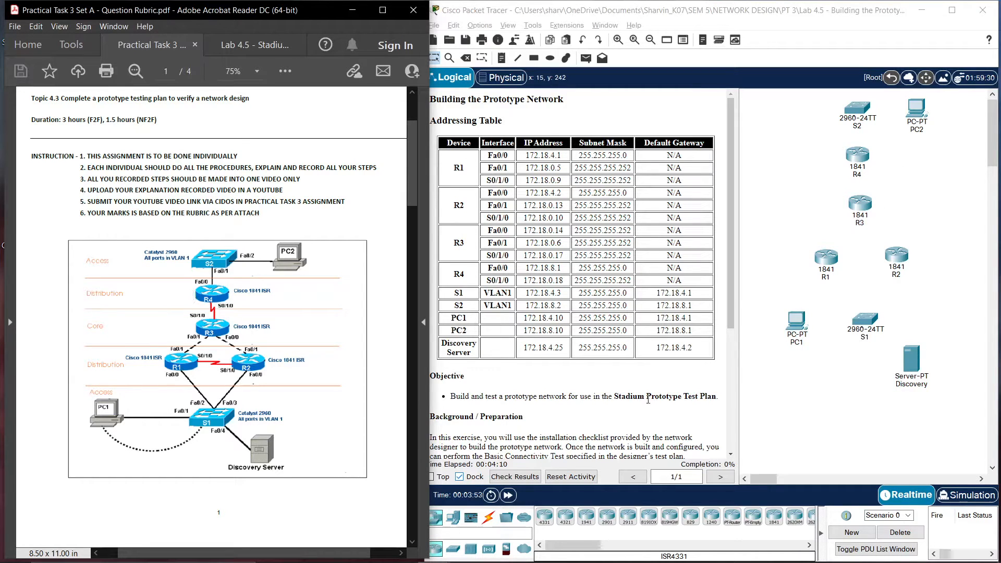
{"action": "left_click", "coordinate": [488, 516]}
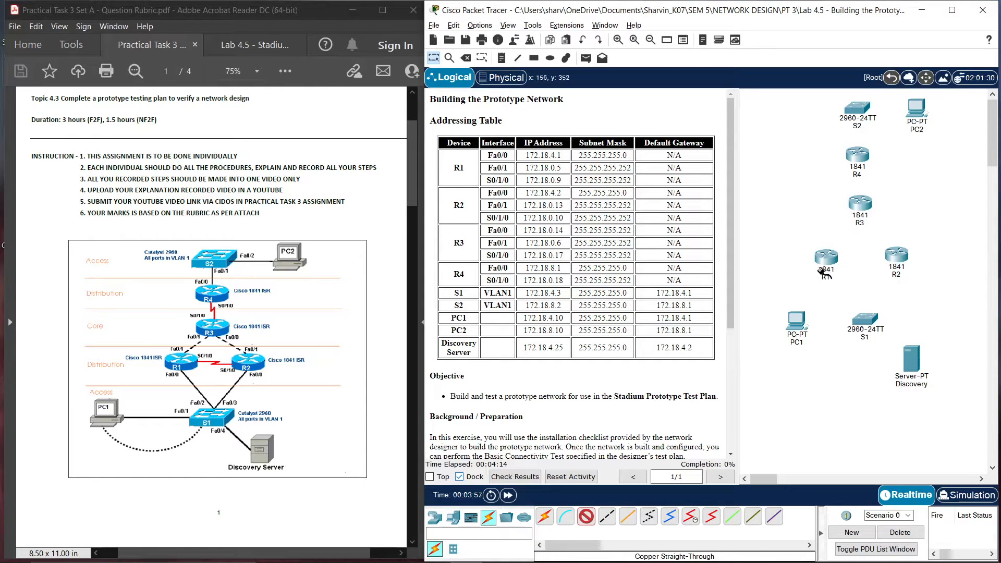
{"action": "left_click", "coordinate": [788, 328]}
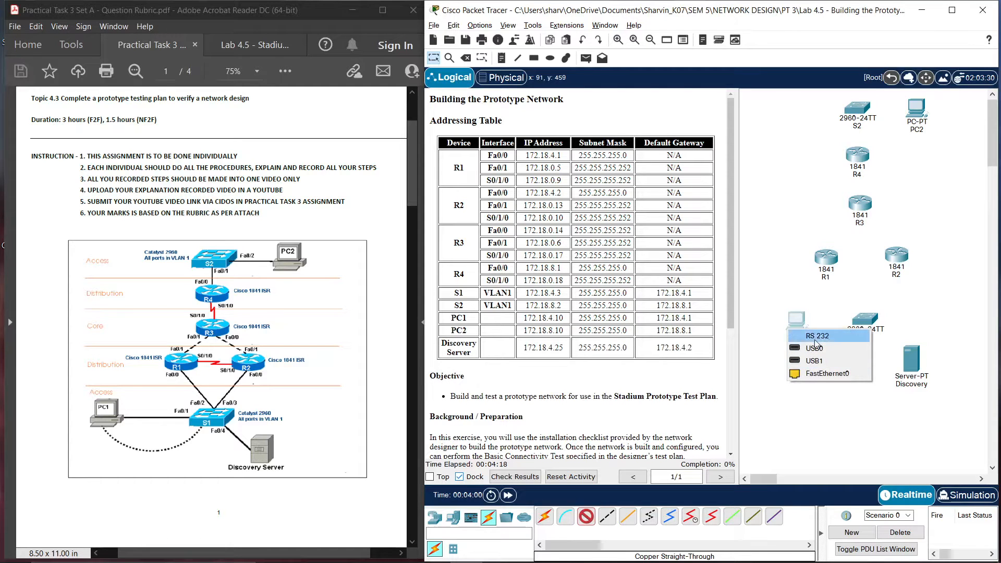
{"action": "left_click", "coordinate": [827, 373]}
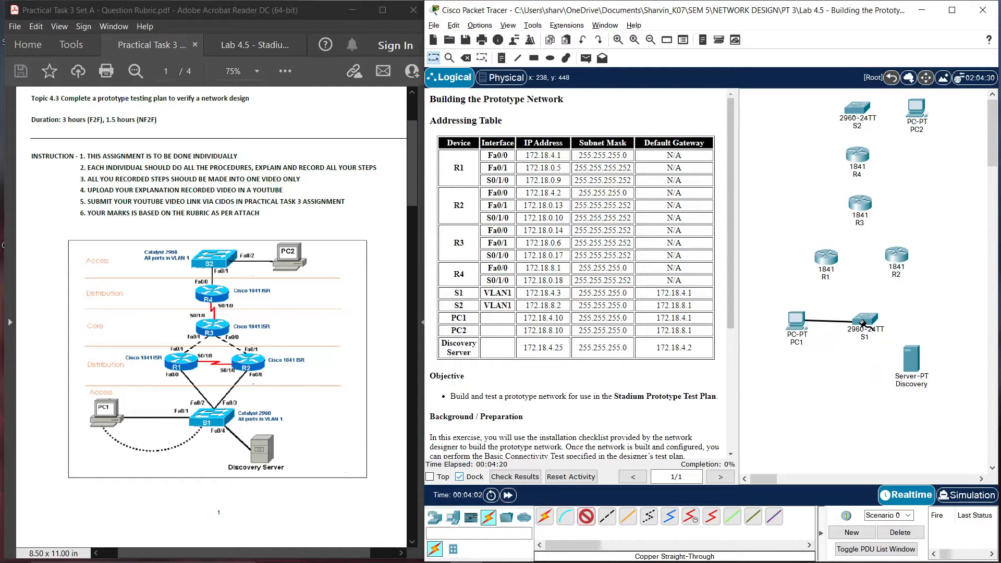
{"action": "left_click", "coordinate": [862, 325]}
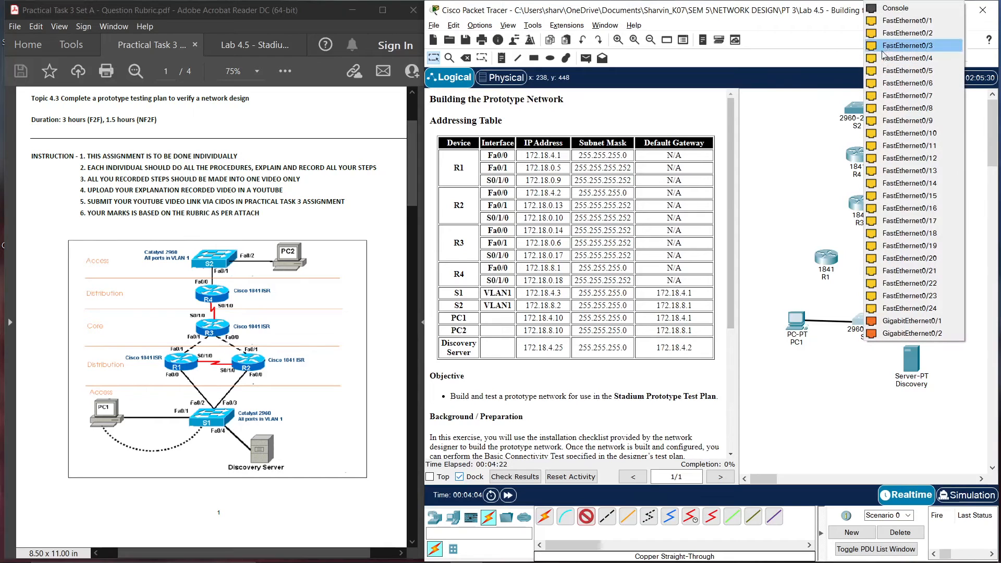
{"action": "left_click", "coordinate": [897, 23]}
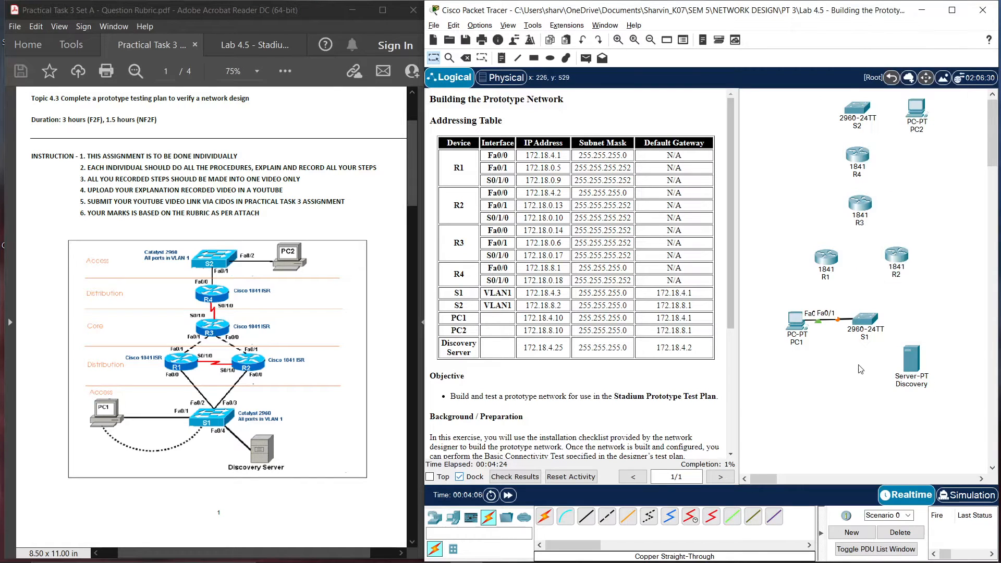
Cable a free S1 port to the Discovery server's FastEthernet0 with straight-through copper
{"action": "left_click", "coordinate": [586, 516]}
{"action": "left_click", "coordinate": [880, 320]}
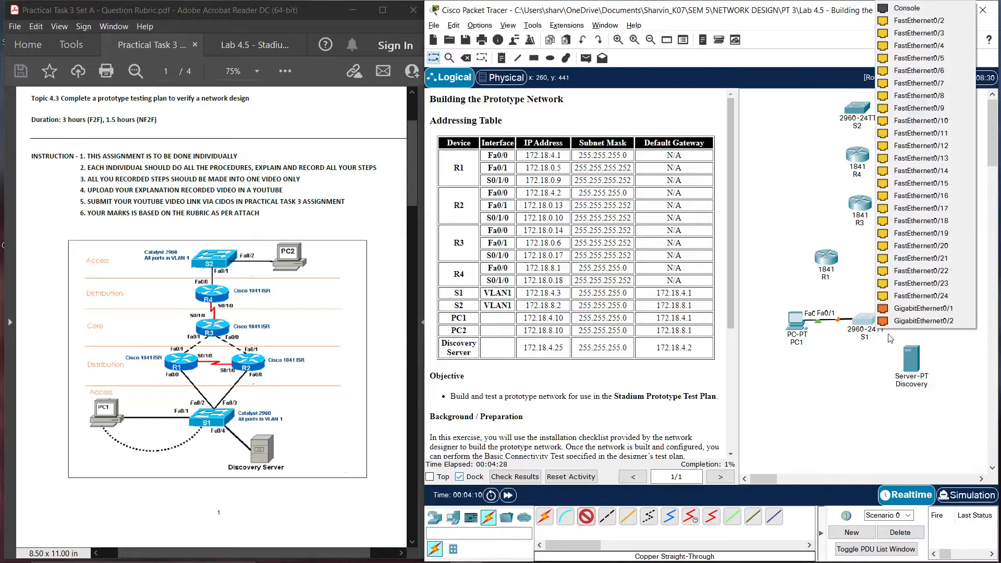
{"action": "left_click", "coordinate": [934, 55]}
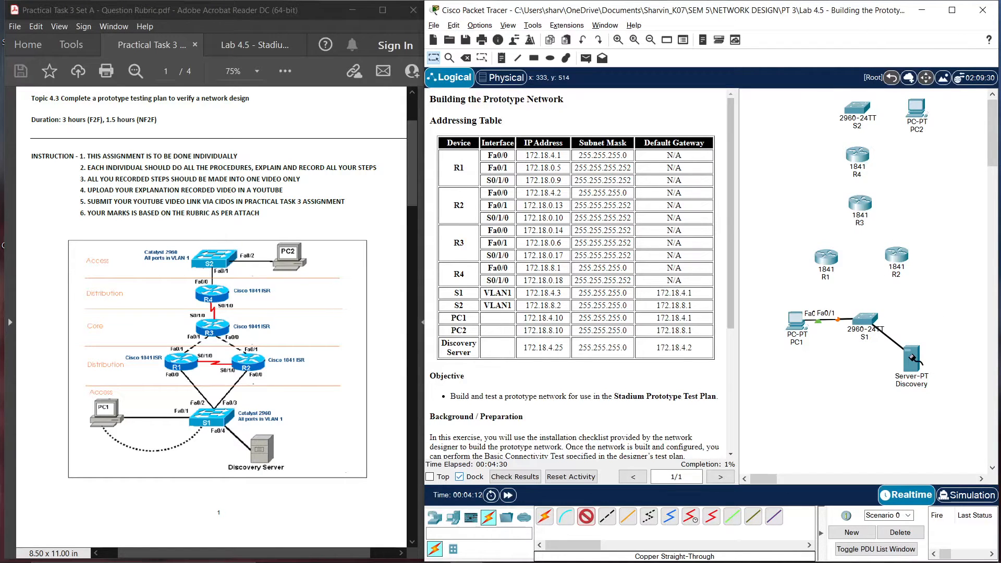
{"action": "left_click", "coordinate": [914, 358]}
{"action": "left_click", "coordinate": [926, 364]}
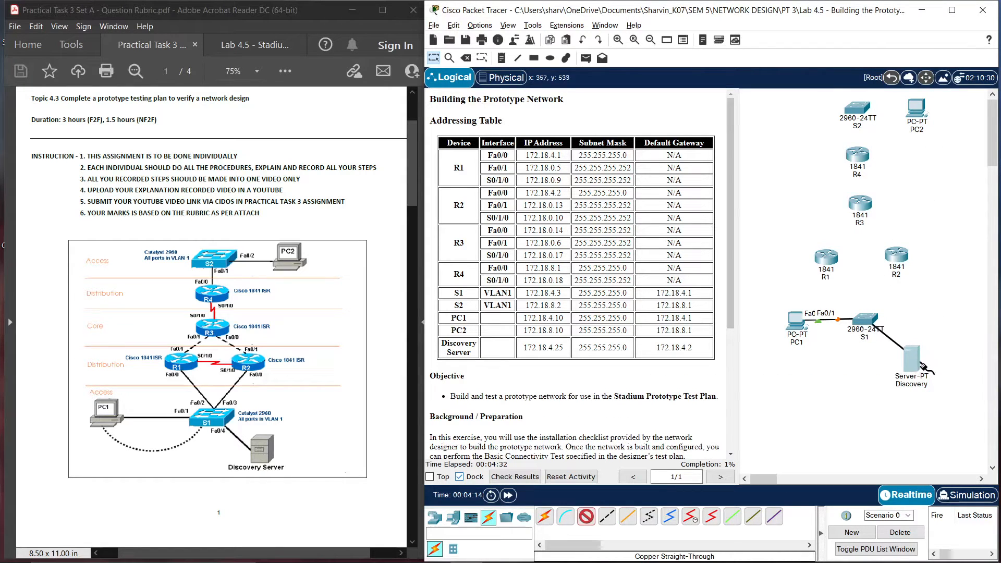
{"action": "left_click", "coordinate": [923, 365]}
{"action": "left_click", "coordinate": [933, 370]}
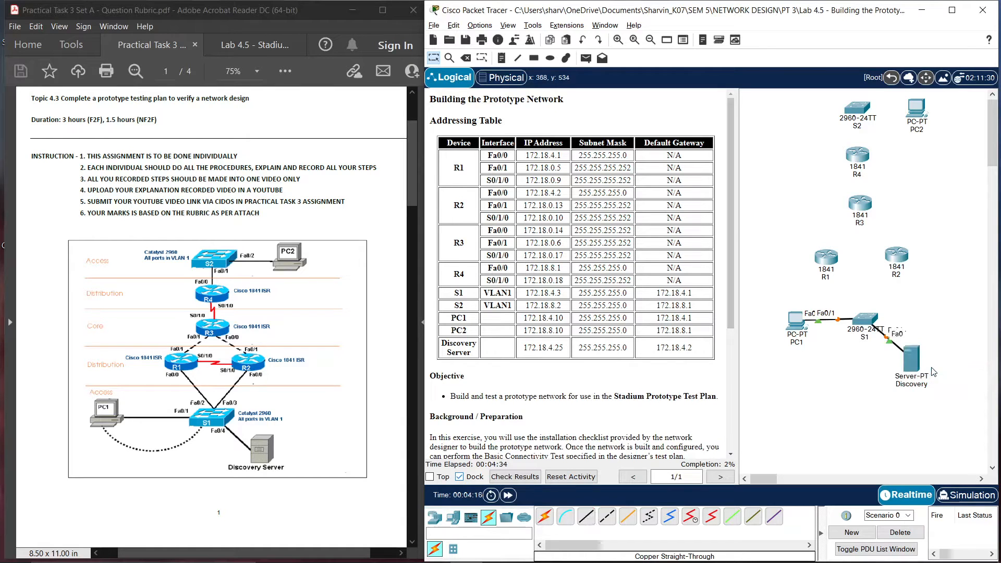
Connect R1 Fa0/0 to S1 Fa0/2 and R2 Fa0/0 to S1 Fa0/3 with straight-through copper
{"action": "left_click", "coordinate": [584, 519]}
{"action": "left_click", "coordinate": [824, 259]}
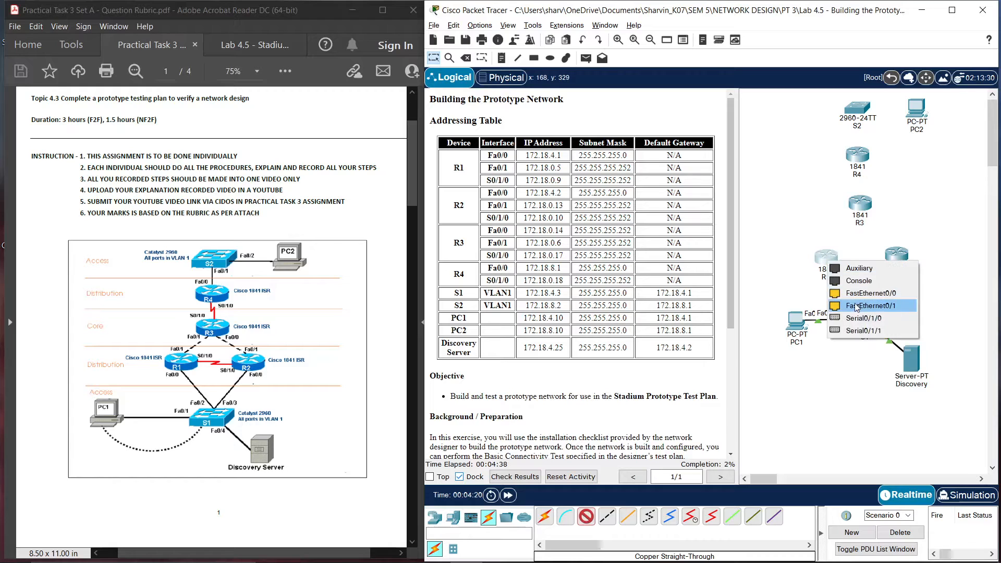
{"action": "left_click", "coordinate": [862, 294]}
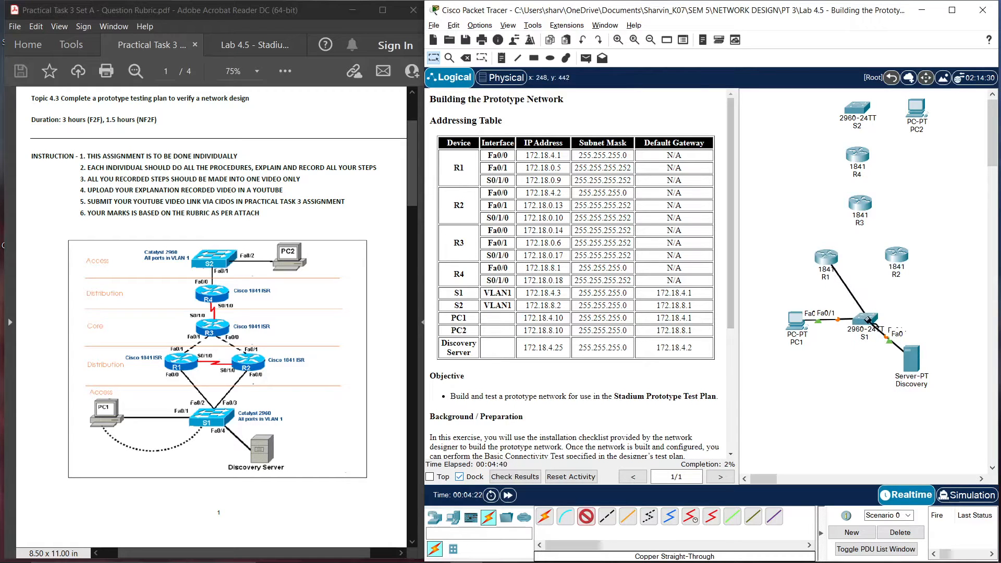
{"action": "left_click", "coordinate": [863, 316]}
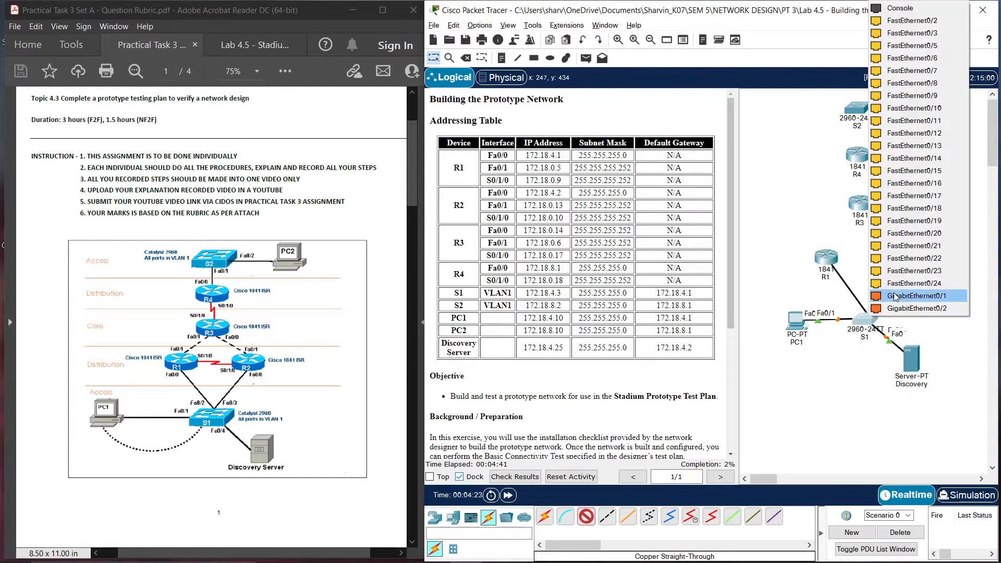
{"action": "left_click", "coordinate": [930, 21]}
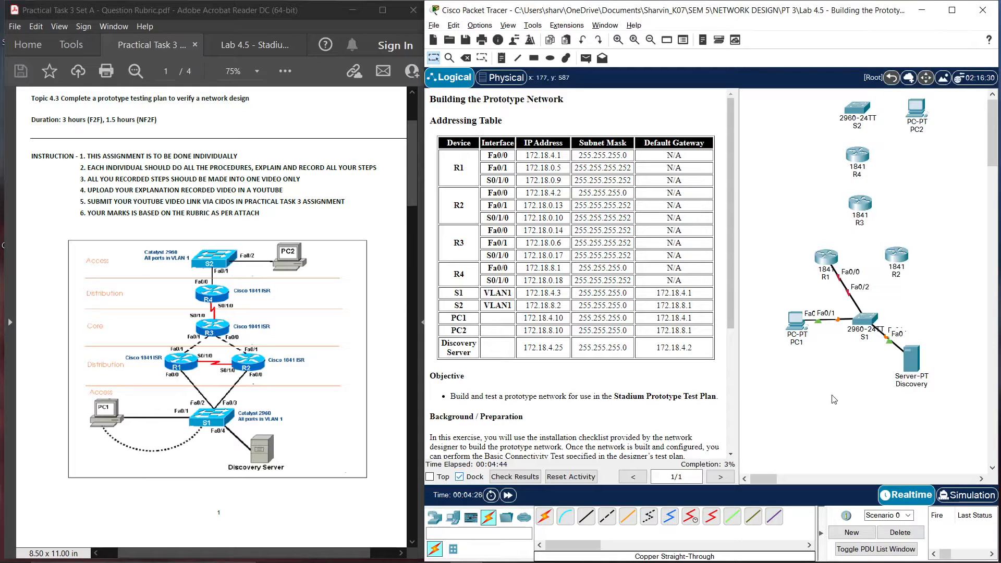
{"action": "left_click", "coordinate": [584, 517]}
{"action": "left_click", "coordinate": [897, 254]}
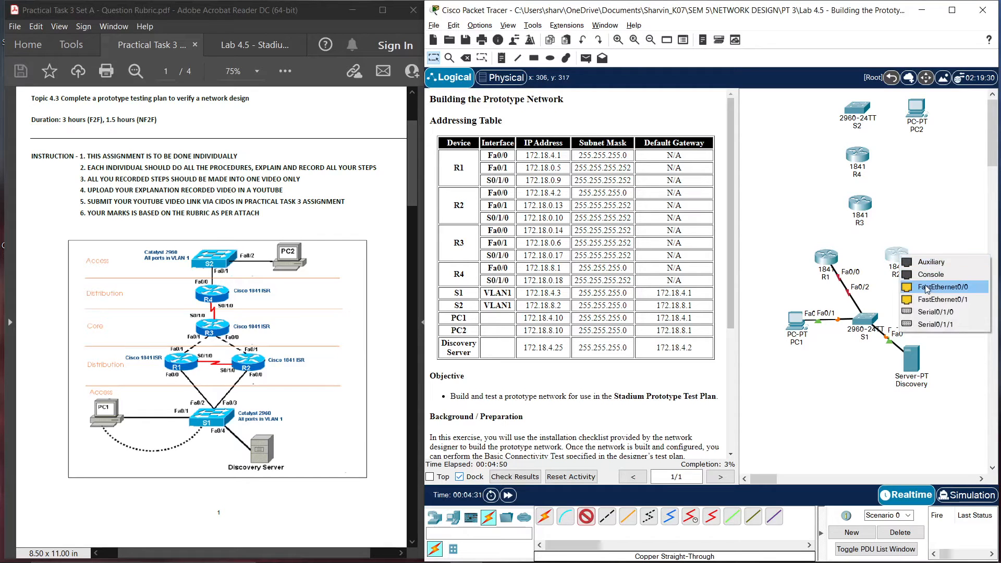
{"action": "left_click", "coordinate": [939, 289]}
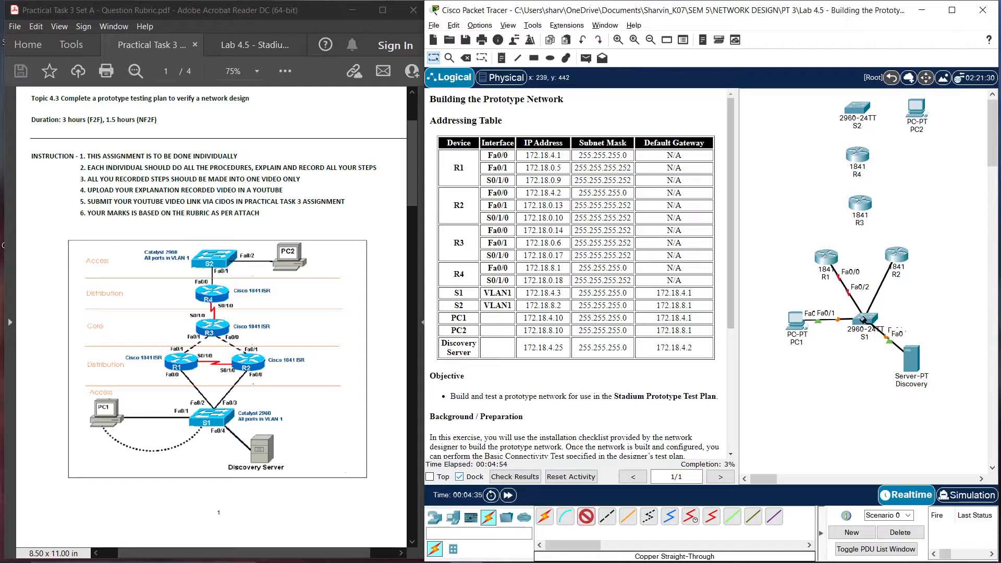
{"action": "left_click", "coordinate": [864, 320]}
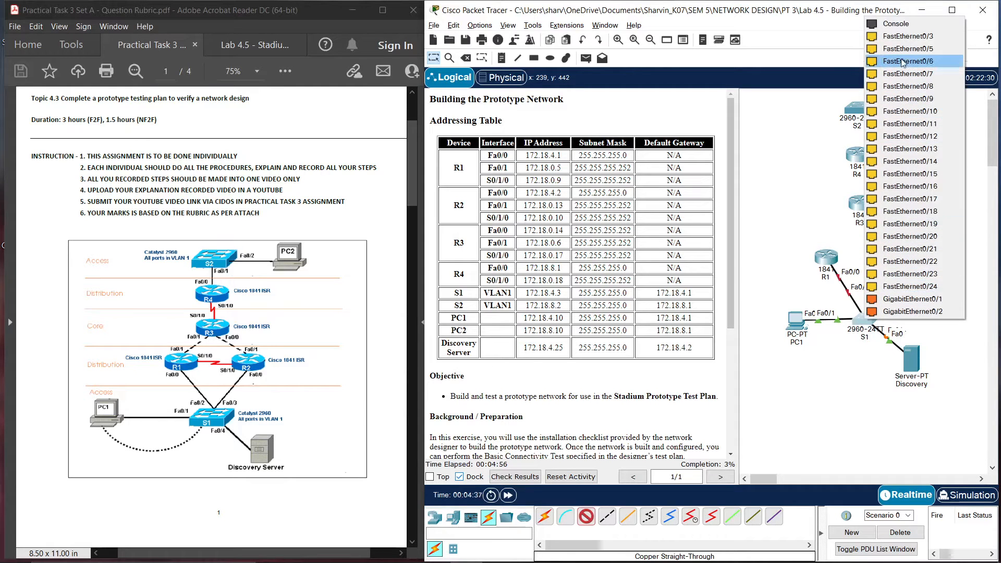
{"action": "left_click", "coordinate": [909, 40]}
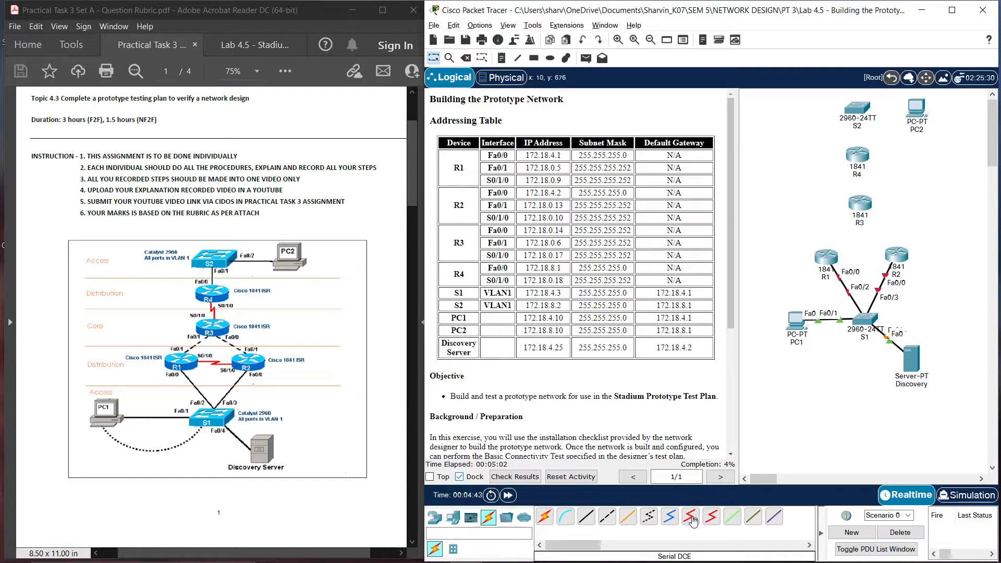
Link R1 Serial0/1/0 to R2 Serial0/1/0 with a serial DCE cable
{"action": "left_click", "coordinate": [691, 519]}
{"action": "left_click", "coordinate": [831, 269]}
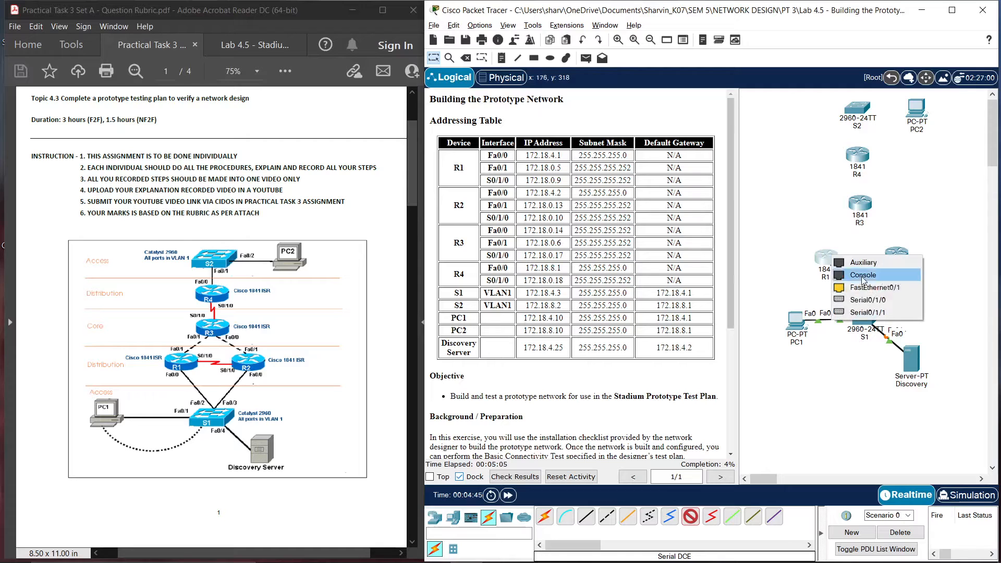
{"action": "left_click", "coordinate": [868, 300]}
{"action": "left_click", "coordinate": [898, 254]}
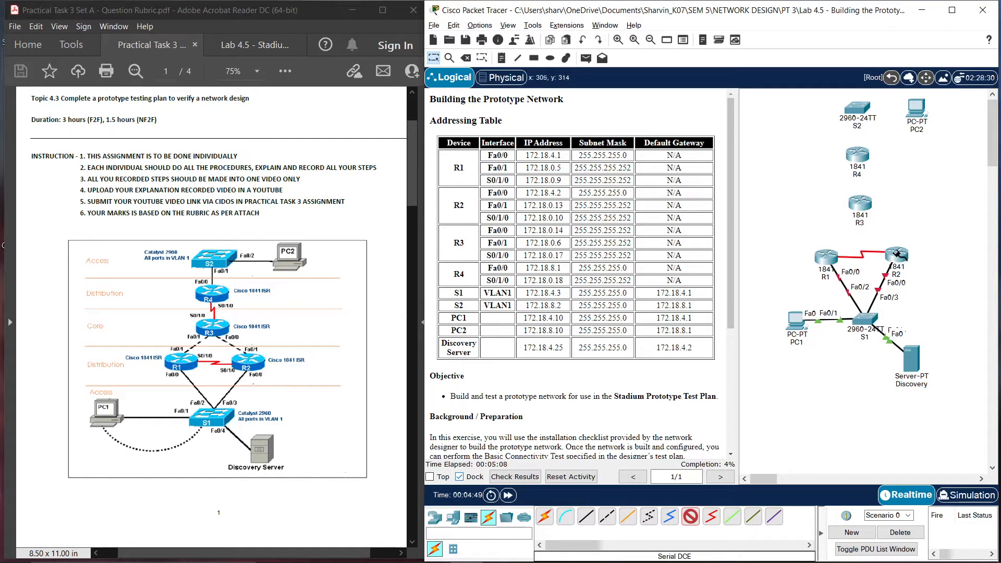
{"action": "left_click", "coordinate": [898, 255]}
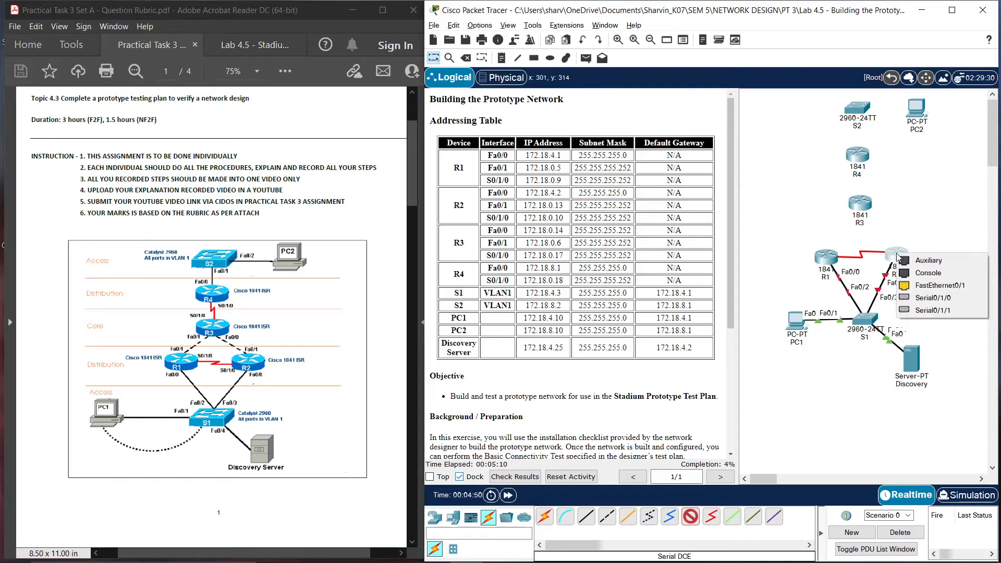
{"action": "left_click", "coordinate": [927, 297]}
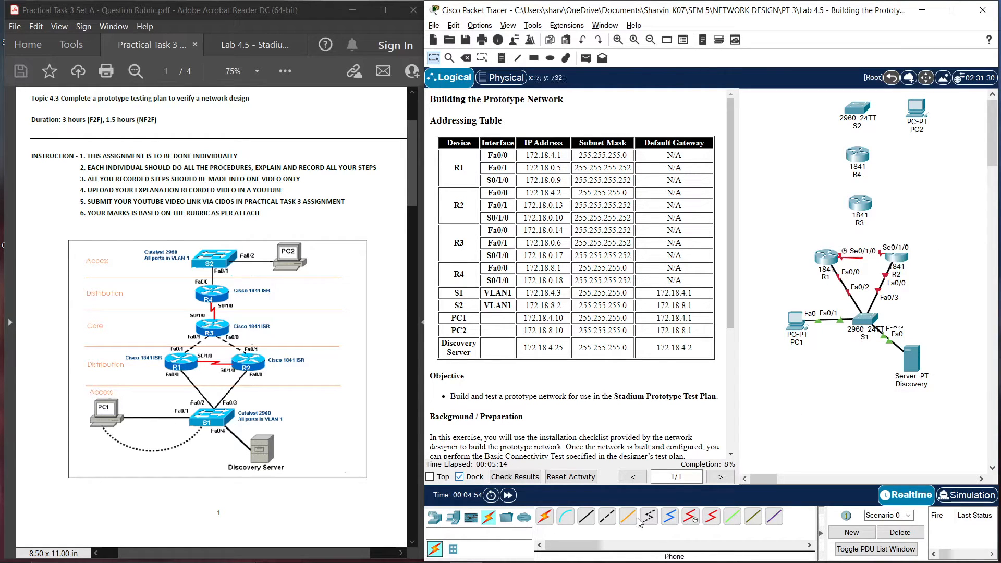
Connect R3 FastEthernet0/1 to R1 FastEthernet0/1 with a copper straight-through cable
{"action": "left_click", "coordinate": [586, 516]}
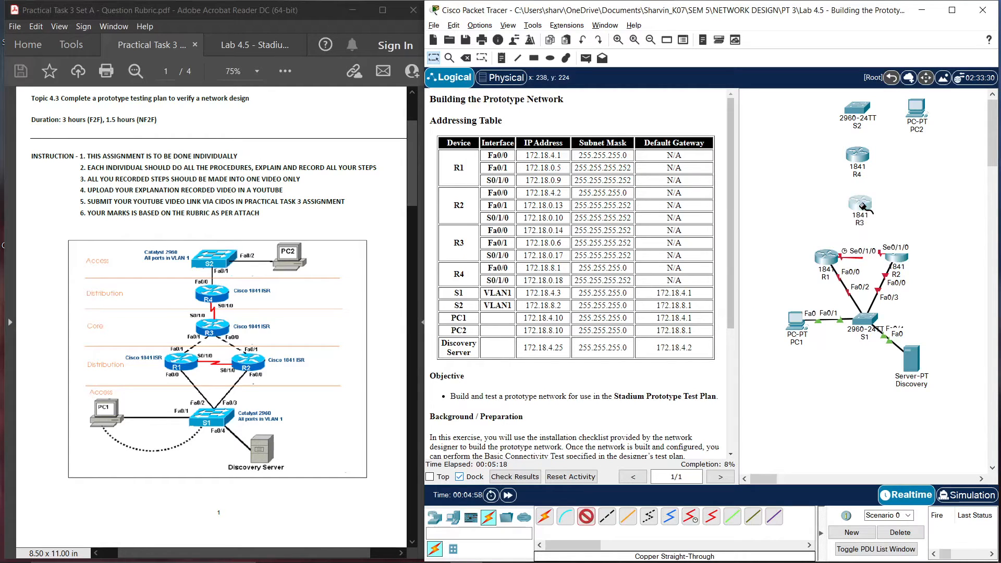
{"action": "left_click", "coordinate": [862, 204]}
{"action": "left_click", "coordinate": [894, 250]}
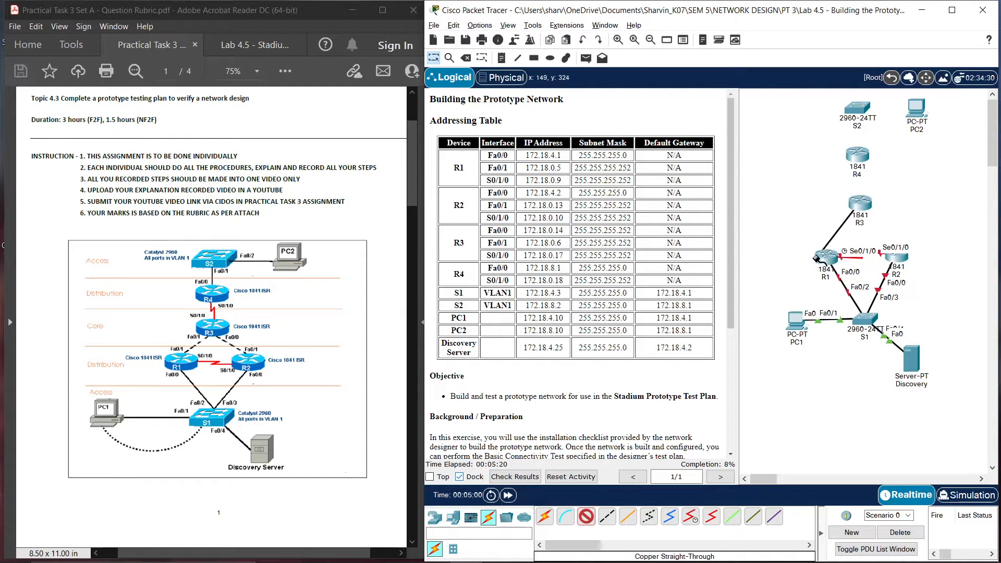
{"action": "left_click", "coordinate": [822, 258]}
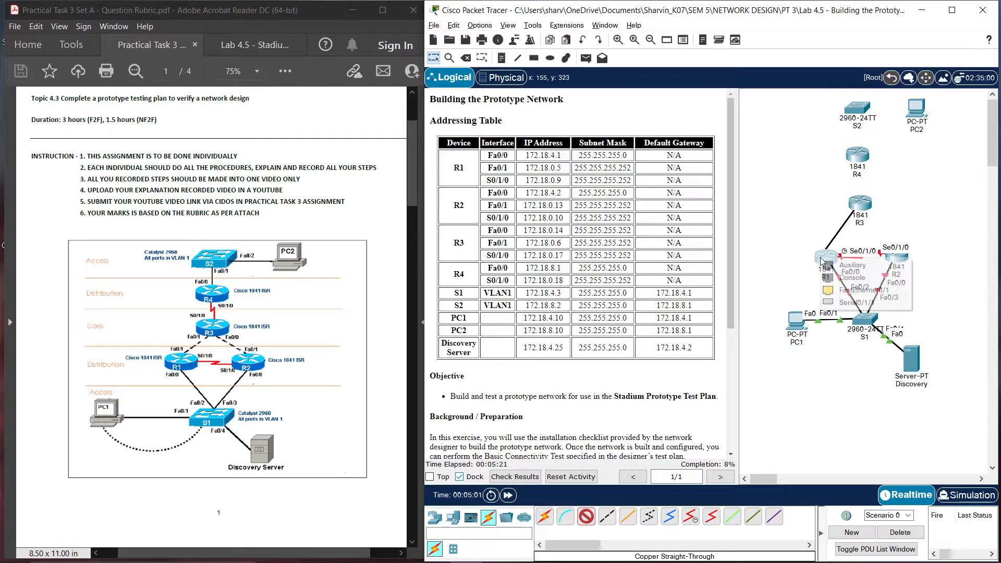
{"action": "left_click", "coordinate": [847, 290]}
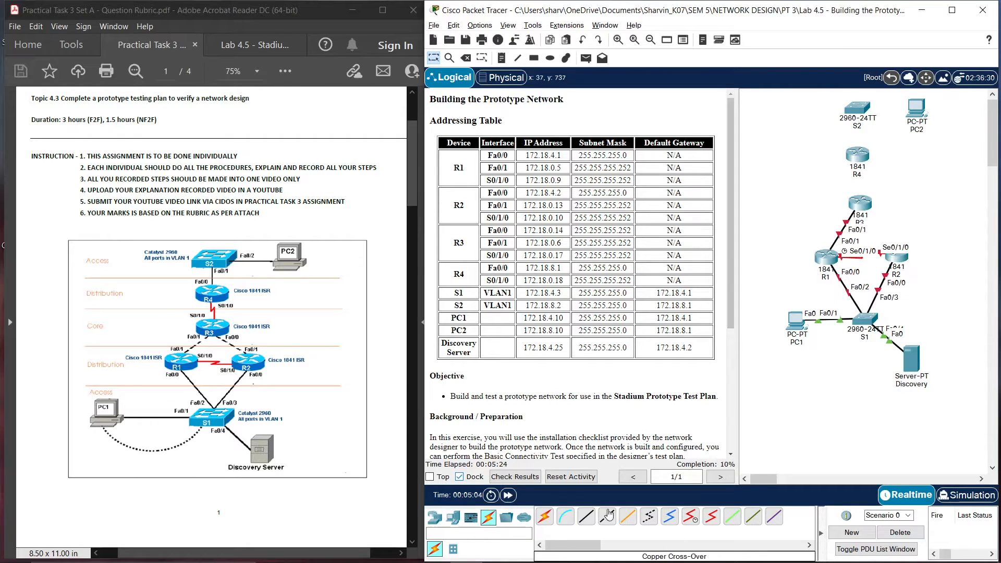
{"action": "left_click", "coordinate": [587, 518]}
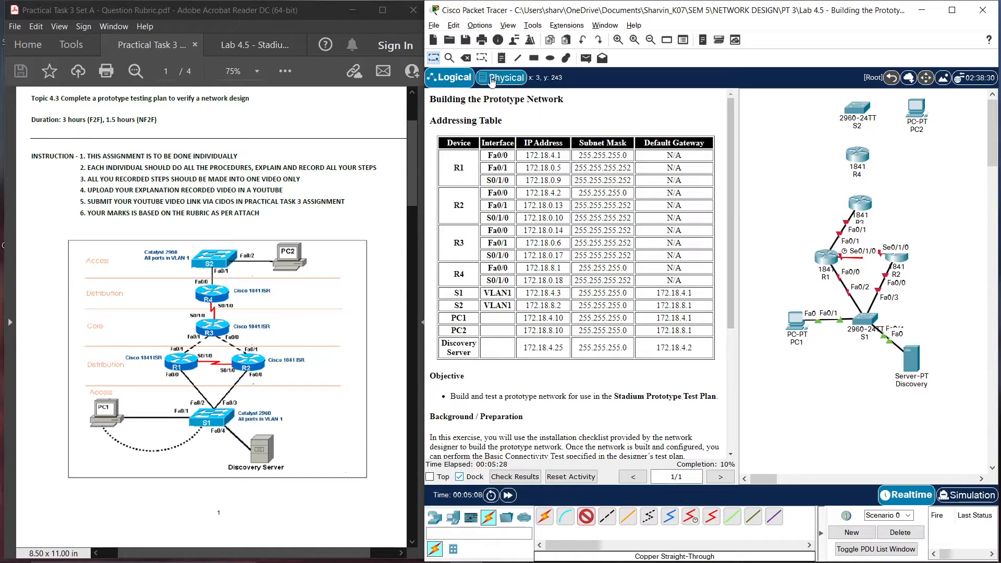
Replace the R3–R1 Fa0/1 straight-through cable with a copper cross-over cable
{"action": "left_click", "coordinate": [466, 57]}
{"action": "left_click", "coordinate": [843, 231]}
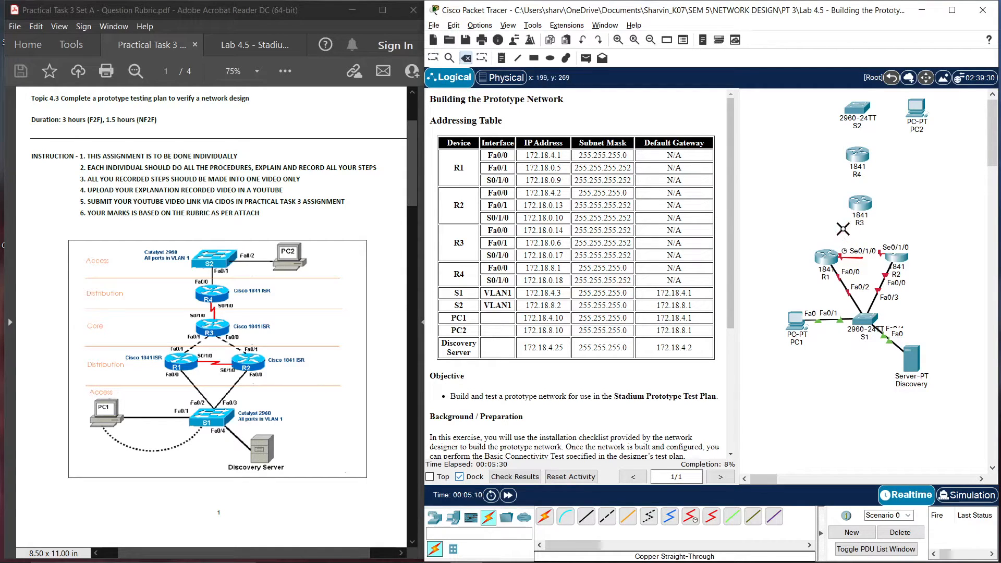
{"action": "left_click", "coordinate": [433, 57]}
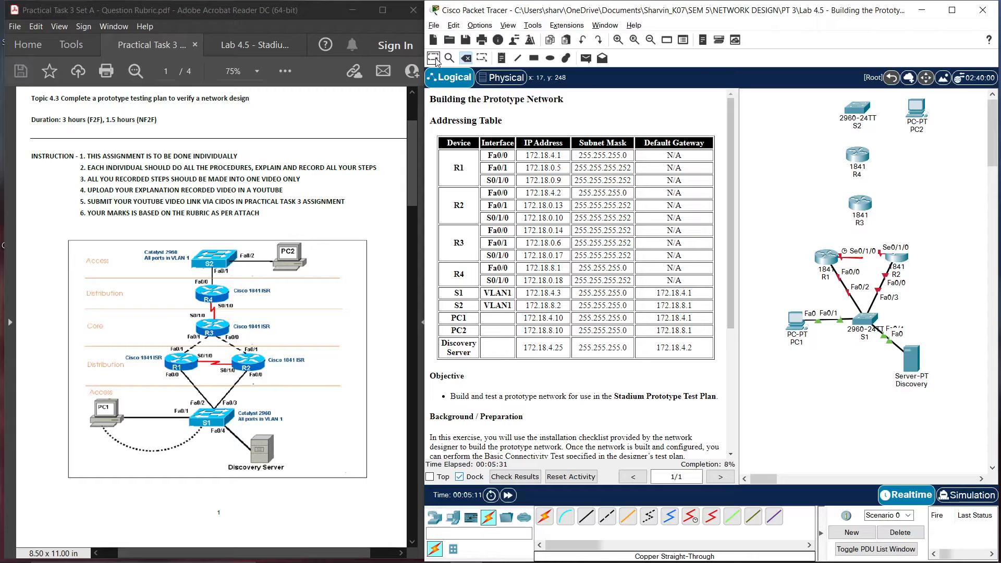
{"action": "left_click", "coordinate": [607, 516]}
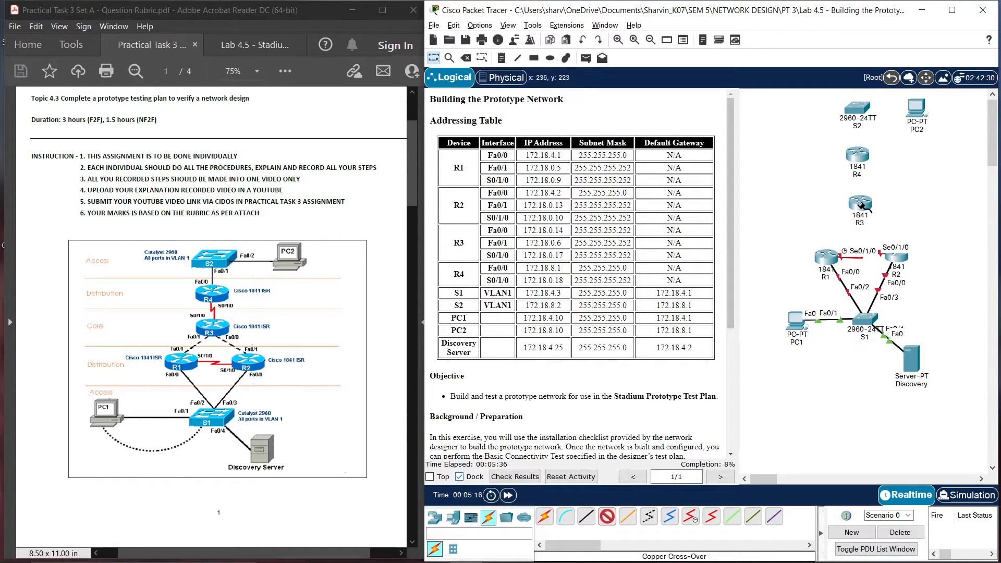
{"action": "left_click", "coordinate": [862, 207]}
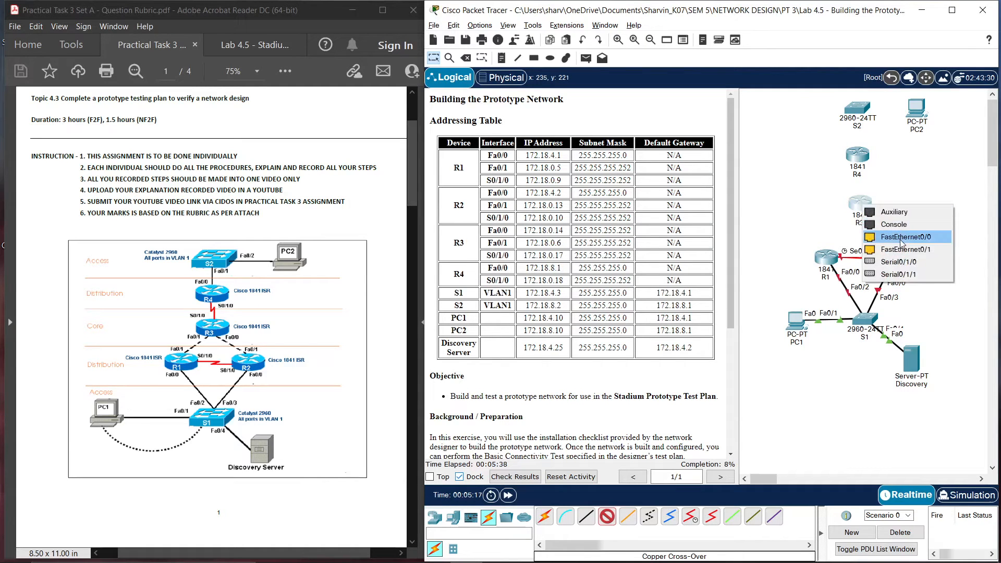
{"action": "left_click", "coordinate": [894, 249]}
{"action": "left_click", "coordinate": [829, 256]}
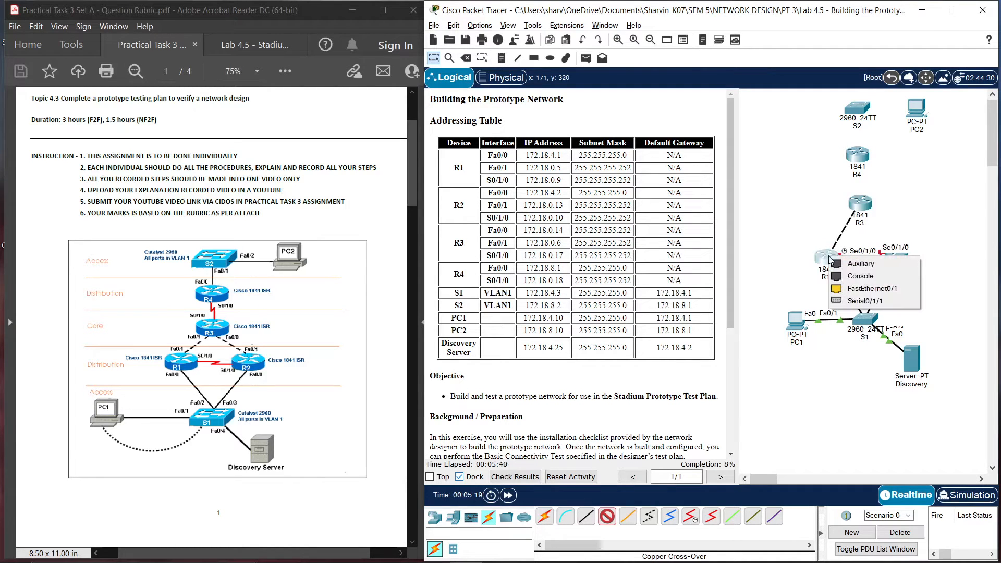
{"action": "left_click", "coordinate": [856, 290]}
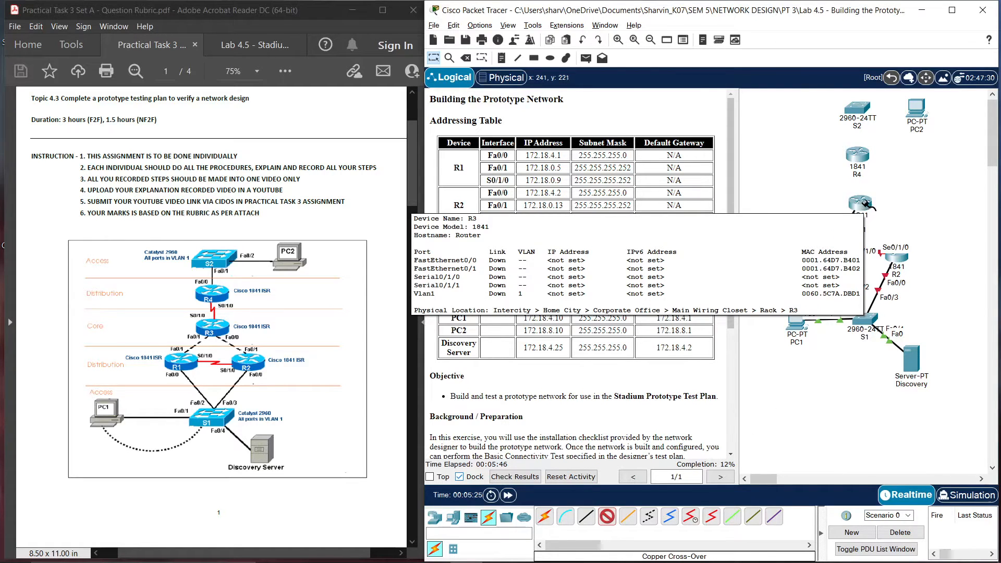
Connect R3 FastEthernet0/0 to R2 FastEthernet0/1 with a cross-over cable
{"action": "left_click", "coordinate": [866, 207]}
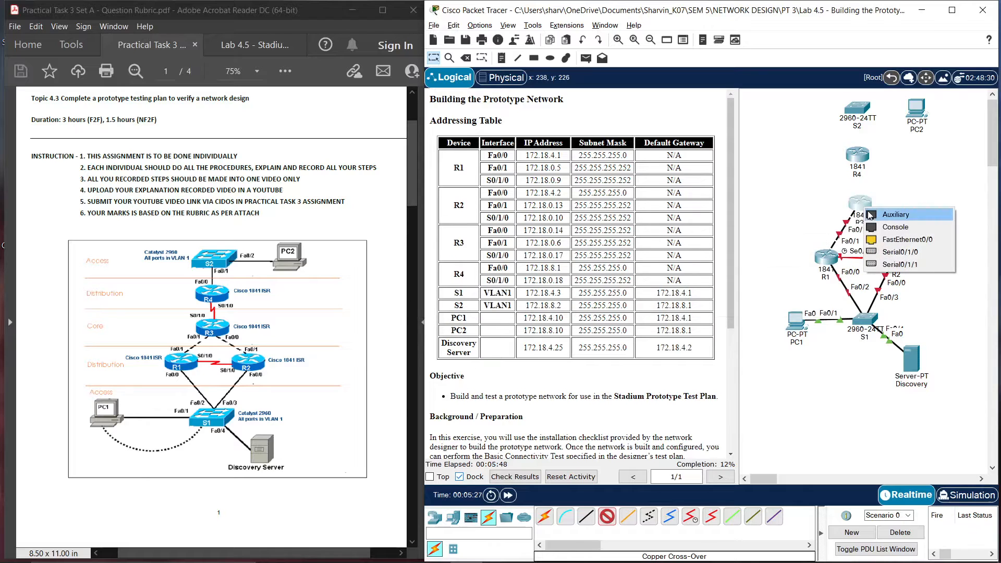
{"action": "left_click", "coordinate": [906, 244]}
{"action": "left_click", "coordinate": [901, 255]}
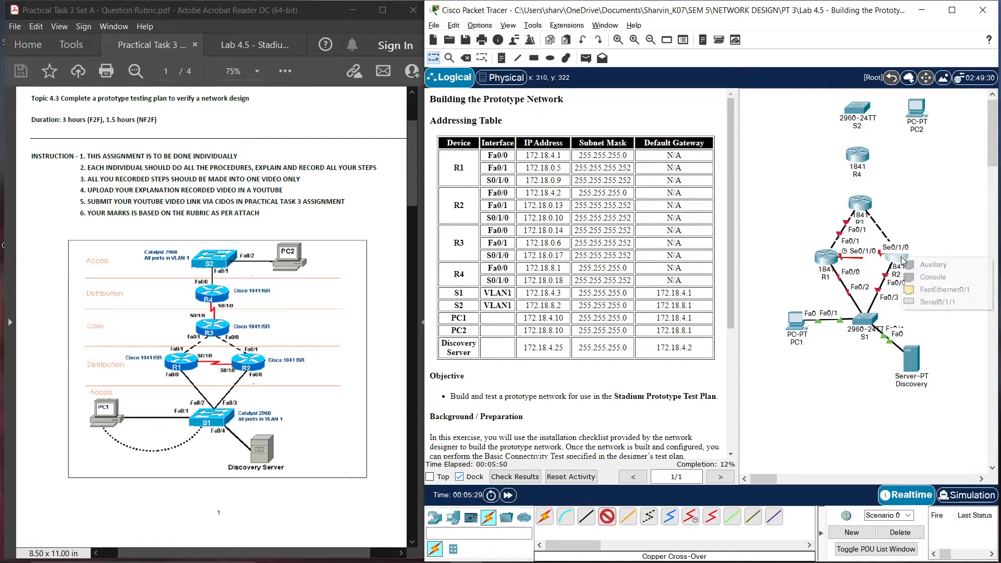
{"action": "left_click", "coordinate": [937, 291]}
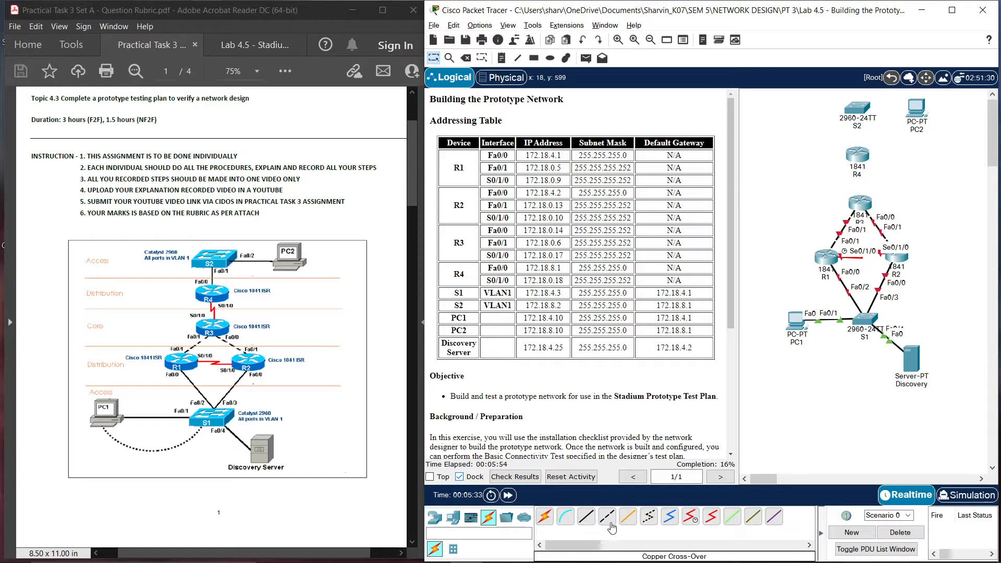
Link R4 Serial0/1/0 to R3 Serial0/1/0 with a serial DCE cable
{"action": "left_click", "coordinate": [691, 516]}
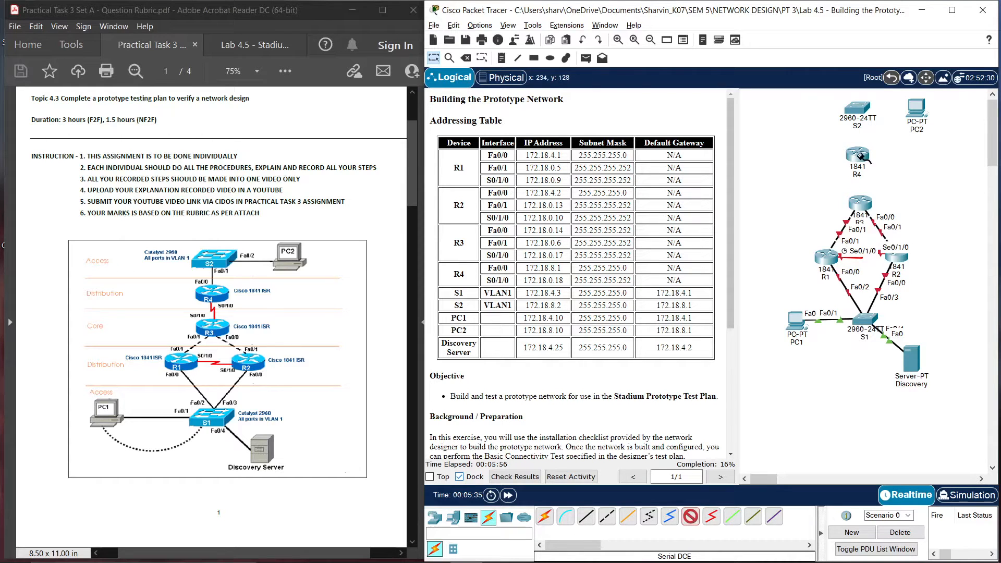
{"action": "left_click", "coordinate": [861, 155]}
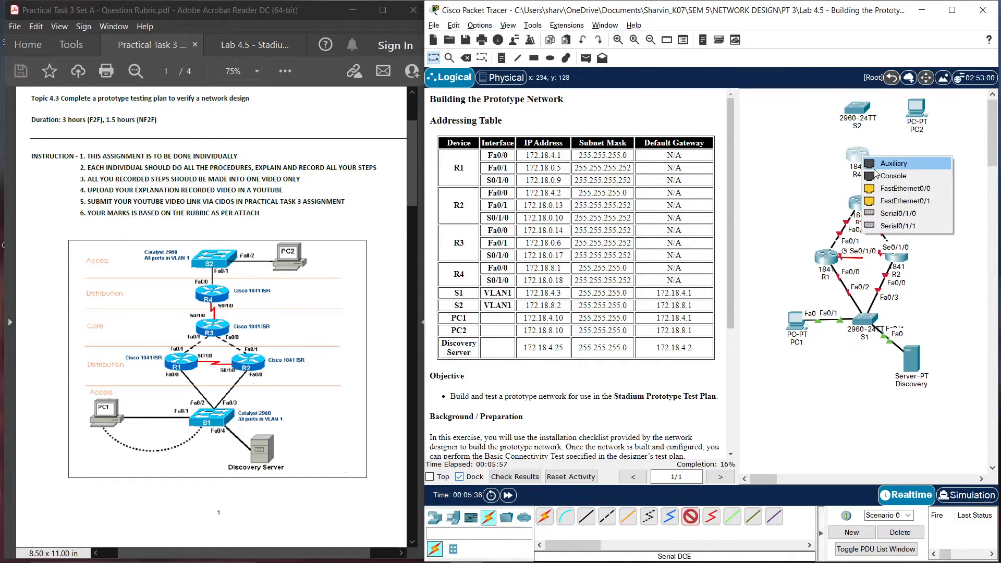
{"action": "left_click", "coordinate": [897, 213]}
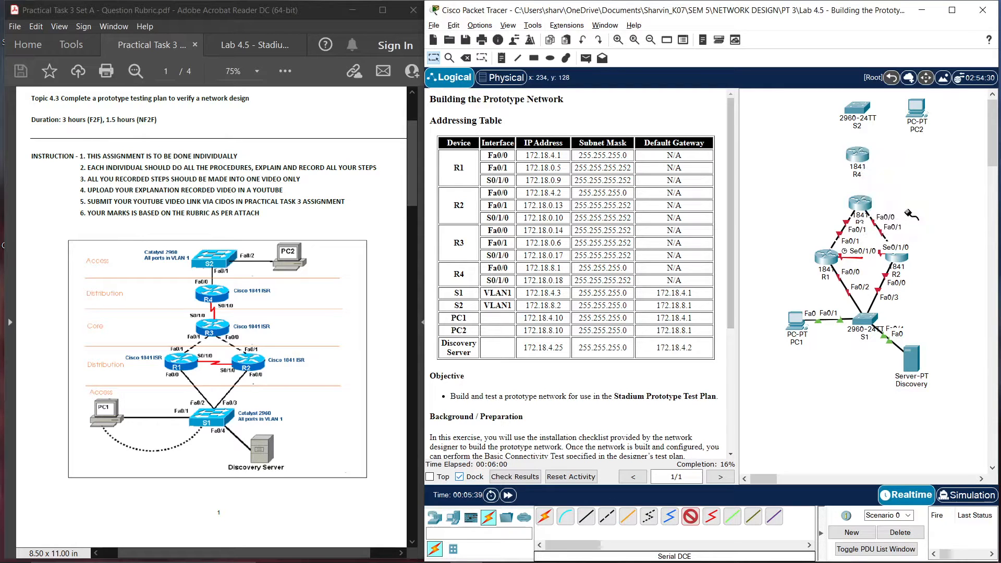
{"action": "left_click", "coordinate": [859, 203]}
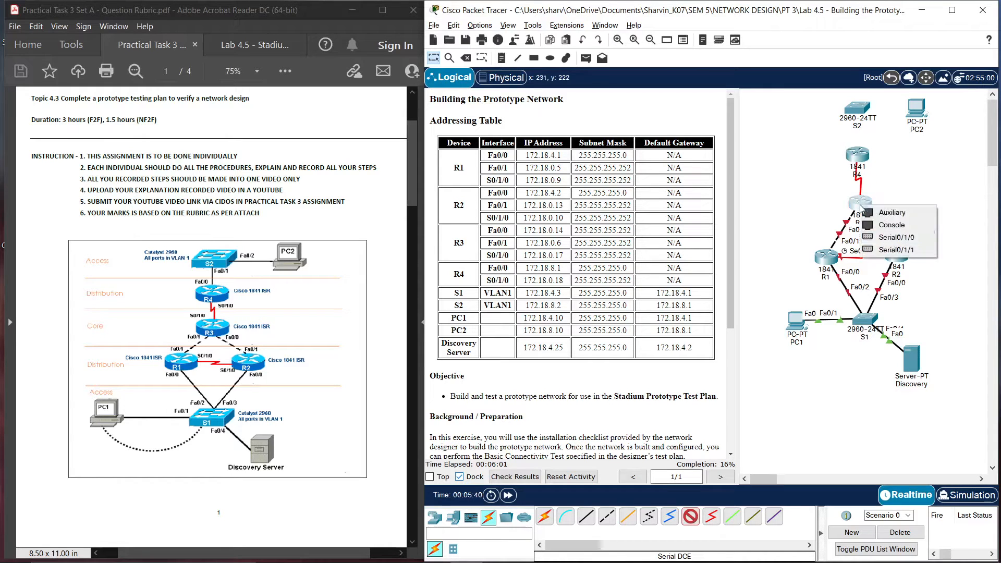
{"action": "left_click", "coordinate": [897, 238]}
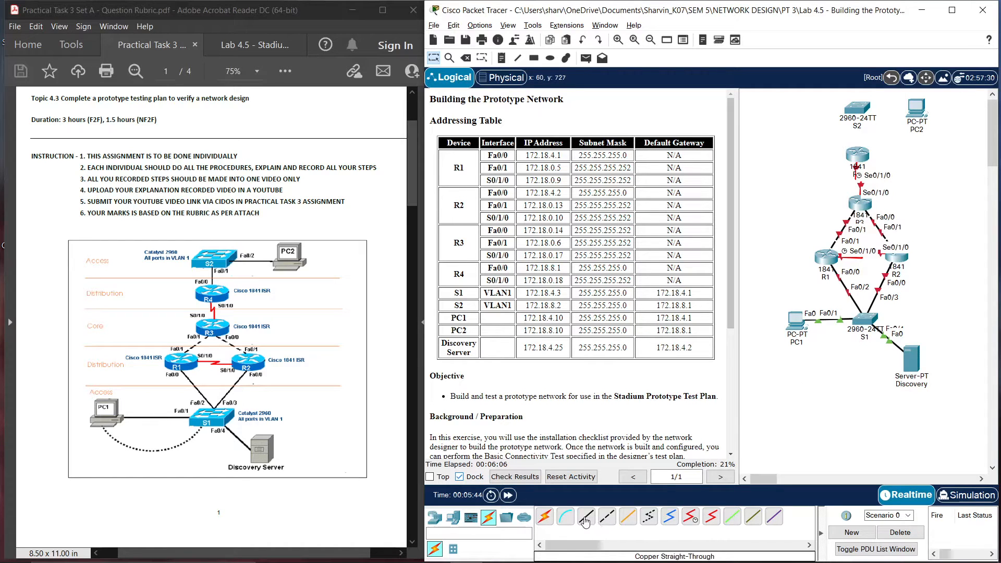
Connect S2 FastEthernet0/1 to R4 FastEthernet0/0 with a straight-through copper cable
{"action": "left_click", "coordinate": [585, 519]}
{"action": "left_click", "coordinate": [862, 116]}
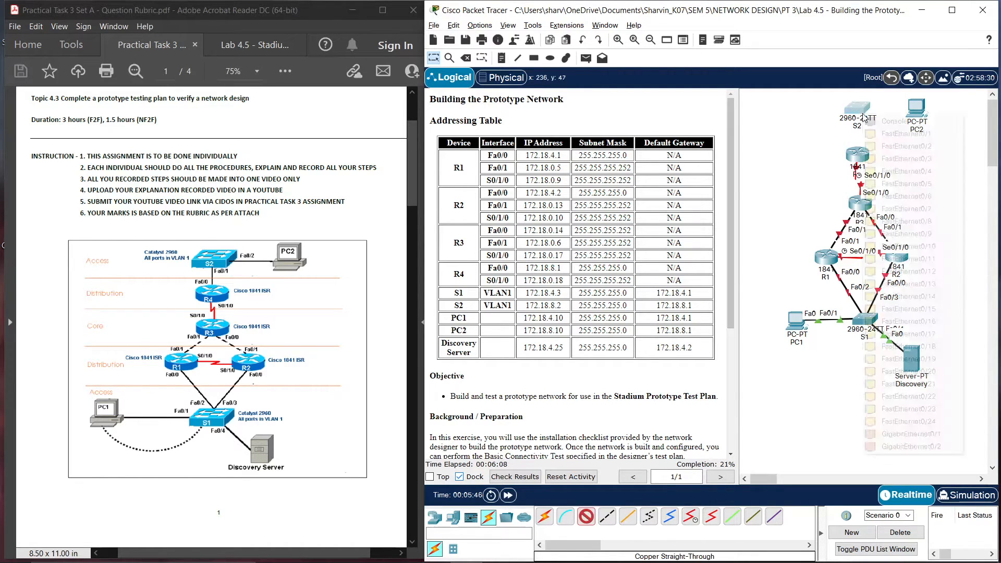
{"action": "left_click", "coordinate": [887, 134]}
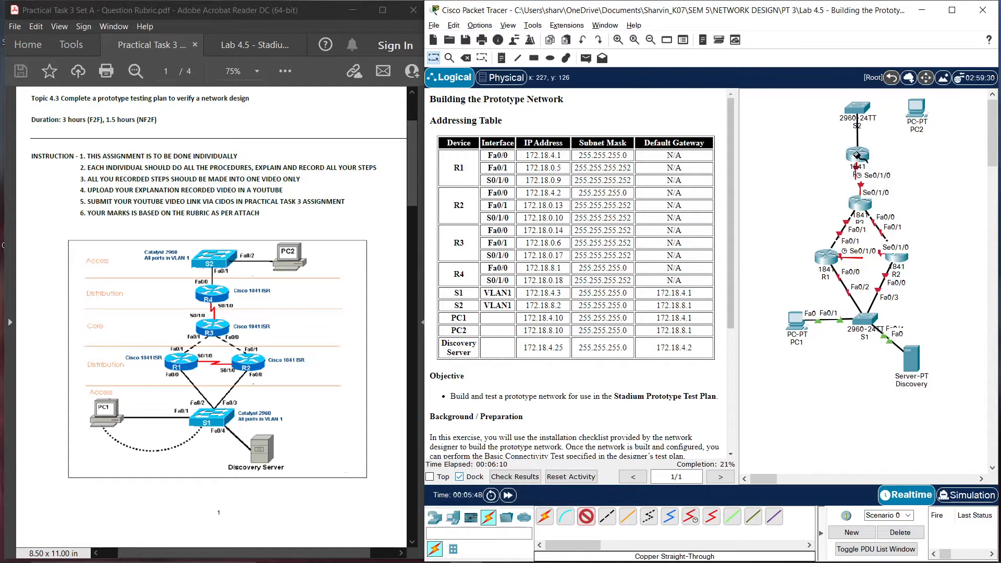
{"action": "mouse_move", "coordinate": [857, 155]}
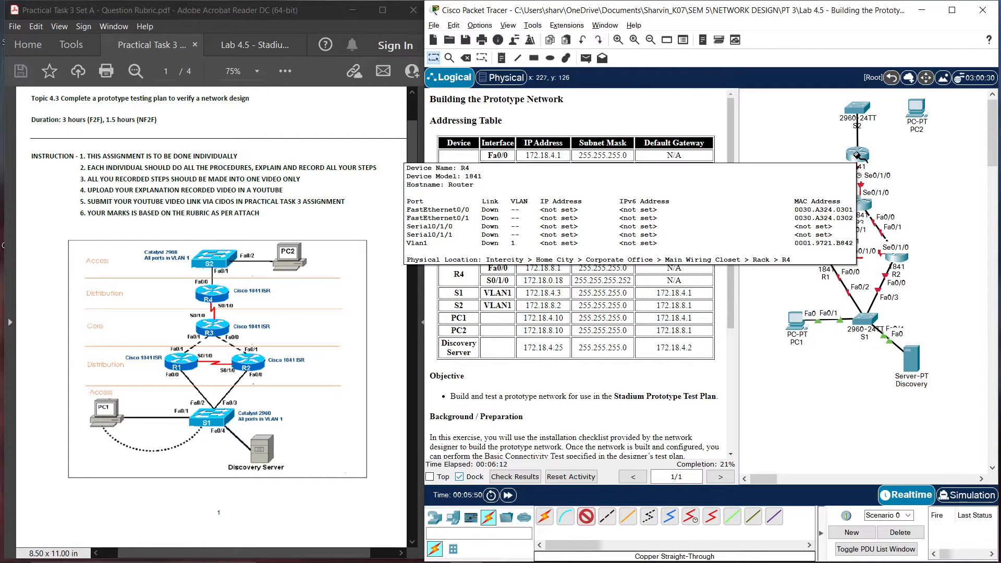
{"action": "left_click", "coordinate": [857, 155]}
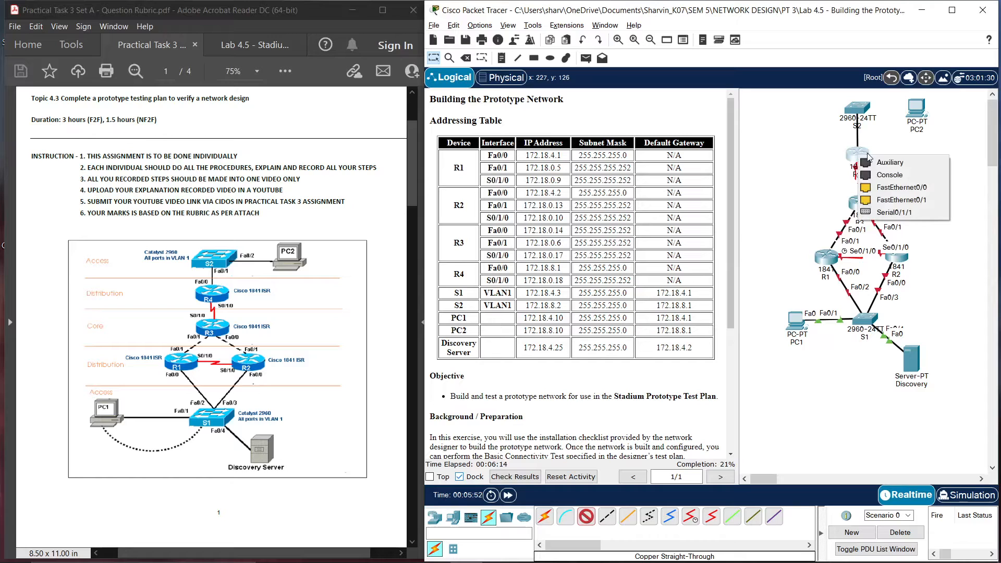
{"action": "left_click", "coordinate": [918, 189]}
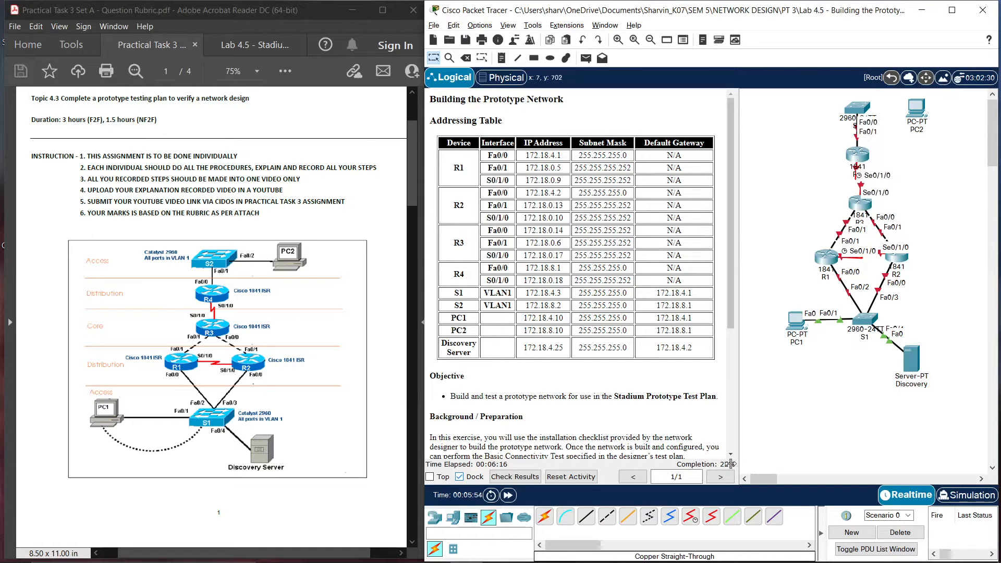
Connect an S2 FastEthernet port to PC2's FastEthernet0 with straight-through copper
{"action": "left_click", "coordinate": [601, 519]}
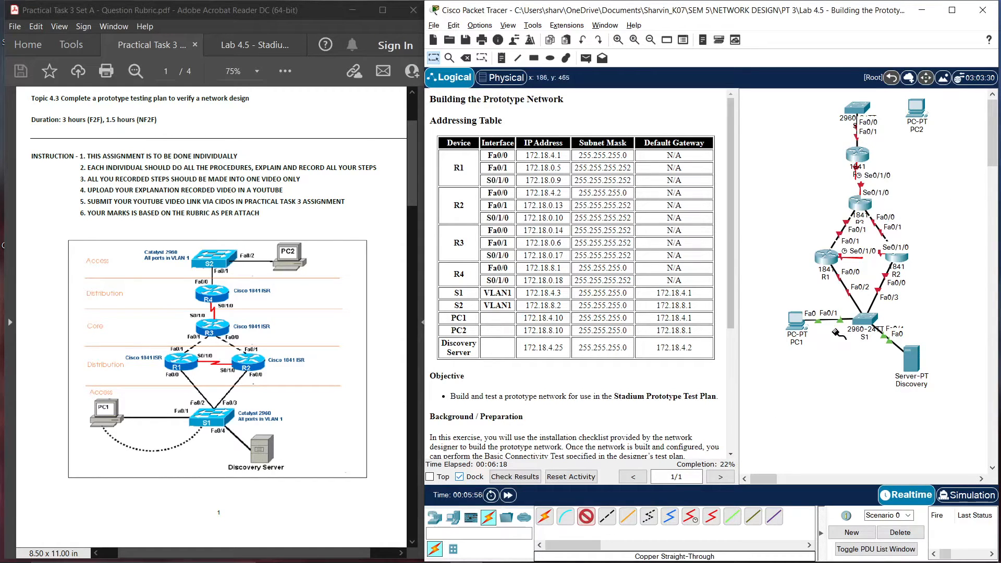
{"action": "left_click", "coordinate": [859, 107]}
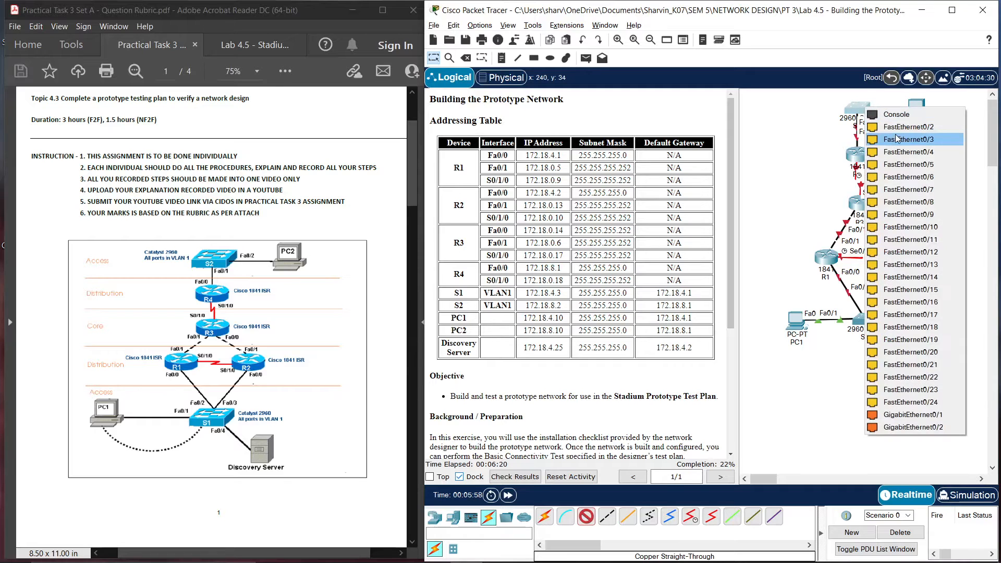
{"action": "left_click", "coordinate": [886, 133]}
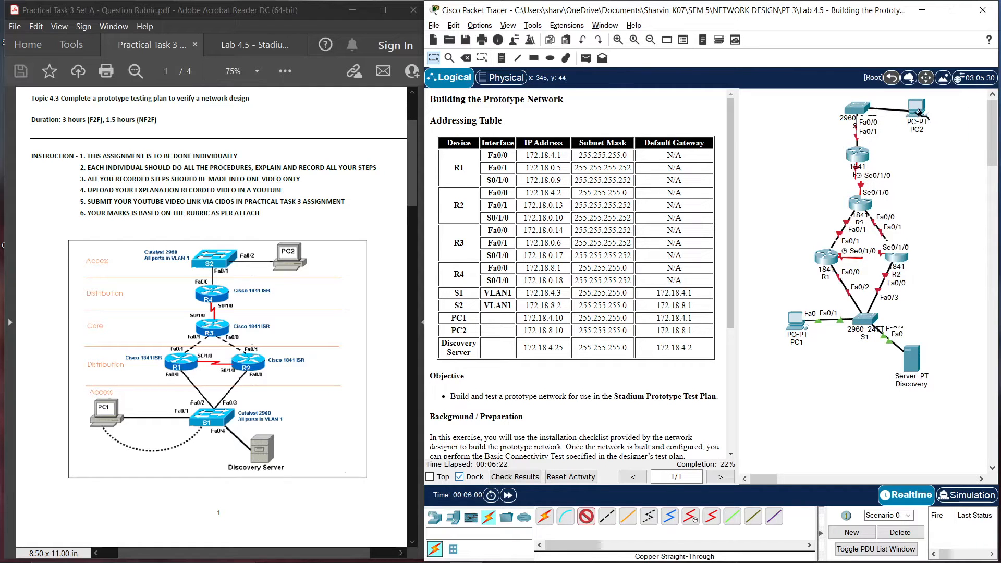
{"action": "left_click", "coordinate": [918, 108]}
{"action": "left_click", "coordinate": [952, 160]}
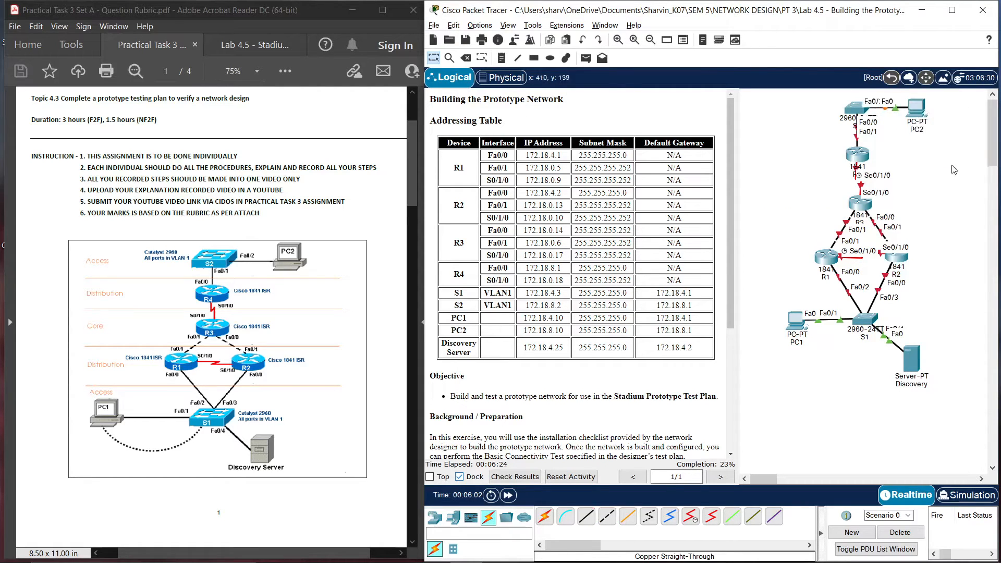
{"action": "scroll", "coordinate": [360, 425], "scroll_direction": "down", "scroll_amount": 5}
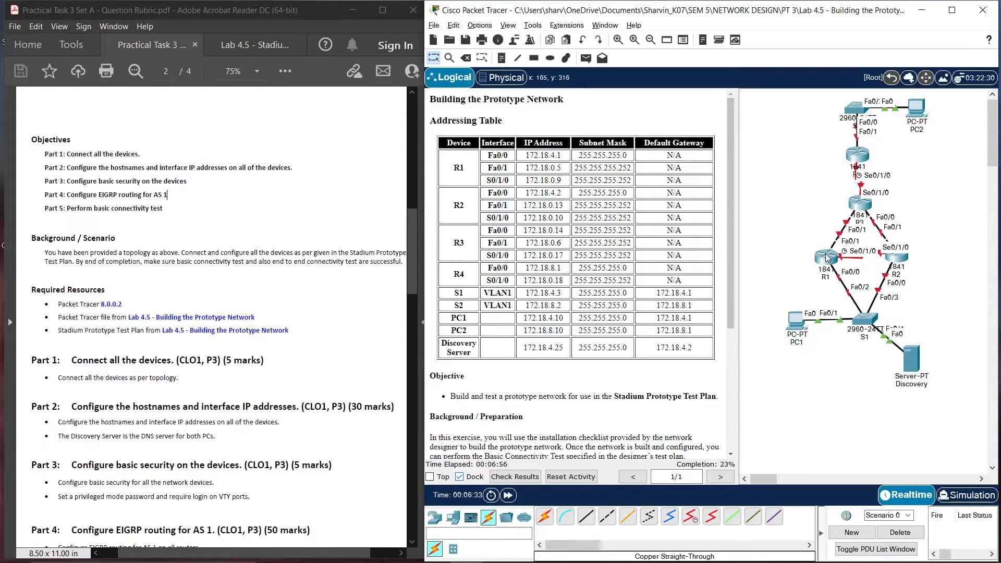
Open router R1's device window and move it to the left side of the screen
{"action": "left_click", "coordinate": [826, 257]}
{"action": "left_click_drag", "start_coordinate": [458, 121], "coordinate": [185, 120]}
In R1's CLI, enter global config, set hostname R1, and disable IP domain lookup
{"action": "left_click", "coordinate": [135, 129]}
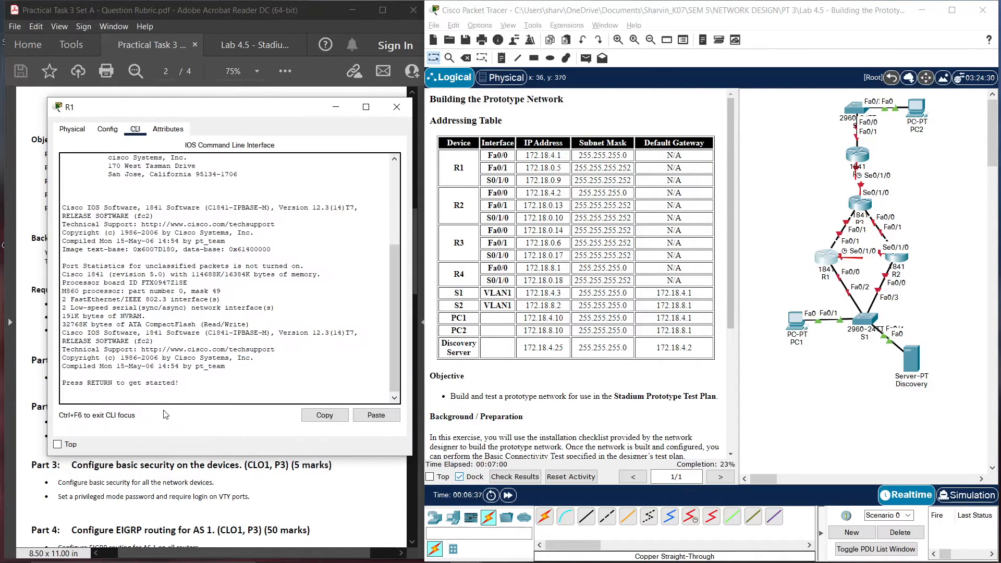
{"action": "key", "text": "Return"}
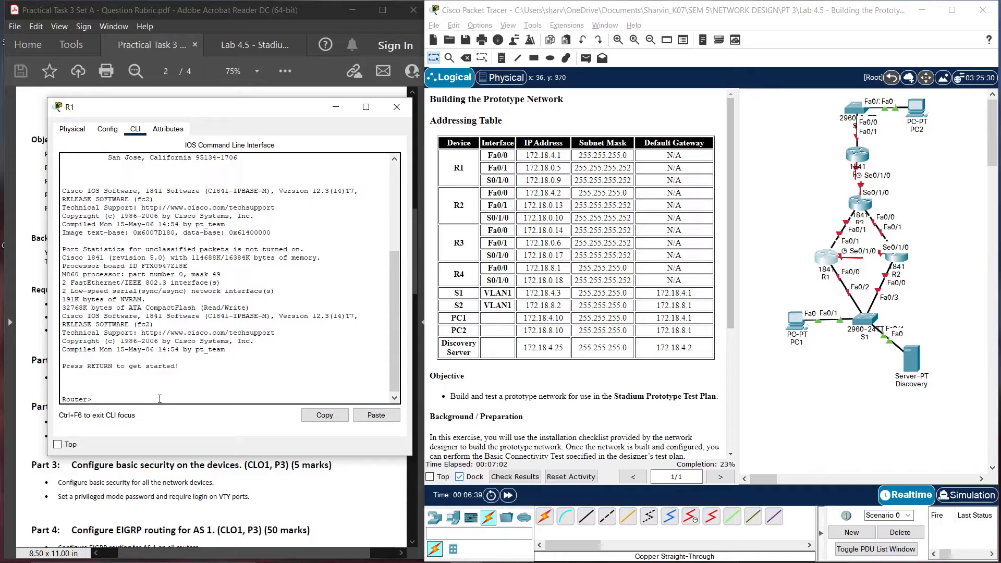
{"action": "type", "text": "en"}
{"action": "key", "text": "Return"}
{"action": "type", "text": "c"}
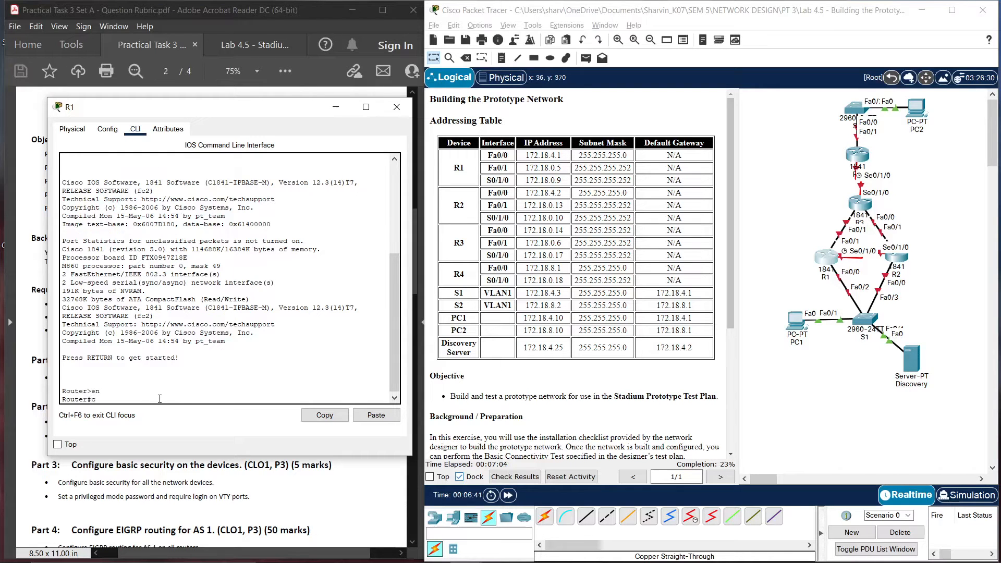
{"action": "type", "text": "onfig t"}
{"action": "key", "text": "Return"}
{"action": "type", "text": "ho"}
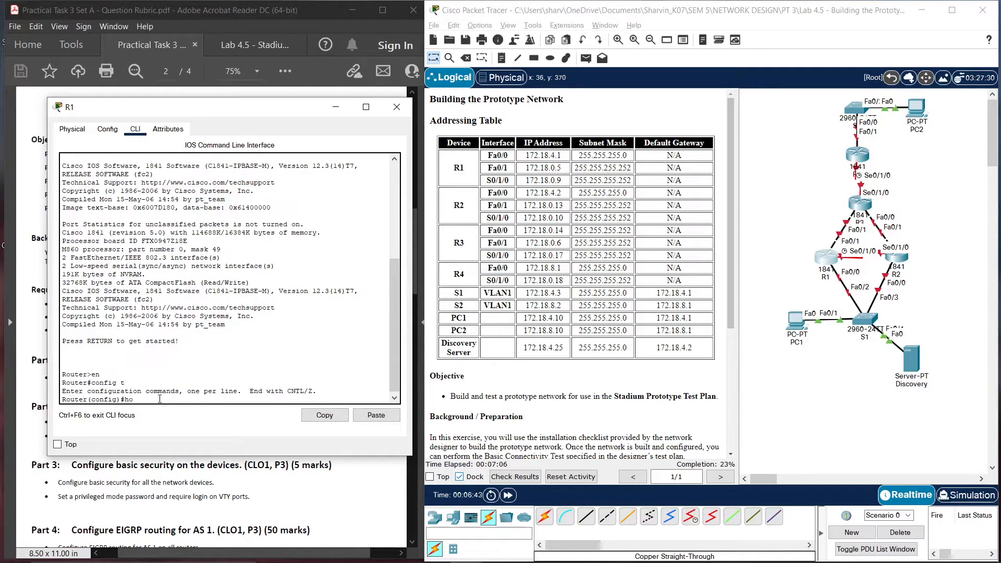
{"action": "type", "text": "stnamw"}
{"action": "type", "text": "1"}
{"action": "key", "text": "Return"}
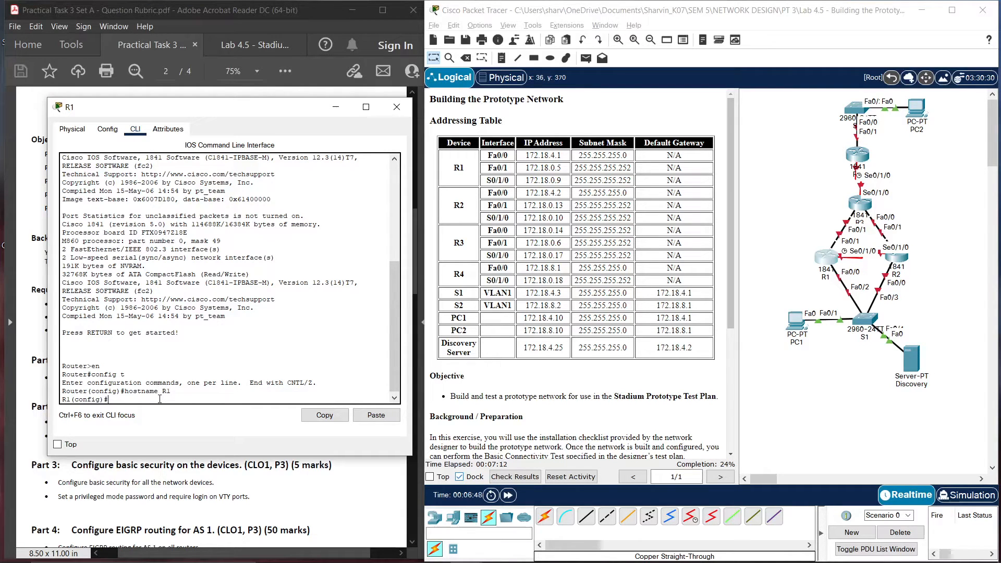
{"action": "type", "text": "no ip domain-lookup"}
{"action": "key", "text": "Return"}
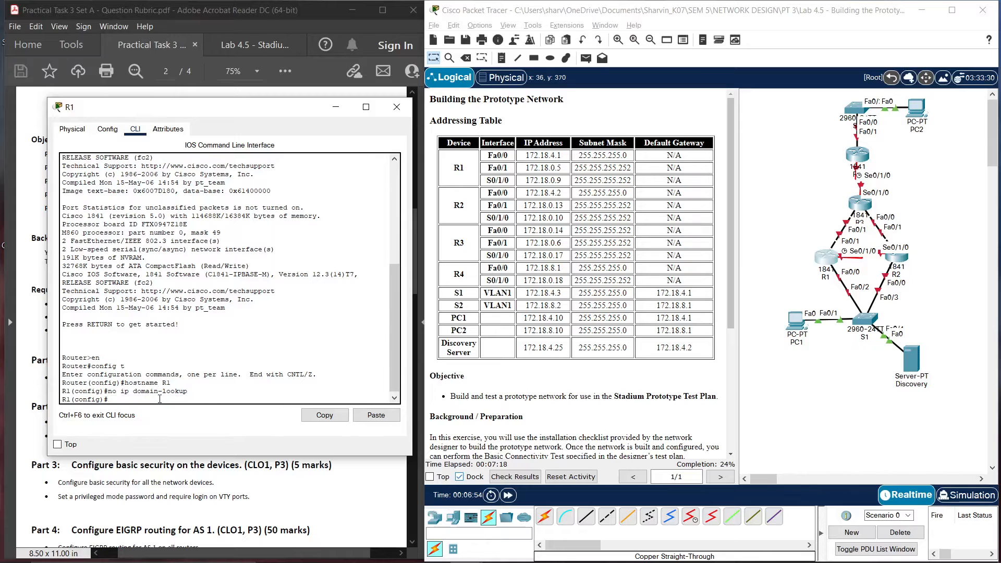
Assign Fa0/0 the address 172.18.4.1 255.255.255.0 and bring it up
{"action": "type", "text": "int f0/0"}
{"action": "key", "text": "Return"}
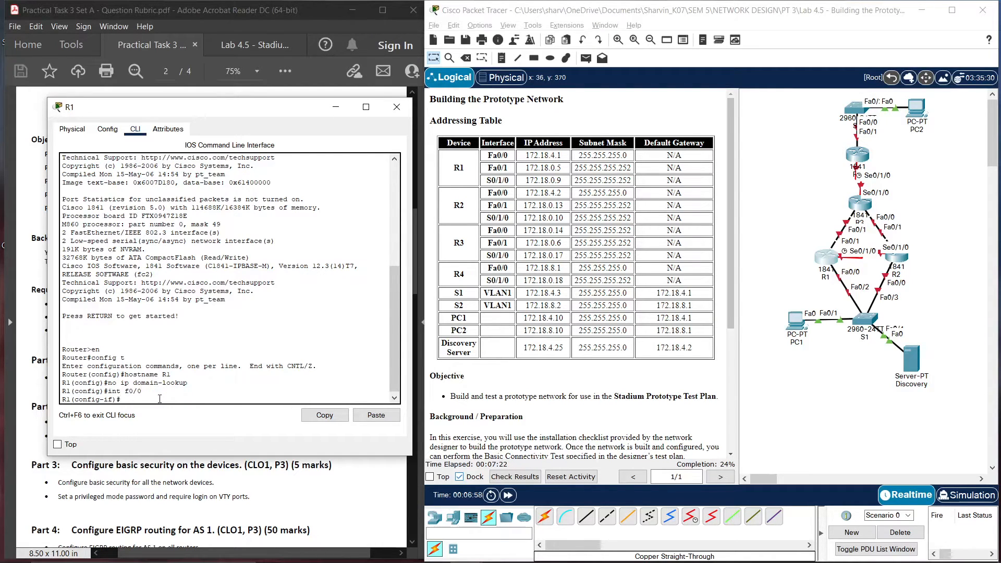
{"action": "type", "text": "ip addr 172.18.4.1 255.255.255.0"}
{"action": "key", "text": "Return"}
{"action": "type", "text": "nfig-if)#n"}
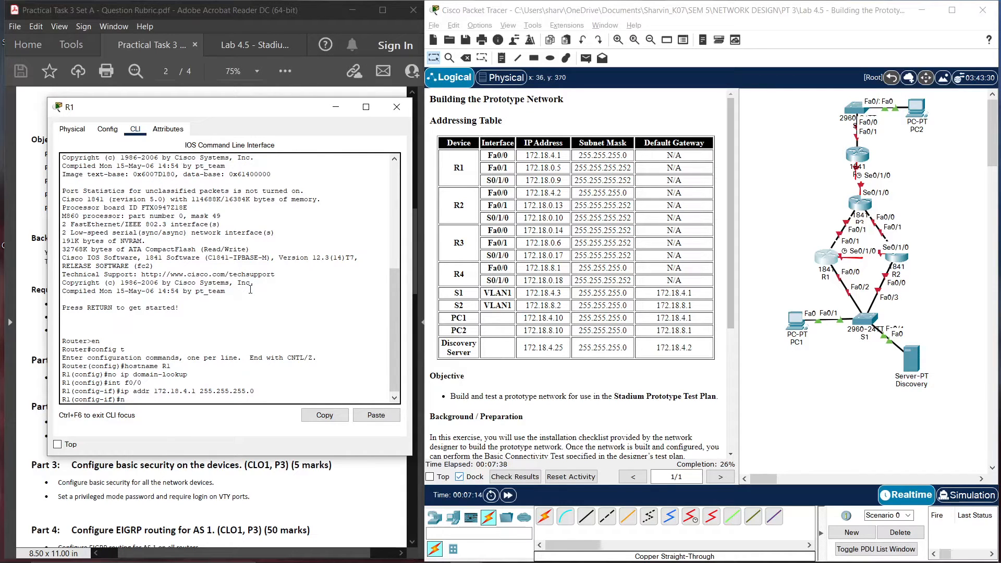
{"action": "type", "text": "o shut"}
{"action": "key", "text": "Return"}
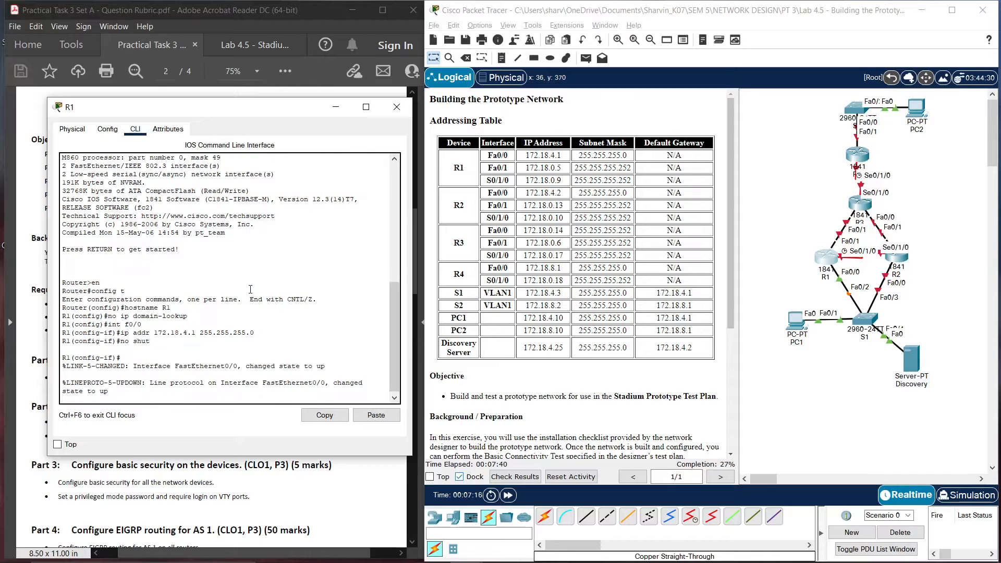
{"action": "key", "text": "Return"}
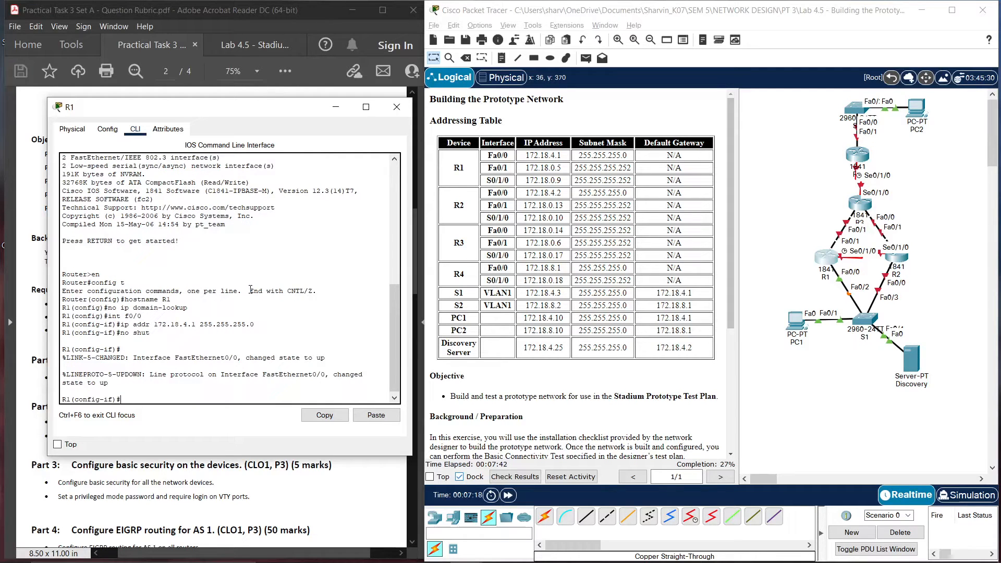
{"action": "type", "text": "if)#exit"}
{"action": "key", "text": "Return"}
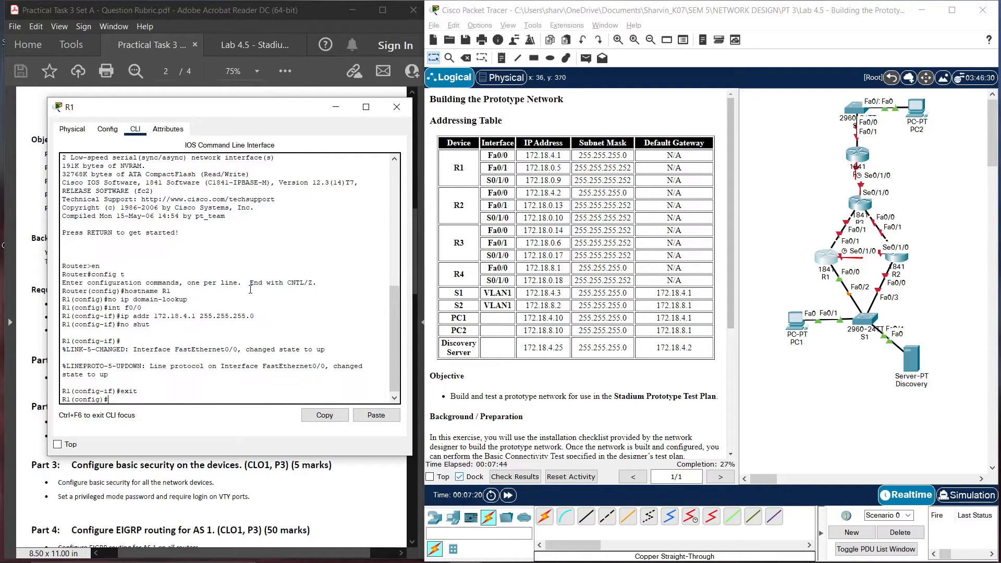
Give R1's Fa0/1 address 172.18.0.5 255.255.255.252 and enable it
{"action": "type", "text": "int f0/1"}
{"action": "key", "text": "Return"}
{"action": "type", "text": "ip a"}
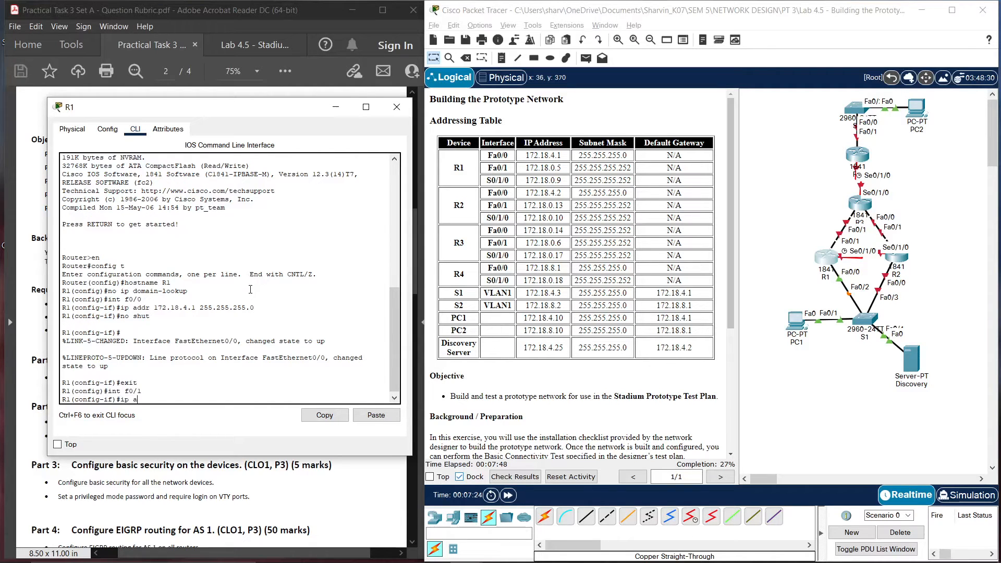
{"action": "type", "text": "ddr 18"}
{"action": "key", "text": "BackSpace"}
{"action": "type", "text": "72"}
{"action": "type", "text": "18."}
{"action": "type", "text": "0.5"}
{"action": "type", "text": " 255.255."}
{"action": "type", "text": "255.2"}
{"action": "type", "text": "55.252"}
{"action": "key", "text": "Return"}
{"action": "type", "text": "nfig-if)#no s"}
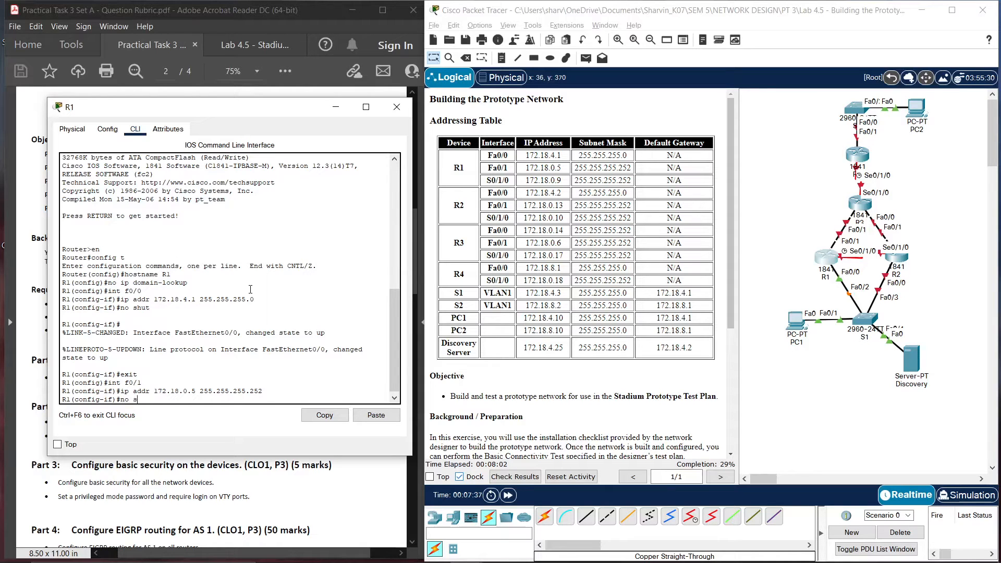
{"action": "type", "text": "hut"}
{"action": "key", "text": "Return"}
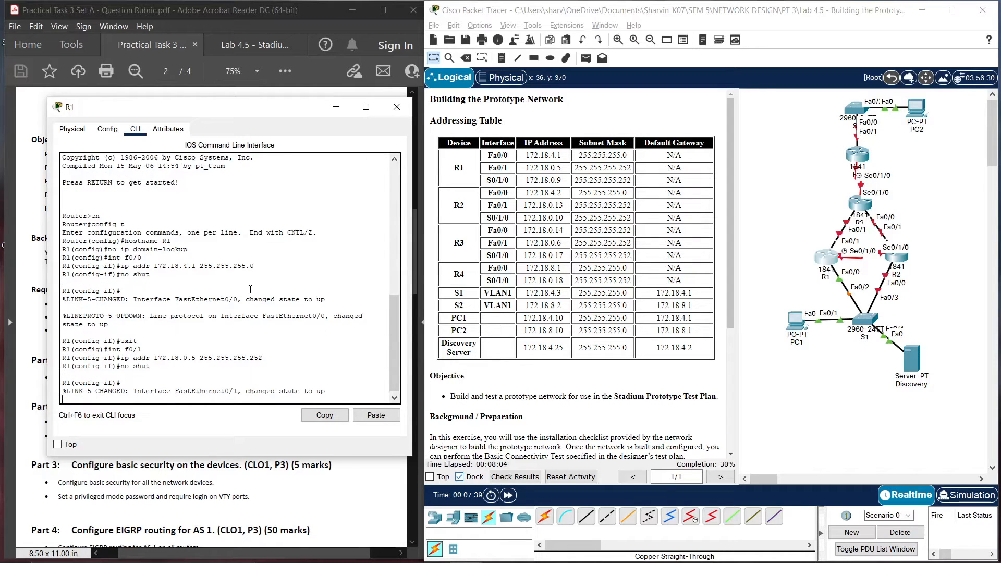
{"action": "key", "text": "Return"}
{"action": "type", "text": "exit"}
{"action": "key", "text": "Return"}
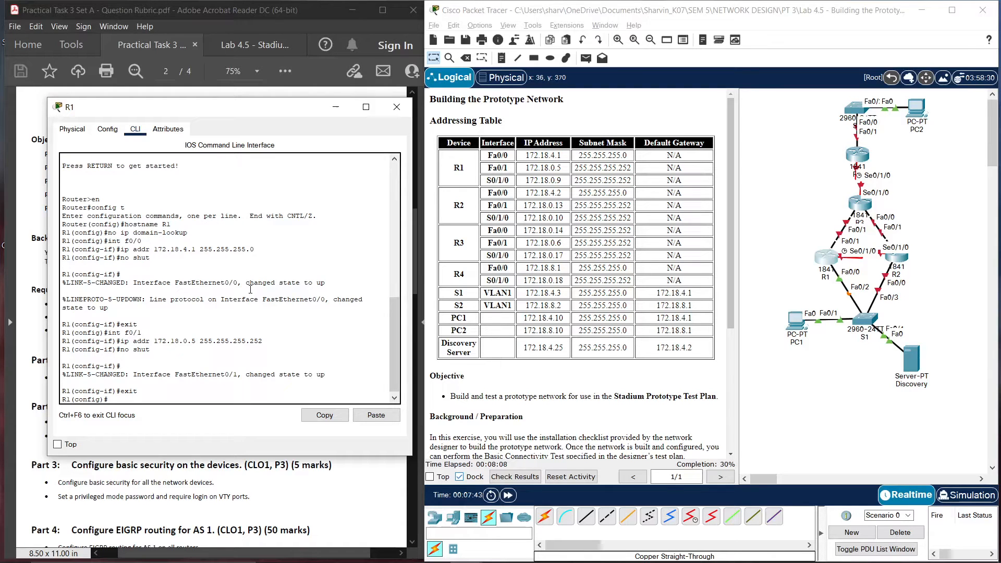
Give R1's Serial0/1/0 address 172.18.0.9 255.255.255.252 and enable it
{"action": "type", "text": "int s0/1/0"}
{"action": "key", "text": "Return"}
{"action": "type", "text": "ip ad"}
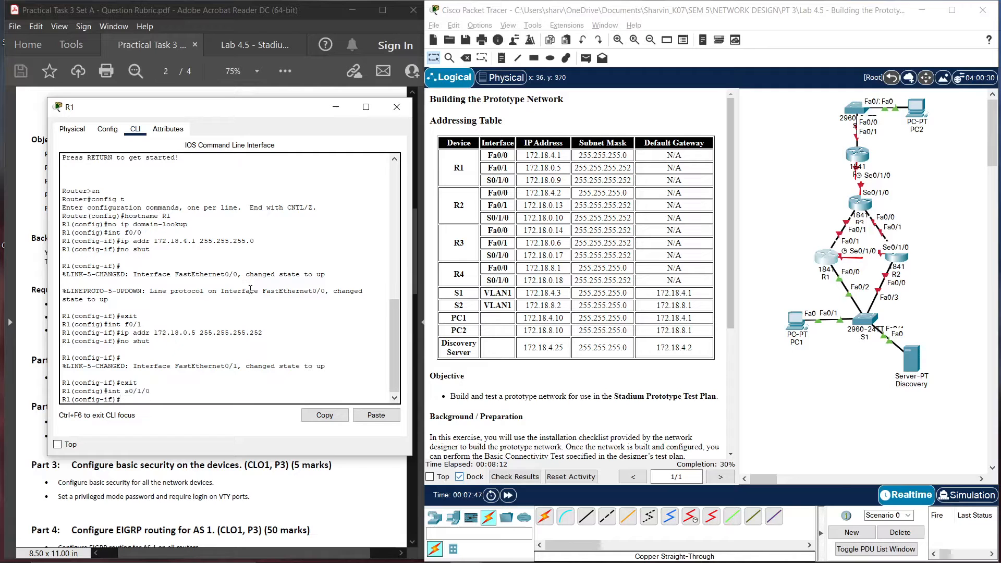
{"action": "type", "text": "dr 1"}
{"action": "type", "text": "72."}
{"action": "type", "text": "18.0."}
{"action": "type", "text": "9 2"}
{"action": "type", "text": "5525."}
{"action": "type", "text": ".255.255."}
{"action": "type", "text": "252"}
{"action": "key", "text": "Return"}
{"action": "type", "text": "no shut"}
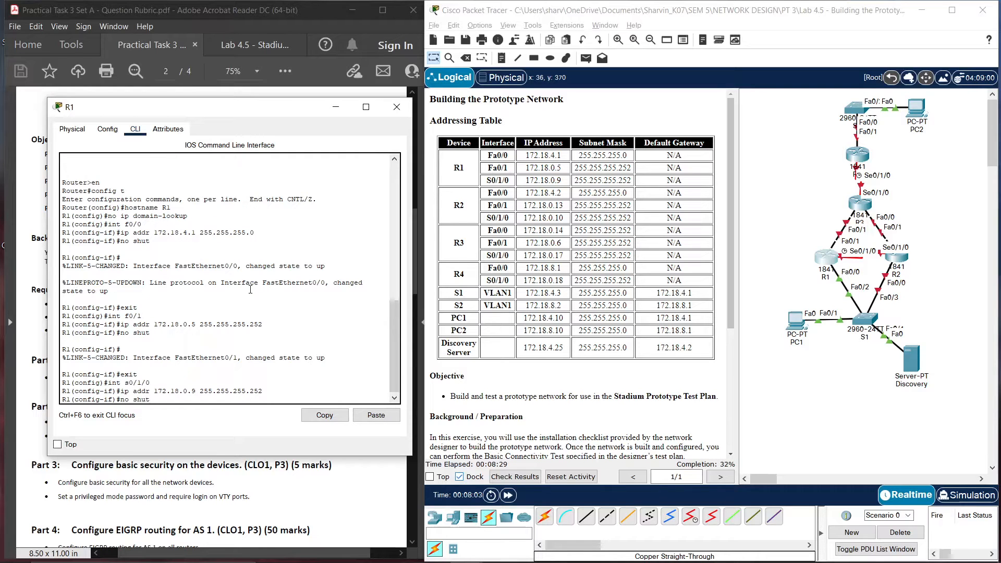
{"action": "key", "text": "Return"}
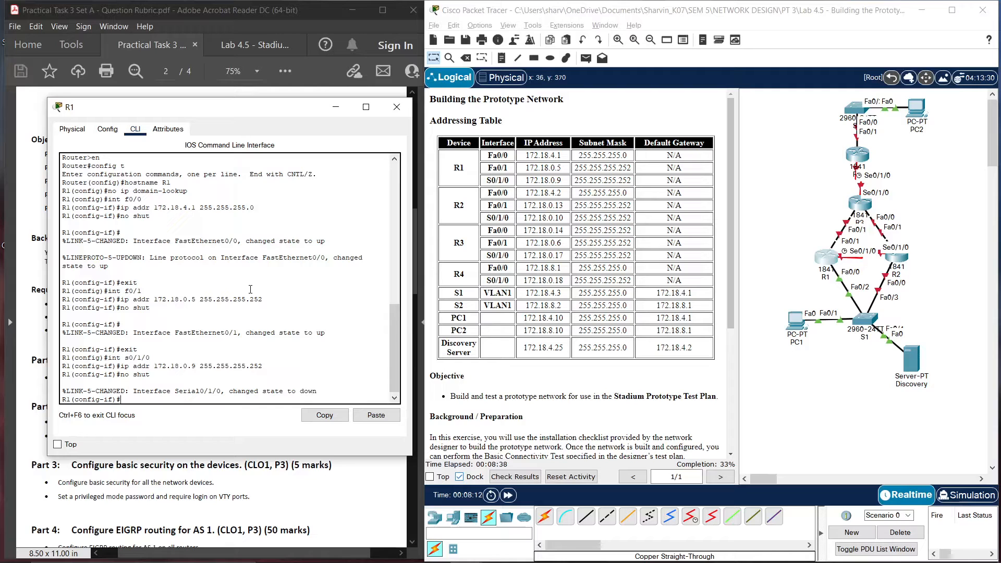
Save R1's running configuration to startup and close its window
{"action": "key", "text": "ctrl+z"}
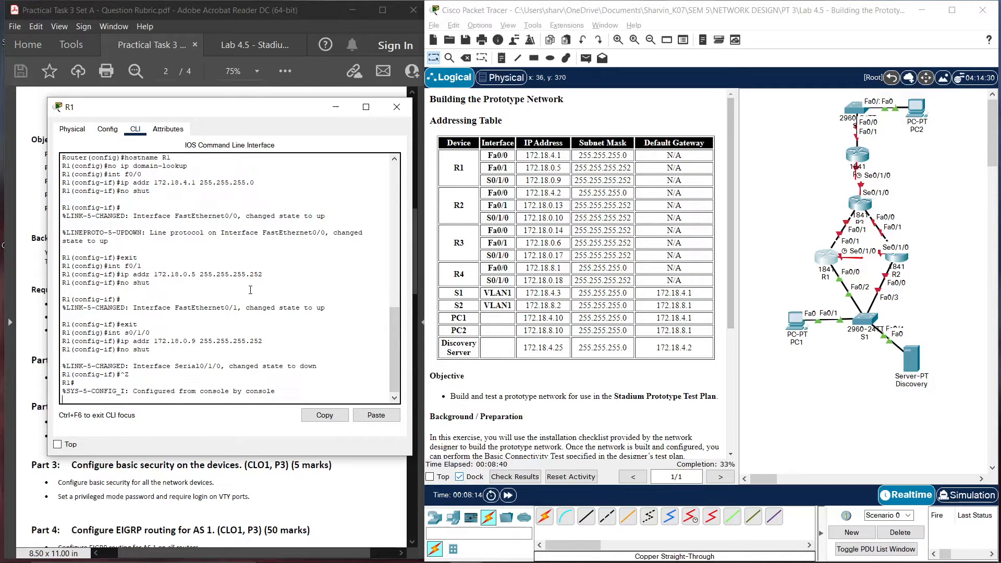
{"action": "type", "text": "copy run start"}
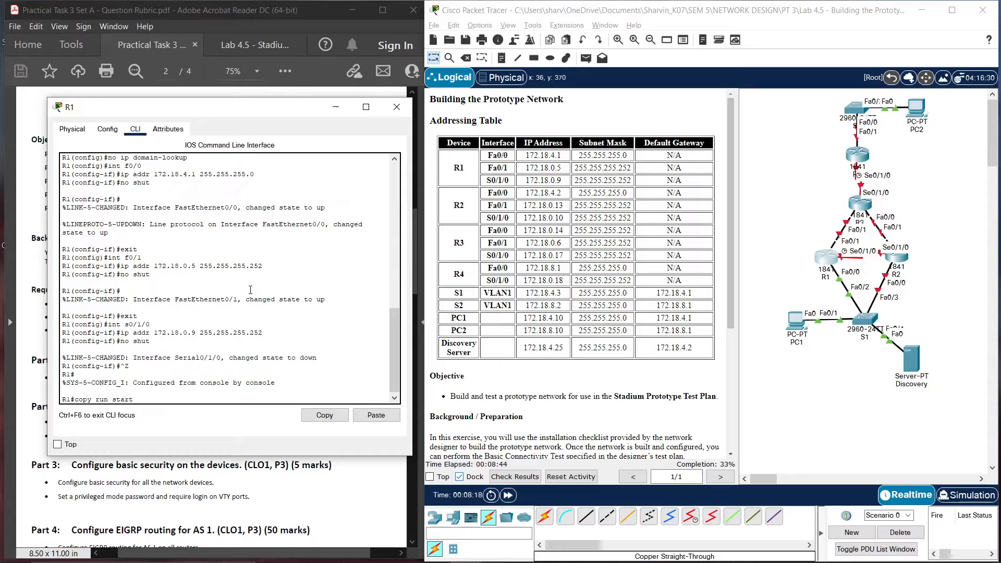
{"action": "key", "text": "Return"}
{"action": "key", "text": "Return"}
{"action": "left_click", "coordinate": [397, 106]}
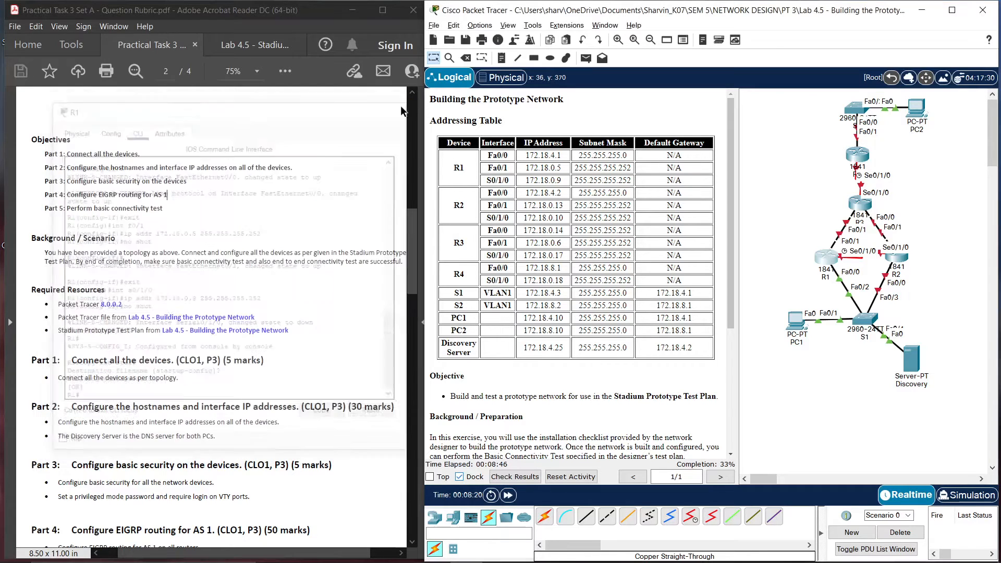
Close the accidentally opened R3 window and open router R2's command line
{"action": "left_click", "coordinate": [856, 208]}
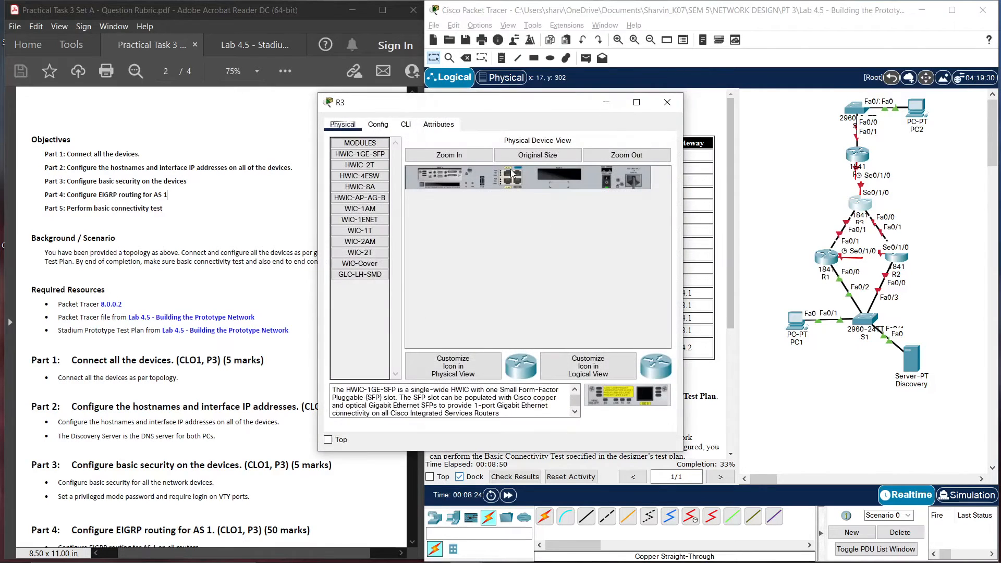
{"action": "left_click_drag", "start_coordinate": [563, 101], "coordinate": [478, 100]}
{"action": "left_click", "coordinate": [689, 101]}
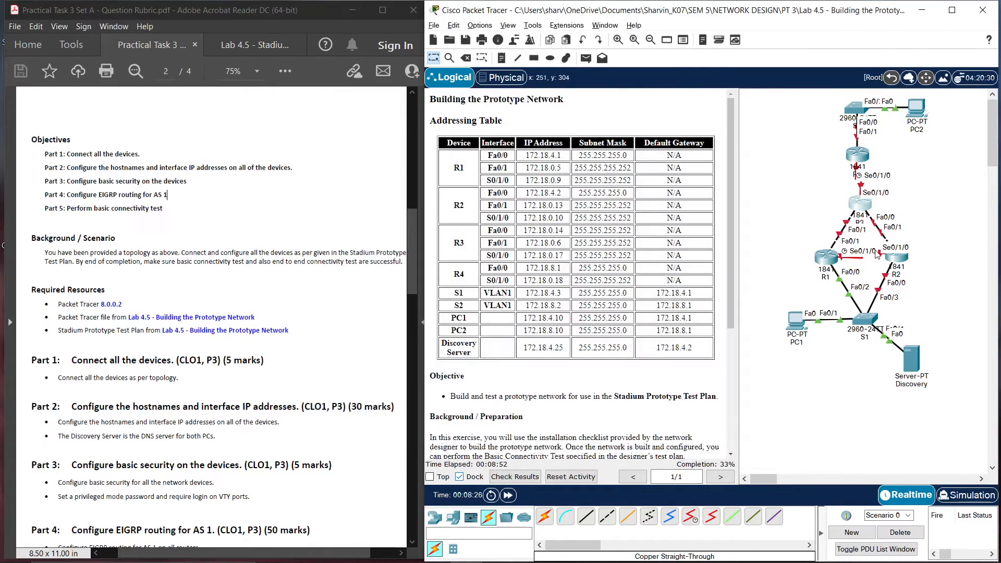
{"action": "left_click", "coordinate": [896, 256]}
{"action": "left_click", "coordinate": [406, 124]}
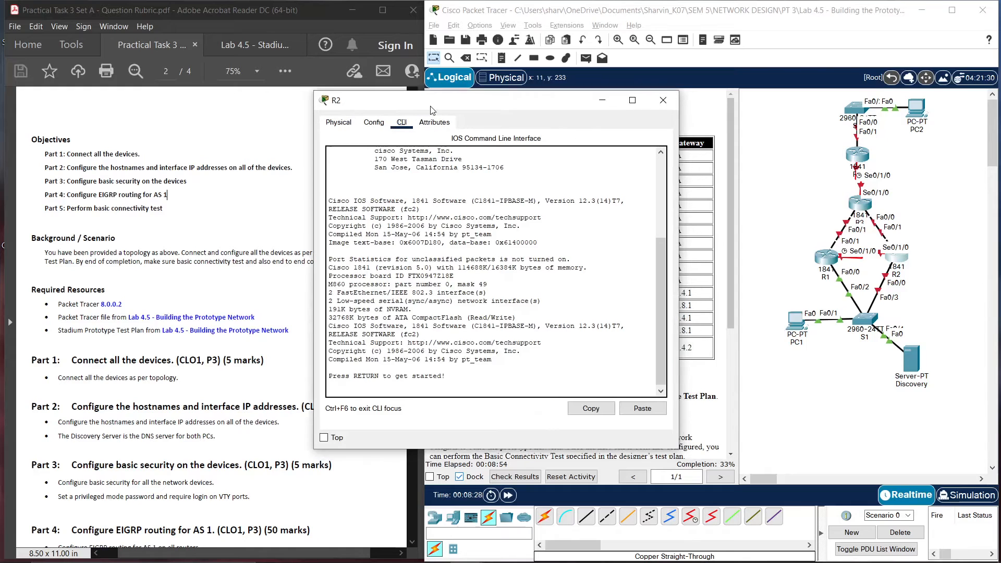
{"action": "left_click_drag", "start_coordinate": [469, 102], "coordinate": [231, 90]}
On R2, enter global config, set hostname R2, and disable IP domain lookup
{"action": "key", "text": "Return"}
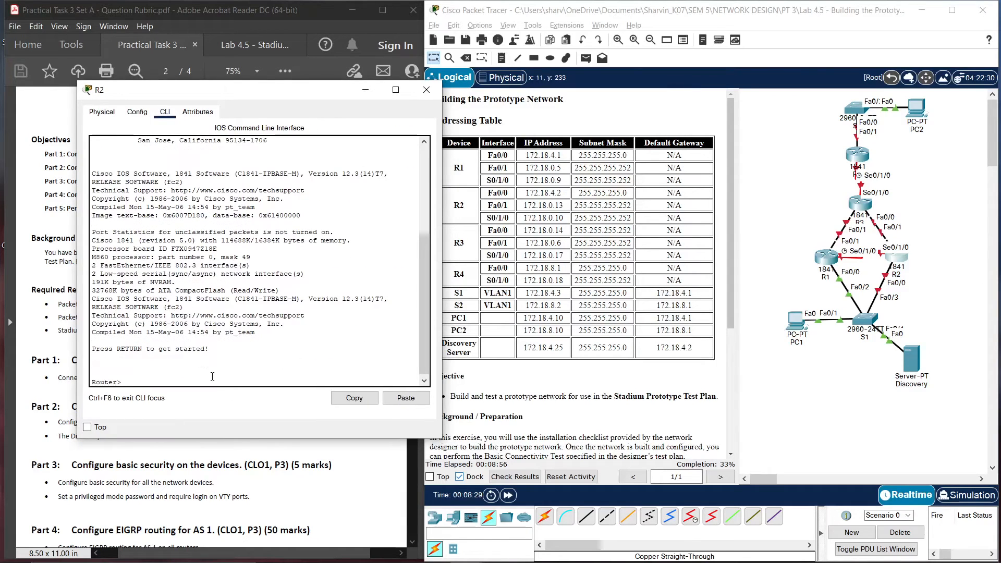
{"action": "type", "text": "en"}
{"action": "key", "text": "Return"}
{"action": "type", "text": "config t"}
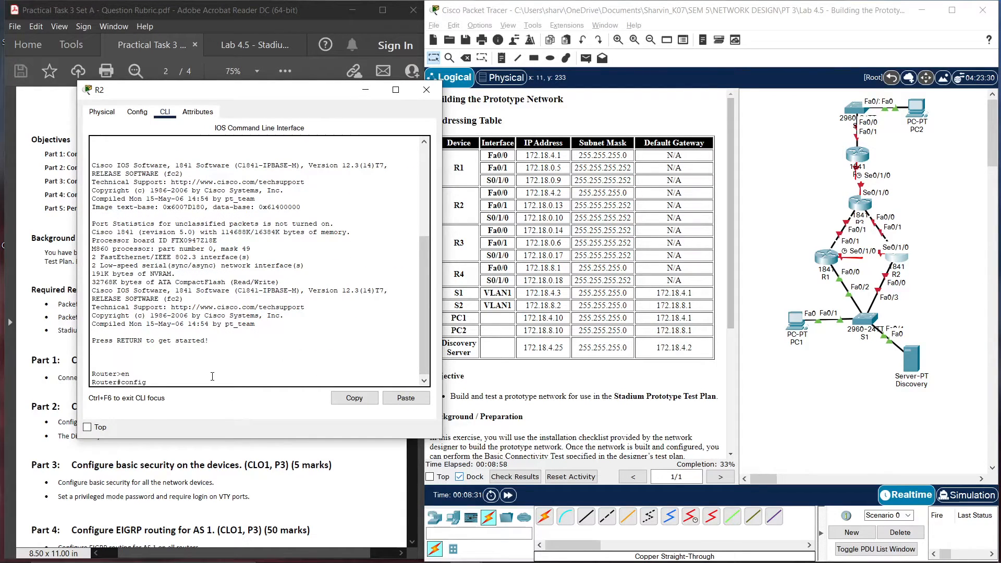
{"action": "key", "text": "Return"}
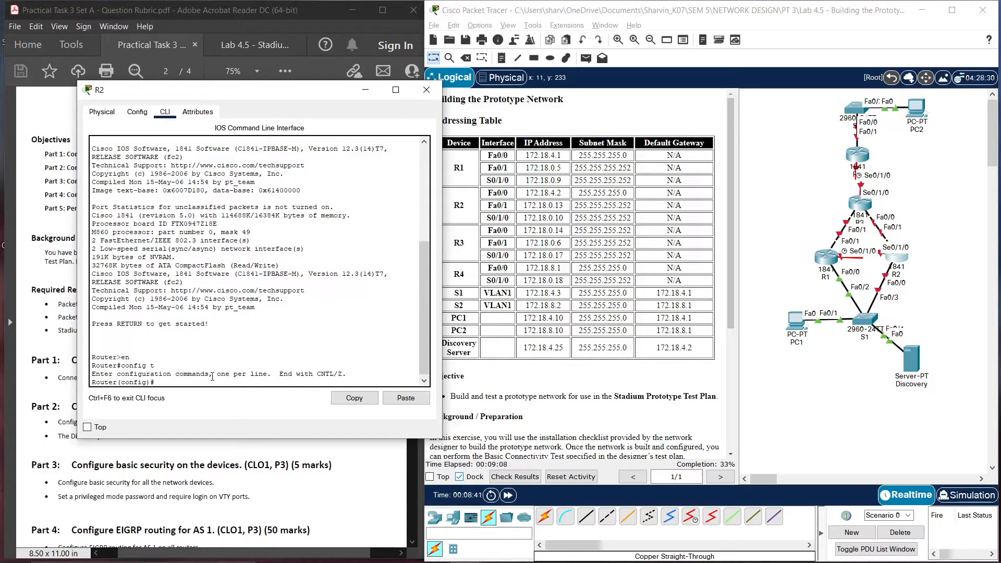
{"action": "type", "text": "hostname R2"}
{"action": "key", "text": "Return"}
{"action": "type", "text": "no ip doa"}
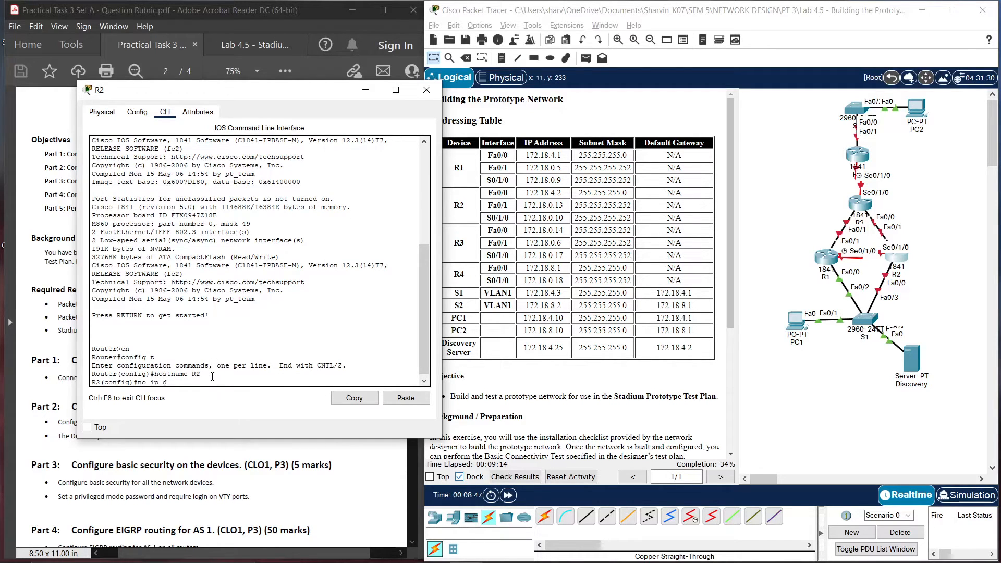
{"action": "key", "text": "BackSpace"}
{"action": "type", "text": "main-llok"}
{"action": "key", "text": "BackSpace"}
{"action": "key", "text": "BackSpace"}
{"action": "key", "text": "BackSpace"}
{"action": "type", "text": "ookup"}
{"action": "key", "text": "Return"}
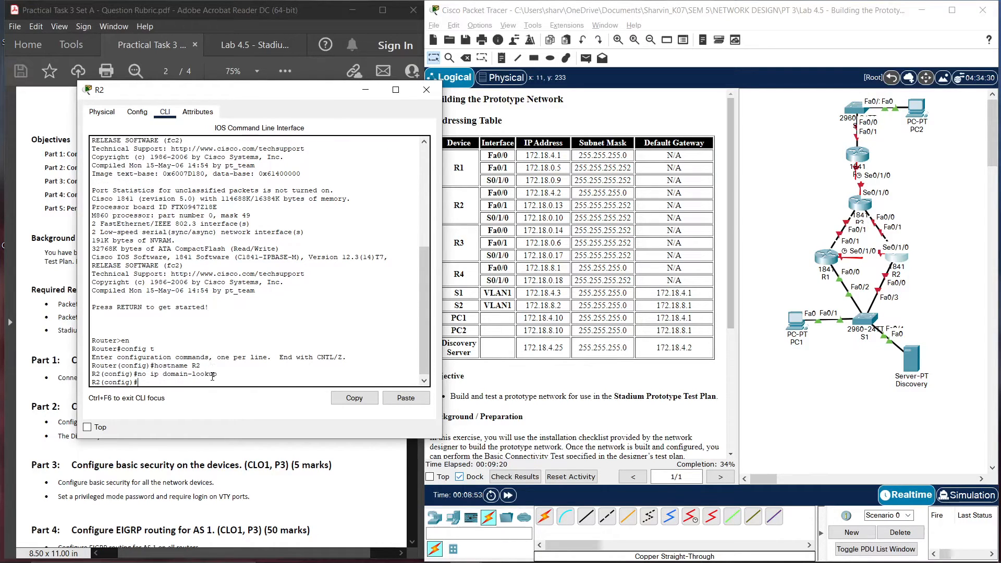
Assign R2's Fa0/0 the address 172.18.4.2 255.255.255.0 and enable it
{"action": "type", "text": "int f0/0"}
{"action": "key", "text": "Return"}
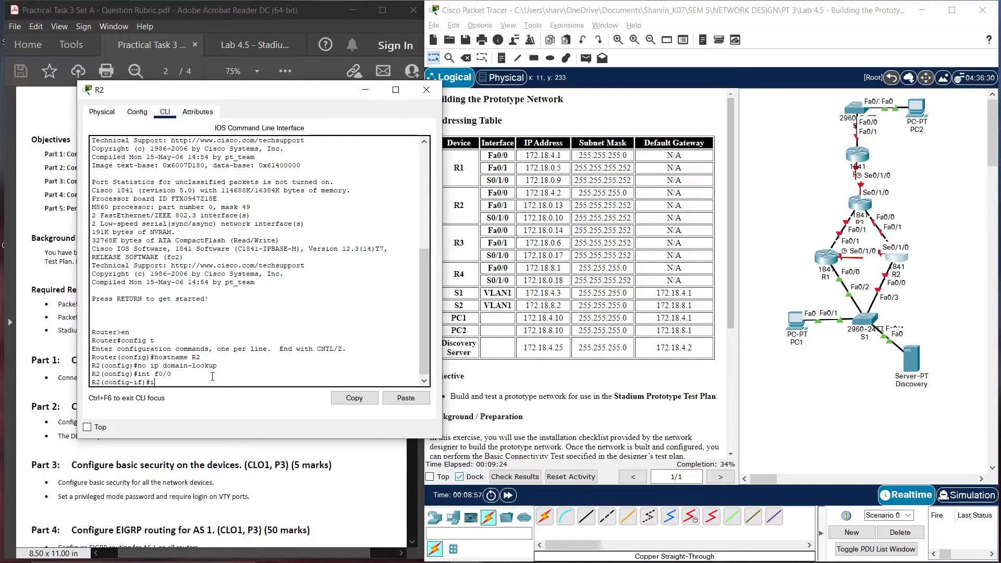
{"action": "type", "text": "ip addr 172.18.4.2 255.255.255.0"}
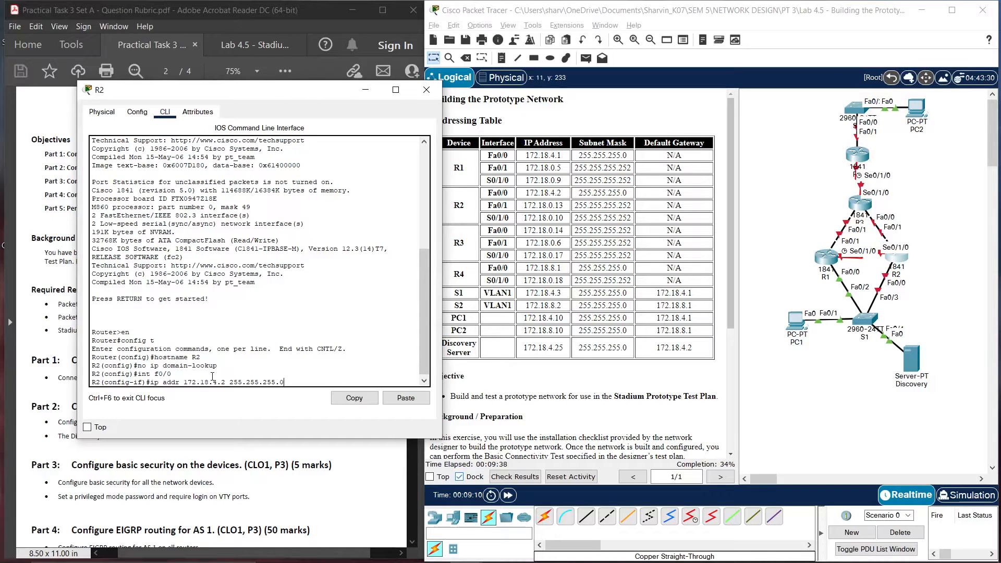
{"action": "key", "text": "Return"}
{"action": "type", "text": "no shu"}
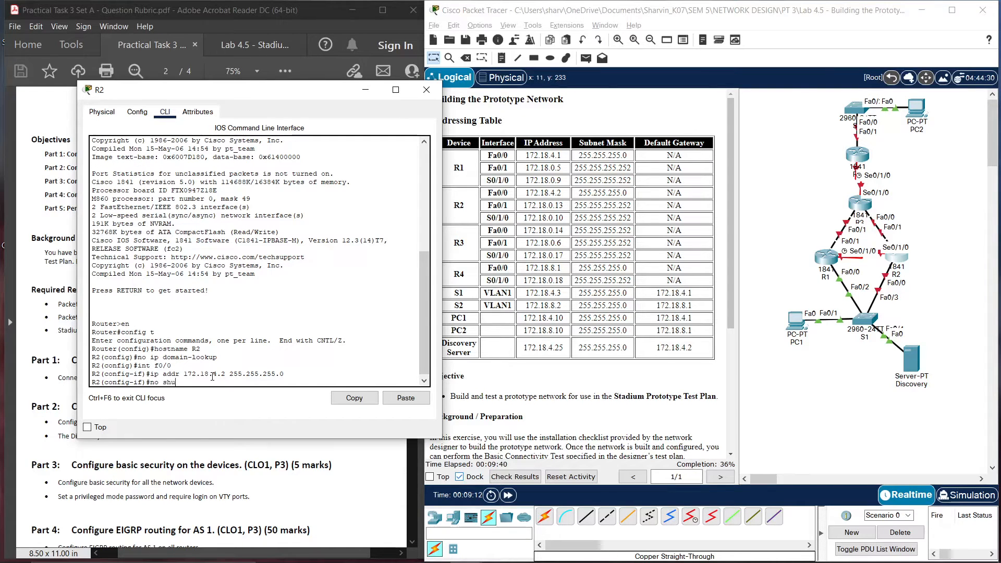
{"action": "type", "text": "t"}
{"action": "key", "text": "Return"}
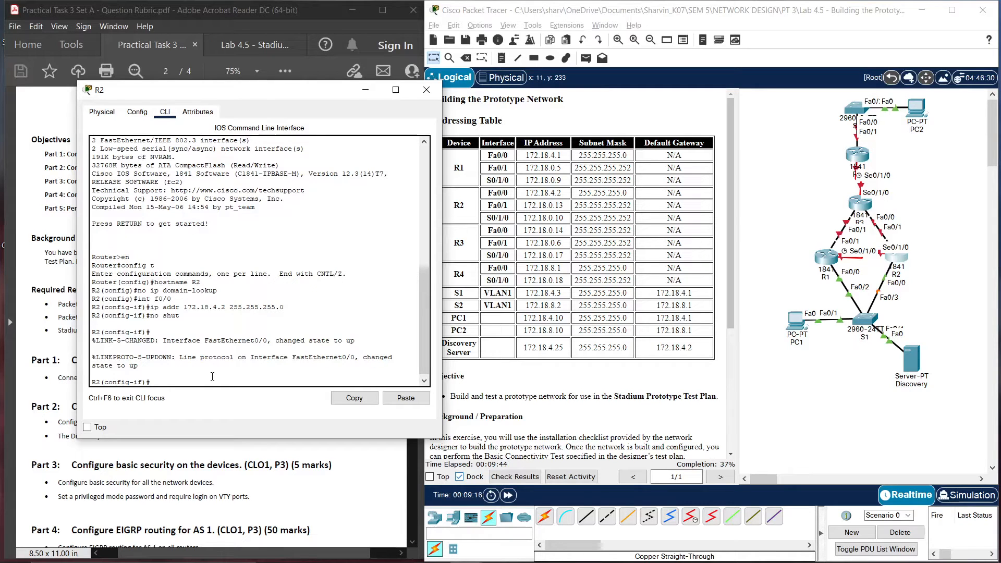
Address R2's Fa0/1 as 172.18.0.13 255.255.255.252 and enable it
{"action": "type", "text": "exit"}
{"action": "key", "text": "Return"}
{"action": "key", "text": "Return"}
{"action": "type", "text": "int f0/1"}
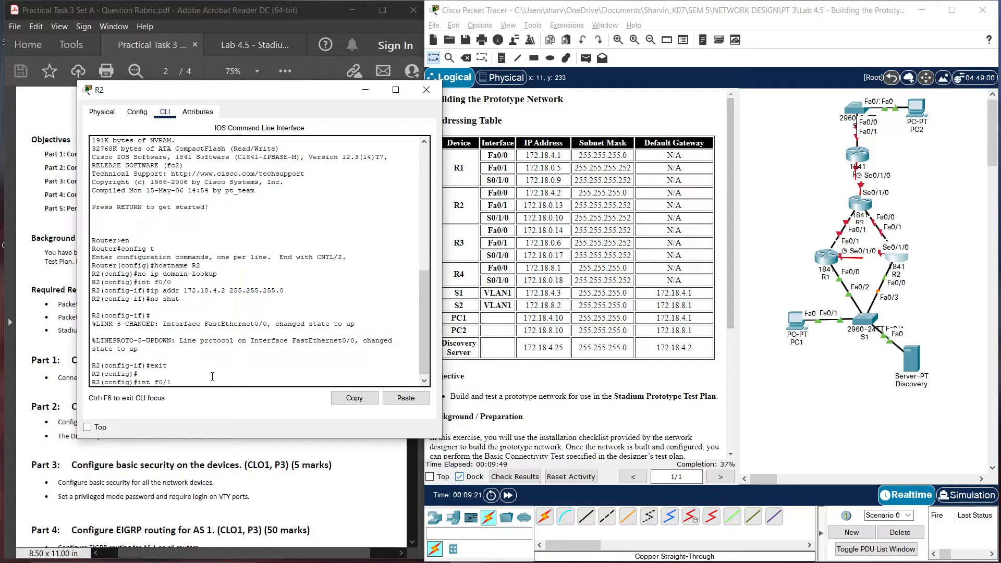
{"action": "key", "text": "Return"}
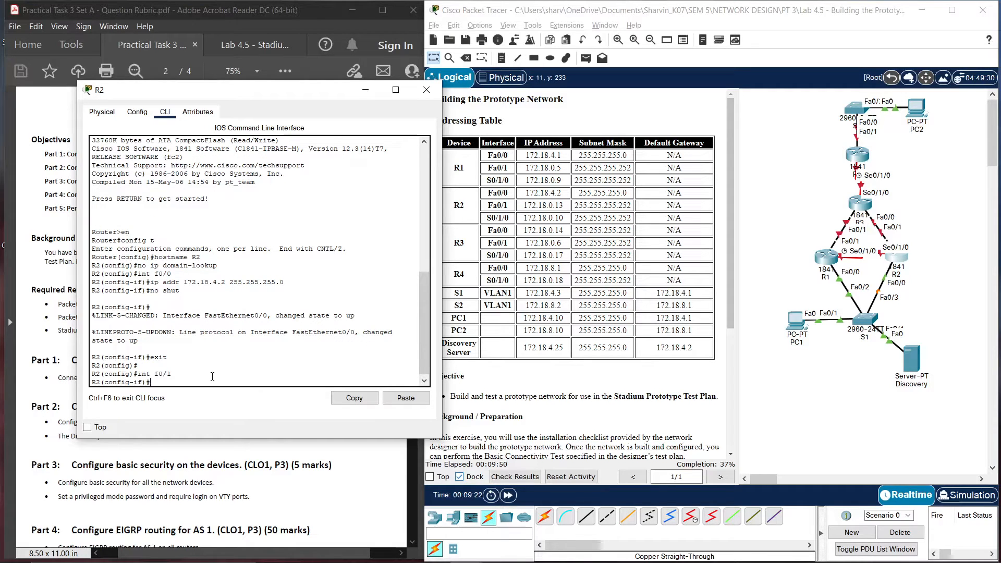
{"action": "type", "text": "ip addr 172.18.0."}
{"action": "type", "text": "13 255.255.255.252"}
{"action": "key", "text": "Return"}
{"action": "type", "text": "no shut"}
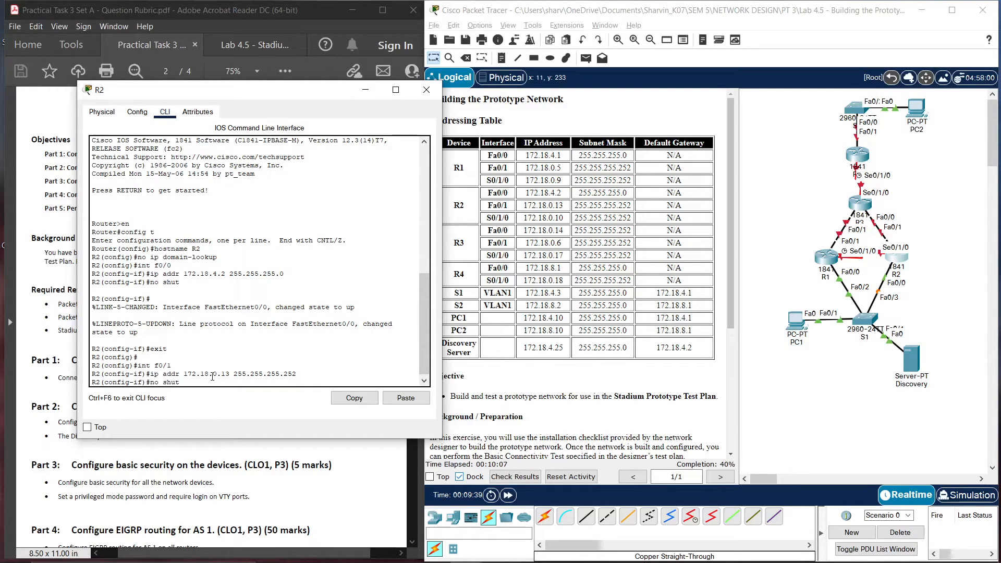
{"action": "key", "text": "Return"}
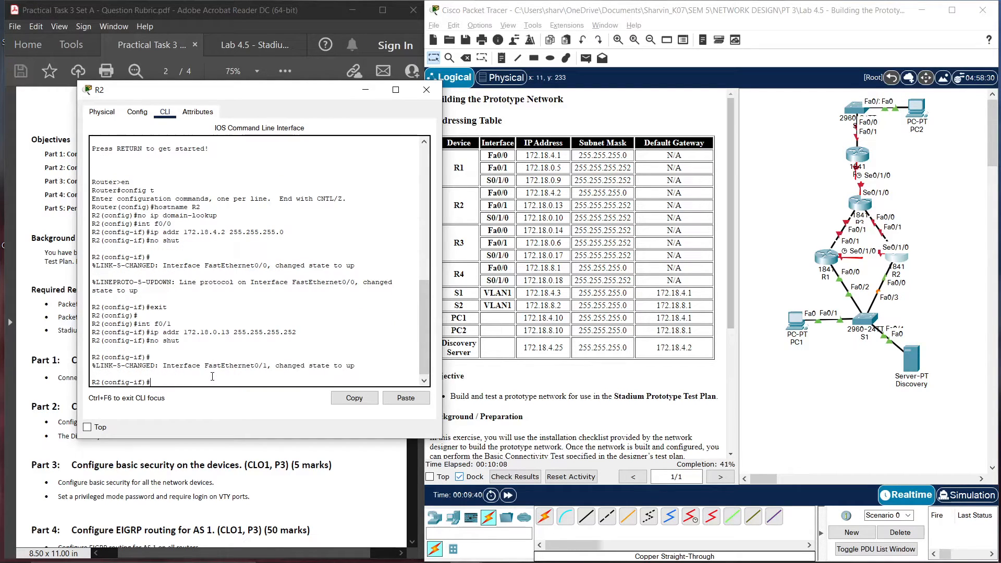
Give R2's Serial0/1/0 172.18.0.10 255.255.255.252 and bring it up
{"action": "type", "text": "exit"}
{"action": "key", "text": "Return"}
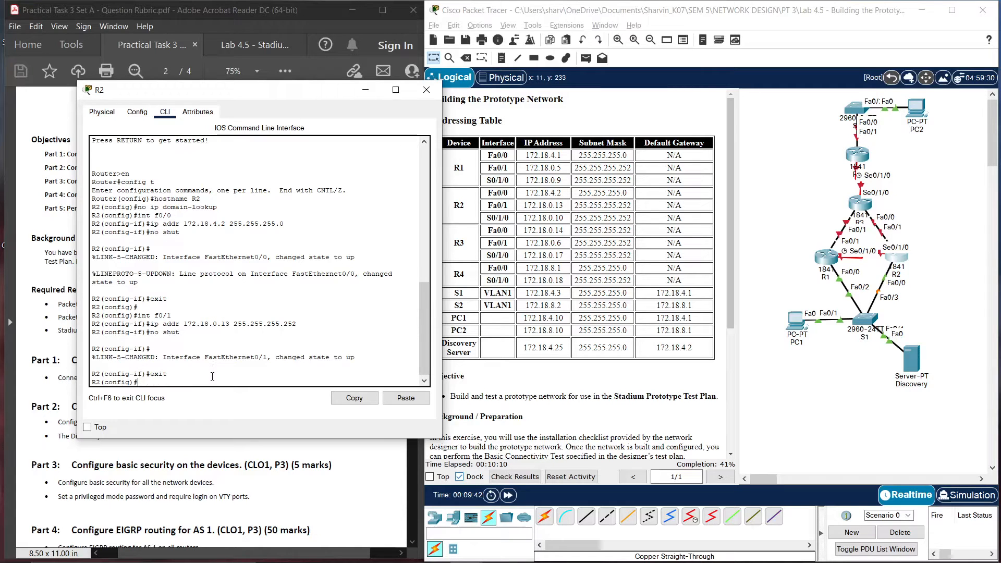
{"action": "type", "text": "int f"}
{"action": "key", "text": "BackSpace"}
{"action": "type", "text": "s0/1"}
{"action": "type", "text": "/"}
{"action": "key", "text": "BackSpace"}
{"action": "type", "text": "1/0"}
{"action": "key", "text": "Return"}
{"action": "type", "text": "ip"}
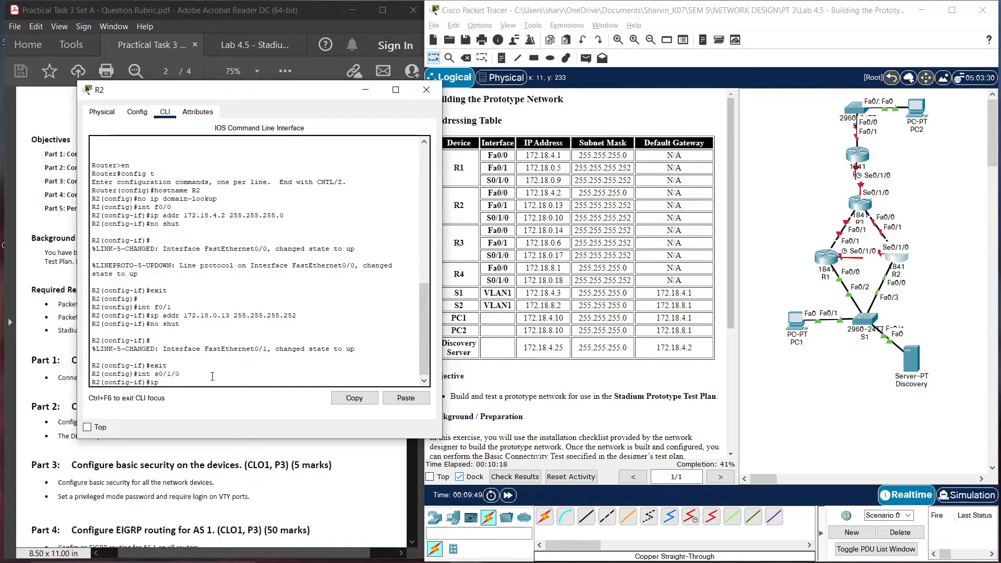
{"action": "type", "text": " addr 172.18"}
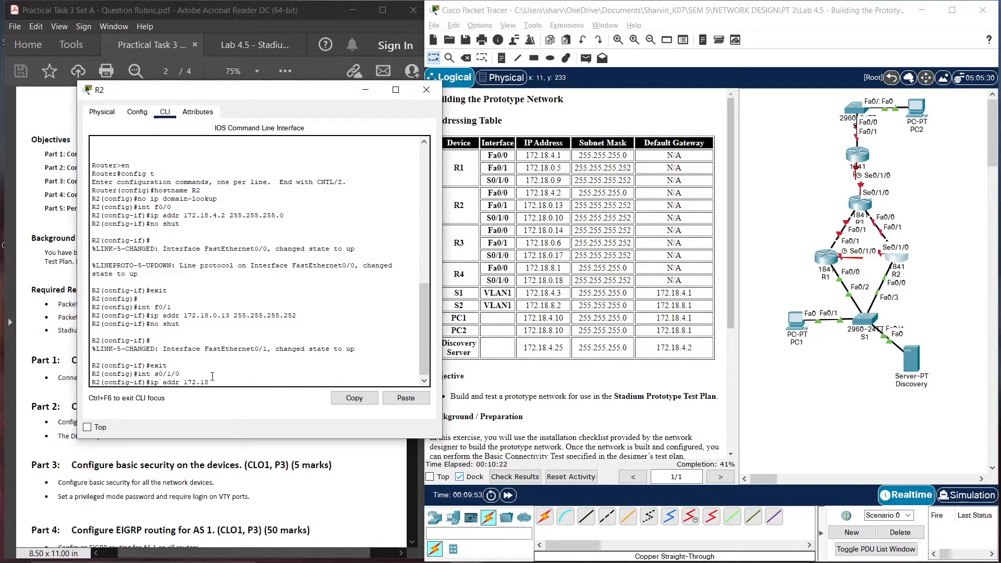
{"action": "type", "text": ".0.10 255.255.255.252"}
{"action": "key", "text": "Return"}
{"action": "type", "text": "nfig-if)#no"}
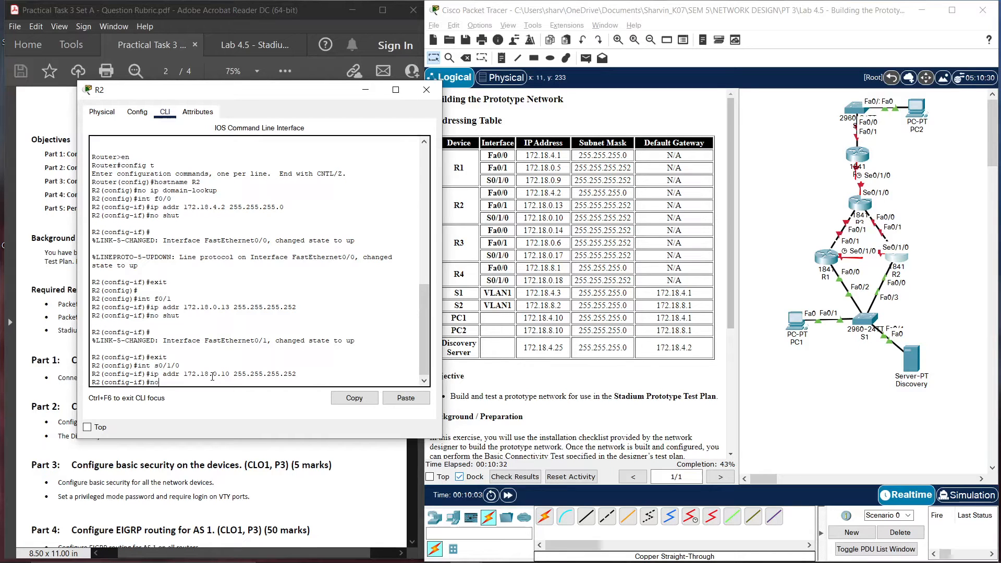
{"action": "type", "text": " shut"}
{"action": "key", "text": "Return"}
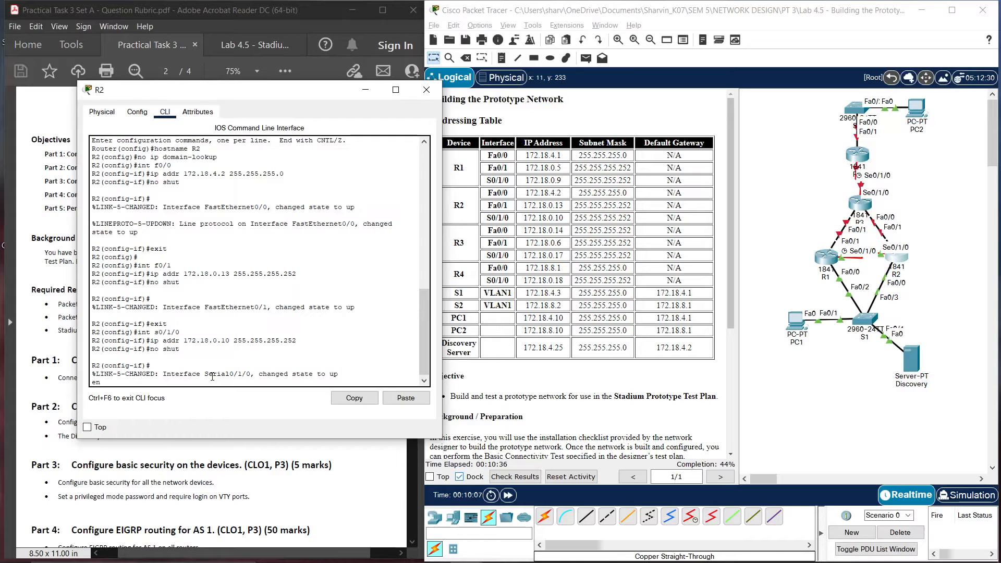
Save R2's running configuration to startup and close the R2 window
{"action": "type", "text": "en"}
{"action": "key", "text": "BackSpace"}
{"action": "key", "text": "BackSpace"}
{"action": "key", "text": "ctrl+z"}
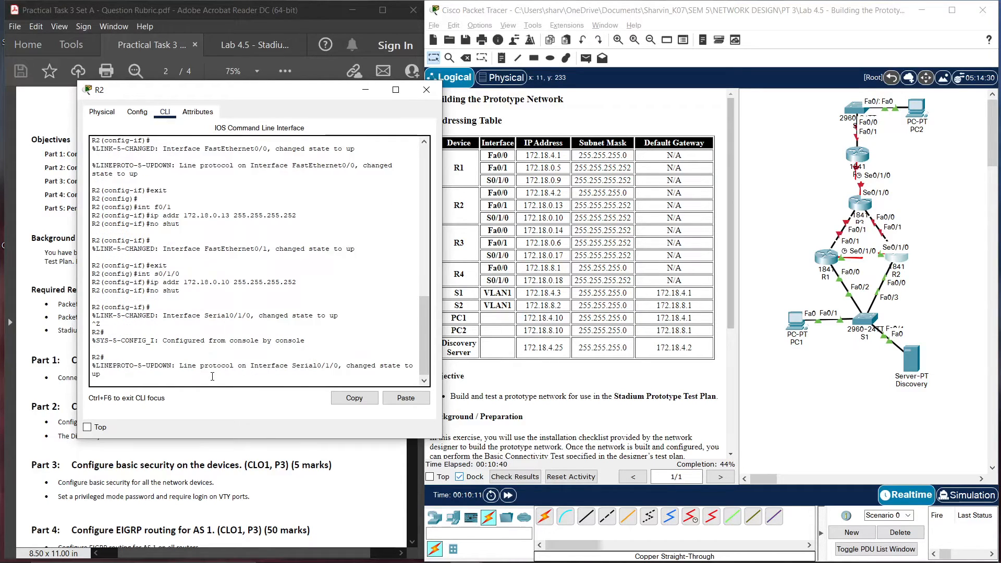
{"action": "type", "text": "cop"}
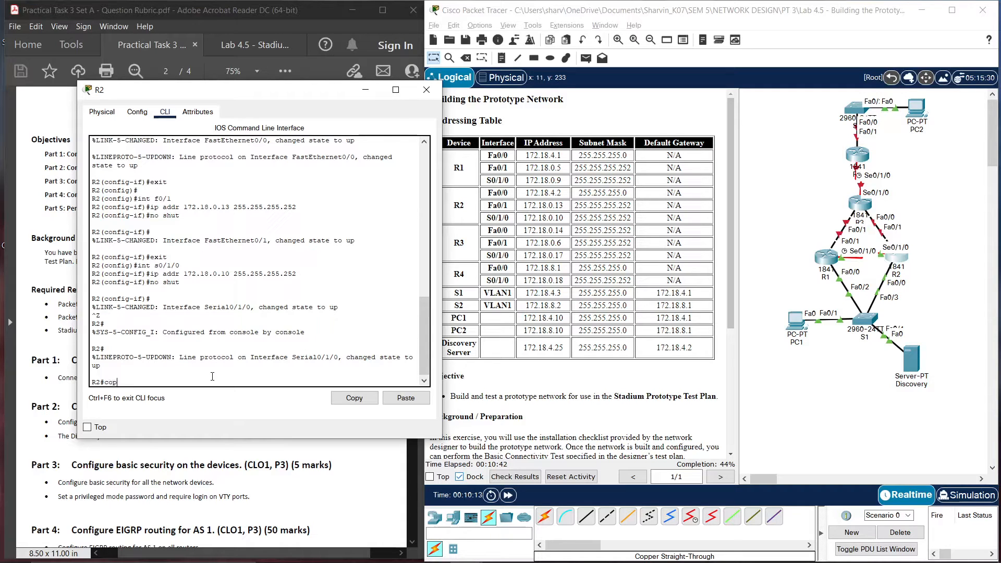
{"action": "key", "text": "BackSpace"}
{"action": "key", "text": "BackSpace"}
{"action": "type", "text": "y run start"}
{"action": "key", "text": "Return"}
{"action": "key", "text": "Return"}
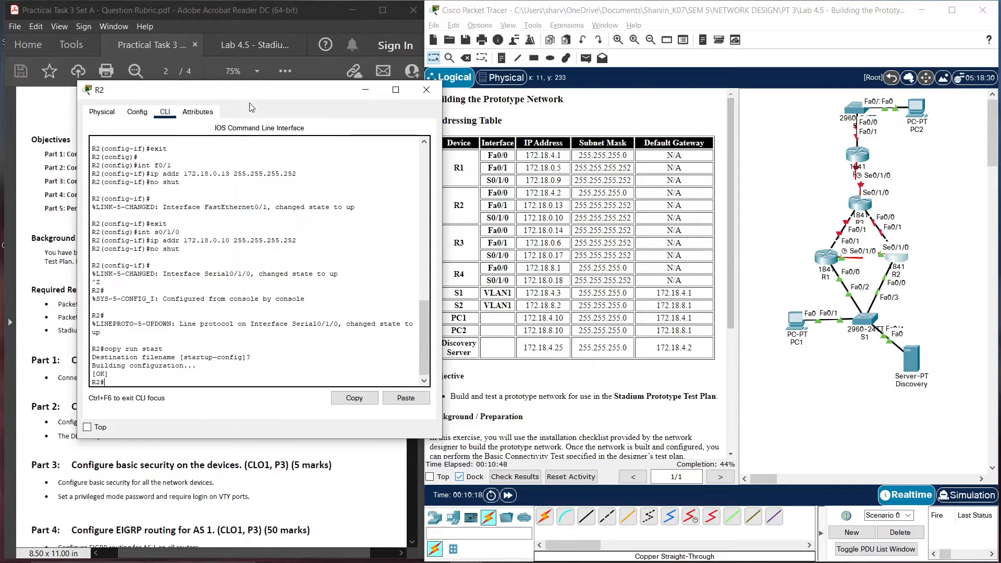
{"action": "left_click", "coordinate": [426, 89]}
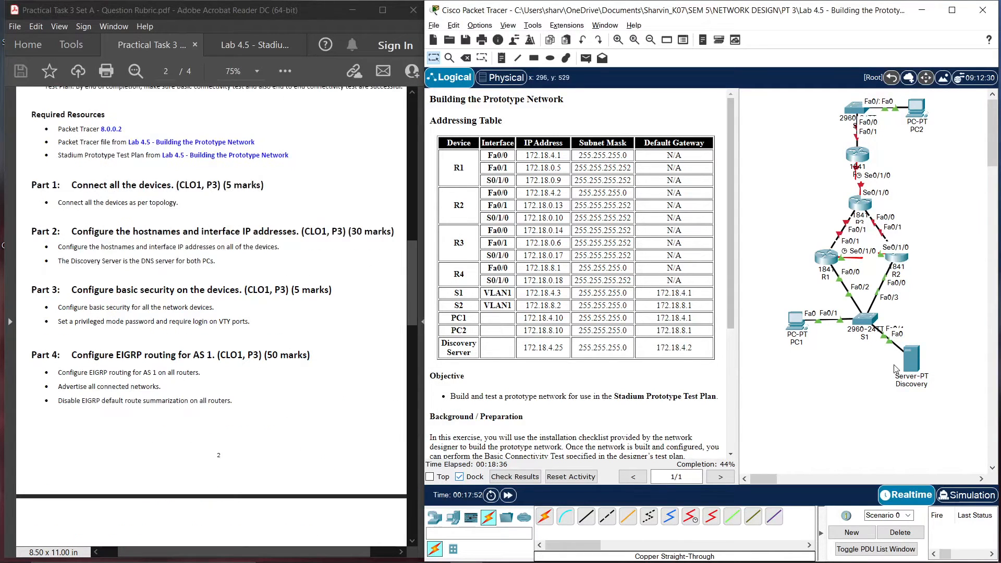
Open R3's command line and enter global configuration mode
{"action": "left_click", "coordinate": [861, 203]}
{"action": "left_click_drag", "start_coordinate": [497, 104], "coordinate": [651, 97]}
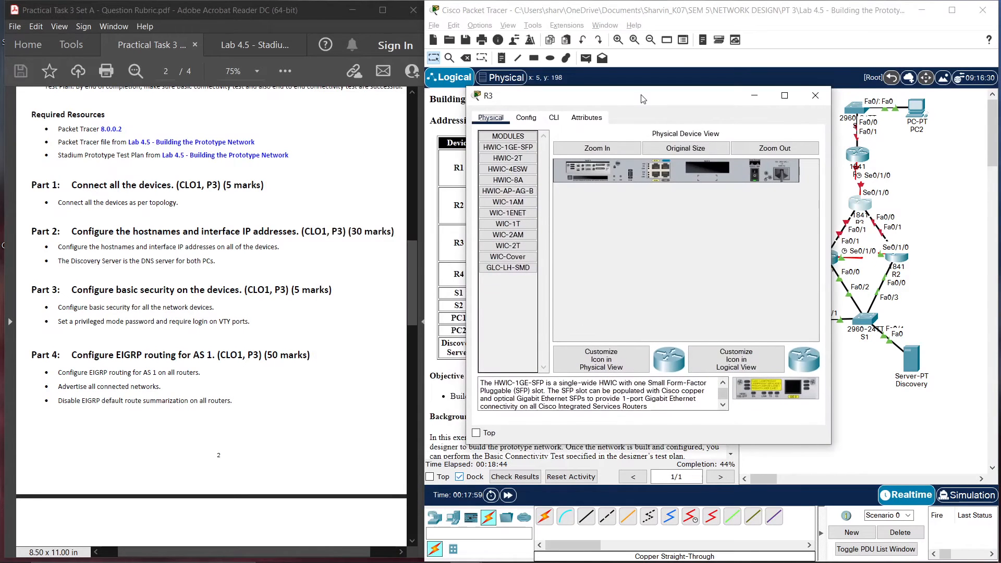
{"action": "left_click", "coordinate": [554, 117]}
{"action": "key", "text": "Return"}
{"action": "type", "text": "er>e"}
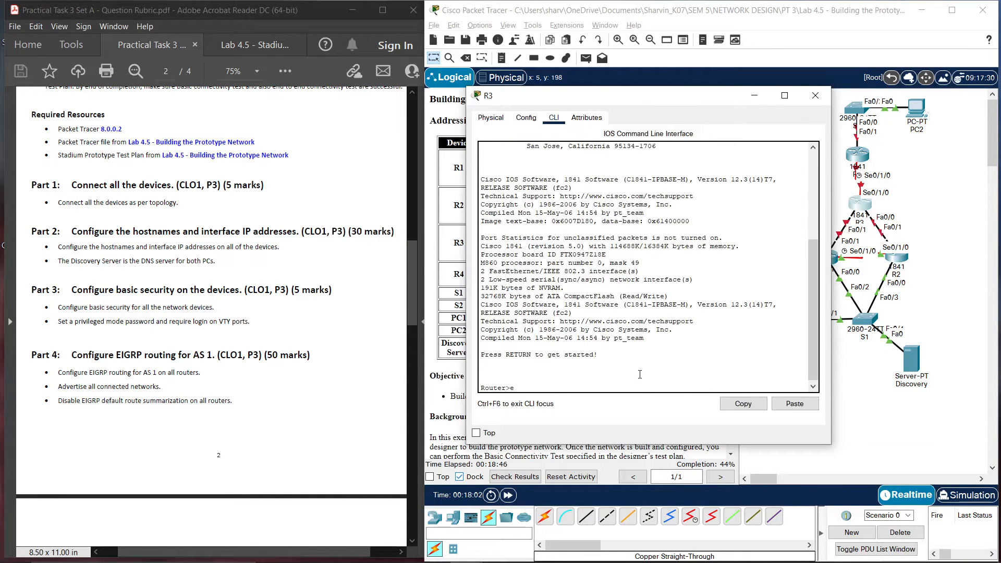
{"action": "type", "text": "n"}
{"action": "key", "text": "Return"}
{"action": "type", "text": "config t"}
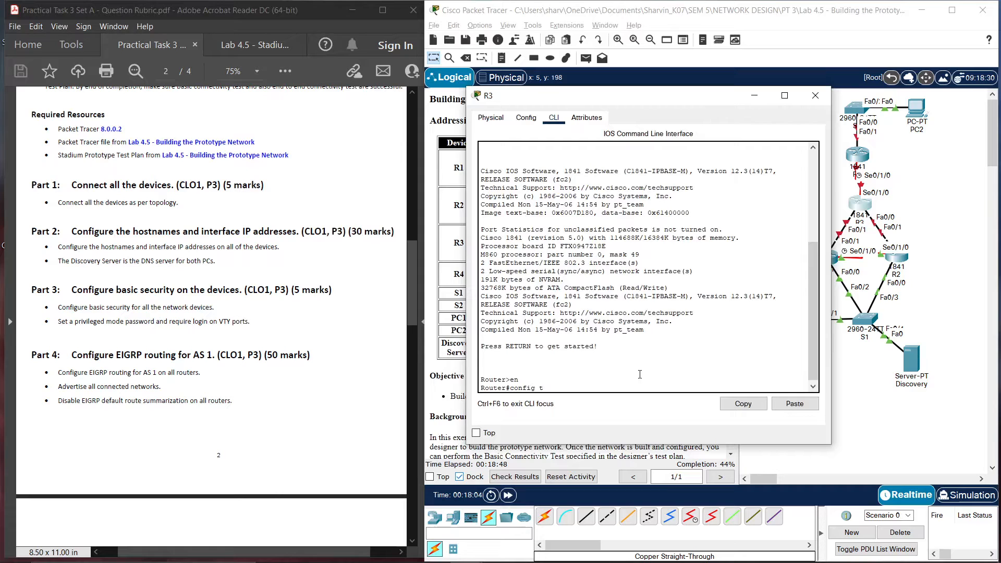
{"action": "key", "text": "Return"}
Set the hostname to R3 and disable DNS domain lookup
{"action": "type", "text": "hostna"}
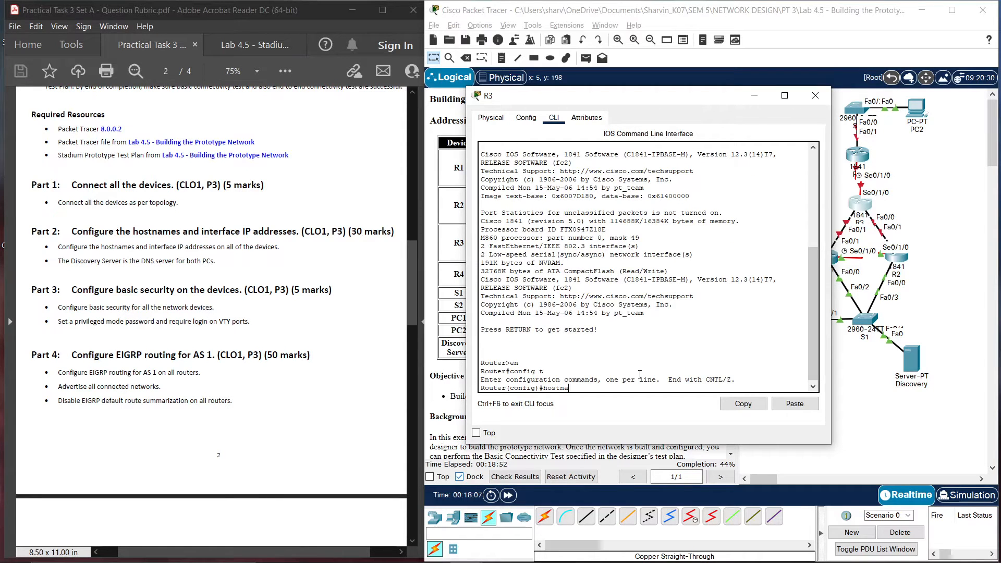
{"action": "type", "text": "me R3"}
{"action": "key", "text": "Return"}
{"action": "type", "text": "no ip "}
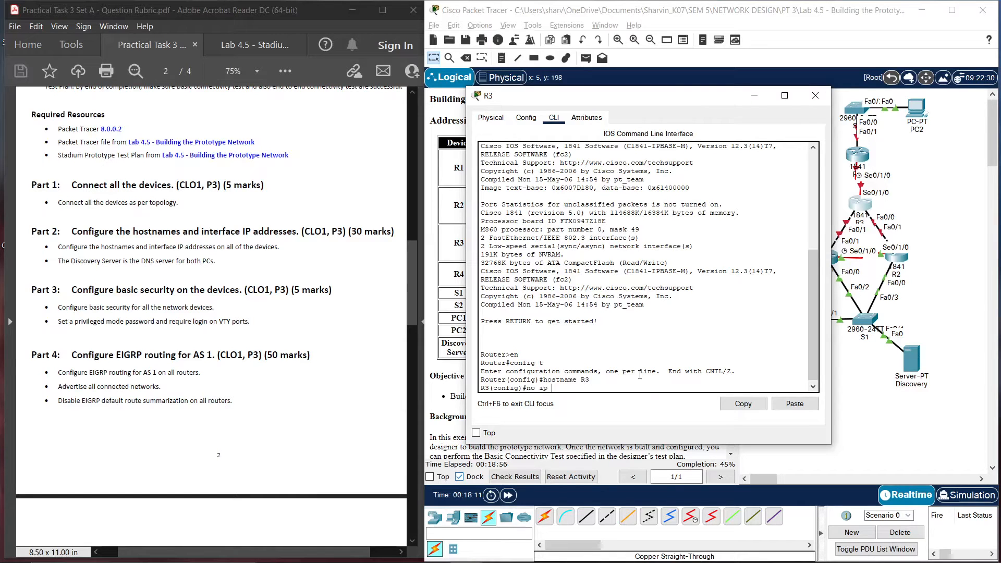
{"action": "type", "text": "domain-lookup"}
{"action": "key", "text": "Return"}
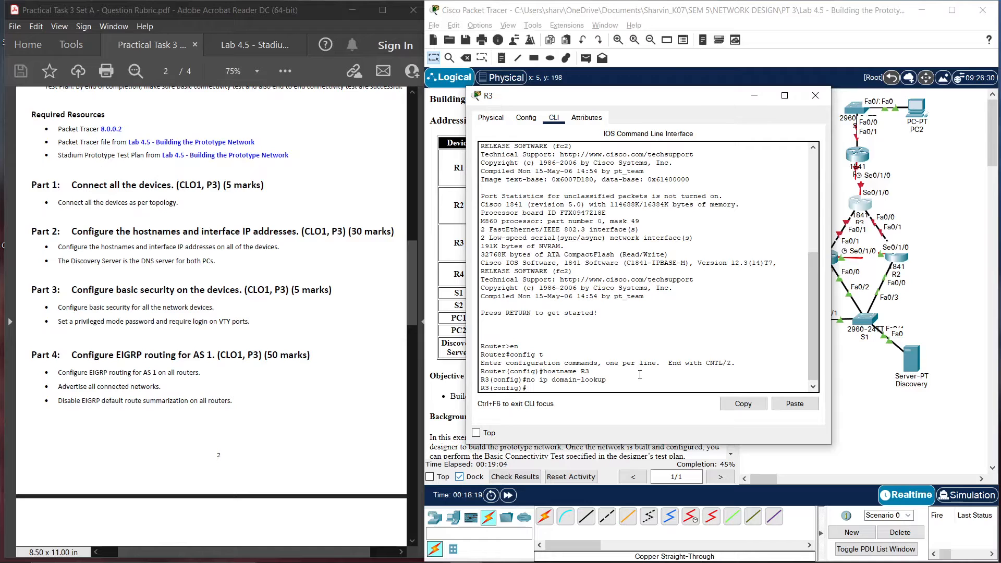
Address R3's Fa0/0 as 172.18.0.14 255.255.255.252 and enable it
{"action": "type", "text": "int"}
{"action": "left_click_drag", "start_coordinate": [676, 100], "coordinate": [236, 88]}
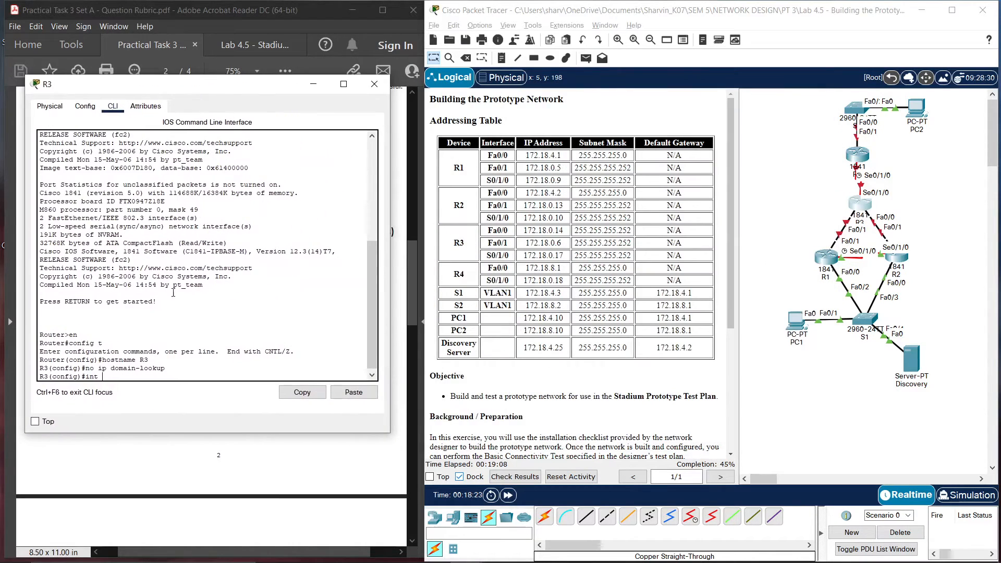
{"action": "type", "text": "f0/0"}
{"action": "key", "text": "Return"}
{"action": "type", "text": "ip ad"}
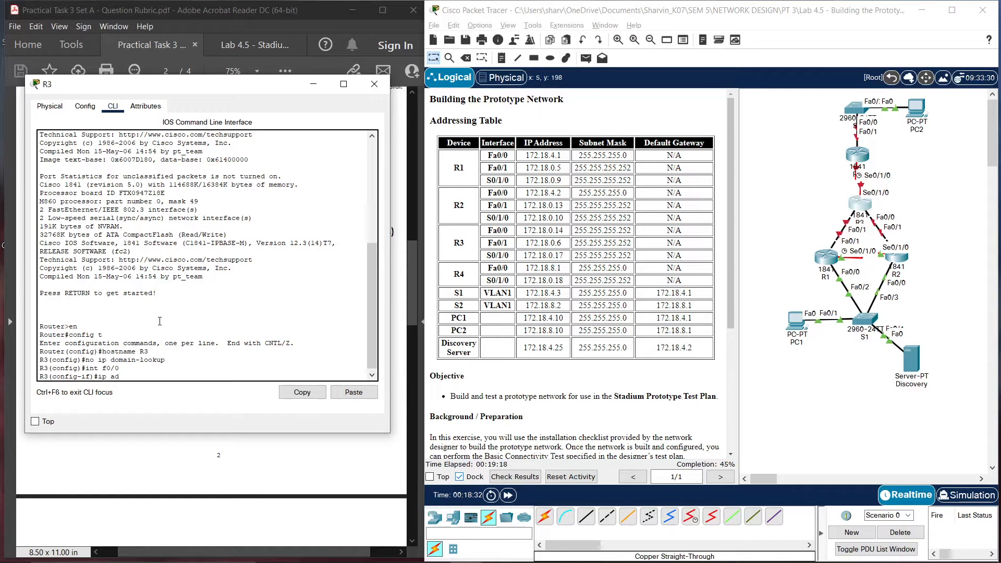
{"action": "type", "text": "dr 172.18.0.14 255.25"}
{"action": "key", "text": "BackSpace"}
{"action": "key", "text": "BackSpace"}
{"action": "type", "text": ".255.255.252"}
{"action": "key", "text": "Return"}
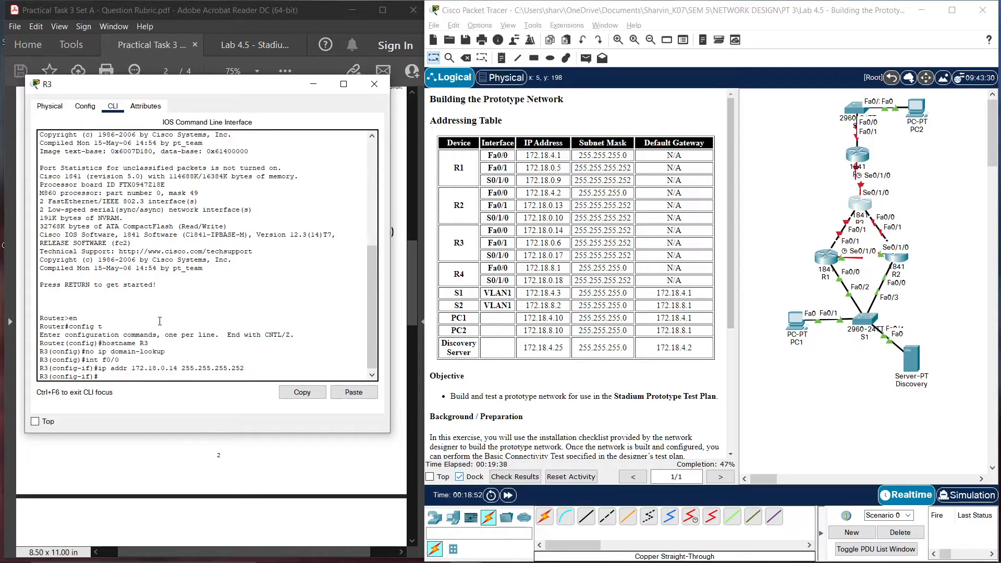
{"action": "type", "text": "no shut"}
{"action": "key", "text": "Return"}
Leave Fa0/0 and begin configuring R3's interface Fa0/1
{"action": "key", "text": "Return"}
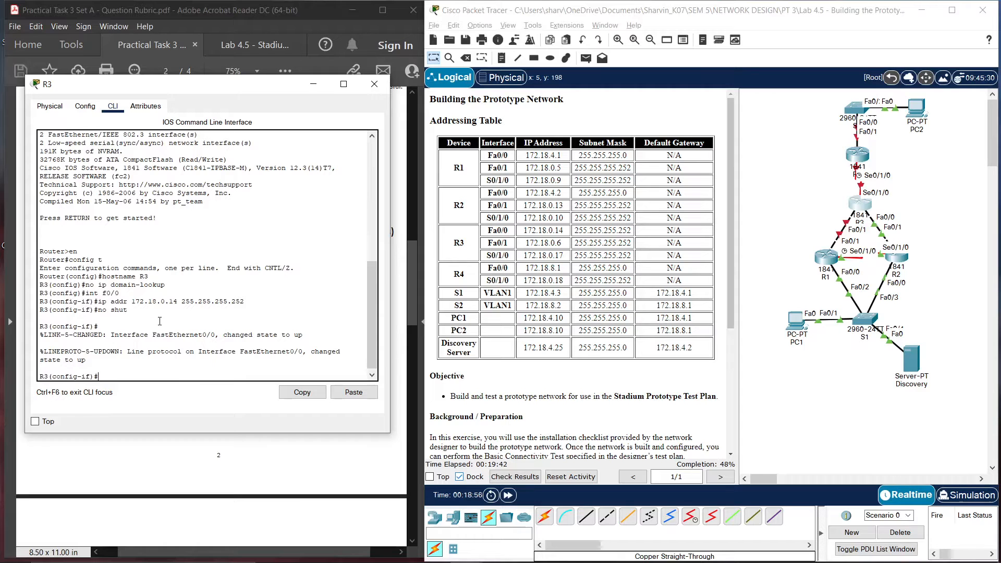
{"action": "type", "text": "exit"}
{"action": "key", "text": "Return"}
{"action": "type", "text": "i"}
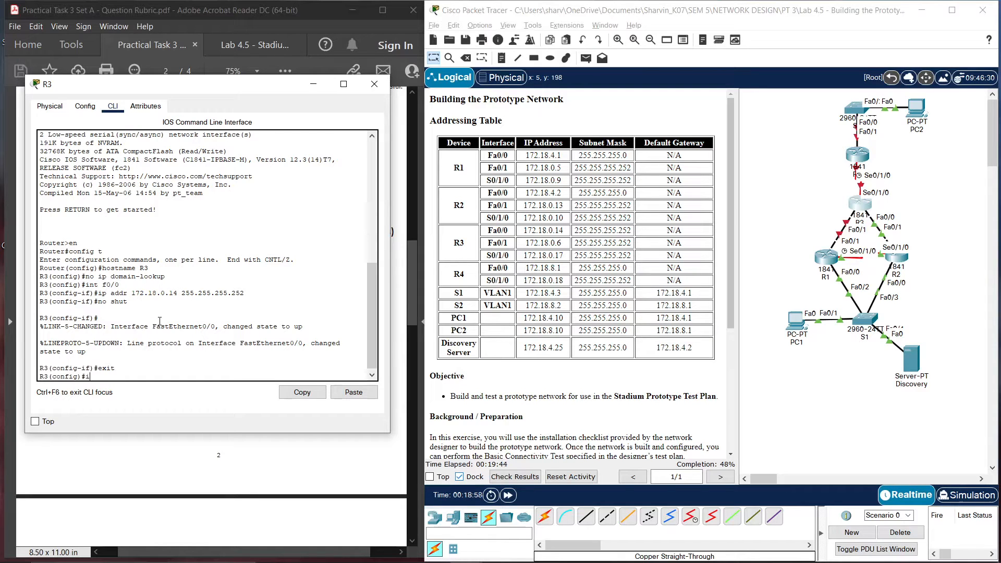
{"action": "type", "text": "nt f0/1"}
{"action": "key", "text": "Return"}
Address R3's Fa0/1 as 172.18.0.6 255.255.255.252 and enable it
{"action": "type", "text": "ip "}
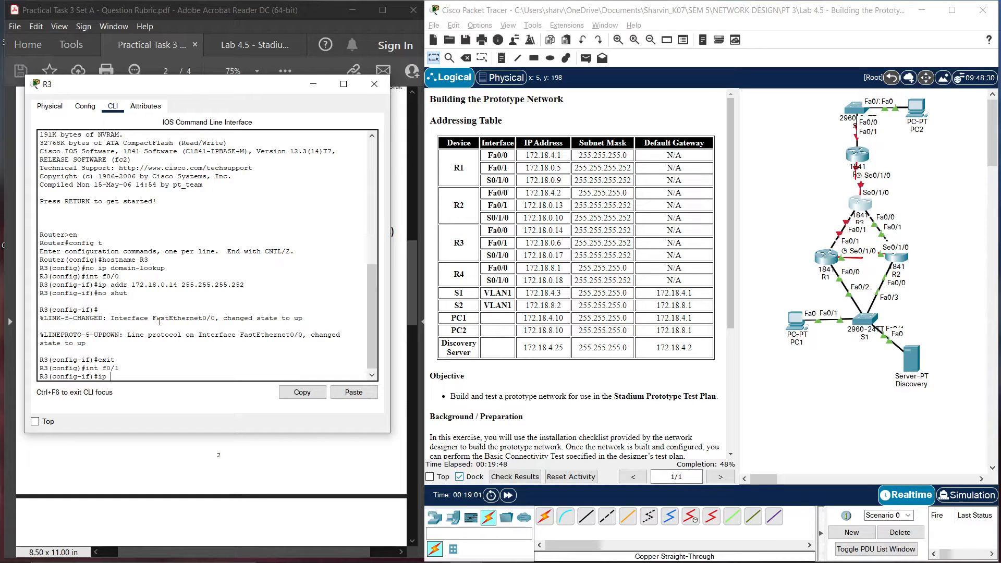
{"action": "type", "text": "addr 172.18.0.6 255.255.255.252"}
{"action": "key", "text": "Return"}
{"action": "type", "text": "no shut"}
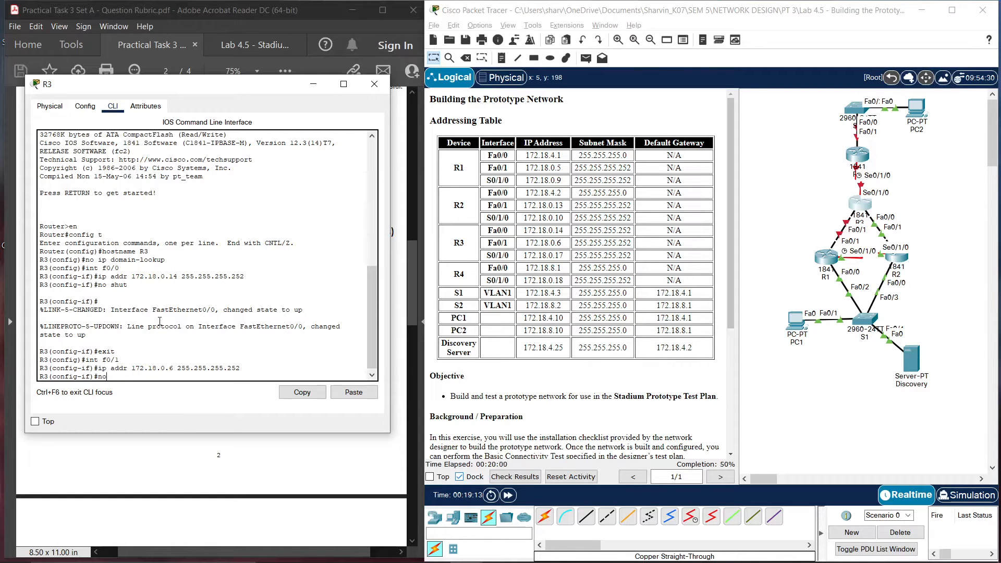
{"action": "key", "text": "Return"}
{"action": "type", "text": "e"}
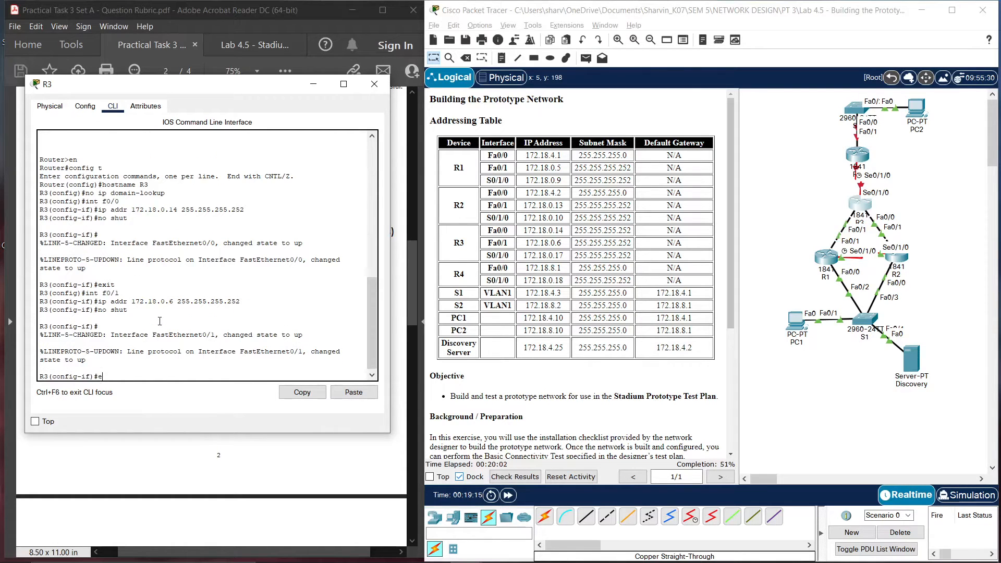
{"action": "type", "text": "xit"}
{"action": "key", "text": "Return"}
Give R3's Serial0/1/0 172.18.0.17 255.255.255.252 and bring it up
{"action": "type", "text": "int"}
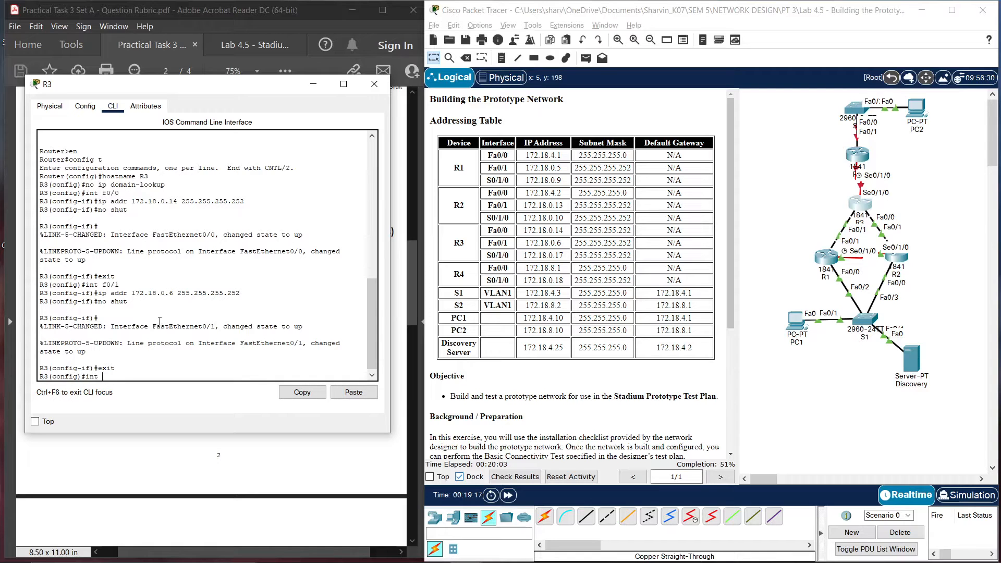
{"action": "type", "text": " s0/0="}
{"action": "type", "text": "1"}
{"action": "key", "text": "BackSpace"}
{"action": "key", "text": "BackSpace"}
{"action": "key", "text": "BackSpace"}
{"action": "type", "text": "1/0"}
{"action": "key", "text": "Return"}
{"action": "type", "text": "ig-if)#i"}
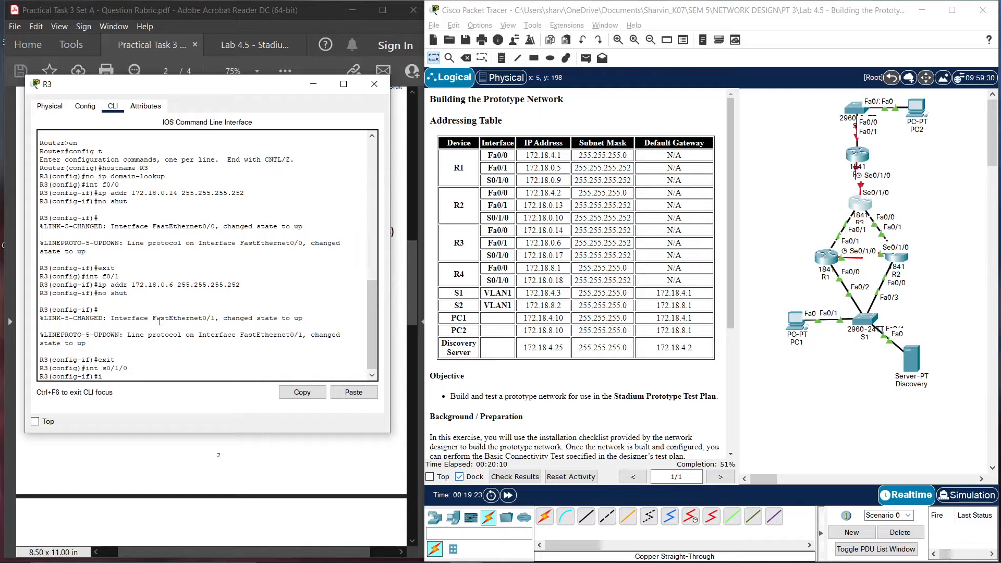
{"action": "type", "text": "p addr 172.18.0.17 255.255.255.252"}
{"action": "key", "text": "Return"}
{"action": "type", "text": "no s"}
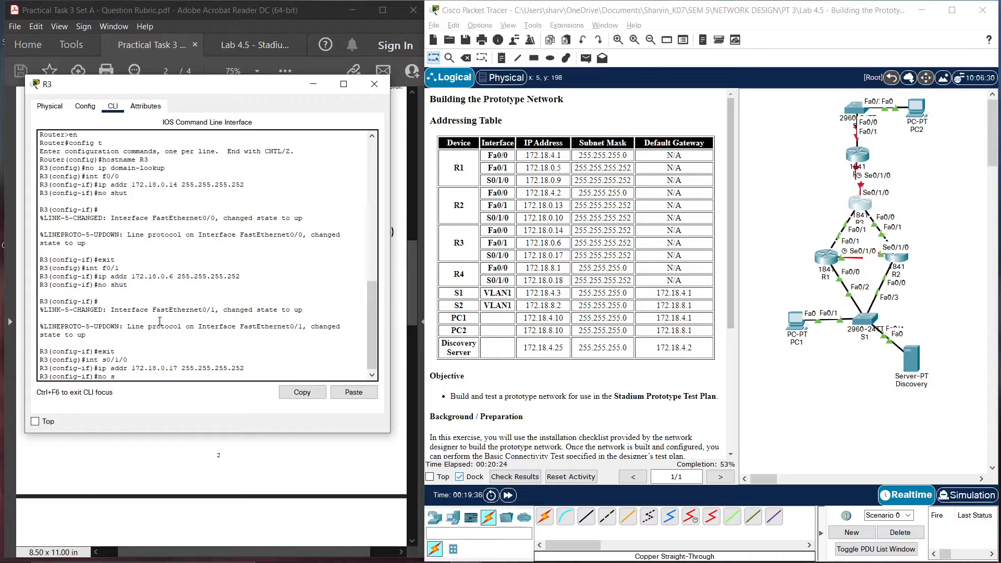
{"action": "type", "text": "hut"}
{"action": "key", "text": "Return"}
{"action": "key", "text": "Return"}
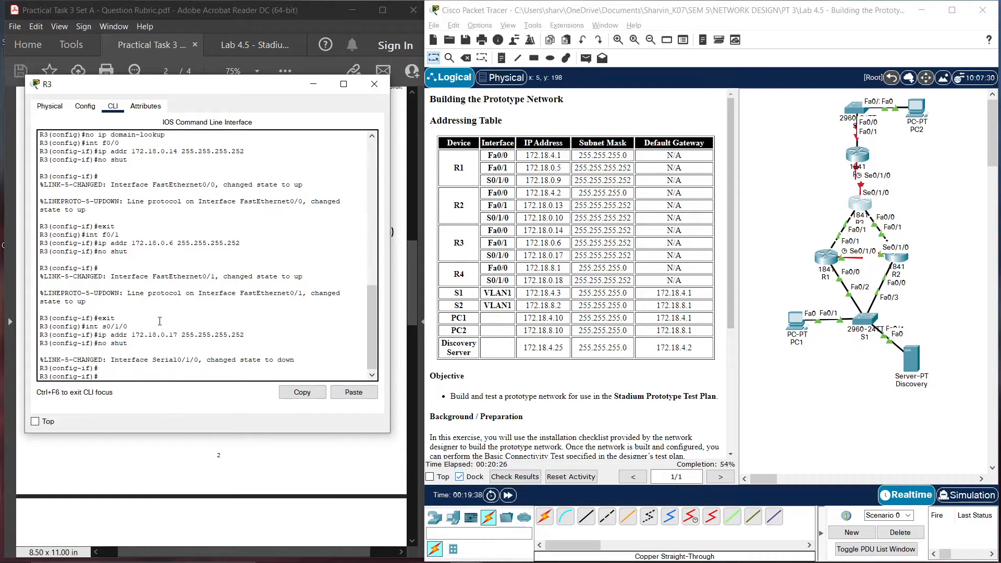
Save R3's running configuration to startup and close the R3 window
{"action": "type", "text": "rnd"}
{"action": "key", "text": "ctrl+z"}
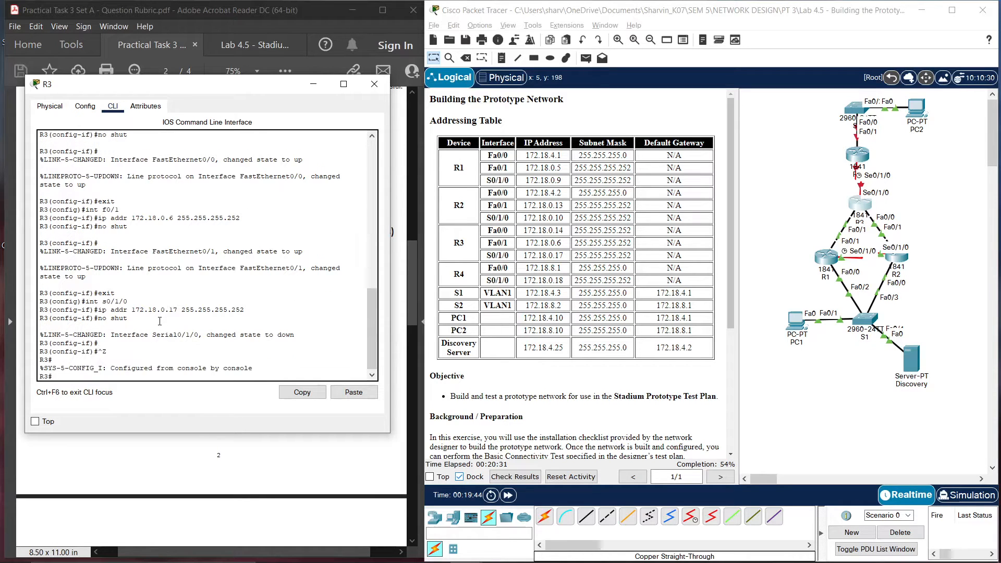
{"action": "type", "text": "cop"}
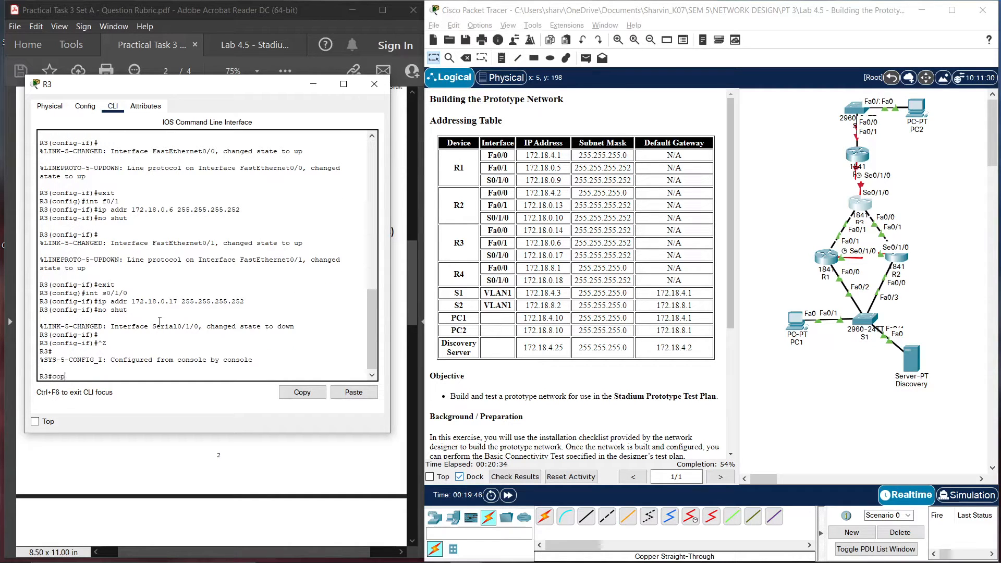
{"action": "type", "text": "y run start"}
{"action": "key", "text": "Return"}
{"action": "key", "text": "Return"}
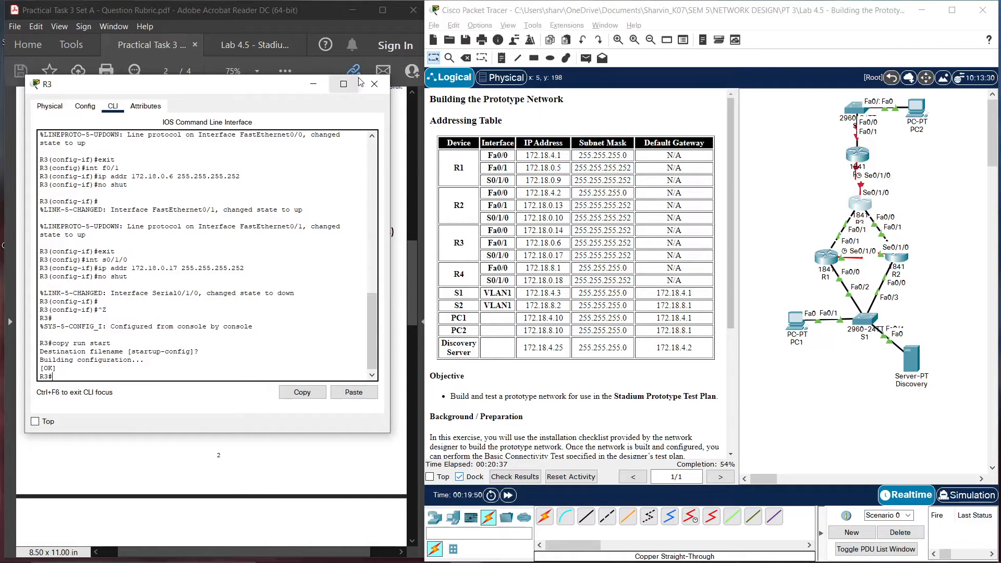
{"action": "left_click", "coordinate": [374, 84]}
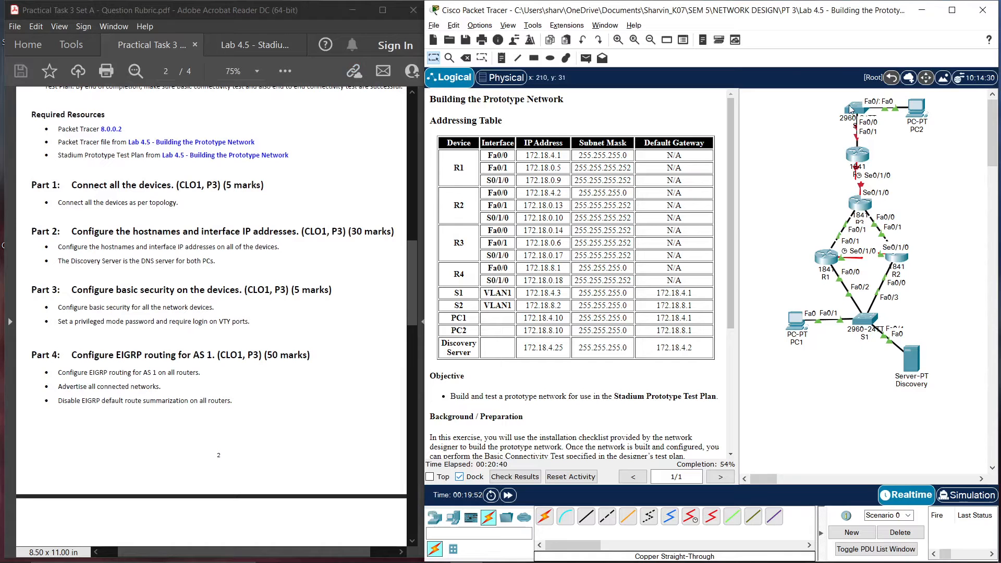
Open R4's command line and enter global configuration mode
{"action": "left_click", "coordinate": [857, 154]}
{"action": "left_click_drag", "start_coordinate": [481, 103], "coordinate": [211, 81]}
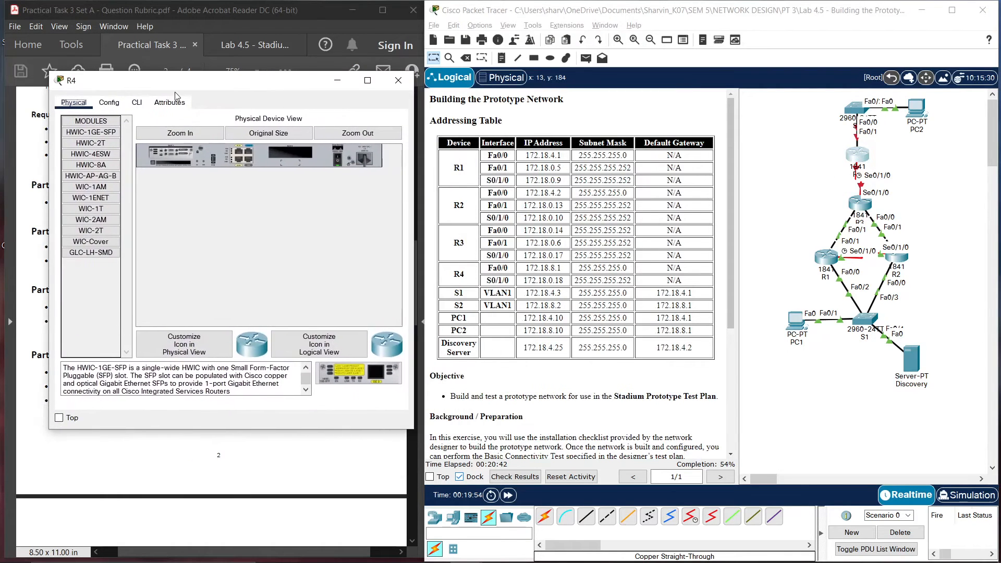
{"action": "left_click", "coordinate": [136, 102]}
{"action": "key", "text": "Return"}
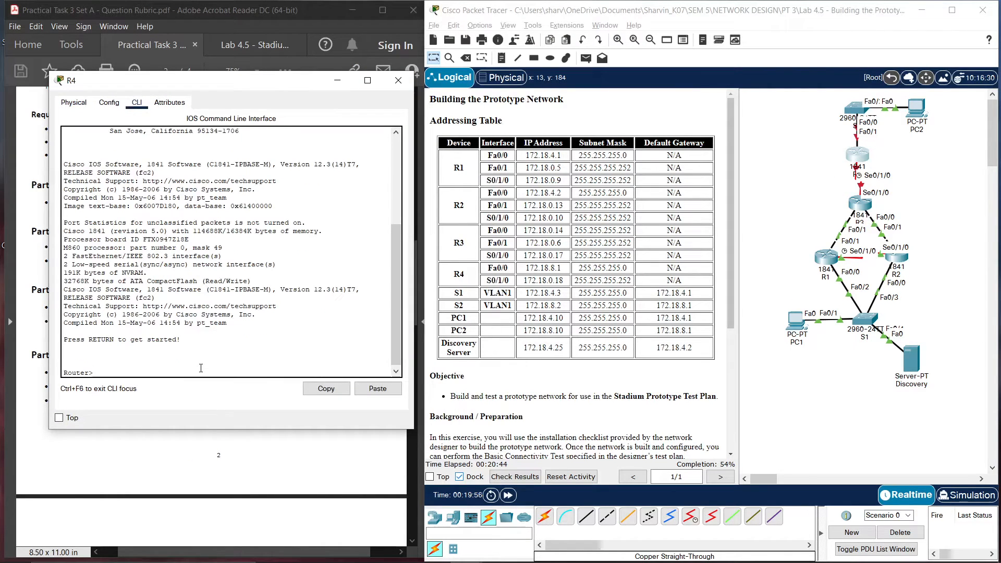
{"action": "type", "text": "en"}
{"action": "key", "text": "Return"}
{"action": "type", "text": "config t"}
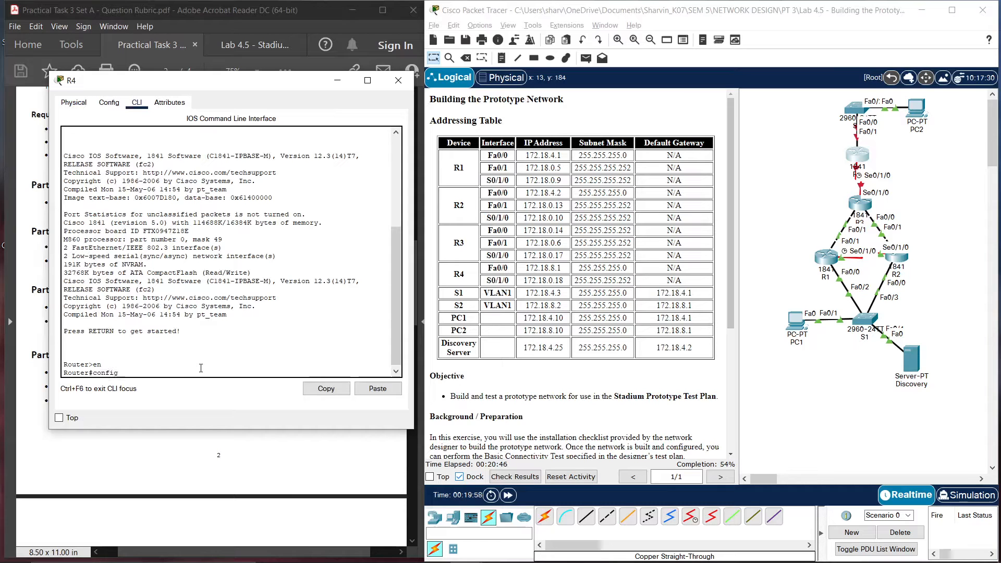
{"action": "key", "text": "Return"}
Set the hostname to R4 and disable DNS domain lookup
{"action": "type", "text": "hostname"}
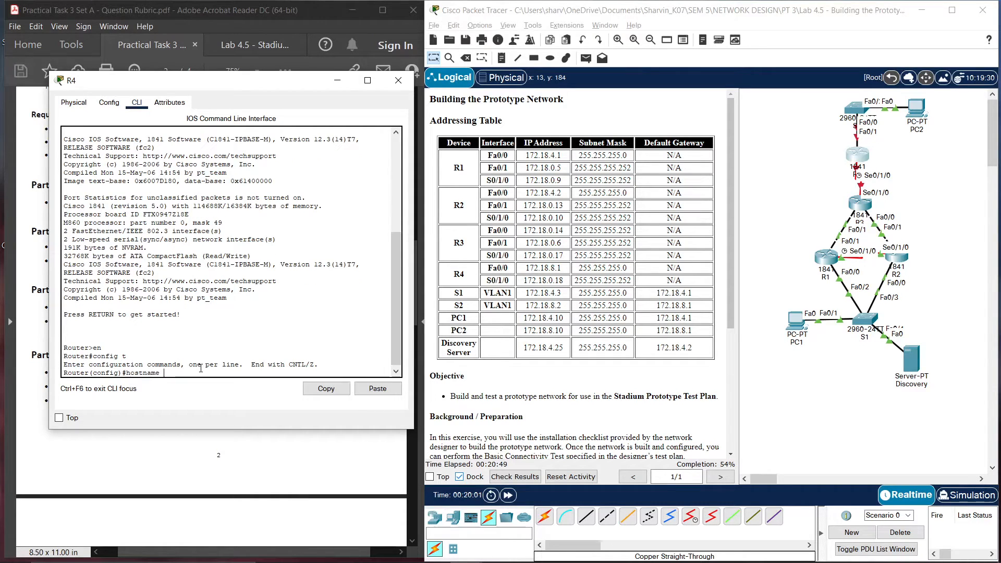
{"action": "type", "text": " R4"}
{"action": "key", "text": "Return"}
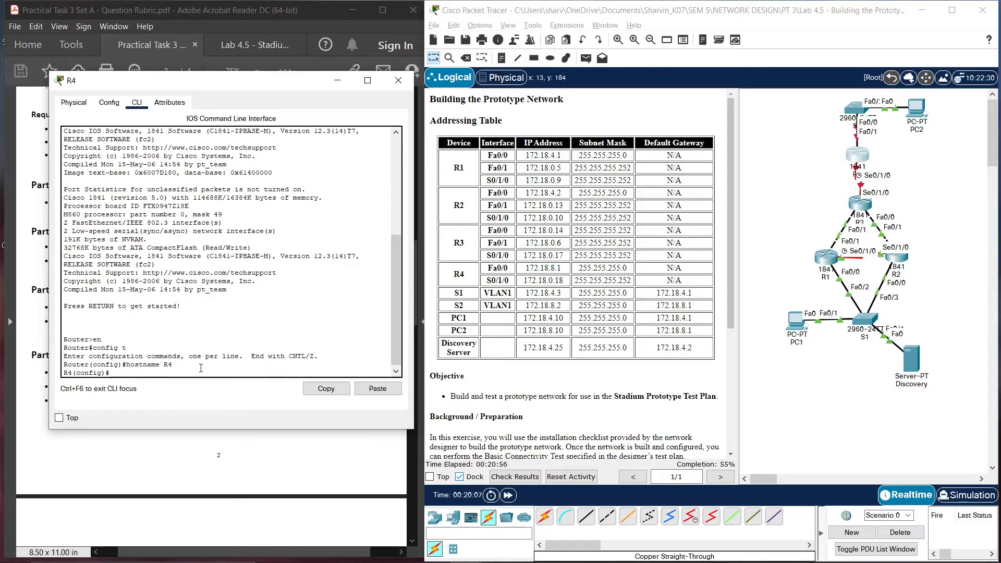
{"action": "type", "text": "no ip domain"}
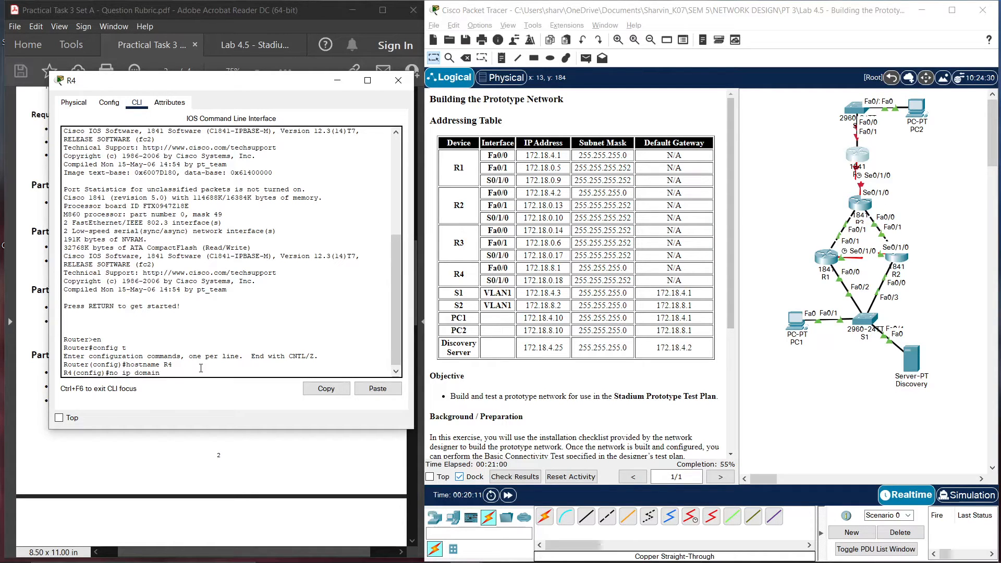
{"action": "type", "text": "-ll"}
{"action": "key", "text": "BackSpace"}
{"action": "key", "text": "BackSpace"}
{"action": "type", "text": "o"}
{"action": "key", "text": "BackSpace"}
{"action": "key", "text": "BackSpace"}
{"action": "type", "text": "oky"}
{"action": "key", "text": "BackSpace"}
{"action": "type", "text": "up"}
{"action": "key", "text": "Return"}
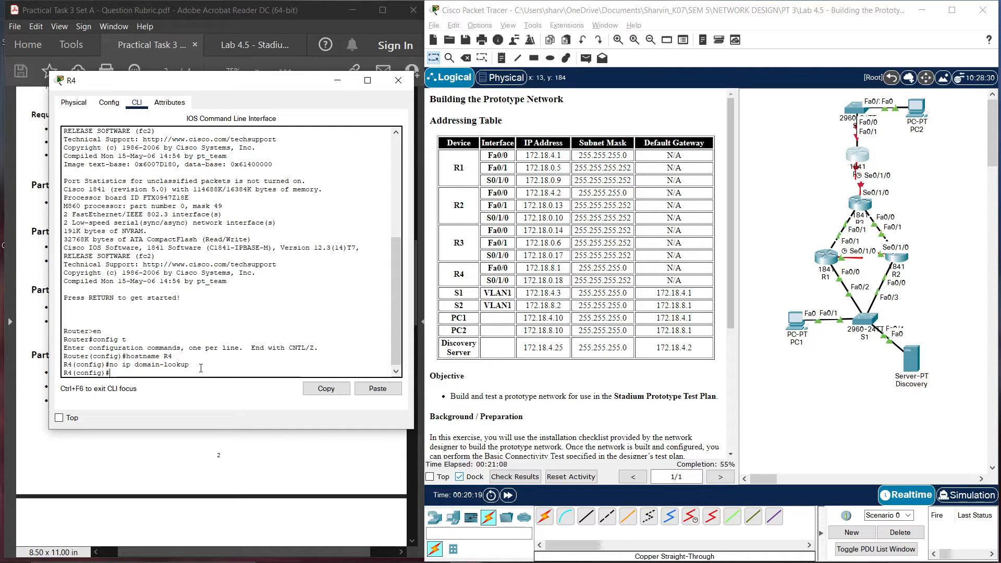
Assign R4's FastEthernet0/0 the address 172.18.8.1 255.255.255.0
{"action": "type", "text": "int f0/0"}
{"action": "key", "text": "Return"}
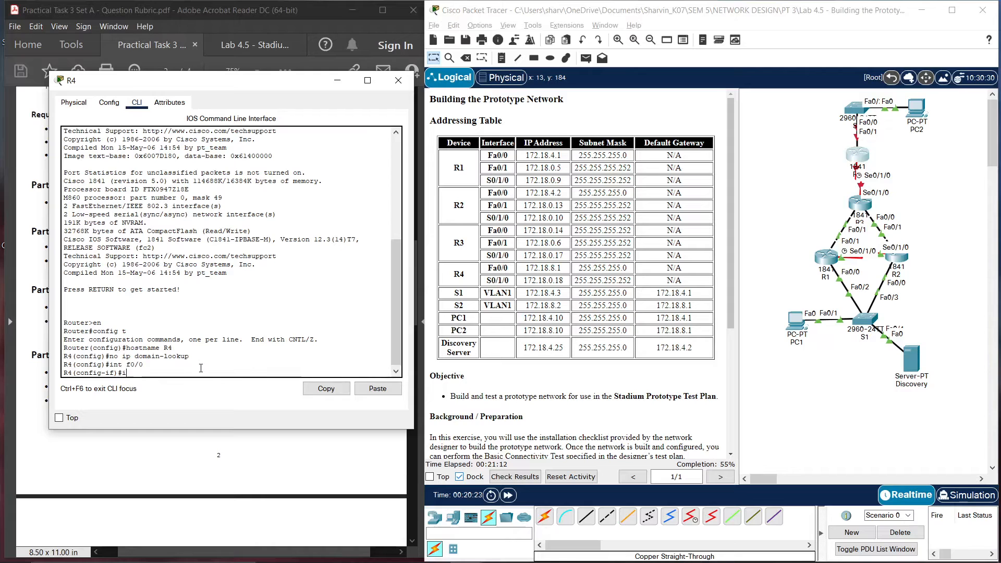
{"action": "type", "text": "ip addr 172.18.8.1 255.255.255.0"}
{"action": "key", "text": "Return"}
Enable R4's FastEthernet0/0 interface with no shut
{"action": "type", "text": "no"}
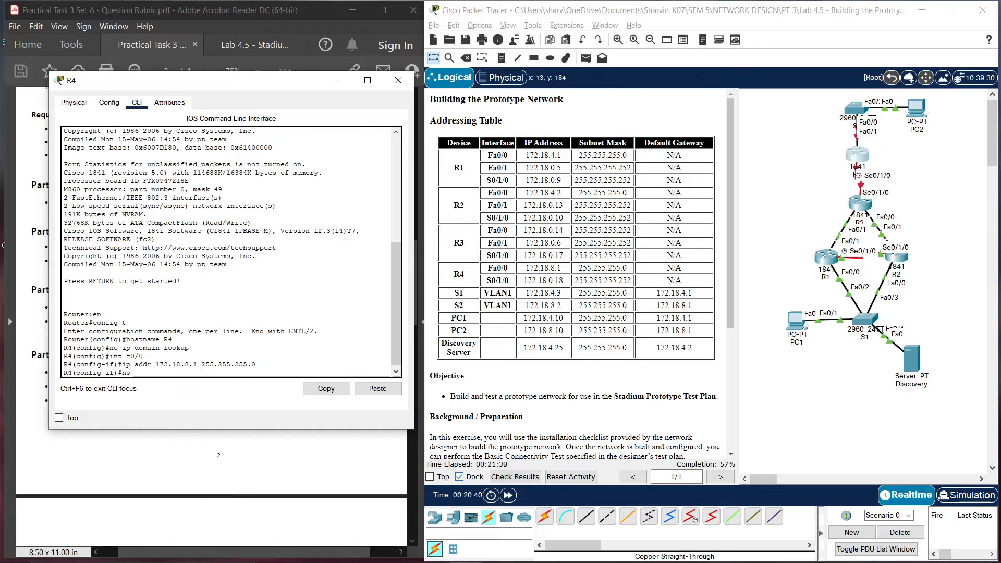
{"action": "type", "text": " shut"}
{"action": "key", "text": "Return"}
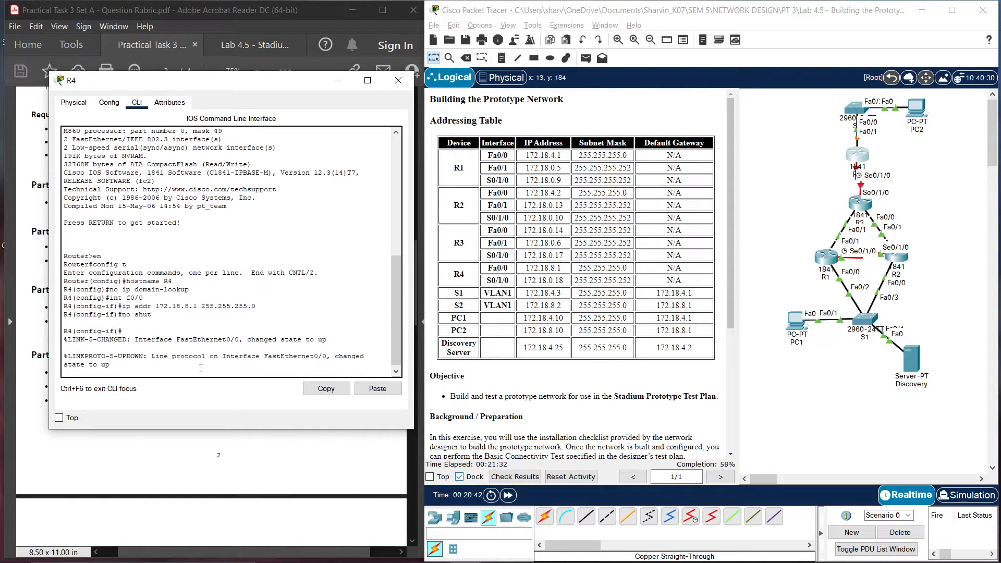
{"action": "key", "text": "Return"}
{"action": "type", "text": "ex"}
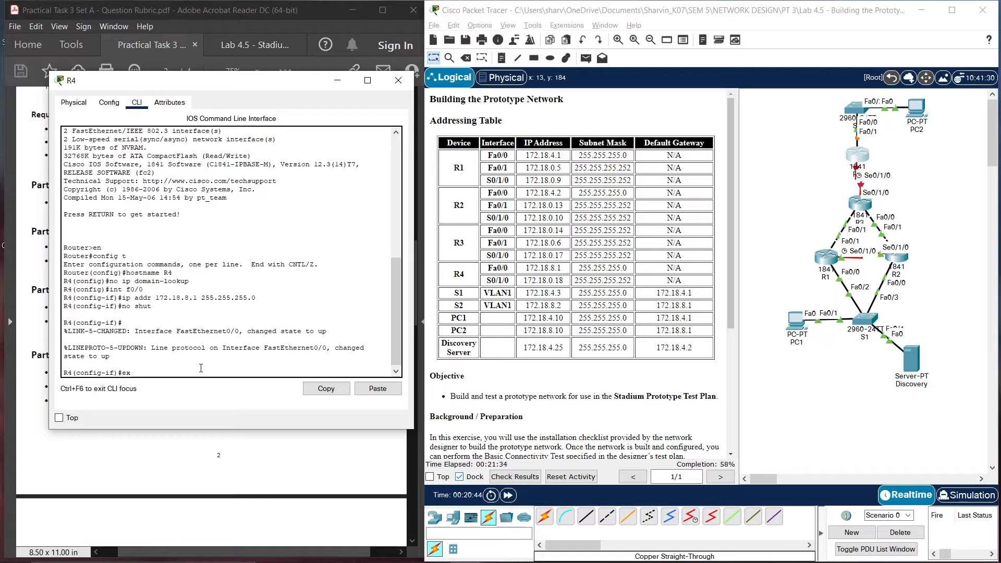
{"action": "type", "text": "it"}
{"action": "key", "text": "Return"}
Give R4's Serial0/1/0 172.18.0.18 255.255.255.252, enable it, and enter copy run start
{"action": "type", "text": "int"}
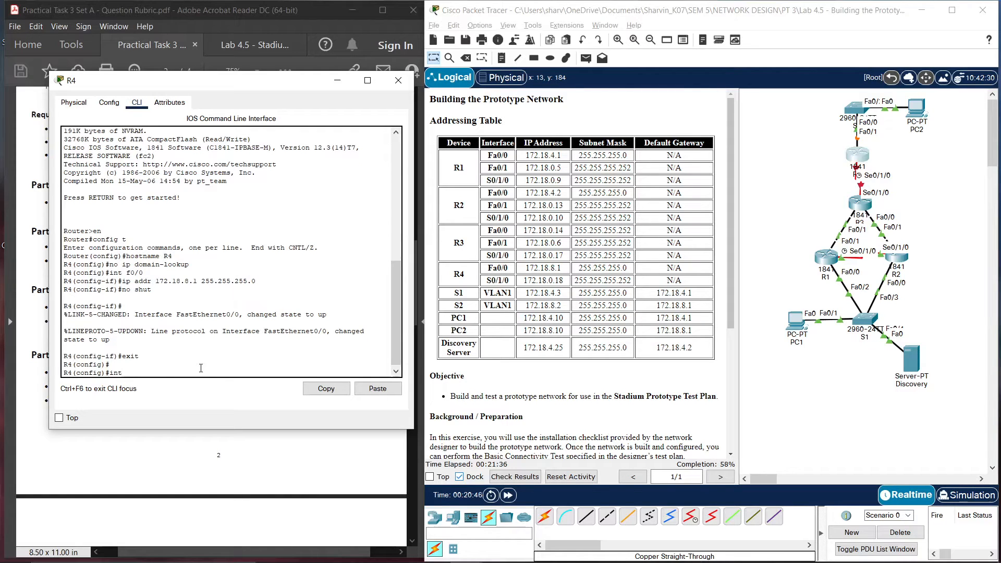
{"action": "type", "text": " s0/1/0"}
{"action": "key", "text": "Return"}
{"action": "type", "text": "i"}
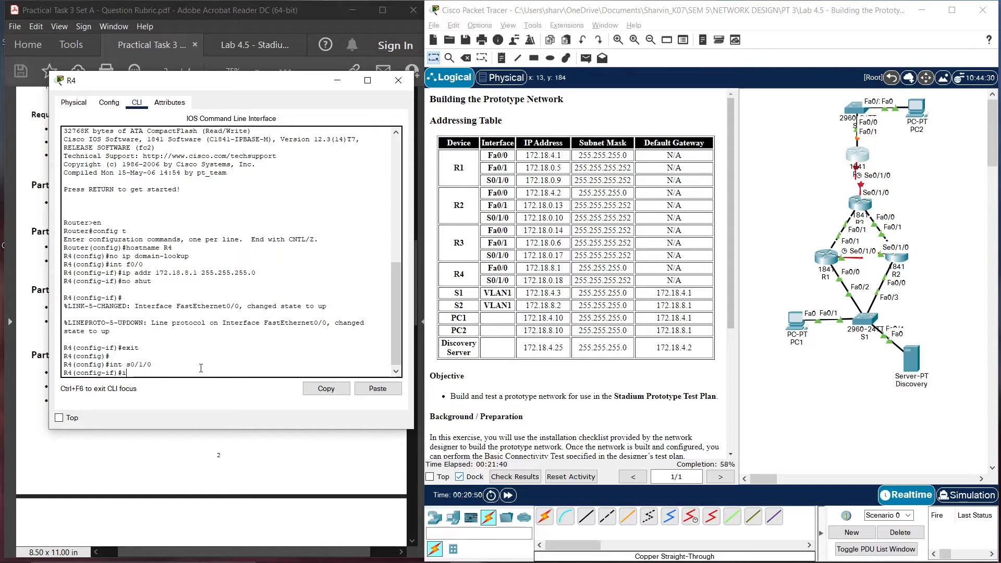
{"action": "type", "text": "p addr 172.18.0.18 255.255.255.252"}
{"action": "key", "text": "Return"}
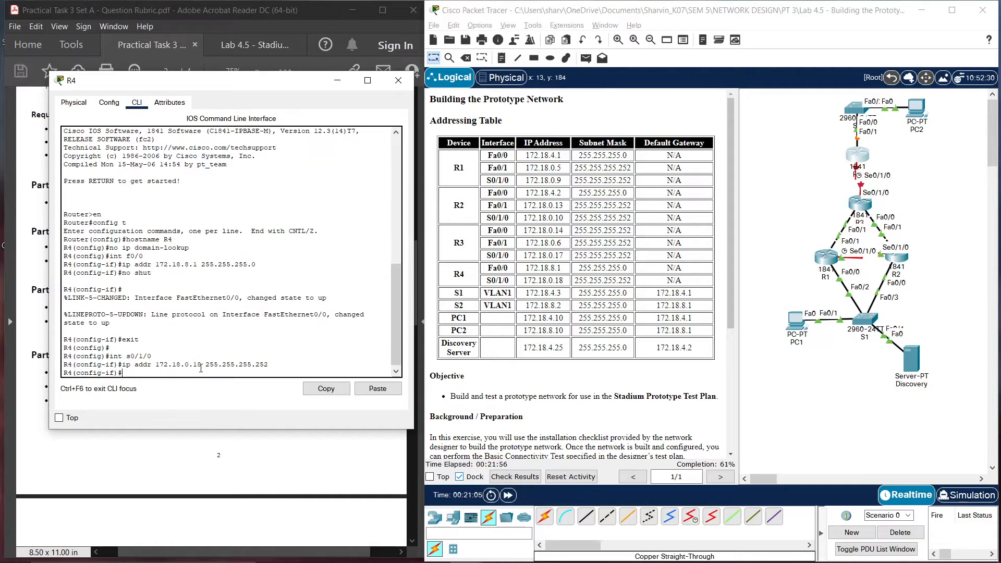
{"action": "type", "text": "no shut"}
{"action": "key", "text": "Return"}
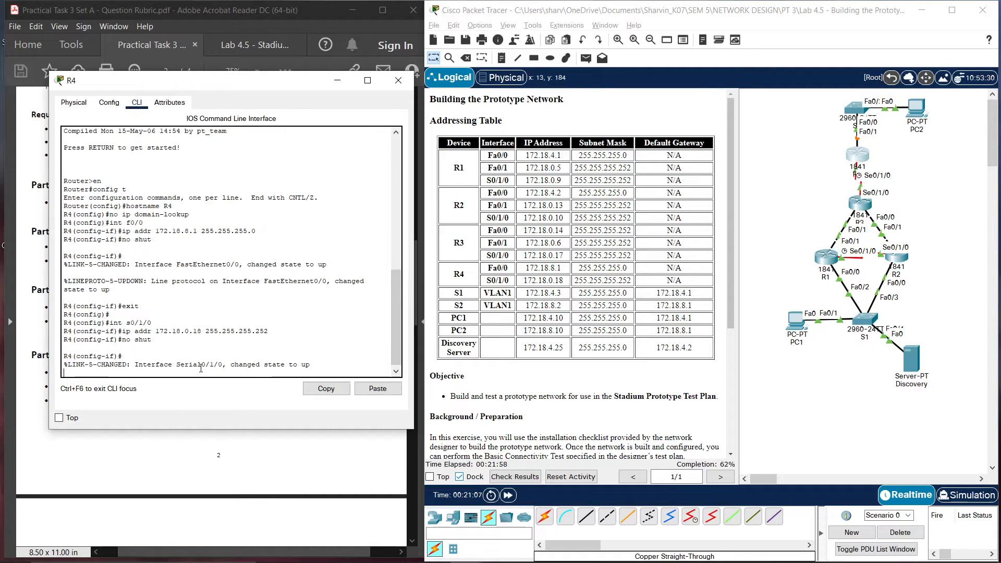
{"action": "key", "text": "ctrl+z"}
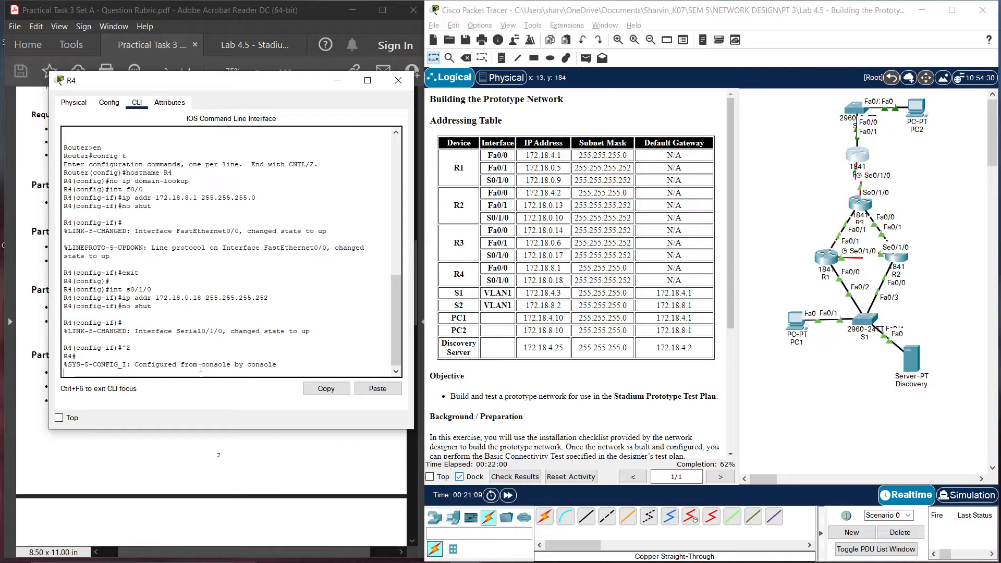
{"action": "type", "text": "copy run start"}
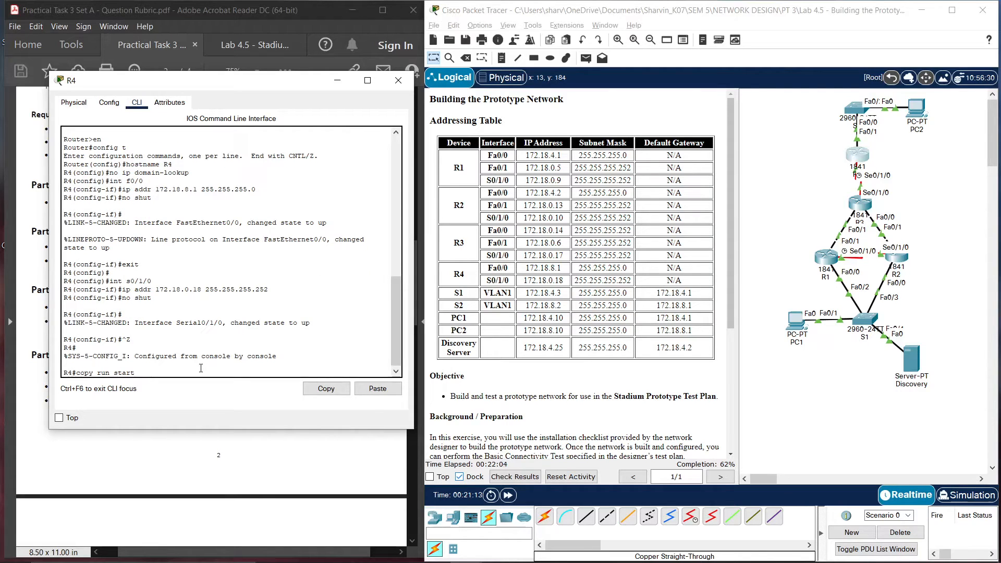
Confirm the startup-config filename to save R4's configuration, then close R4's console
{"action": "key", "text": "Return"}
{"action": "key", "text": "Return"}
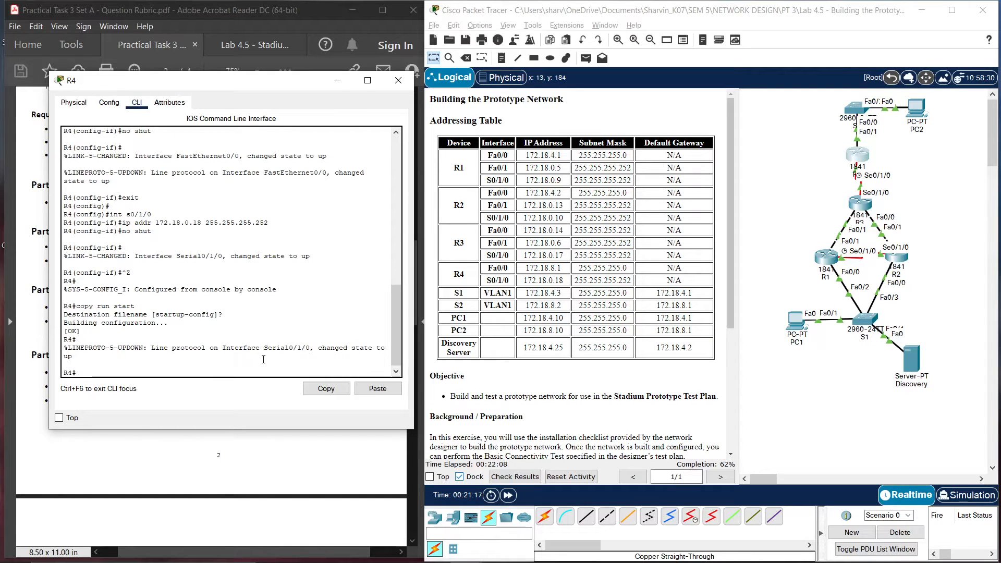
{"action": "left_click", "coordinate": [398, 80]}
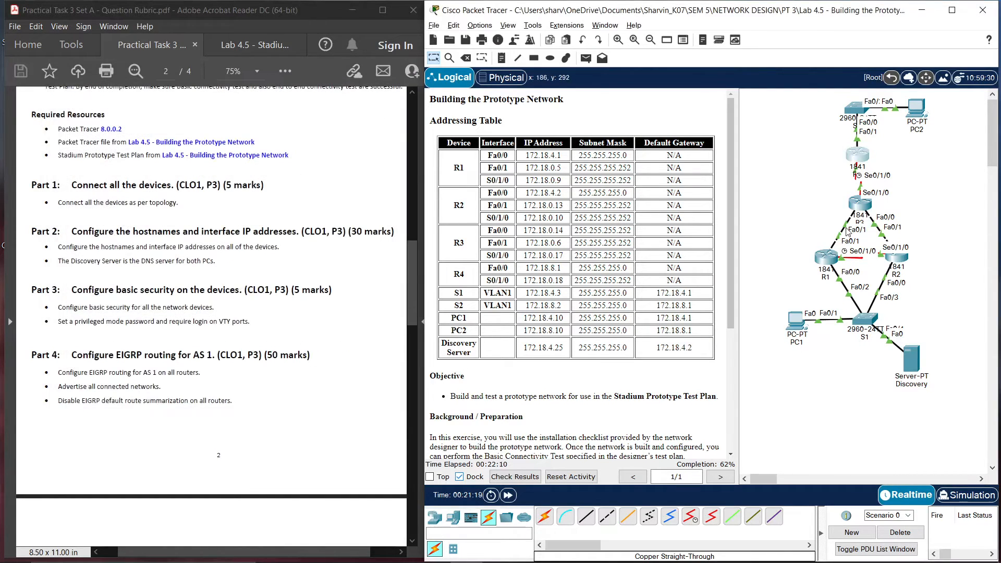
{"action": "left_click", "coordinate": [906, 266]}
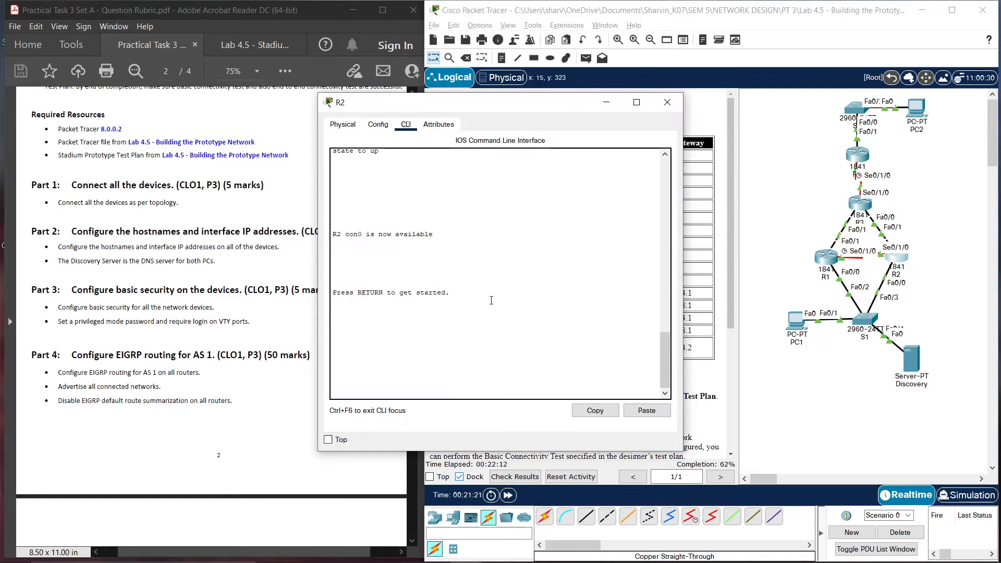
{"action": "scroll", "coordinate": [478, 324], "scroll_direction": "up", "scroll_amount": 2}
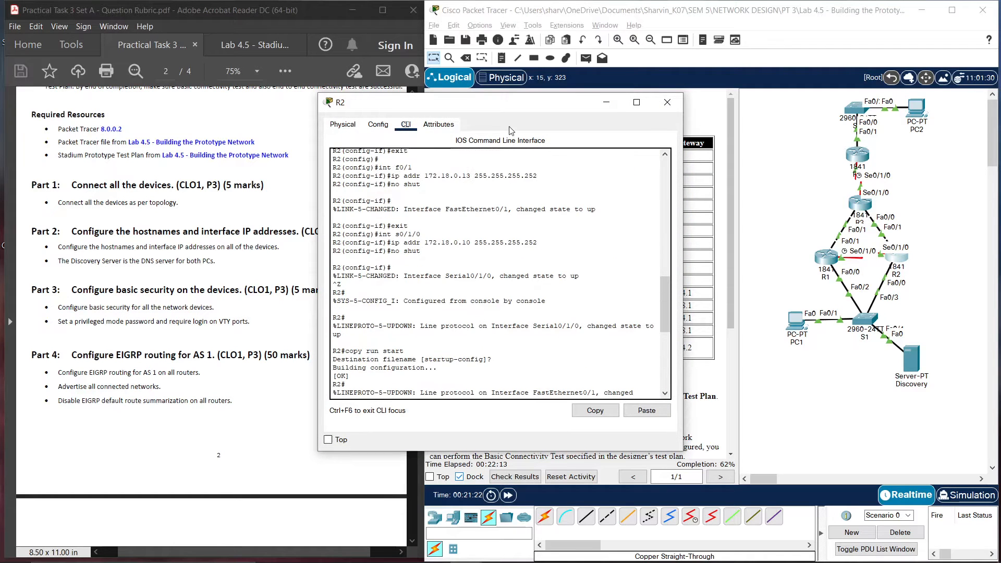
{"action": "left_click_drag", "start_coordinate": [497, 102], "coordinate": [245, 117]}
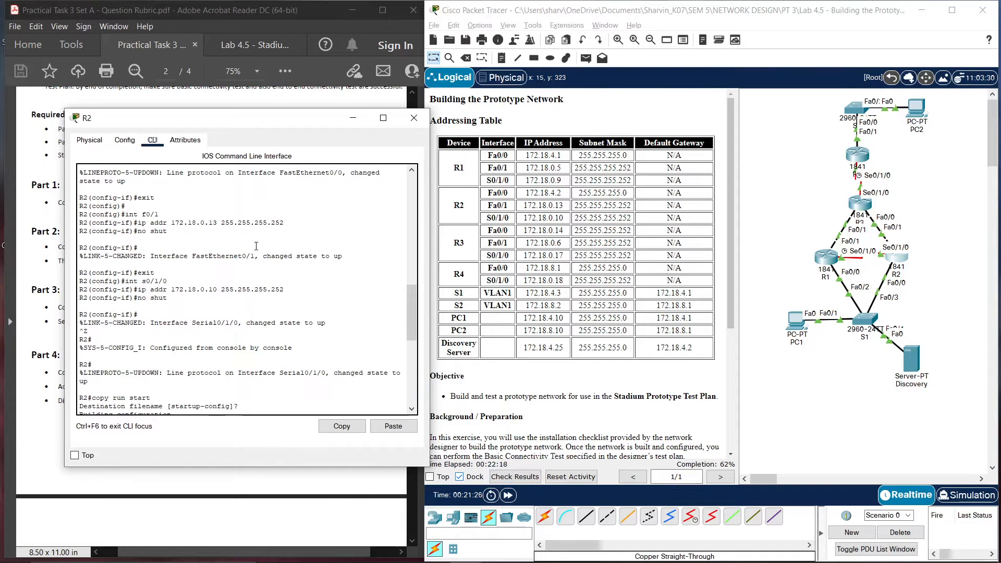
{"action": "scroll", "coordinate": [256, 246], "scroll_direction": "up", "scroll_amount": 3}
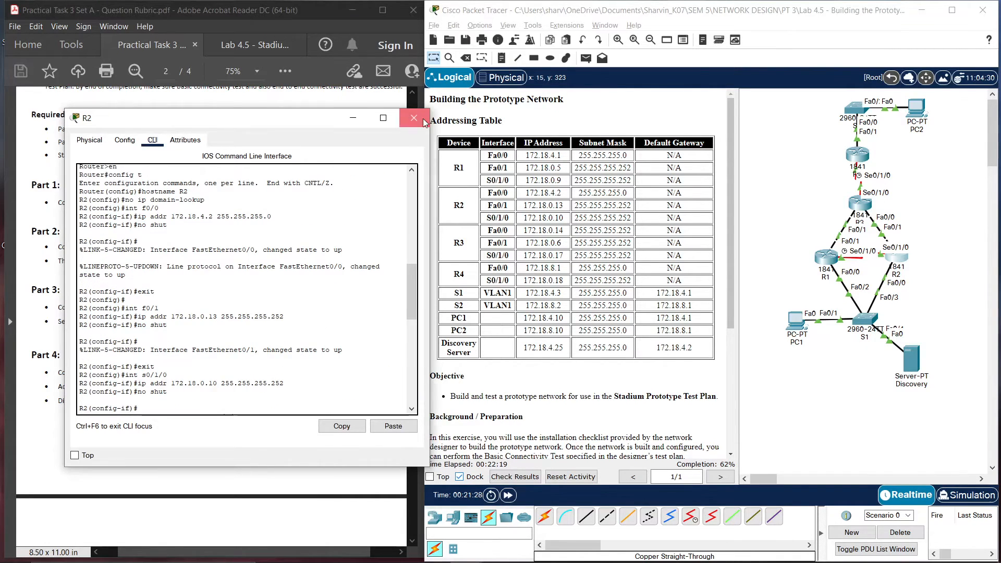
{"action": "left_click", "coordinate": [423, 118]}
Open switch S1's command line and enter global configuration mode
{"action": "left_click", "coordinate": [864, 319]}
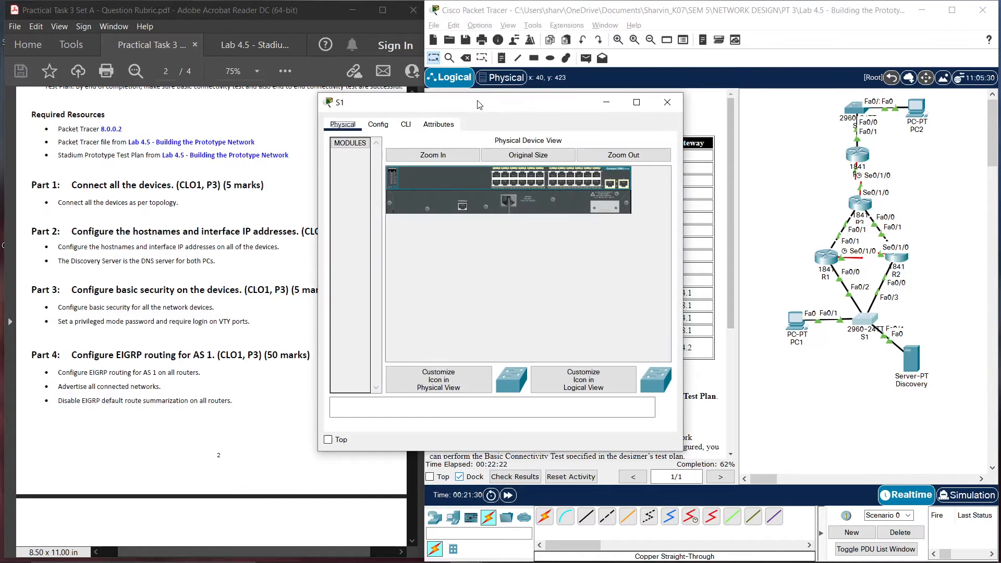
{"action": "left_click_drag", "start_coordinate": [479, 104], "coordinate": [182, 97]}
{"action": "left_click", "coordinate": [108, 116]}
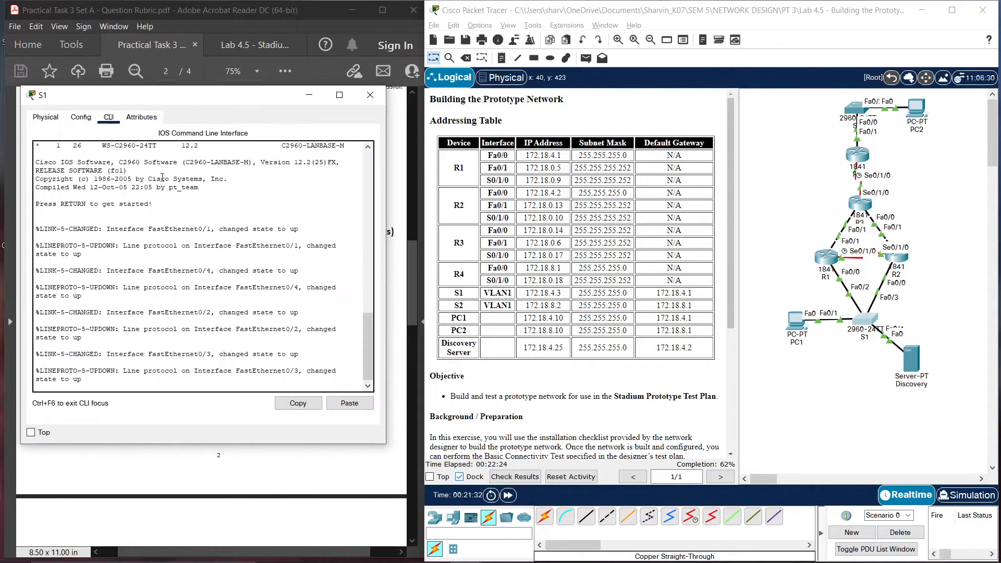
{"action": "key", "text": "Return"}
{"action": "type", "text": "en"}
{"action": "key", "text": "Return"}
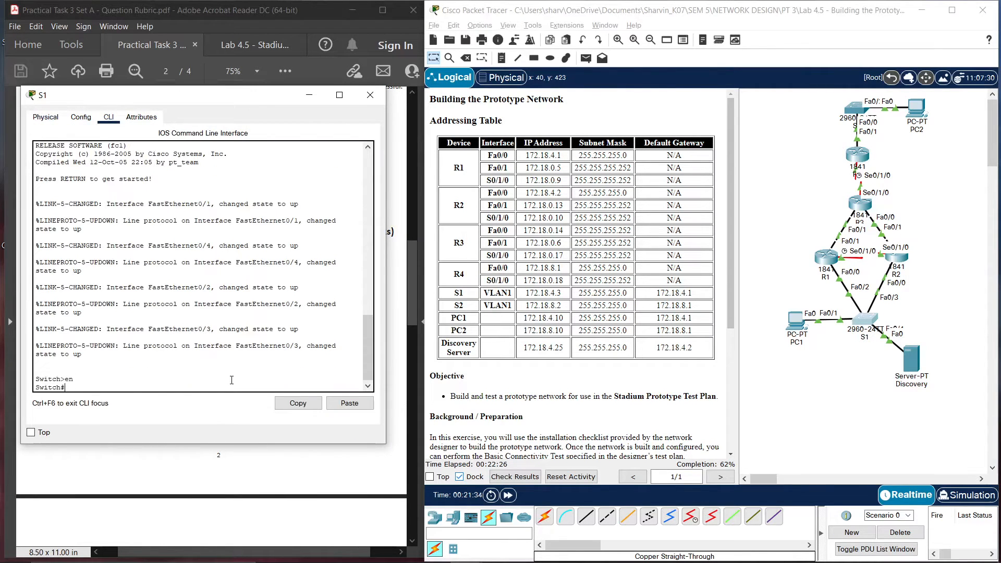
{"action": "type", "text": "config t"}
{"action": "key", "text": "Return"}
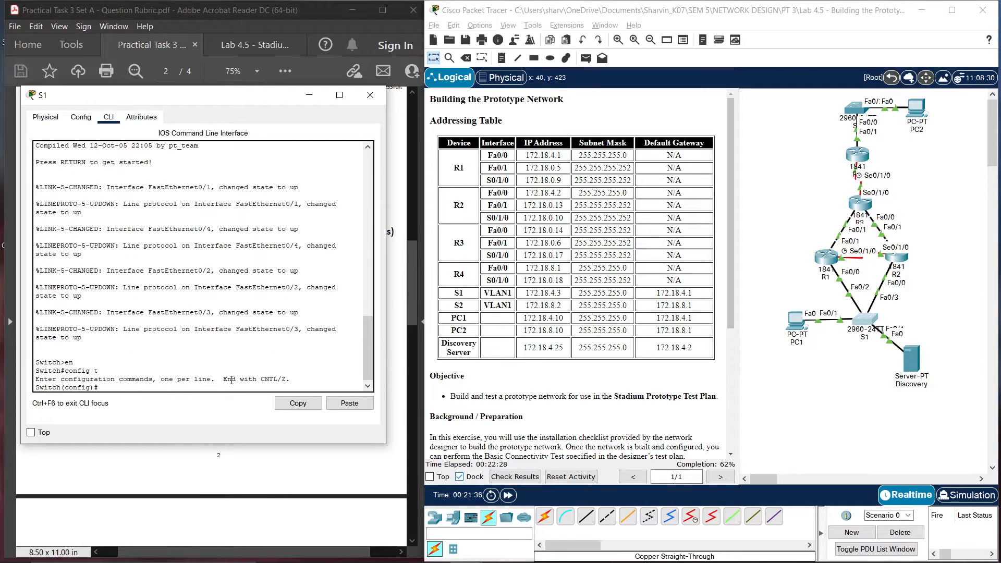
Name the switch S1 and disable IP domain lookup
{"action": "type", "text": "hostnaem"}
{"action": "key", "text": "BackSpace"}
{"action": "key", "text": "BackSpace"}
{"action": "key", "text": "BackSpace"}
{"action": "type", "text": "me S1"}
{"action": "key", "text": "Return"}
{"action": "type", "text": "no"}
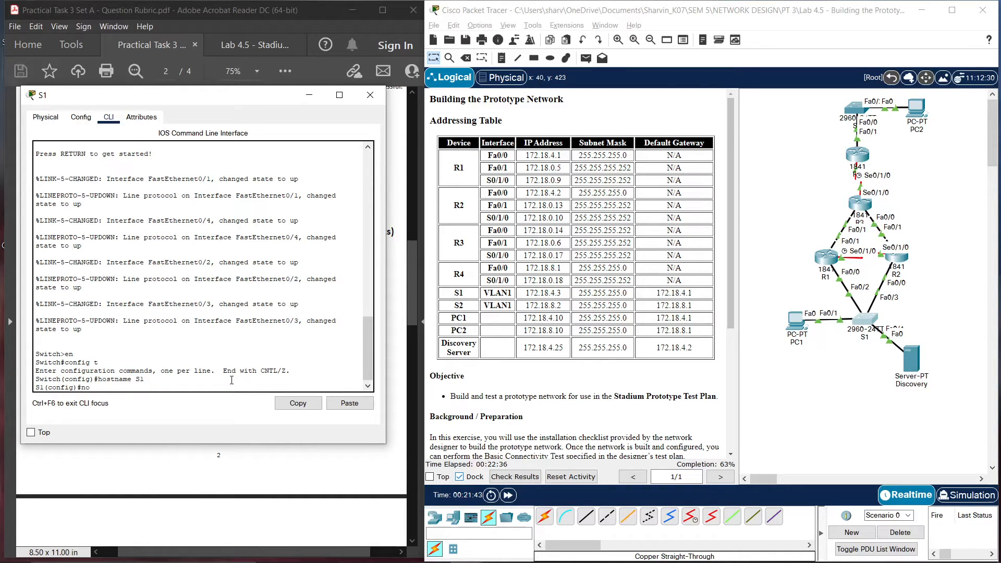
{"action": "type", "text": " ip doamain-lookup"}
{"action": "key", "text": "Return"}
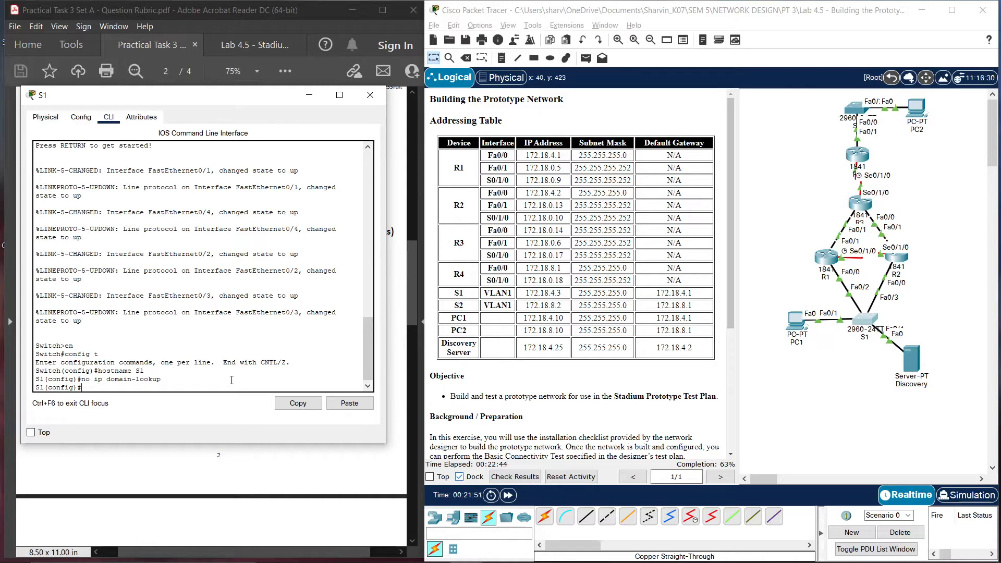
Give interface VLAN1 the address 172.18.4.3 255.255.255.0 and bring it up
{"action": "type", "text": "int vlan 1"}
{"action": "key", "text": "Return"}
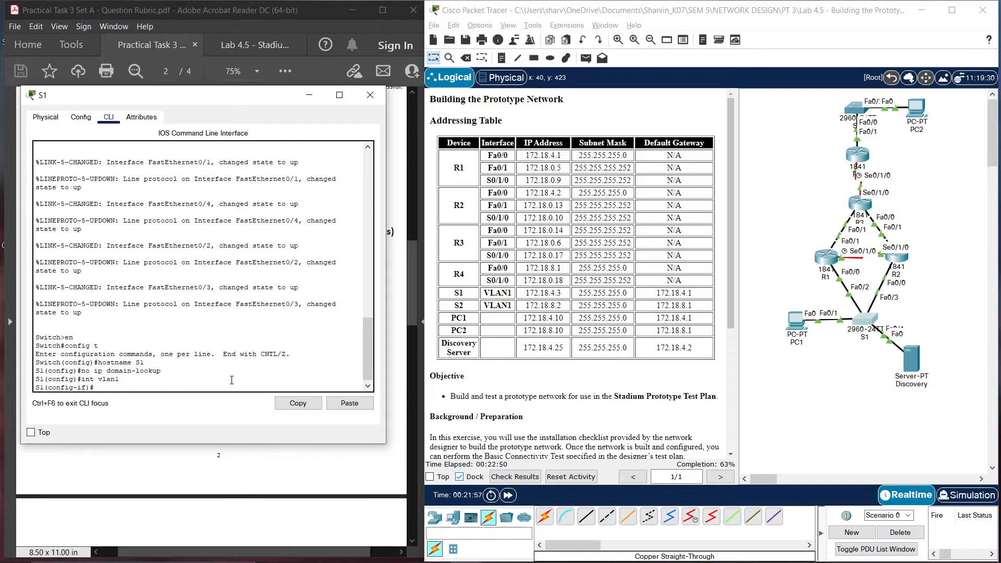
{"action": "type", "text": "ip addr 172.18.4.3 255.255.255.0"}
{"action": "key", "text": "Return"}
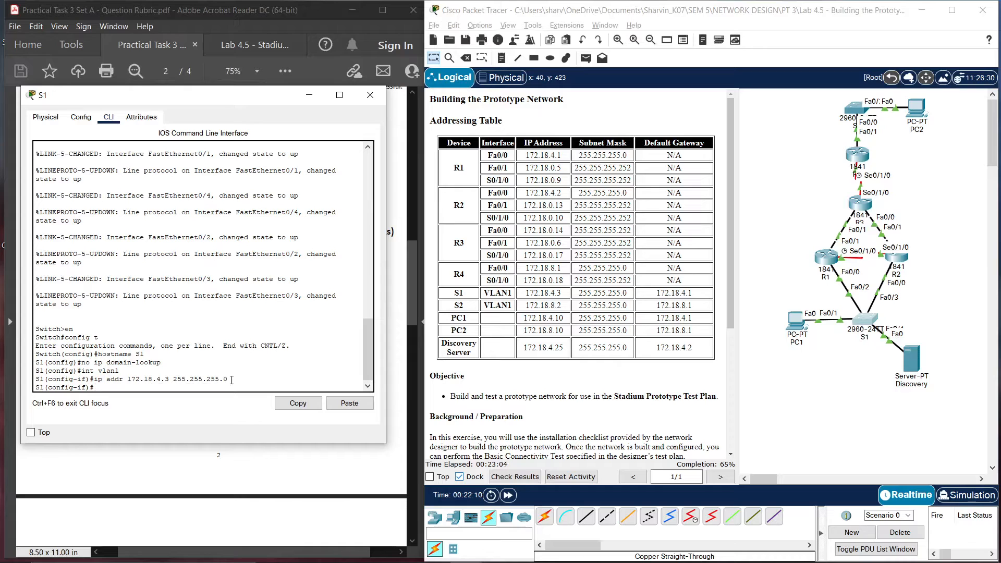
{"action": "type", "text": "no shut"}
{"action": "key", "text": "Return"}
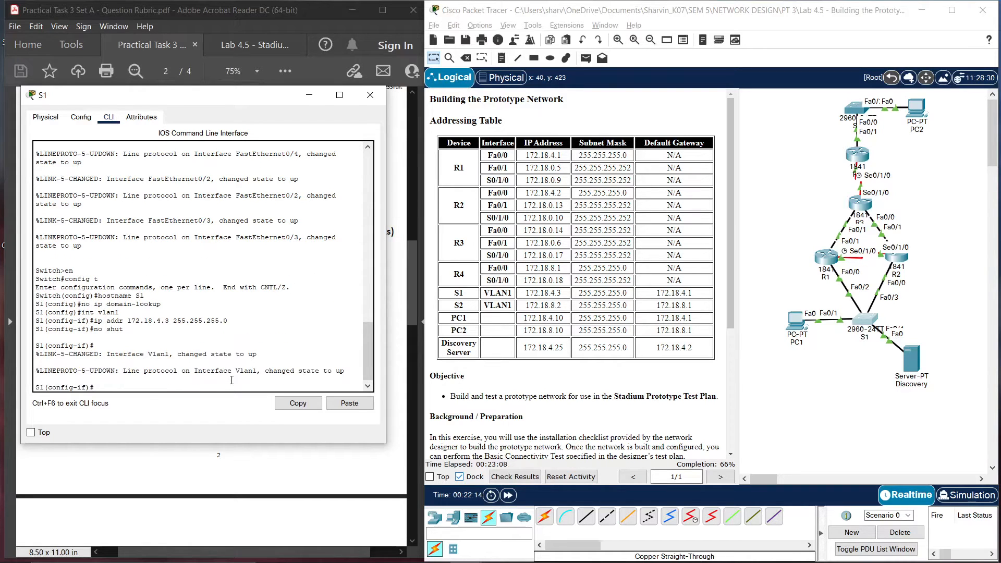
Set S1's default gateway to 172.18.4.1
{"action": "type", "text": "ip de"}
{"action": "key", "text": "Tab"}
{"action": "key", "text": "BackSpace"}
{"action": "key", "text": "BackSpace"}
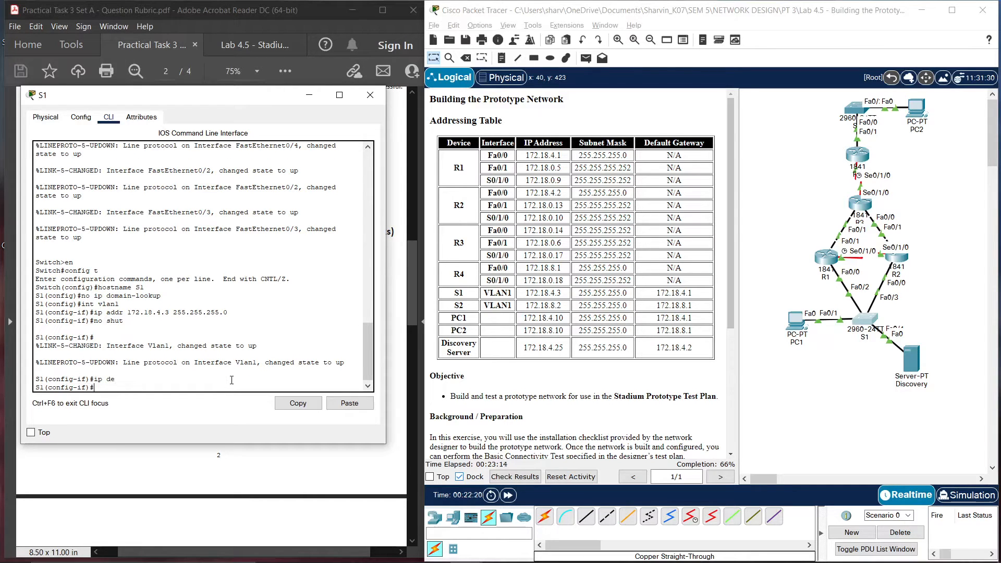
{"action": "type", "text": "exit"}
{"action": "key", "text": "Return"}
{"action": "type", "text": "ip def"}
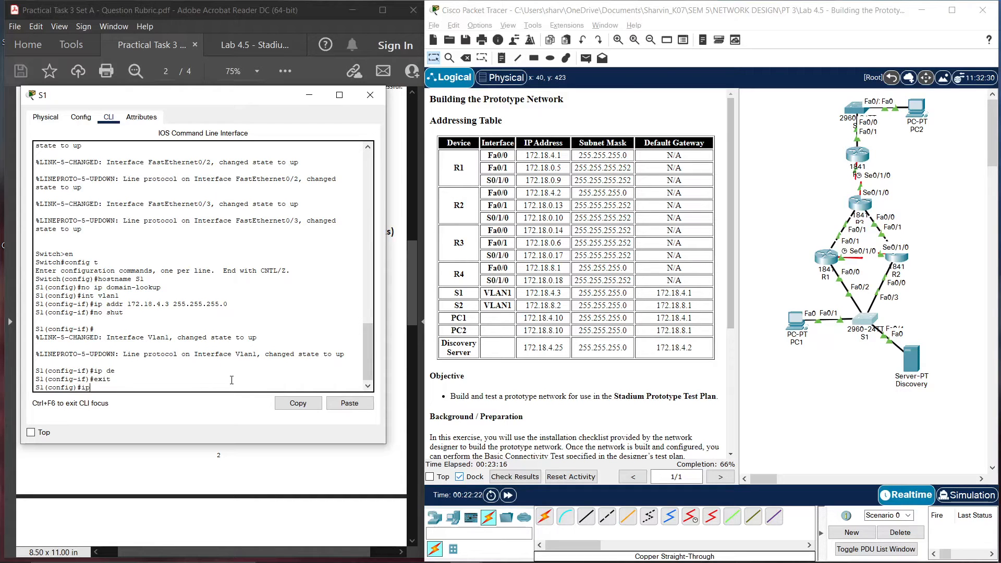
{"action": "key", "text": "Tab"}
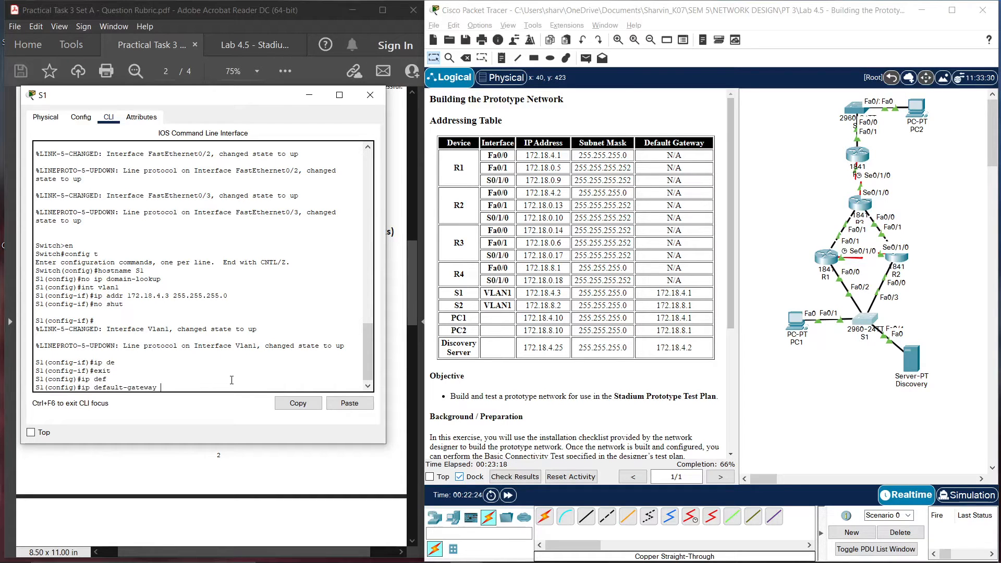
{"action": "type", "text": "172.18.4.1"}
{"action": "key", "text": "Return"}
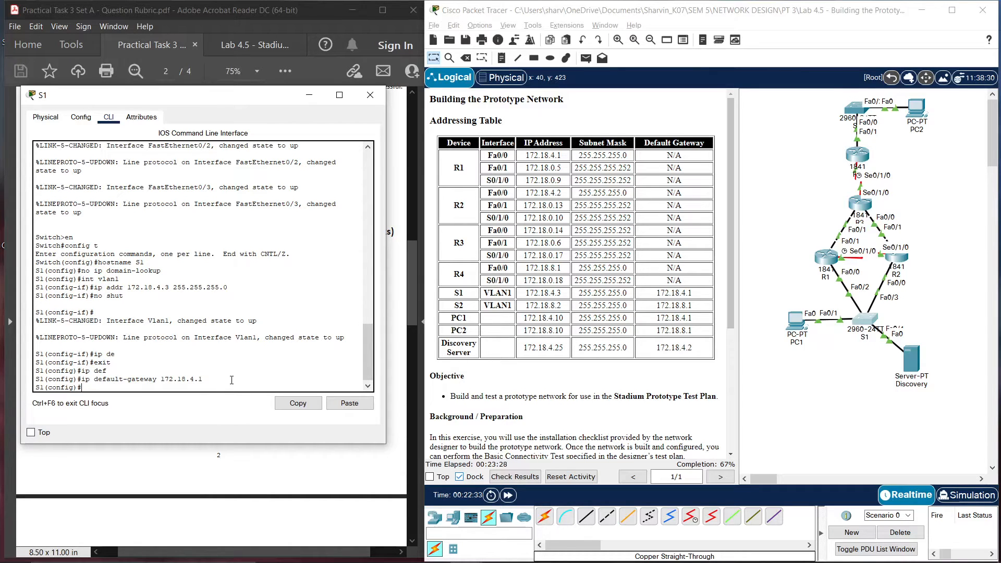
Save S1's running configuration to startup with copy run start and close its window
{"action": "type", "text": "end"}
{"action": "key", "text": "Return"}
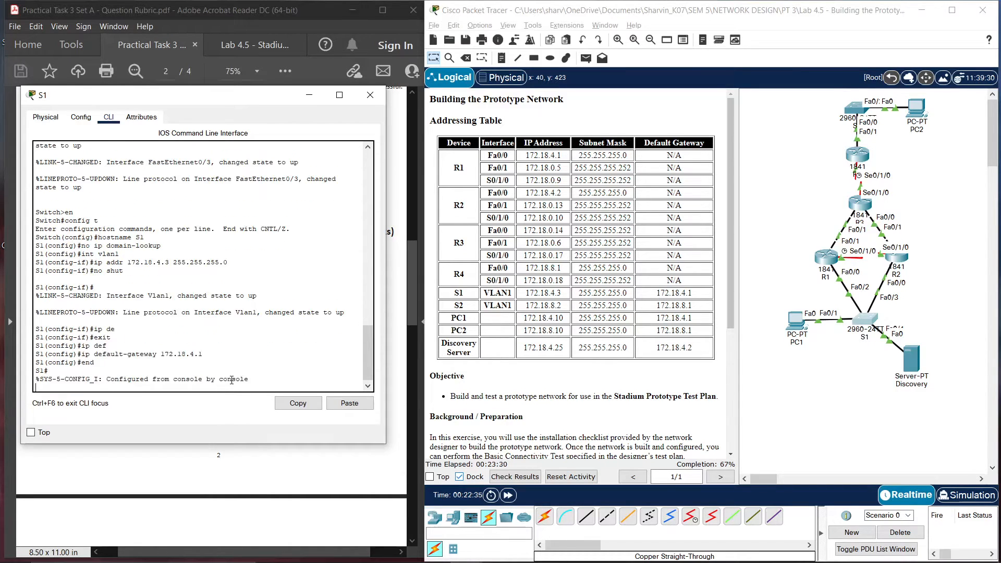
{"action": "type", "text": "copy run start"}
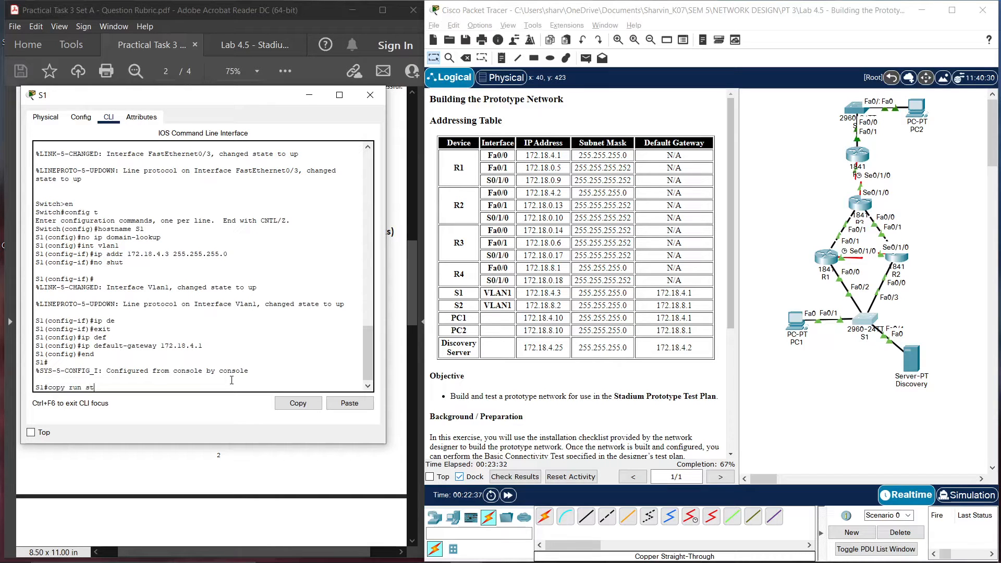
{"action": "key", "text": "Return"}
{"action": "key", "text": "Return"}
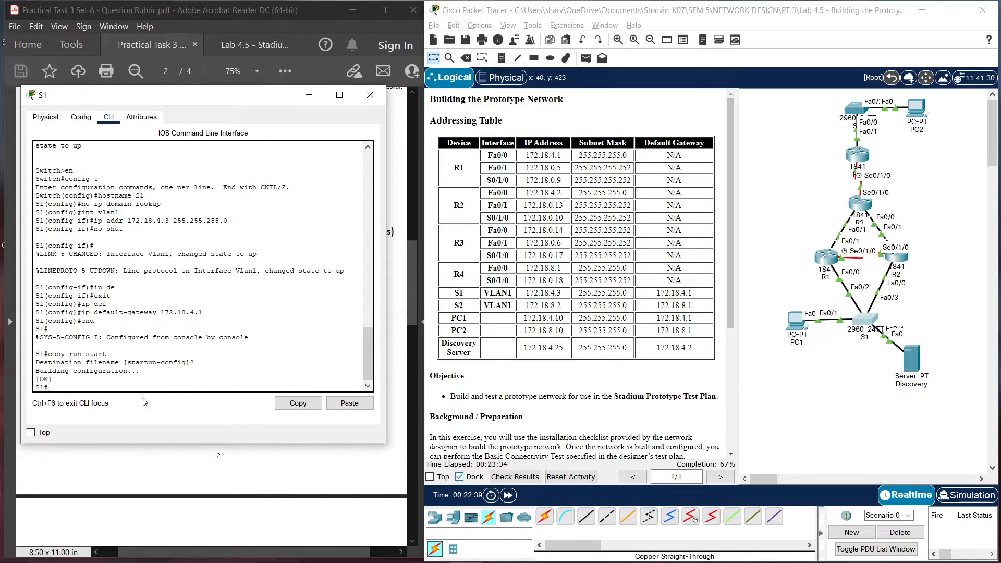
{"action": "left_click", "coordinate": [364, 104]}
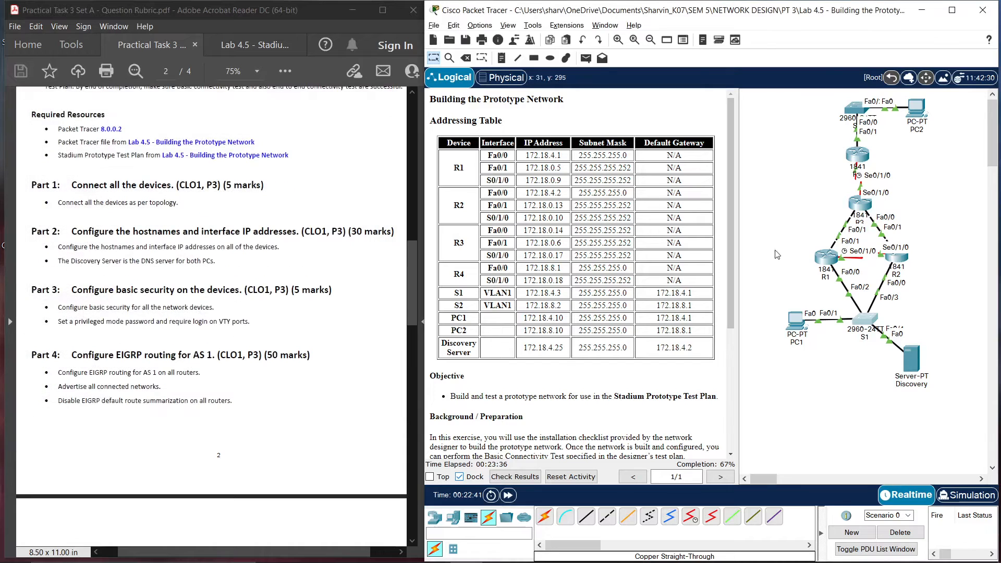
In switch S2's command line, enter global configuration mode and set hostname S2
{"action": "left_click", "coordinate": [855, 110]}
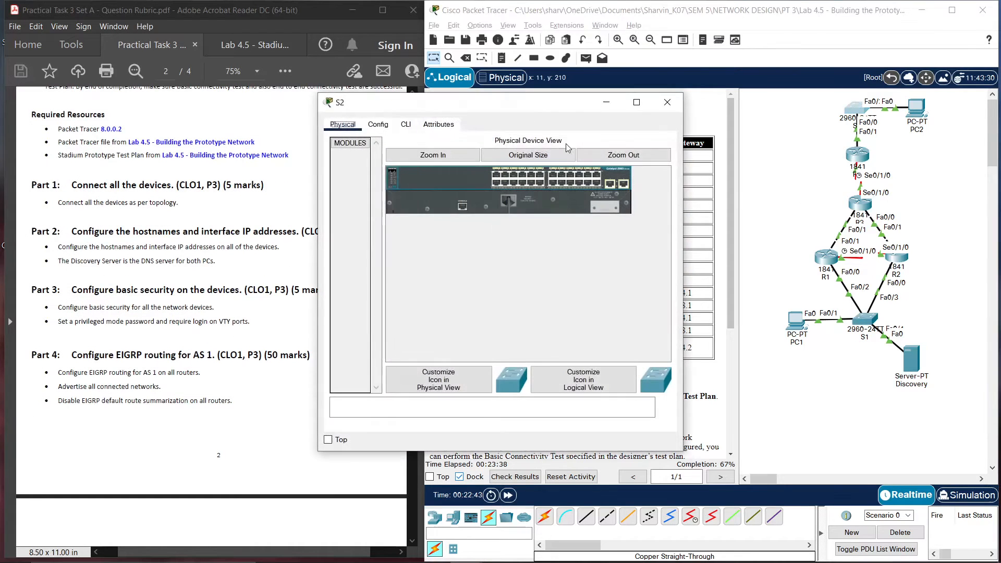
{"action": "left_click_drag", "start_coordinate": [429, 100], "coordinate": [106, 101]}
{"action": "left_click", "coordinate": [89, 122]}
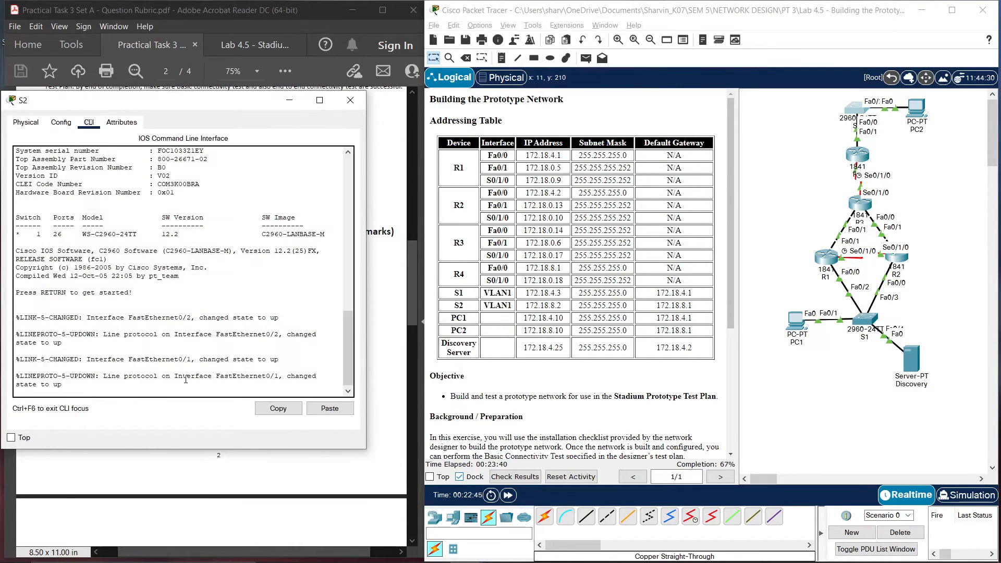
{"action": "type", "text": "en"}
{"action": "key", "text": "Return"}
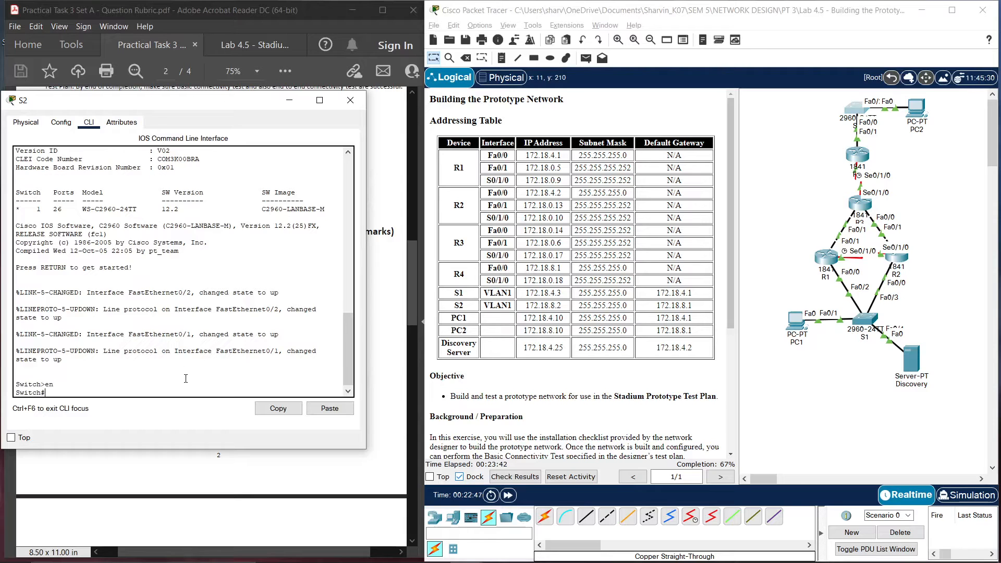
{"action": "type", "text": "config t"}
{"action": "key", "text": "Return"}
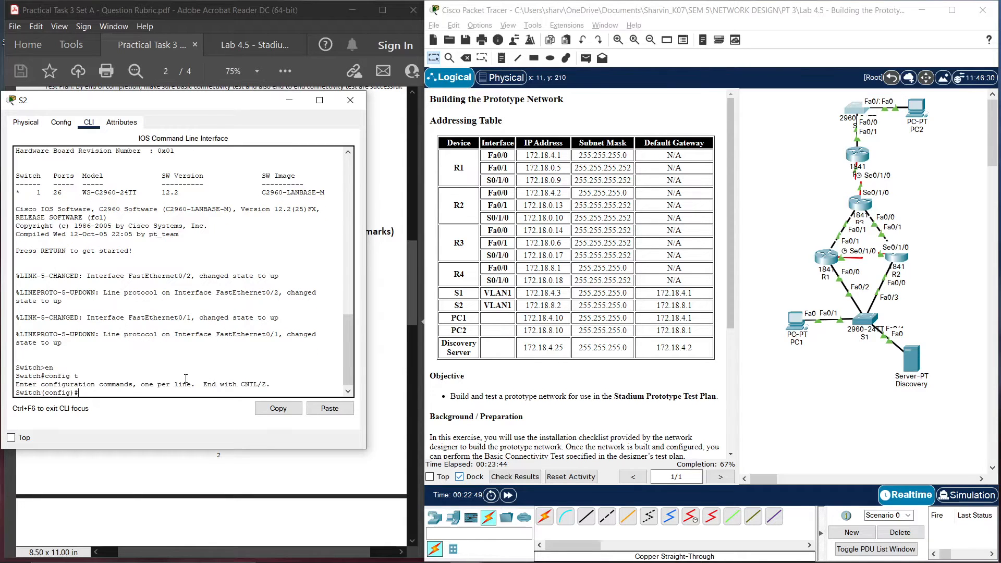
{"action": "type", "text": "i"}
{"action": "key", "text": "BackSpace"}
{"action": "type", "text": "hostname S2"}
{"action": "key", "text": "Return"}
Give S2's VLAN1 the address 172.18.8.2 255.255.255.0 and bring it up
{"action": "type", "text": "ig)#i"}
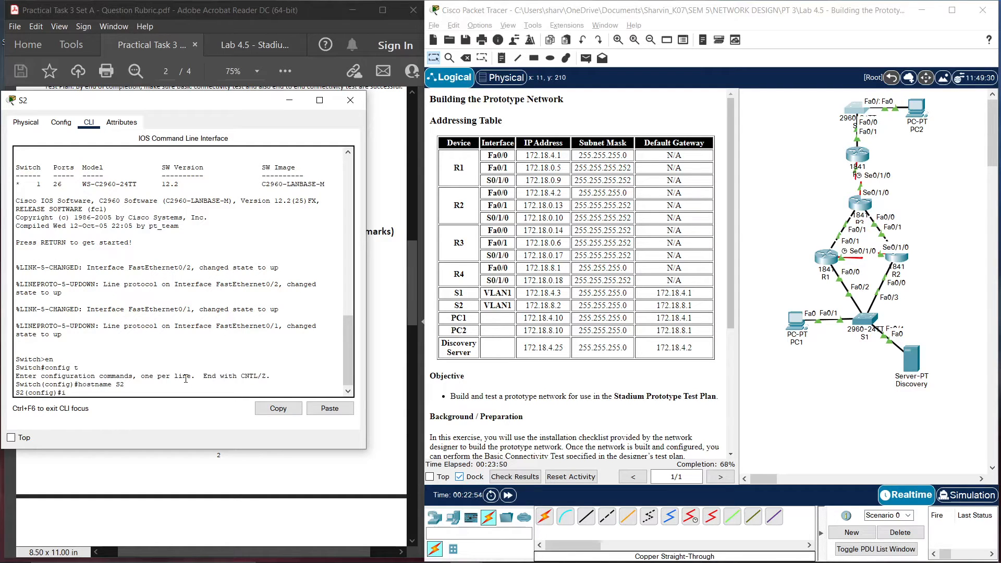
{"action": "type", "text": "nt vlan"}
{"action": "key", "text": "Return"}
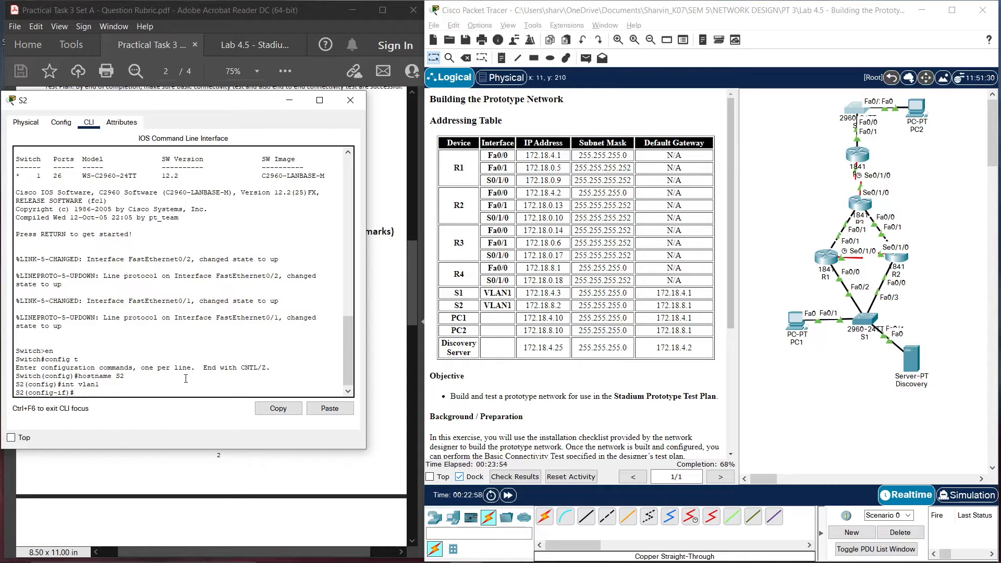
{"action": "type", "text": "ip addr 172.18.8.2 255.255.255.0"}
{"action": "key", "text": "Return"}
{"action": "type", "text": "no shut"}
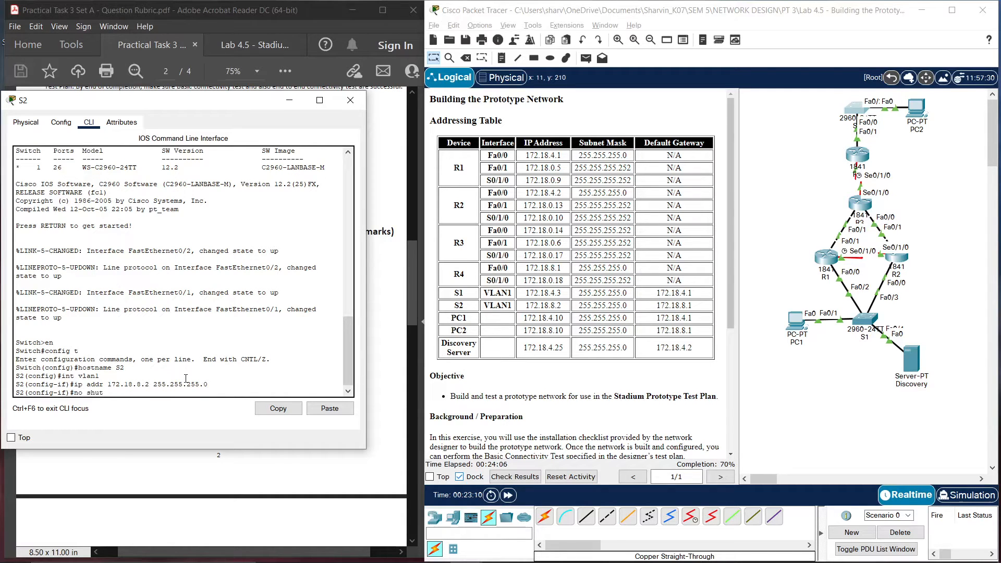
{"action": "key", "text": "Return"}
Set S2's default gateway to 172.18.8.1
{"action": "type", "text": "exit"}
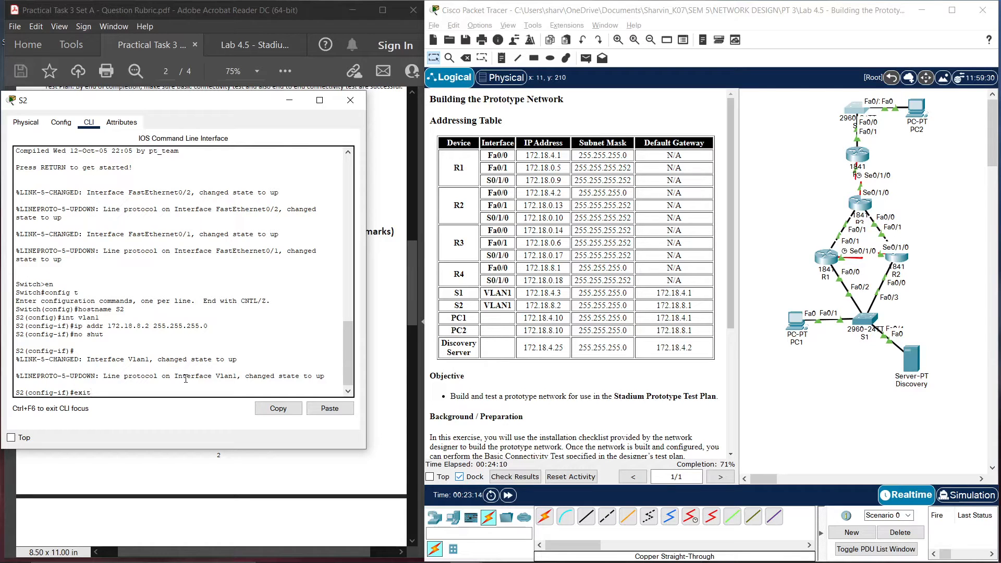
{"action": "key", "text": "Return"}
{"action": "type", "text": "ig)#ip"}
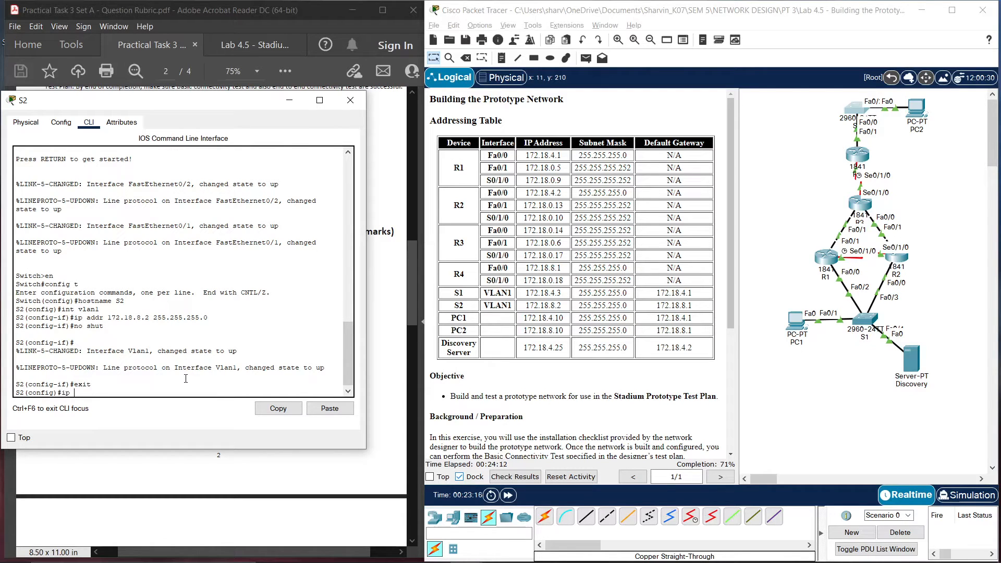
{"action": "type", "text": " de"}
{"action": "key", "text": "Tab"}
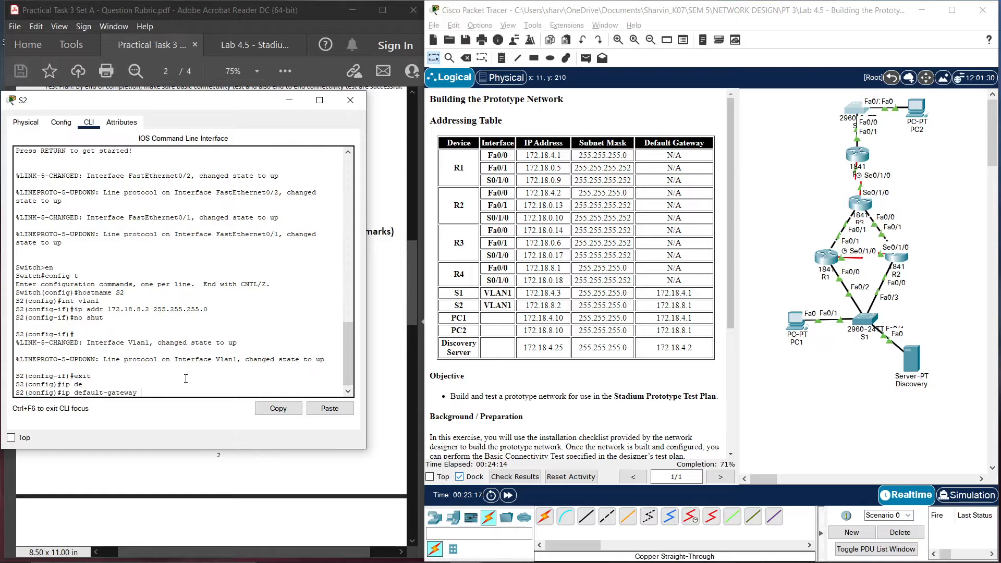
{"action": "type", "text": "172.18.8.1"}
{"action": "key", "text": "Return"}
{"action": "key", "text": "Return"}
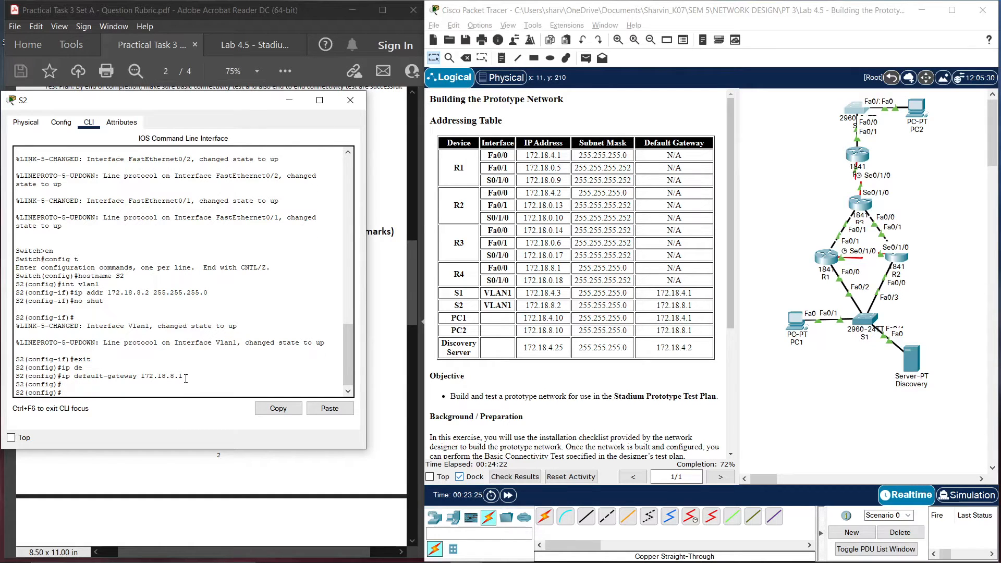
Save S2's running configuration to startup and close its window
{"action": "type", "text": "e"}
{"action": "type", "text": "copy runs"}
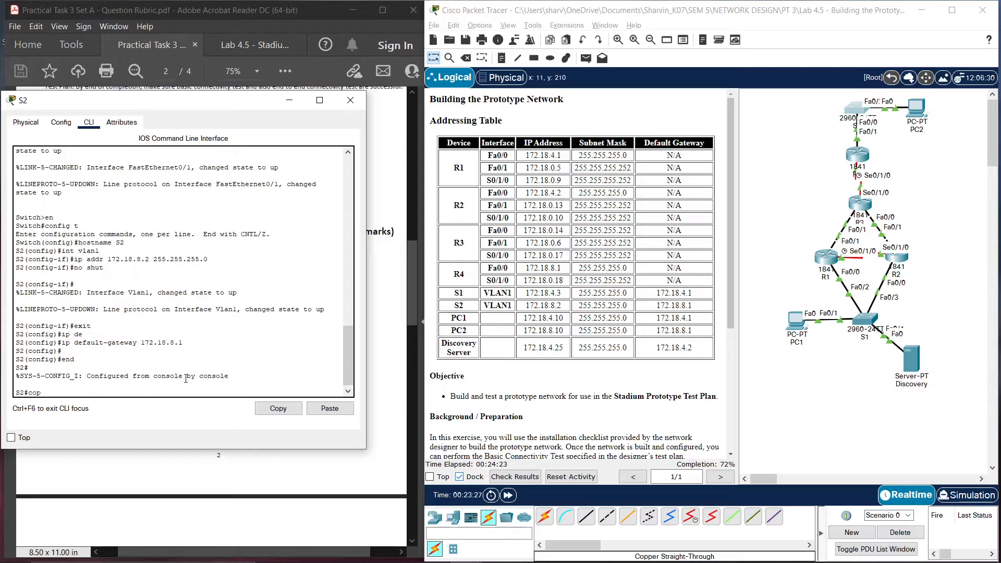
{"action": "key", "text": "BackSpace"}
{"action": "type", "text": "start"}
{"action": "key", "text": "Return"}
{"action": "key", "text": "Return"}
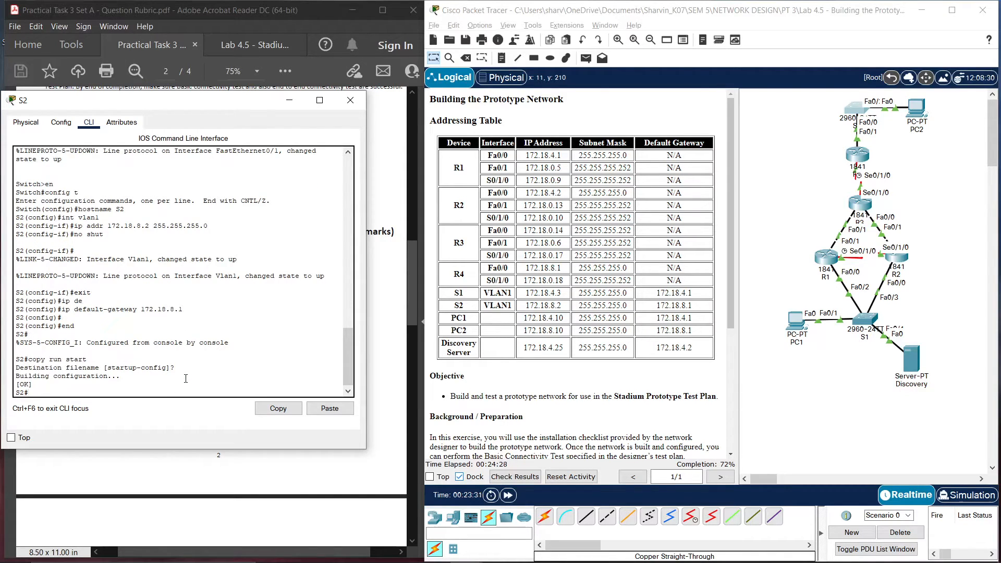
{"action": "left_click", "coordinate": [357, 101]}
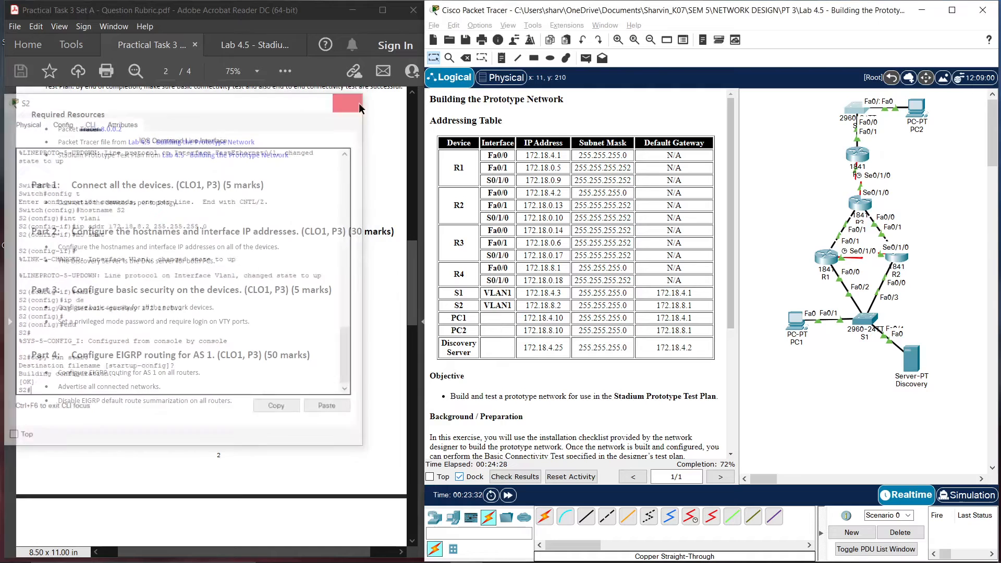
Give the Discovery server IP 172.18.4.25, mask 255.255.255.0 and gateway 172.18.4.2
{"action": "left_click", "coordinate": [917, 365]}
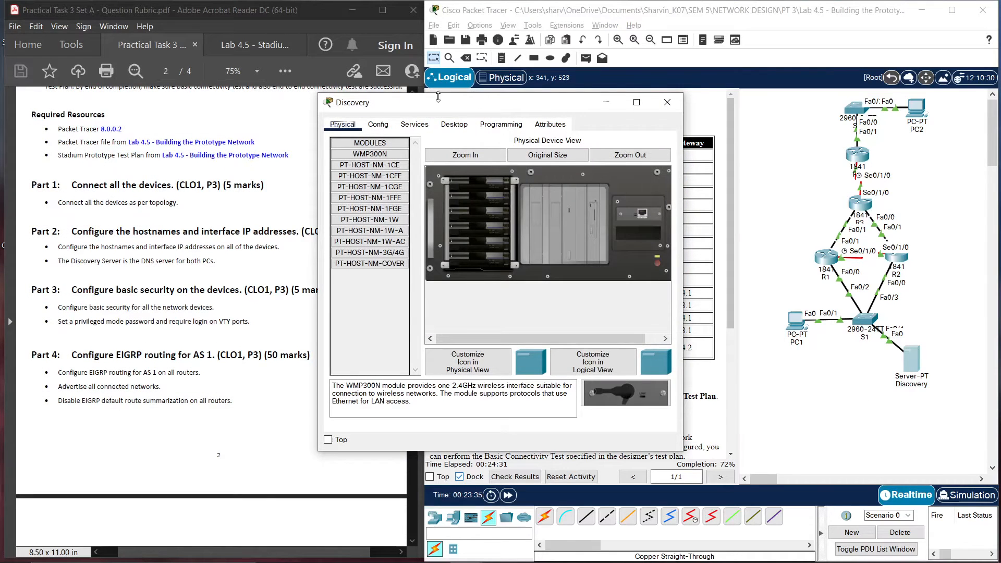
{"action": "left_click_drag", "start_coordinate": [438, 97], "coordinate": [192, 96]}
{"action": "left_click", "coordinate": [319, 119]}
{"action": "left_click", "coordinate": [264, 166]}
{"action": "left_click", "coordinate": [193, 183]}
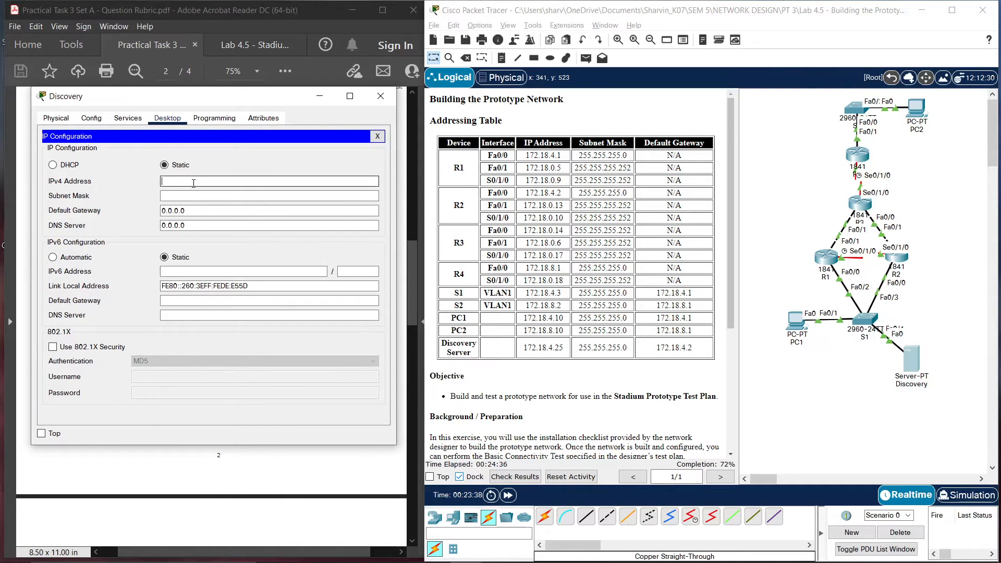
{"action": "type", "text": "172.18.4.25"}
{"action": "left_click", "coordinate": [181, 209]}
{"action": "left_click", "coordinate": [177, 194]}
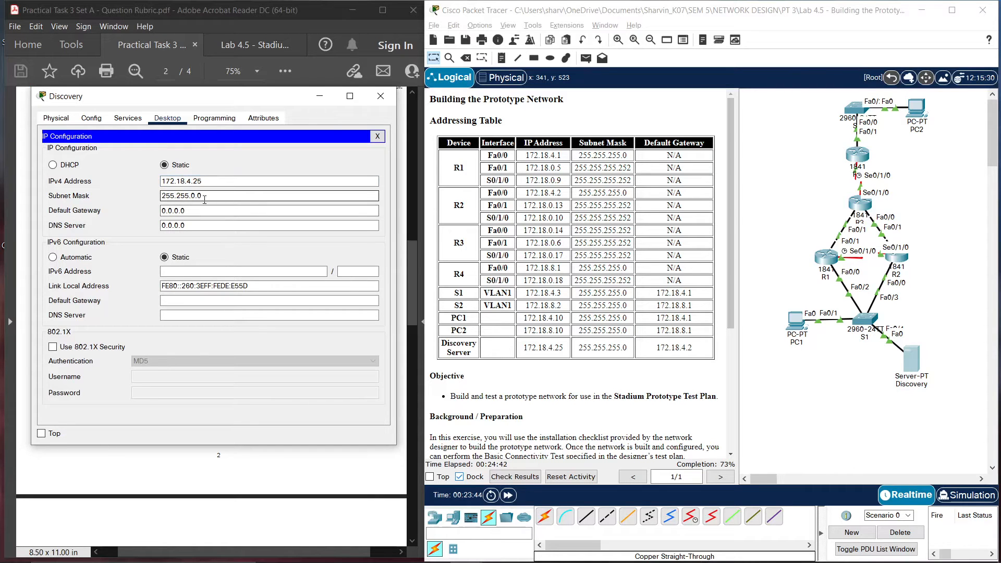
{"action": "key", "text": "BackSpace"}
{"action": "type", "text": "255."}
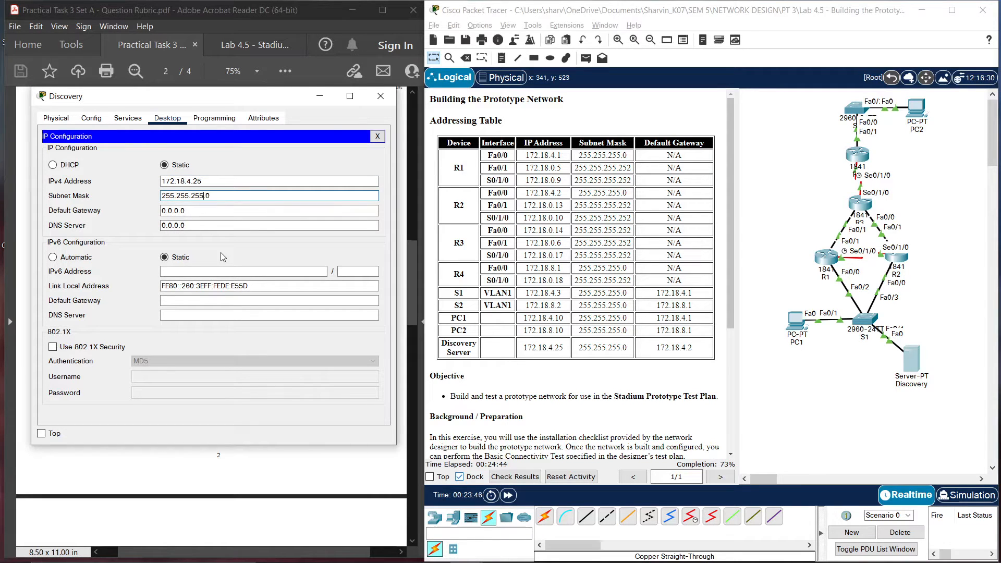
{"action": "key", "text": "Tab"}
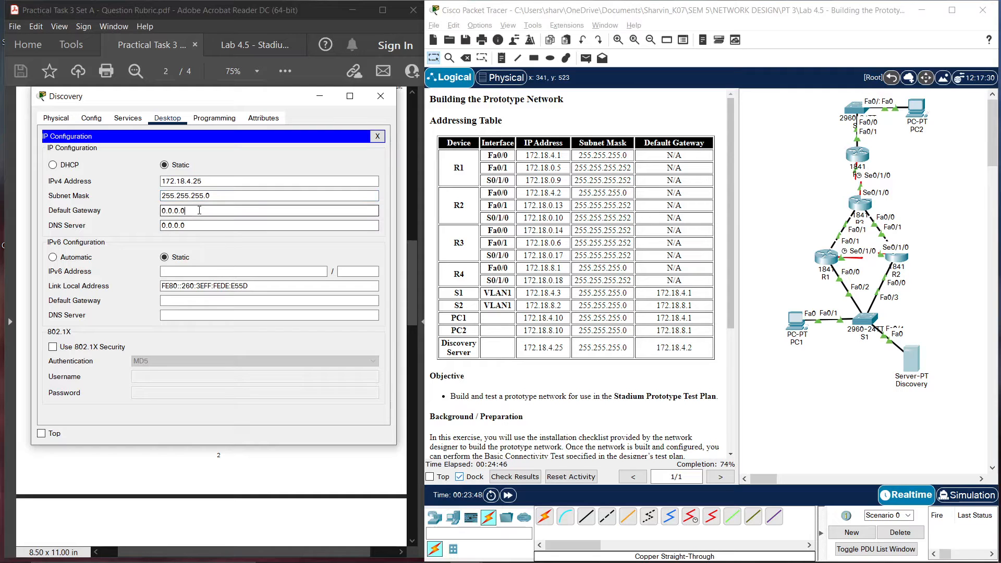
{"action": "type", "text": "1"}
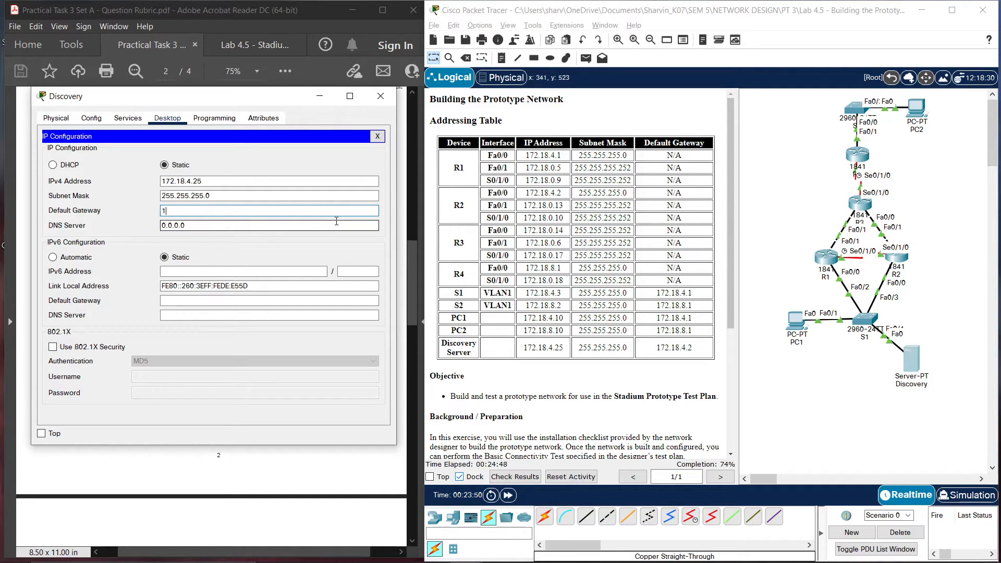
{"action": "type", "text": "72.18.4.2"}
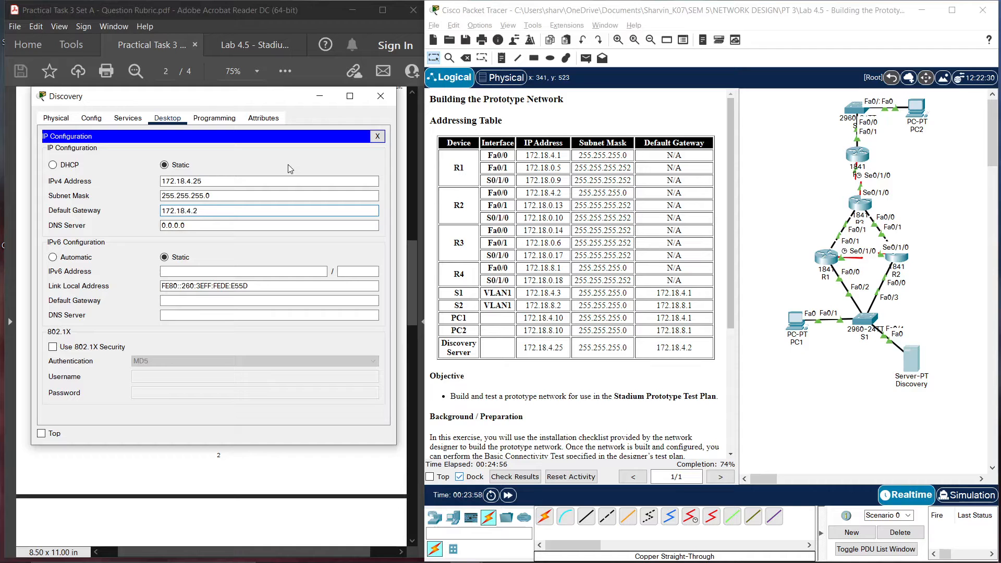
Reopen the Discovery server's IP configuration to verify the settings, then close it
{"action": "left_click", "coordinate": [380, 96]}
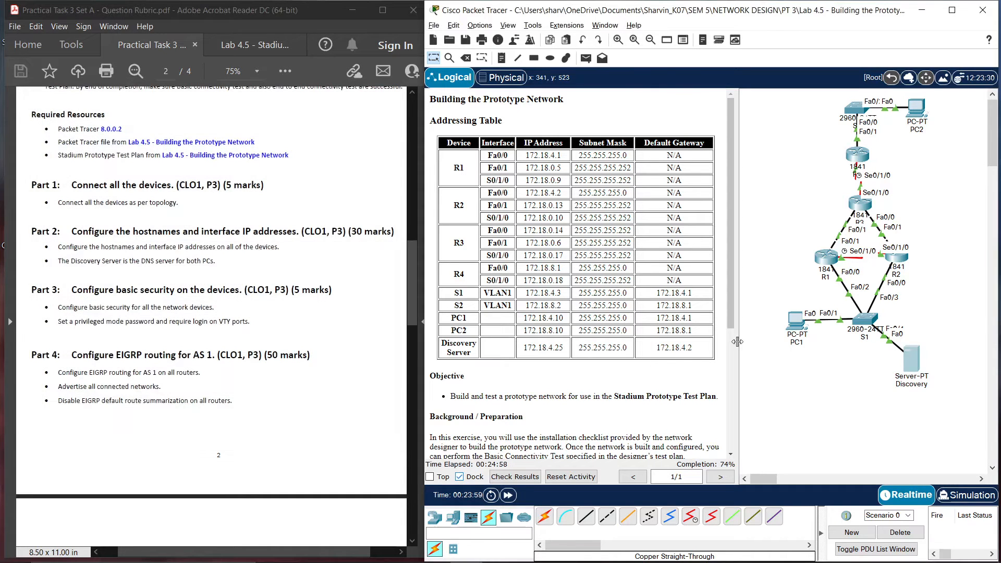
{"action": "left_click", "coordinate": [911, 361]}
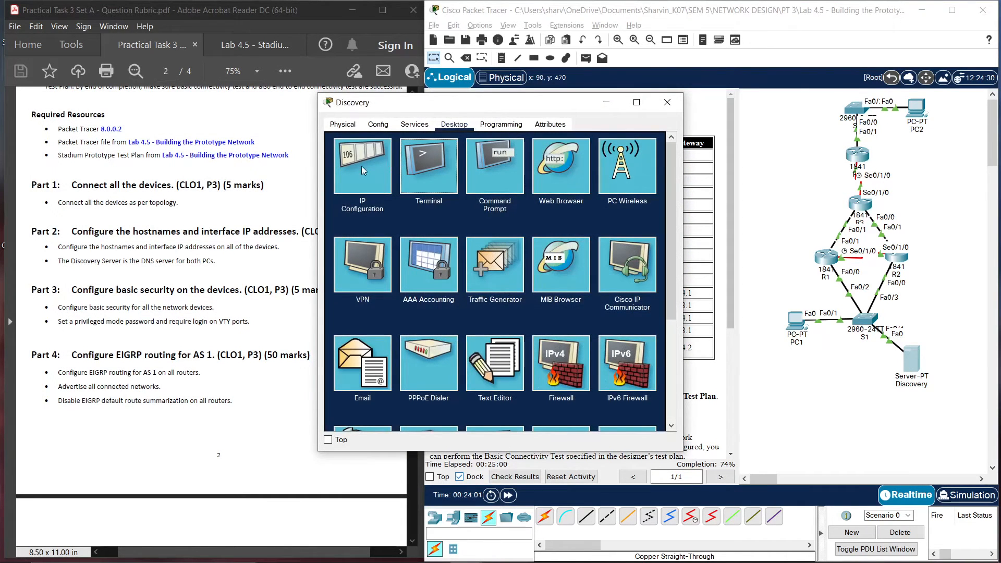
{"action": "left_click", "coordinate": [361, 166]}
{"action": "left_click_drag", "start_coordinate": [495, 107], "coordinate": [206, 107]}
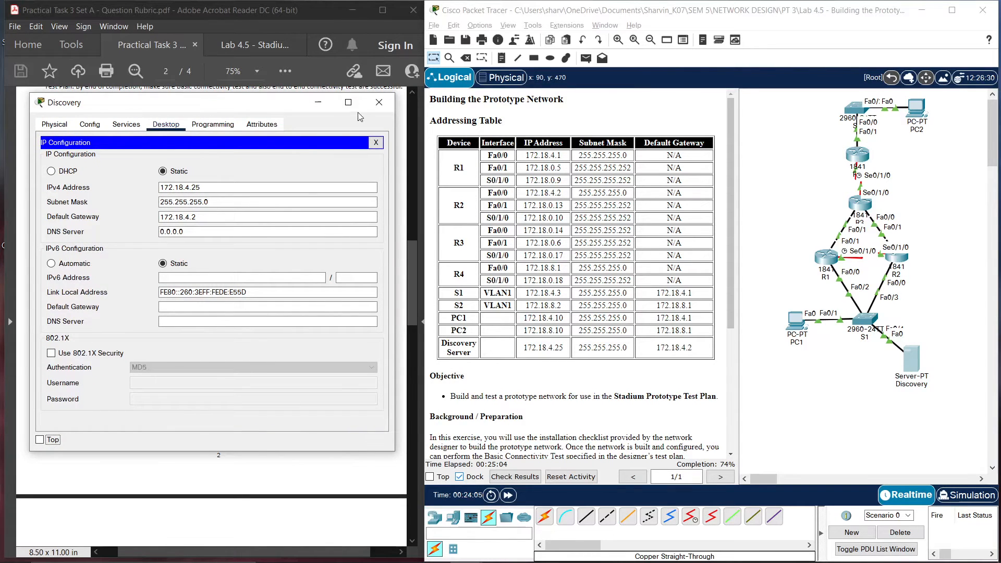
{"action": "left_click", "coordinate": [379, 102]}
Give PC1 the IP address 172.18.4.10 with mask 255.255.255.0
{"action": "left_click", "coordinate": [794, 335]}
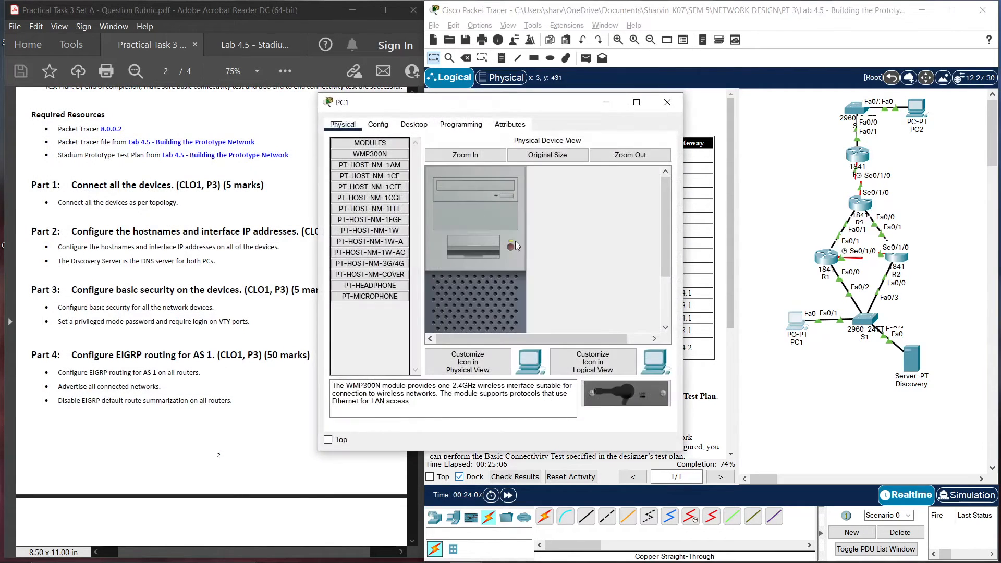
{"action": "left_click_drag", "start_coordinate": [454, 103], "coordinate": [158, 96]}
{"action": "left_click", "coordinate": [161, 123]}
{"action": "left_click", "coordinate": [111, 179]}
{"action": "left_click", "coordinate": [160, 196]}
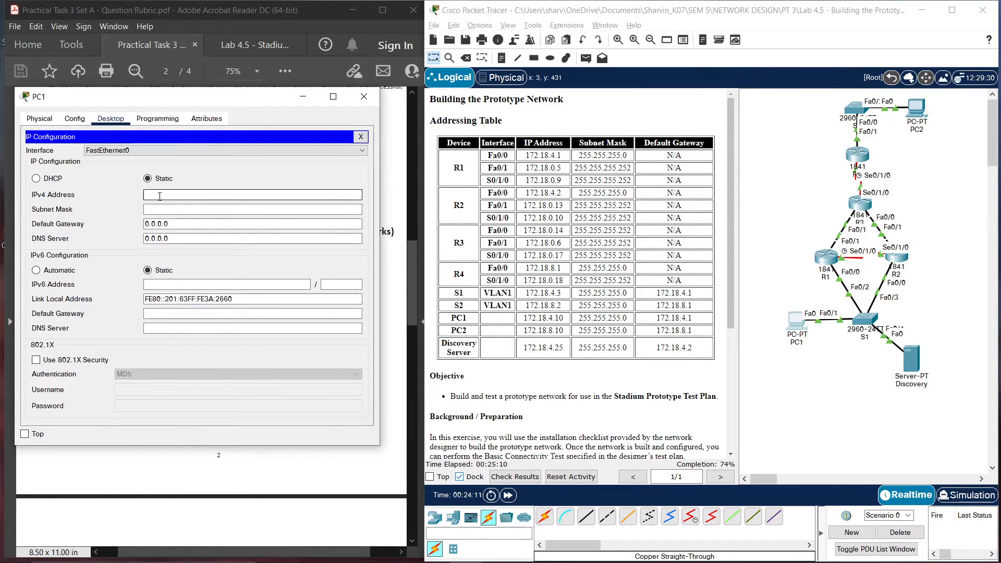
{"action": "type", "text": "172.18.4.10"}
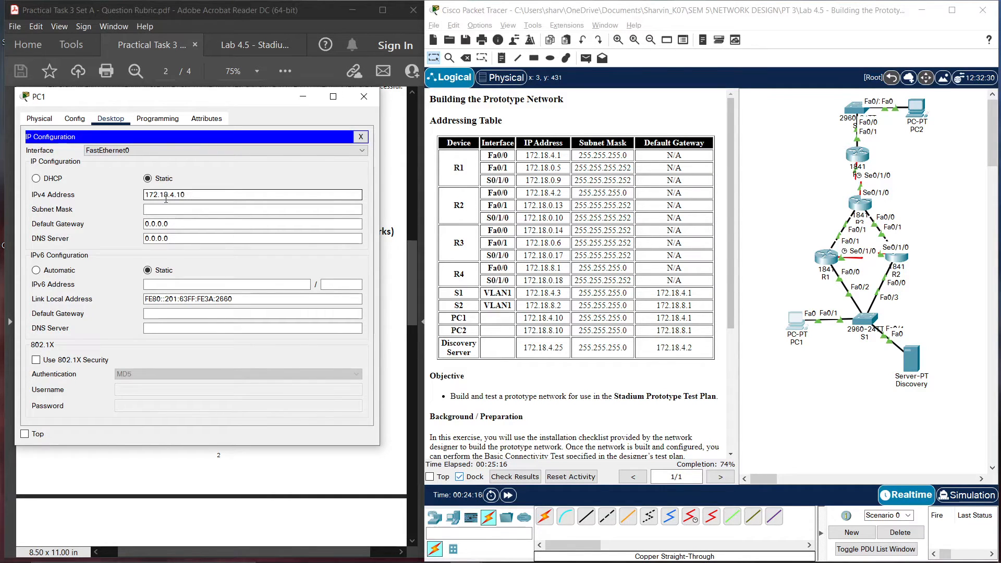
{"action": "key", "text": "Tab"}
{"action": "key", "text": "Left"}
{"action": "key", "text": "Left"}
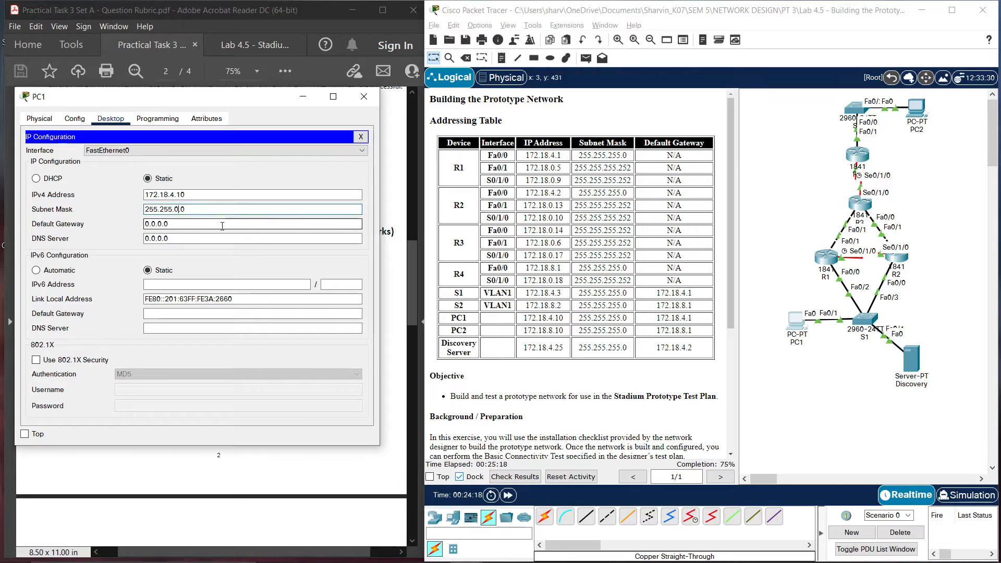
{"action": "key", "text": "BackSpace"}
{"action": "type", "text": "255."}
Set PC1's gateway to 172.18.4.1 and DNS server to 172.18.4.25, then close it
{"action": "key", "text": "Tab"}
{"action": "key", "text": "BackSpace"}
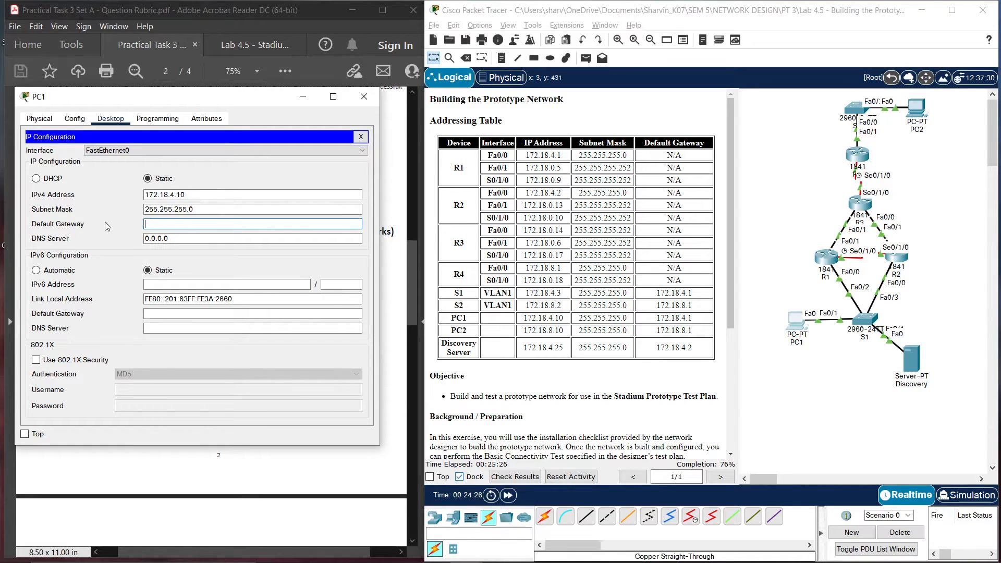
{"action": "type", "text": "172.18.4.1"}
{"action": "key", "text": "Tab"}
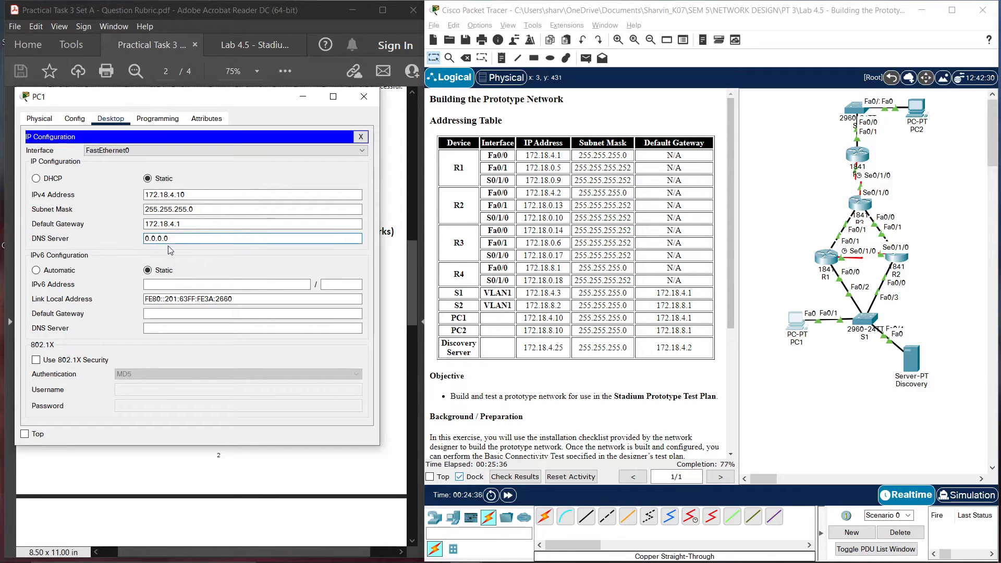
{"action": "key", "text": "ctrl+a"}
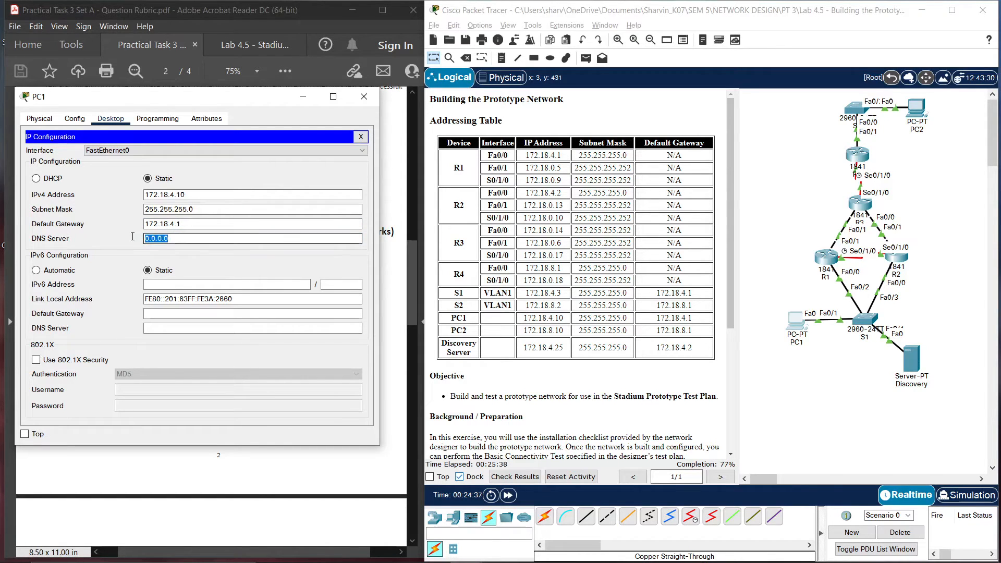
{"action": "key", "text": "BackSpace"}
{"action": "type", "text": "172."}
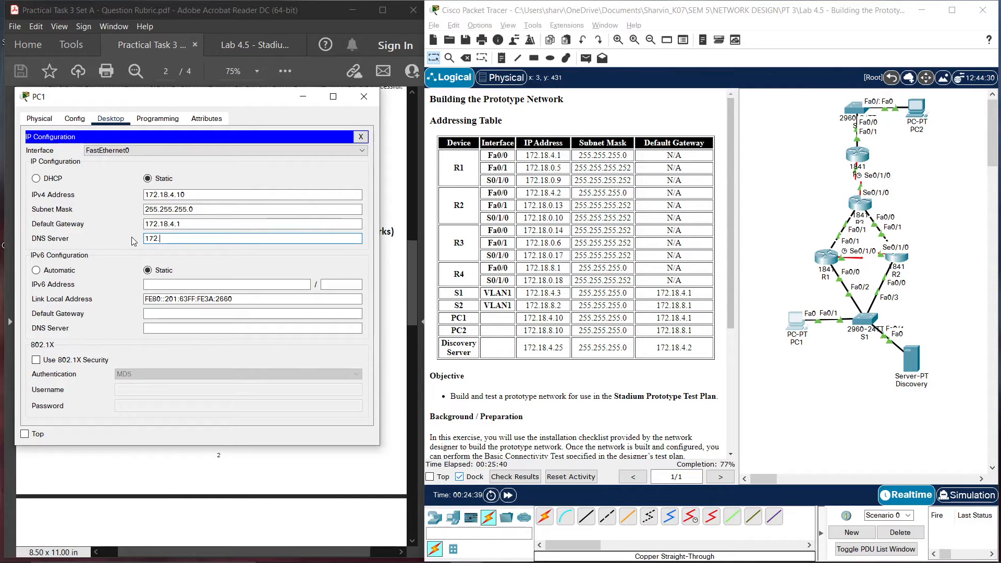
{"action": "type", "text": "18.4.2="}
{"action": "key", "text": "BackSpace"}
{"action": "type", "text": "5"}
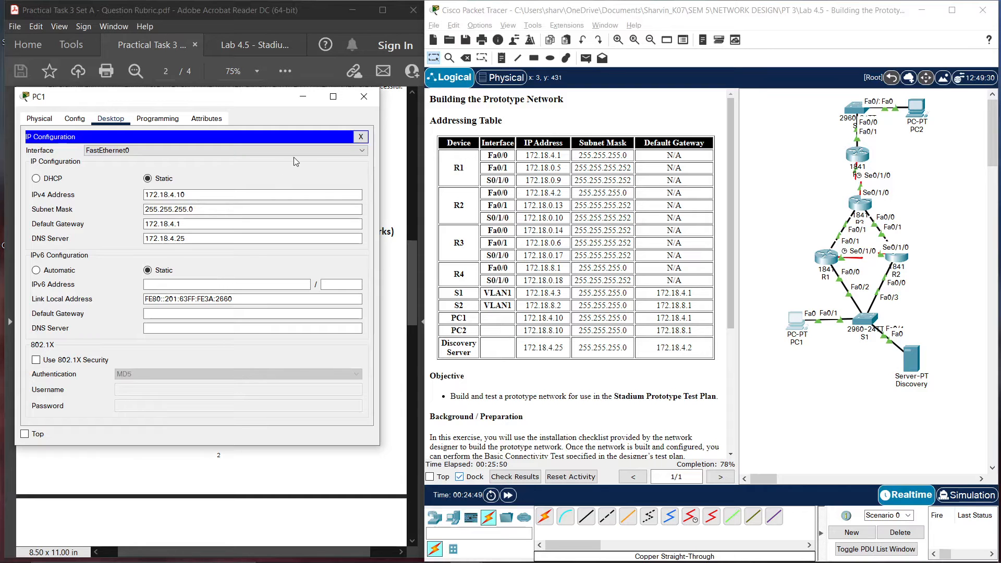
{"action": "left_click", "coordinate": [364, 96]}
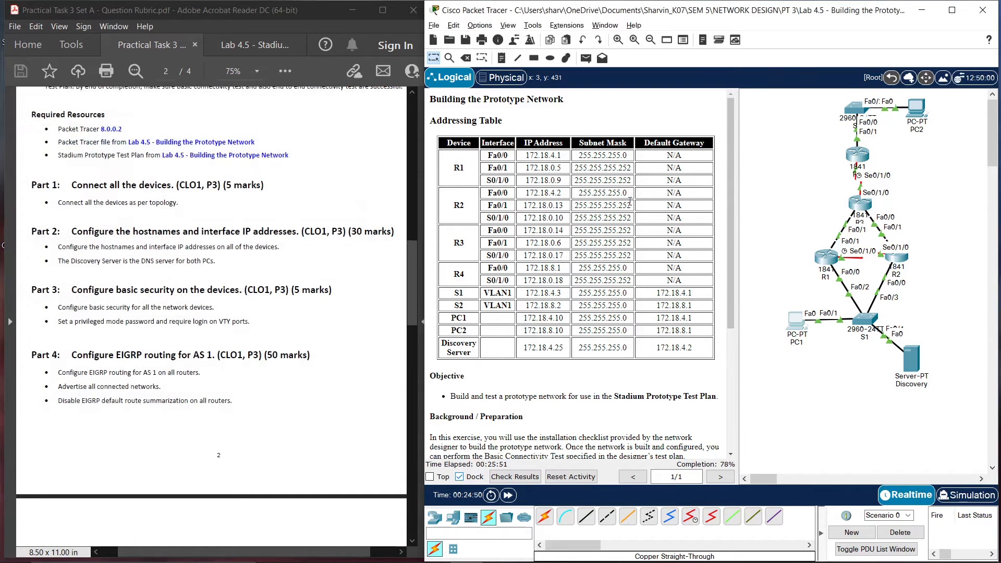
Give PC2 the IP address 172.18.8.10 with mask 255.255.255.0
{"action": "left_click", "coordinate": [922, 111]}
{"action": "left_click_drag", "start_coordinate": [520, 101], "coordinate": [196, 104]}
{"action": "left_click", "coordinate": [318, 119]}
{"action": "left_click", "coordinate": [267, 173]}
{"action": "left_click", "coordinate": [209, 194]}
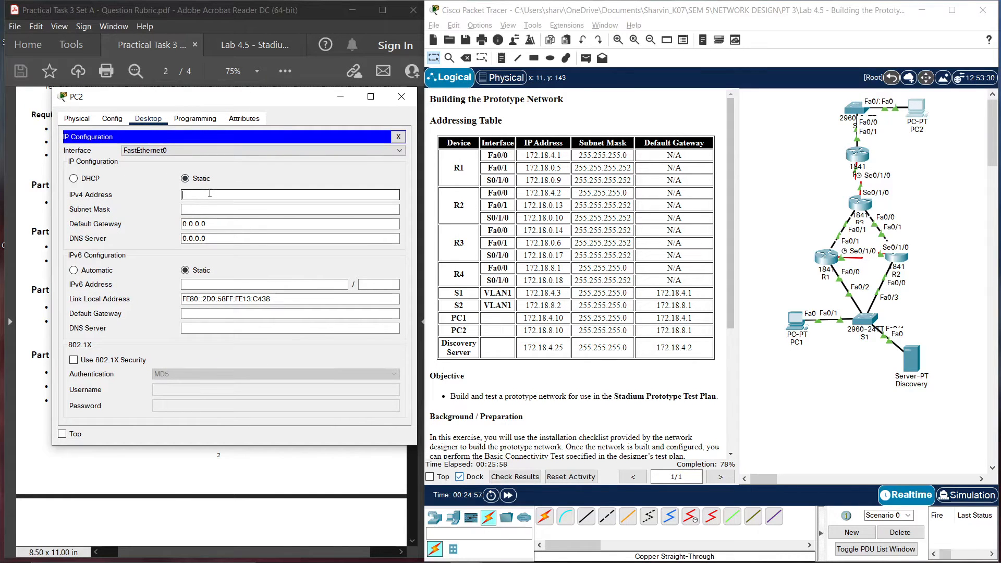
{"action": "type", "text": "172.18.8.10"}
{"action": "left_click", "coordinate": [229, 209]}
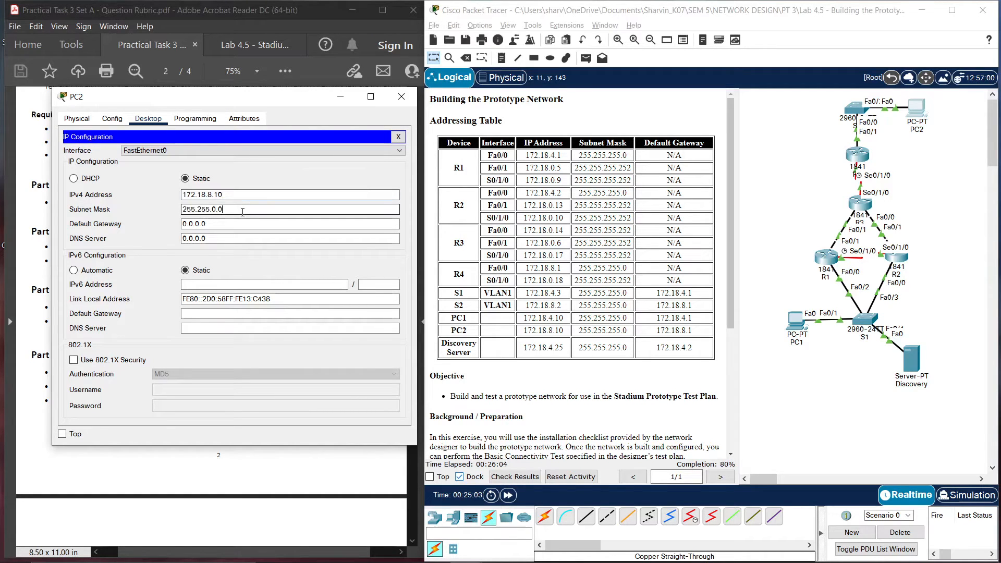
{"action": "left_click", "coordinate": [216, 210]}
{"action": "key", "text": "BackSpace"}
{"action": "type", "text": "255."}
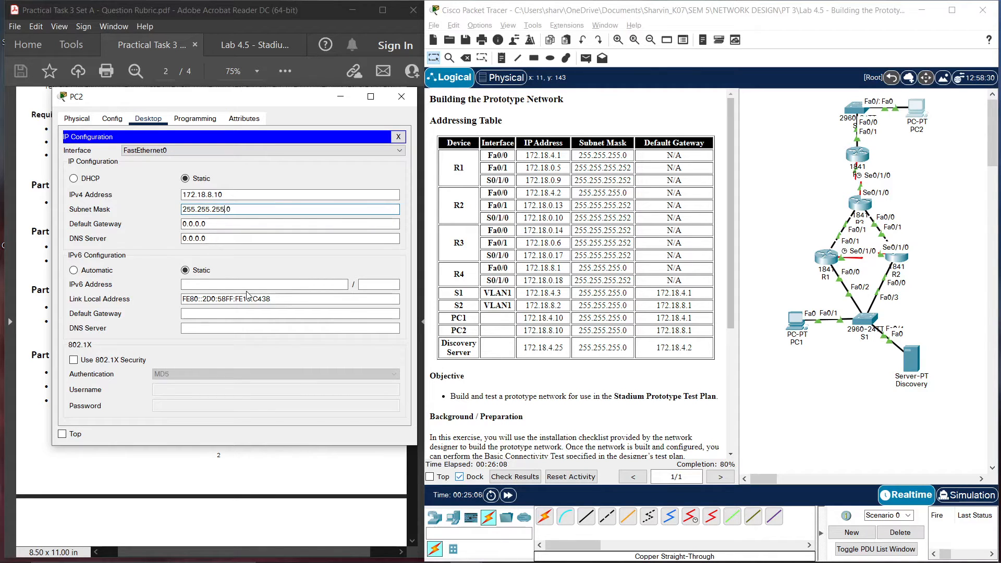
Set PC2's gateway to 172.18.8.1 and DNS to 172.18.4.25, then bring up PC1's desktop
{"action": "key", "text": "Tab"}
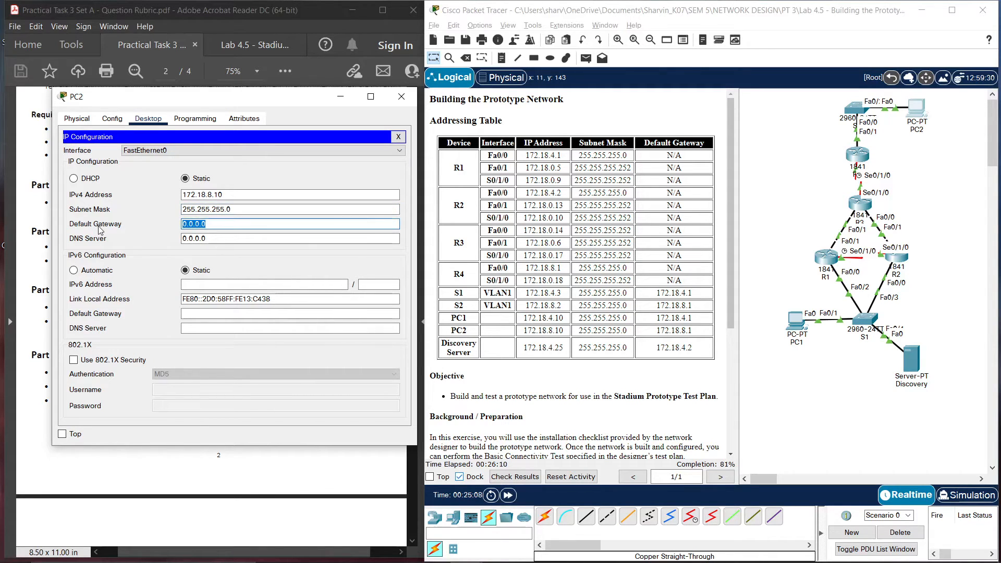
{"action": "key", "text": "BackSpace"}
{"action": "type", "text": "172.18.8.1"}
{"action": "left_click", "coordinate": [200, 238]}
{"action": "left_click", "coordinate": [200, 239]}
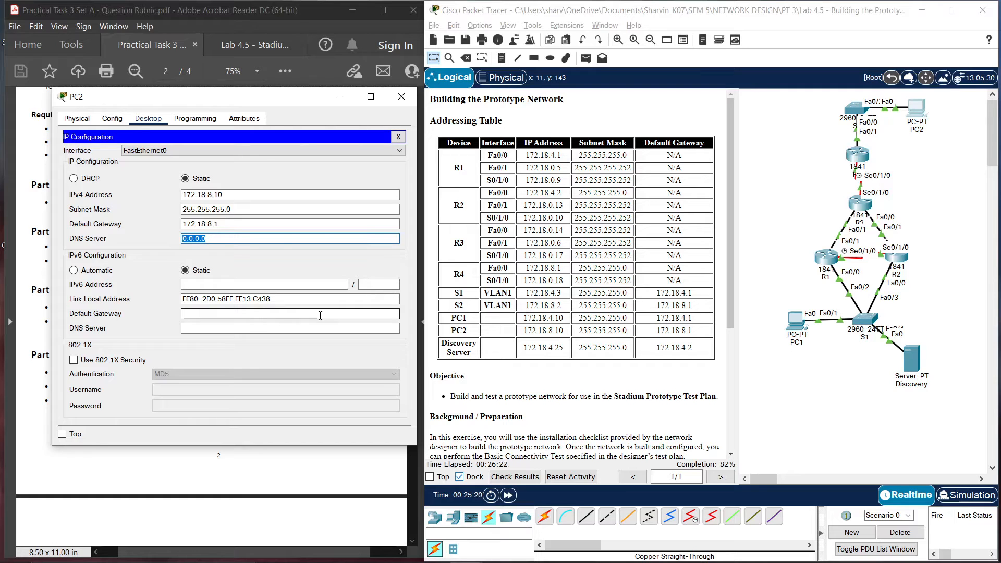
{"action": "type", "text": "172.18.4.25"}
{"action": "left_click", "coordinate": [323, 171]}
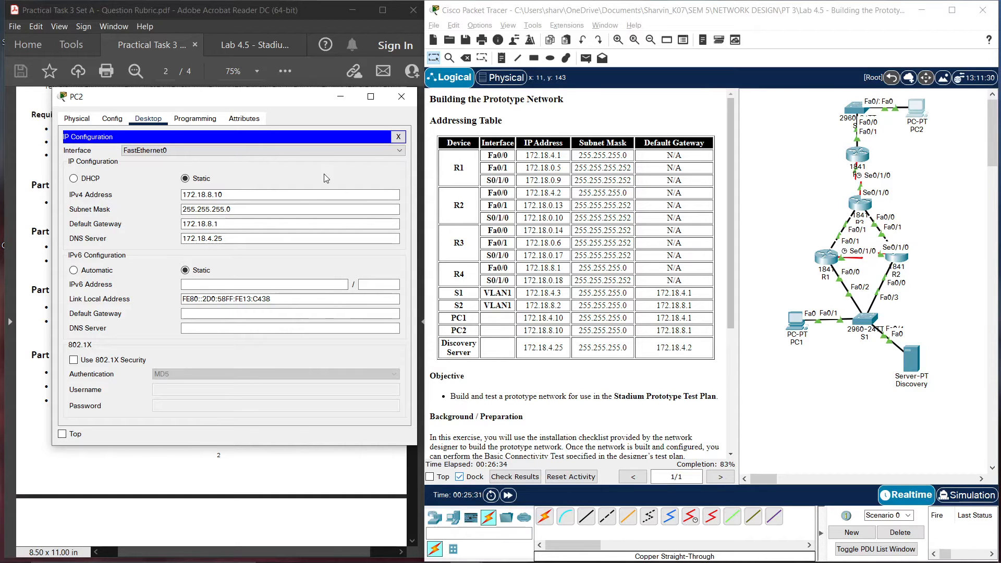
{"action": "left_click", "coordinate": [402, 97]}
{"action": "left_click", "coordinate": [795, 319]}
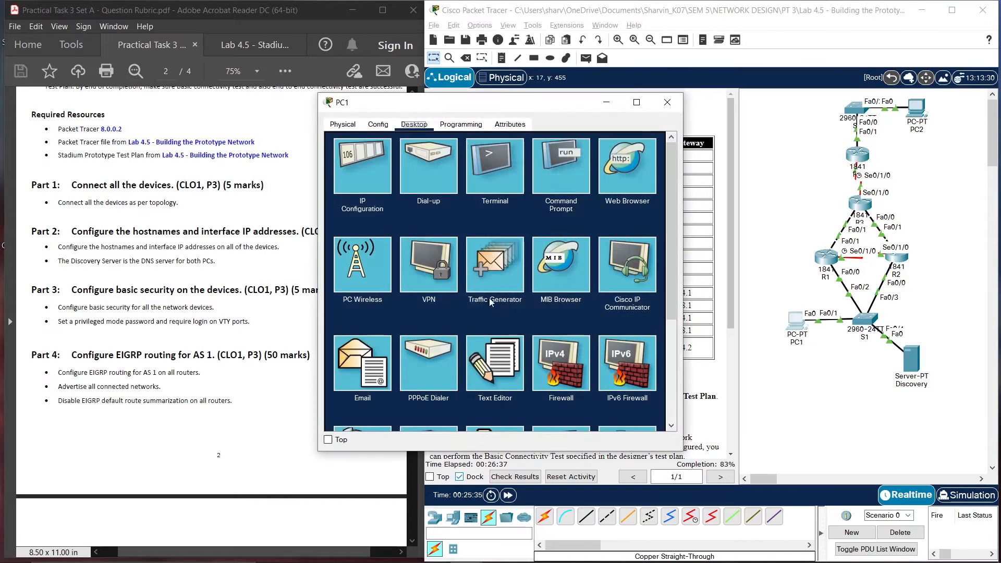
Check PC1's IP settings, then copy Notepad's Part 3 commands from 'enable password class' to 'exit'
{"action": "left_click", "coordinate": [365, 172]}
{"action": "left_click", "coordinate": [667, 102]}
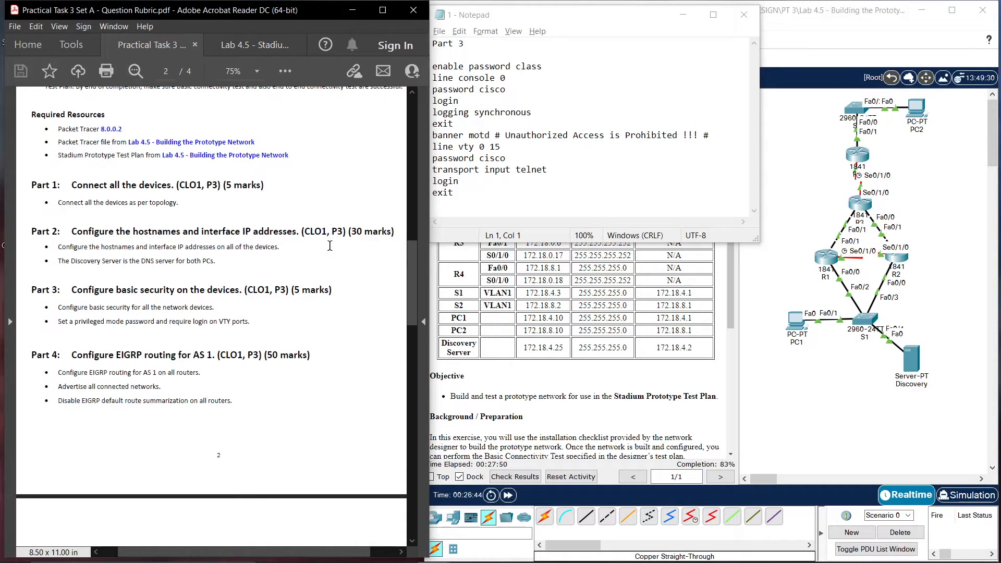
{"action": "left_click", "coordinate": [464, 192]}
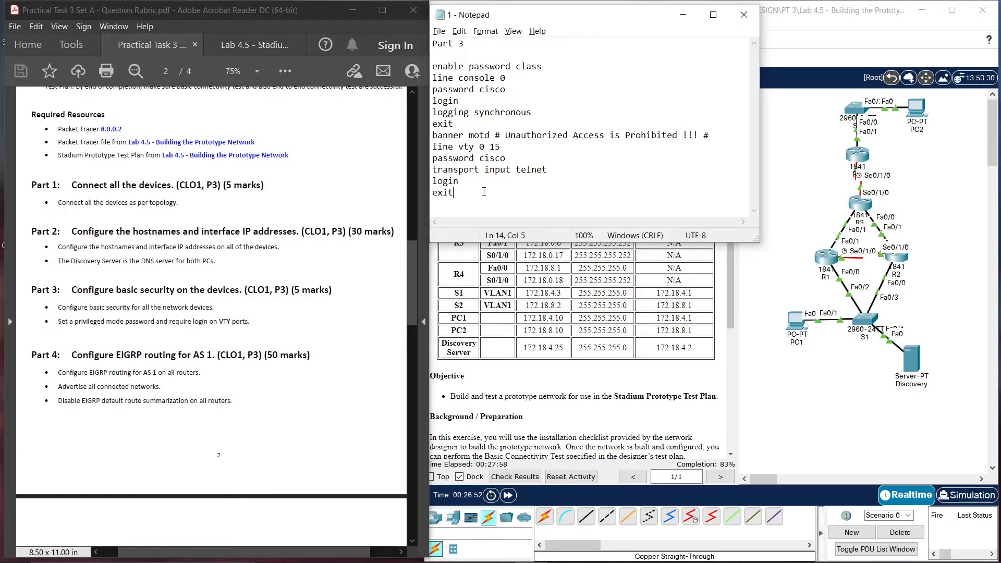
{"action": "left_click_drag", "start_coordinate": [484, 191], "coordinate": [431, 72]}
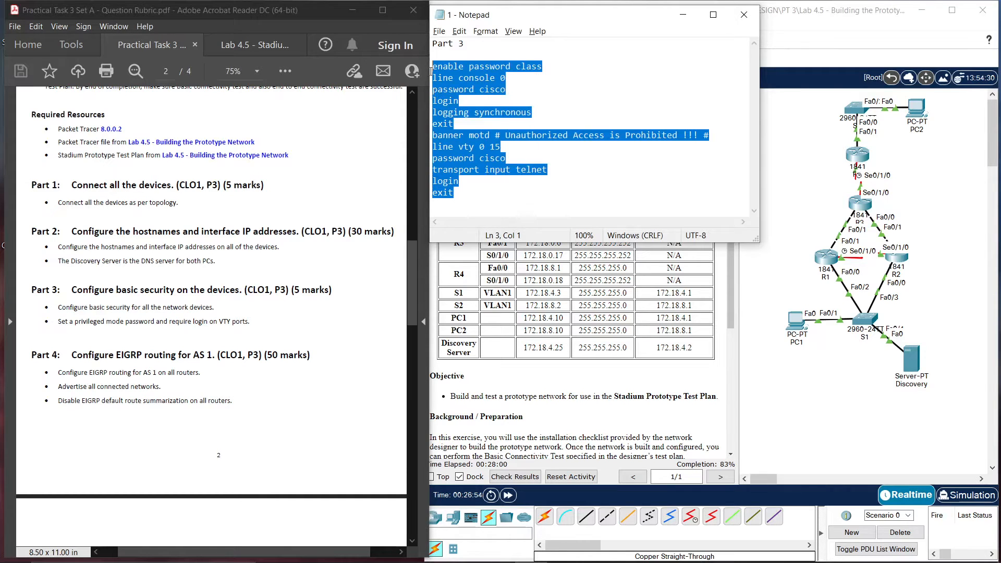
{"action": "right_click", "coordinate": [452, 83]}
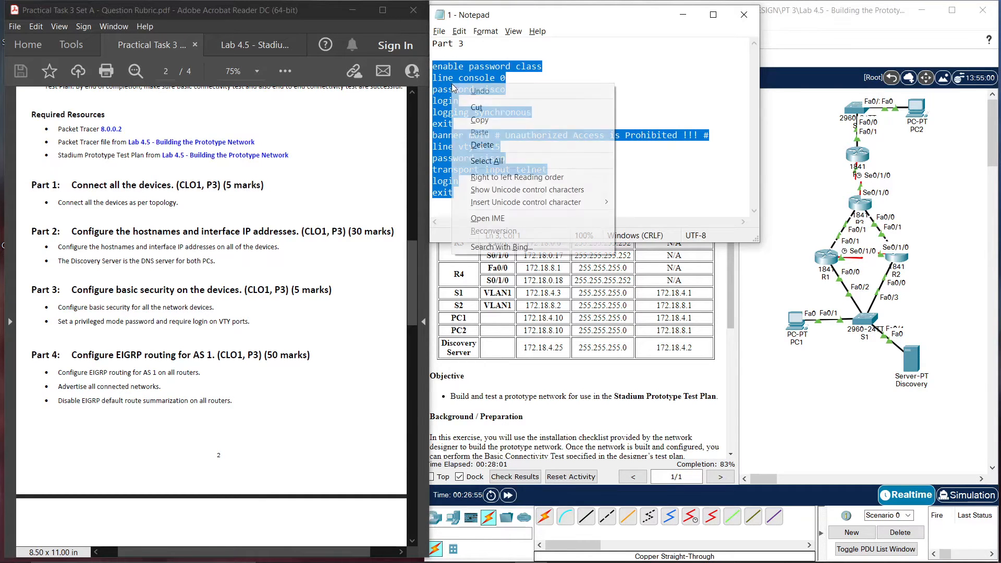
{"action": "left_click", "coordinate": [490, 120]}
{"action": "left_click", "coordinate": [683, 14]}
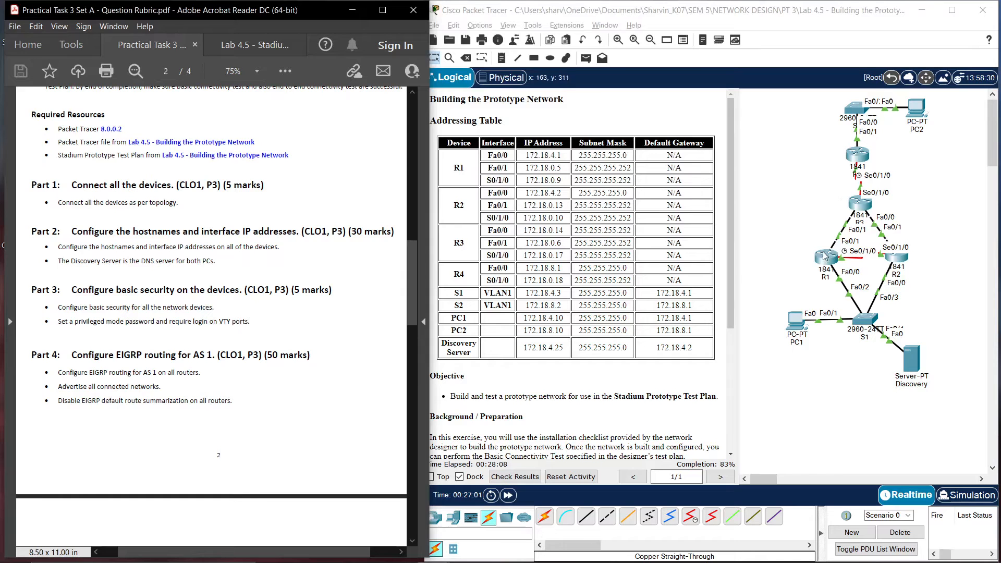
{"action": "left_click", "coordinate": [823, 257]}
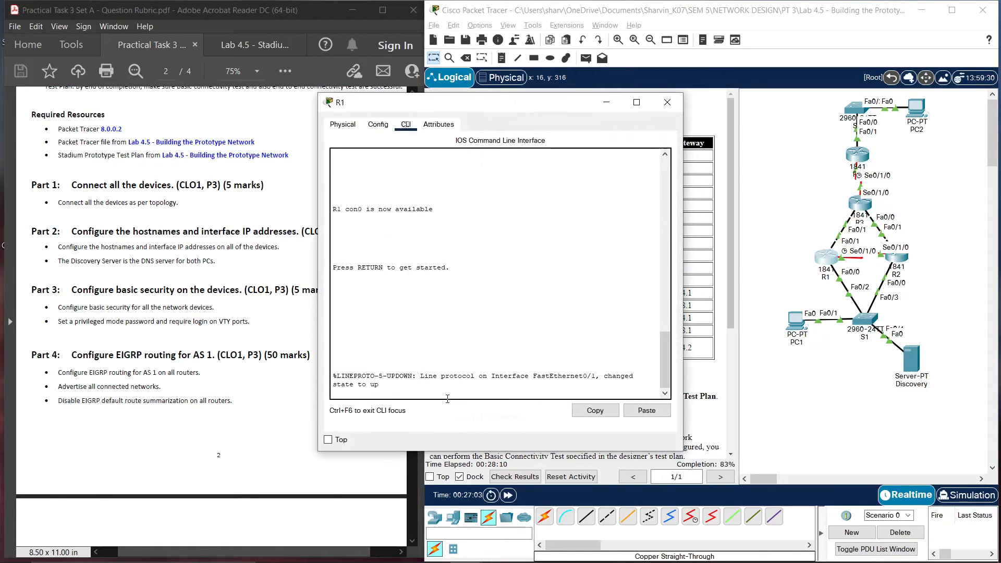
{"action": "key", "text": "Return"}
{"action": "type", "text": "en"}
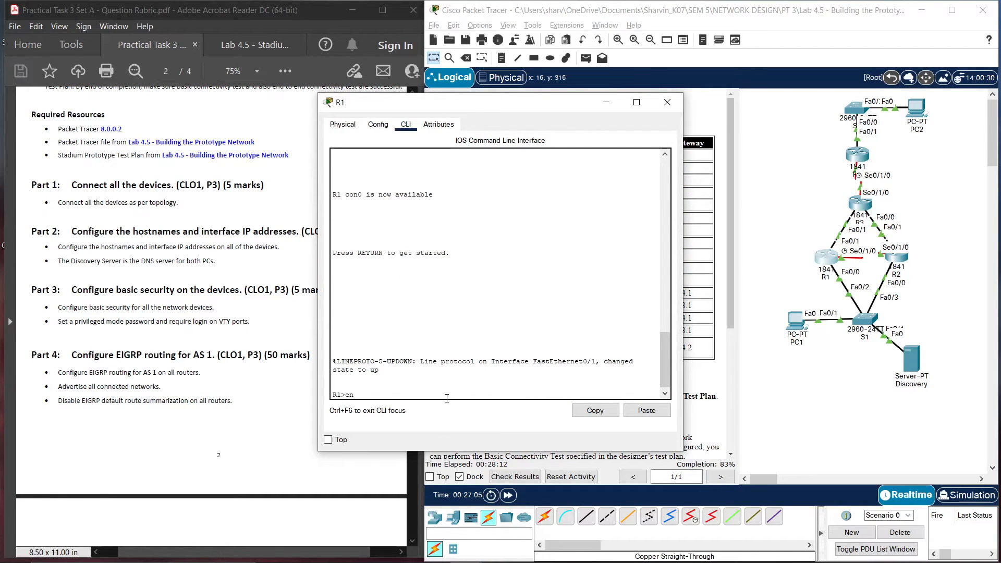
{"action": "key", "text": "Return"}
{"action": "type", "text": "config t"}
{"action": "key", "text": "Return"}
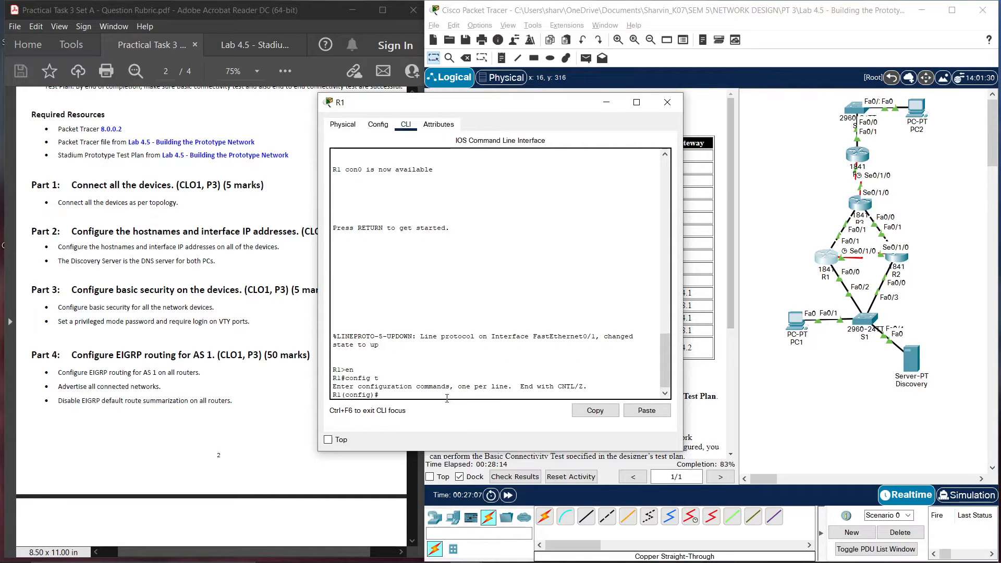
{"action": "left_click", "coordinate": [646, 411]}
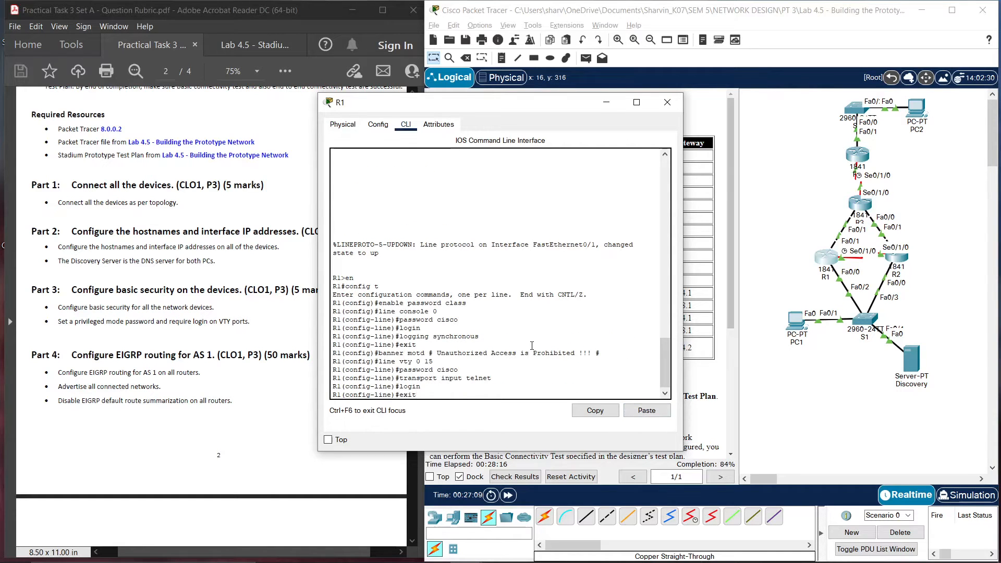
{"action": "type", "text": "end"}
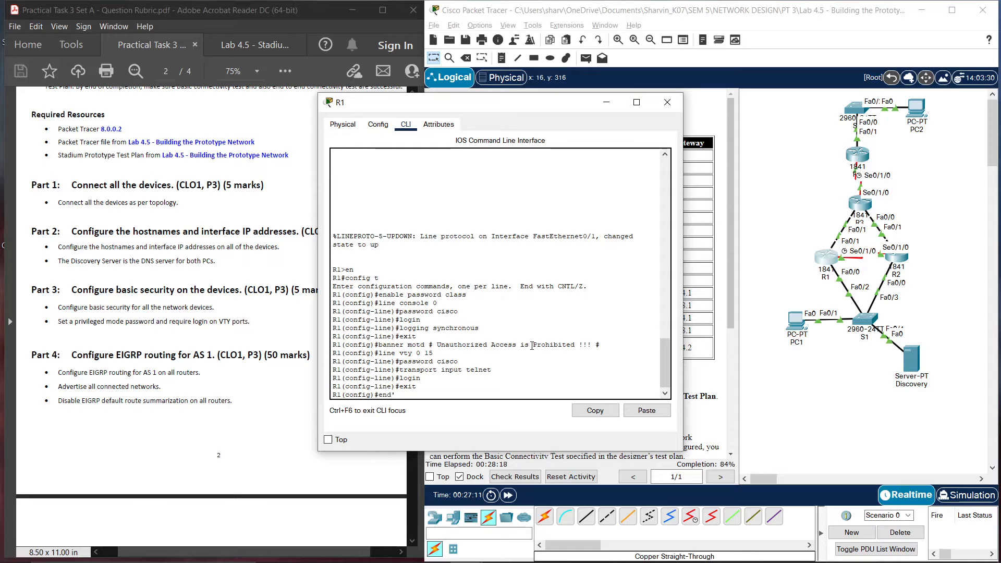
{"action": "key", "text": "Return"}
{"action": "type", "text": "copy run start"}
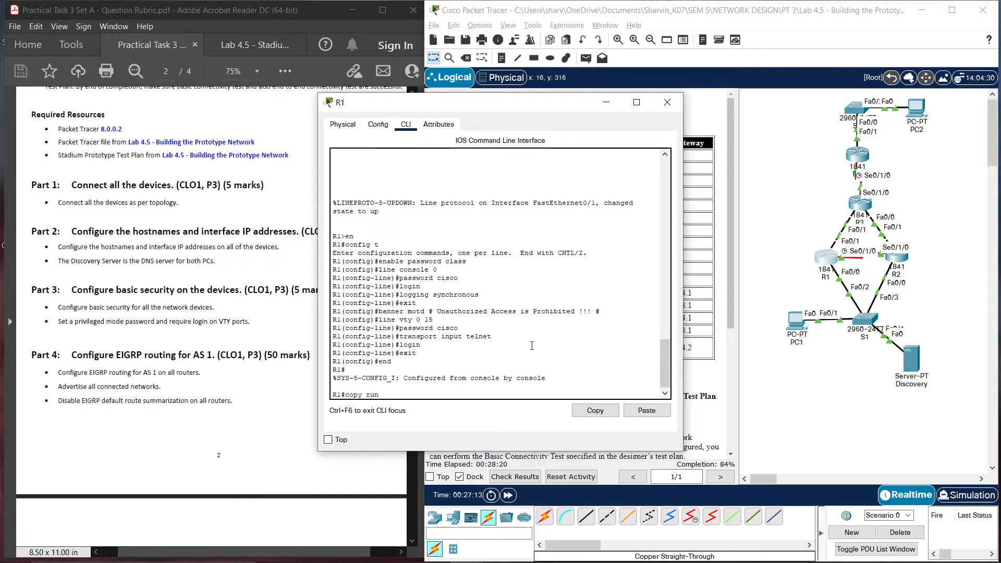
{"action": "key", "text": "Return"}
{"action": "key", "text": "Return"}
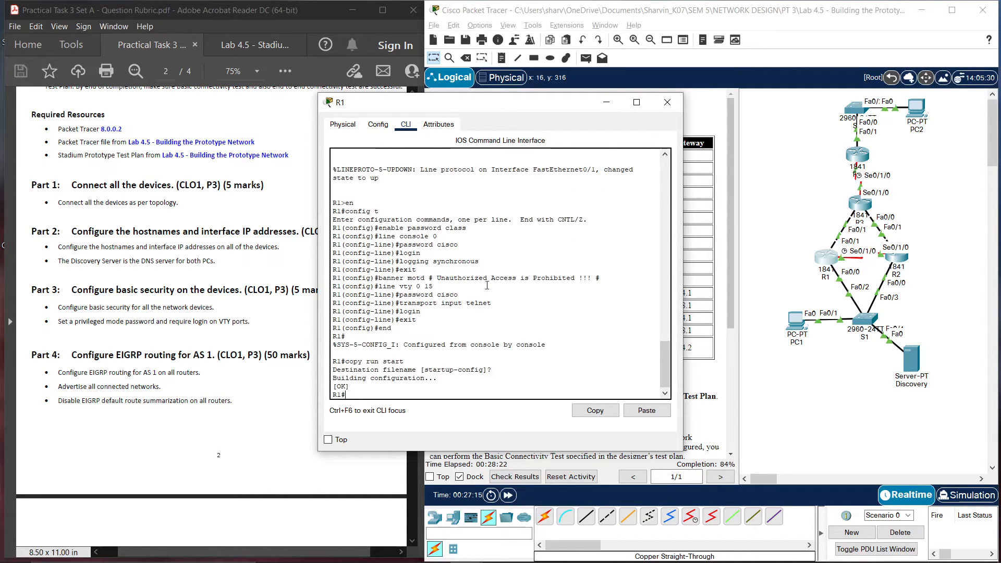
{"action": "left_click", "coordinate": [668, 103]}
Apply the same password and banner settings on R2 and save its running configuration to startup
{"action": "left_click", "coordinate": [898, 260]}
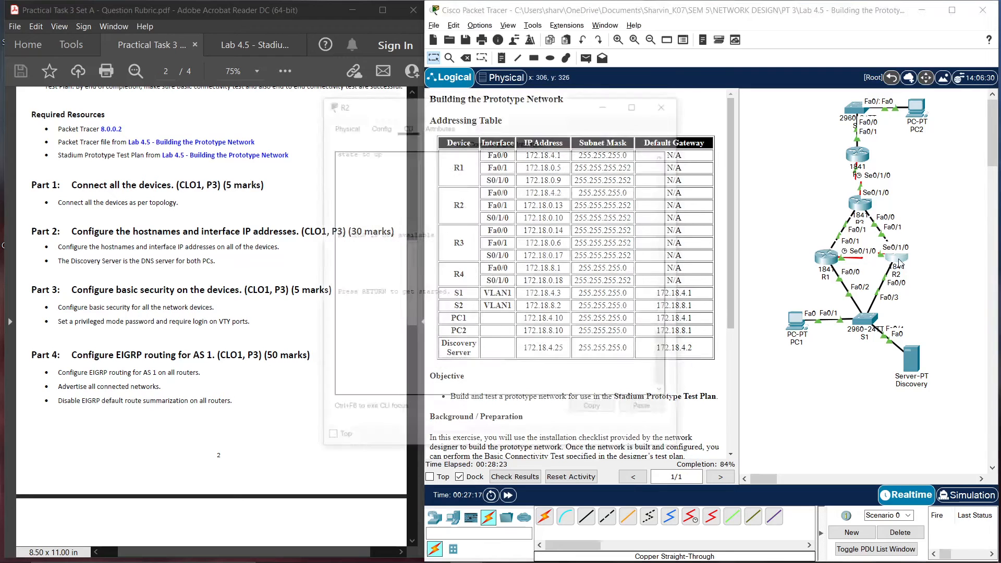
{"action": "type", "text": "en"}
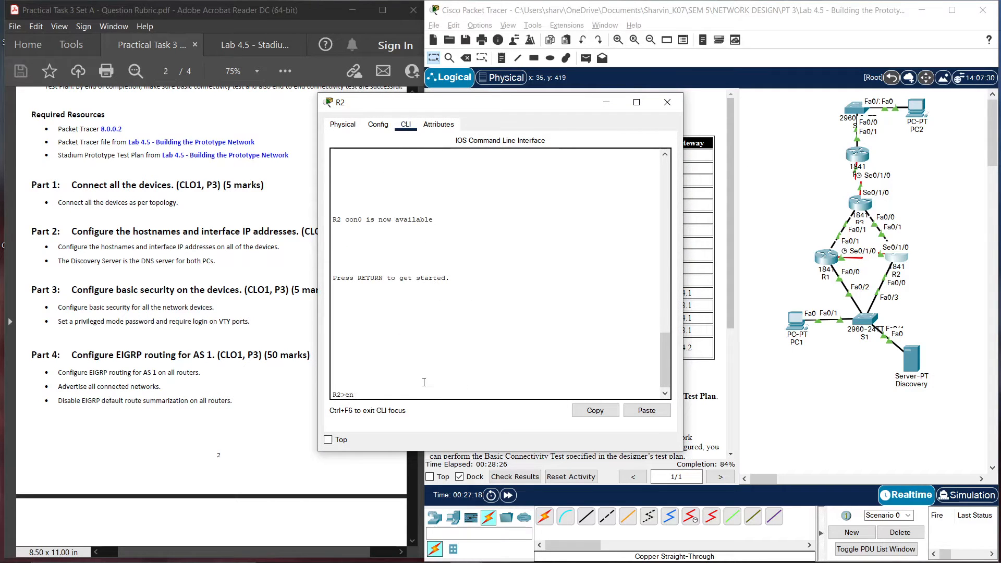
{"action": "key", "text": "Return"}
{"action": "type", "text": "config t"}
{"action": "key", "text": "Return"}
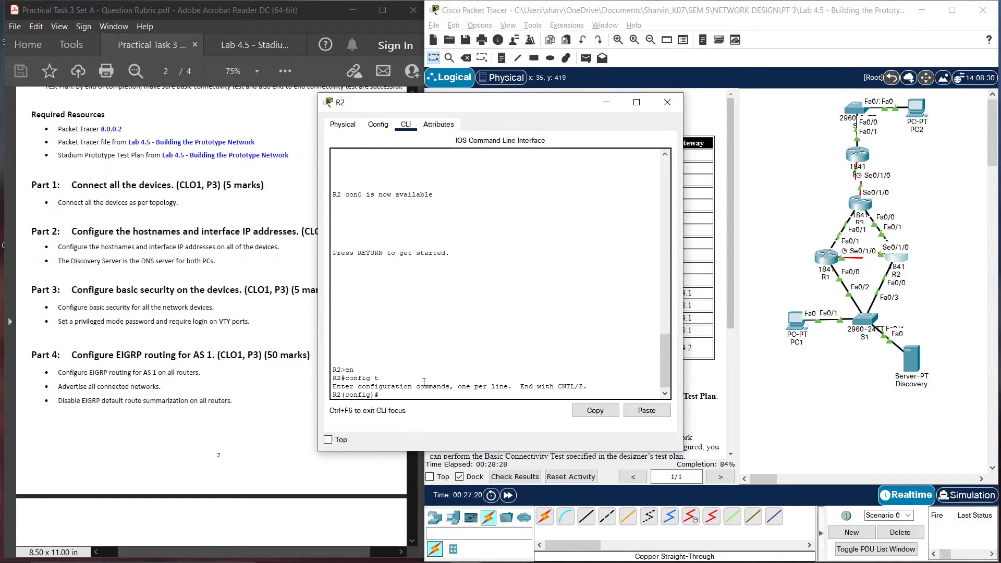
{"action": "left_click", "coordinate": [647, 411]}
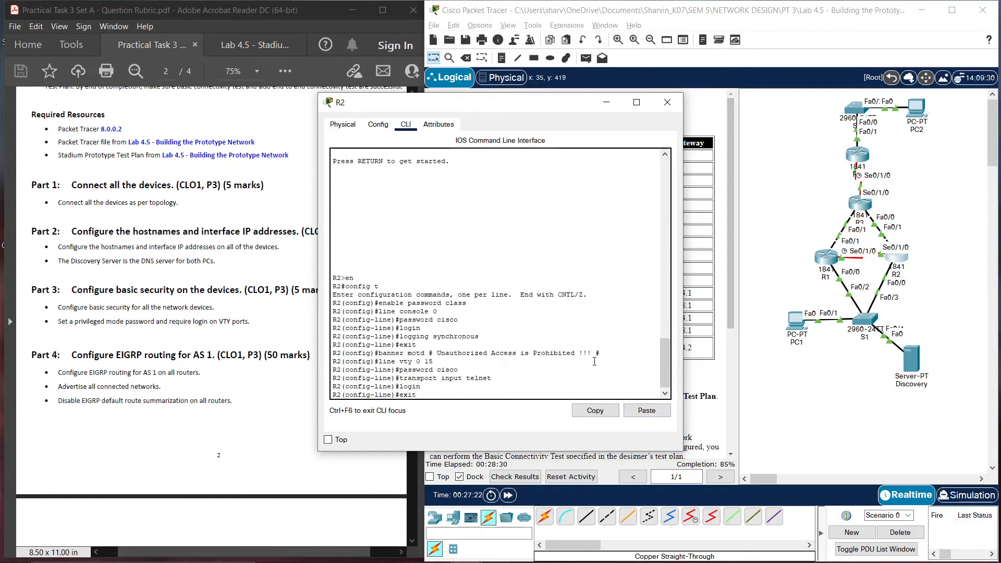
{"action": "key", "text": "Return"}
{"action": "type", "text": "end"}
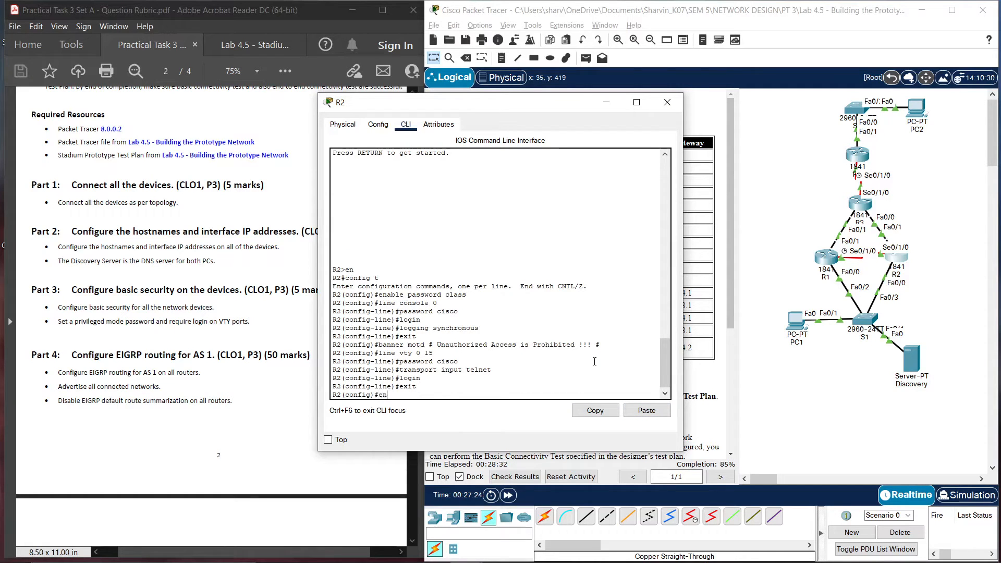
{"action": "key", "text": "Return"}
{"action": "type", "text": "copy run"}
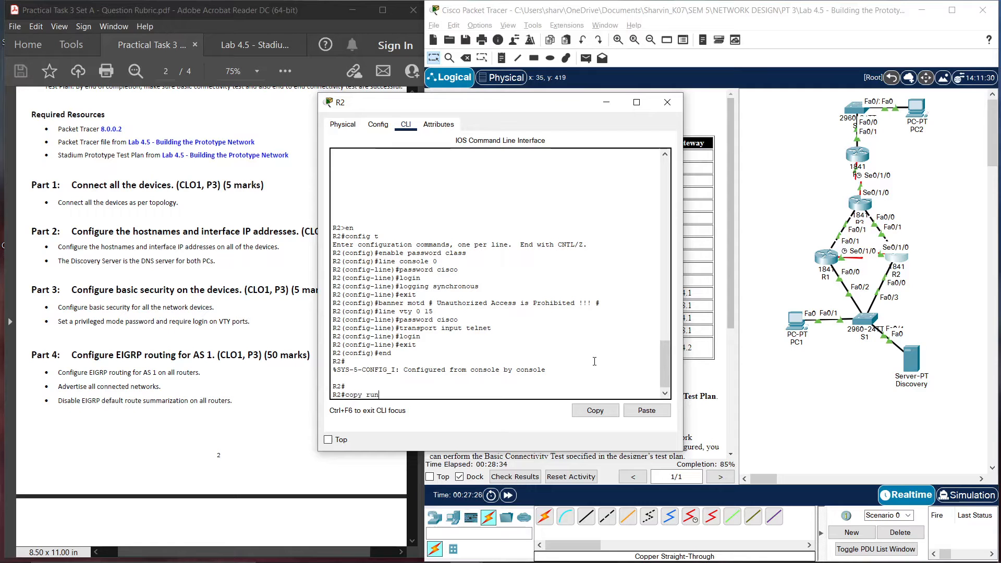
{"action": "type", "text": " start"}
{"action": "key", "text": "Return"}
{"action": "key", "text": "Return"}
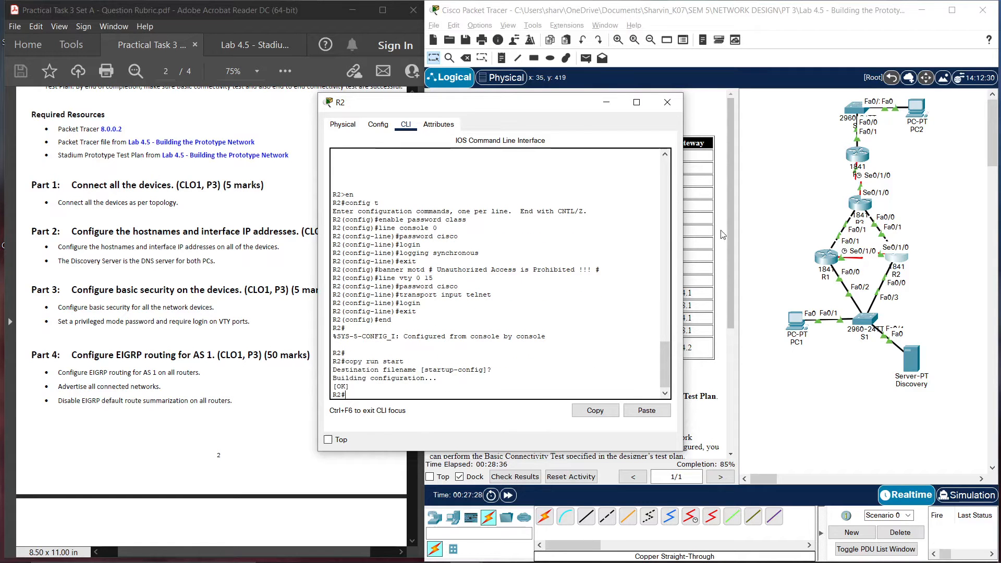
{"action": "left_click", "coordinate": [666, 102]}
{"action": "left_click", "coordinate": [861, 205]}
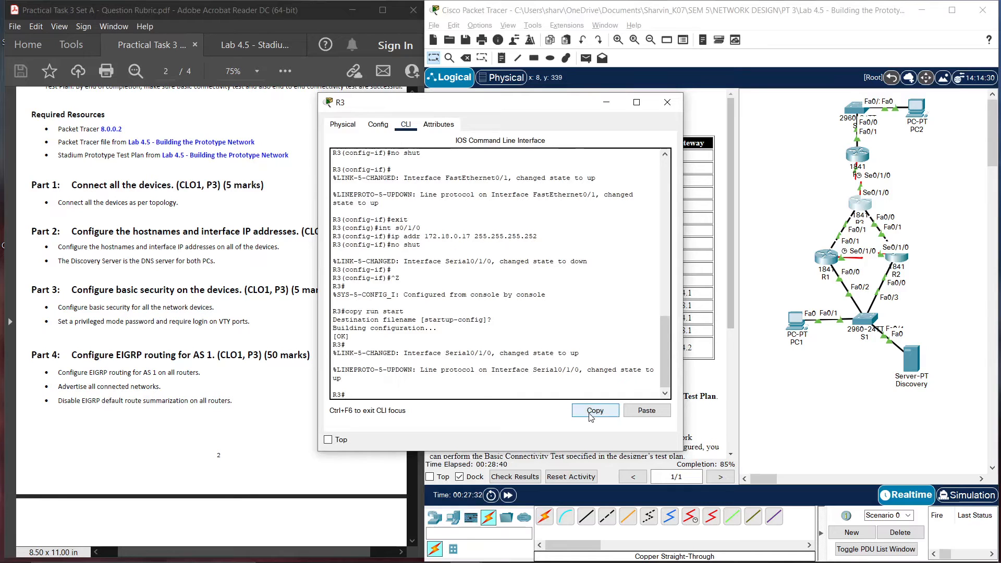
Paste the password and banner security commands into R3 and save them to startup
{"action": "type", "text": "configt t"}
{"action": "key", "text": "Return"}
{"action": "left_click", "coordinate": [646, 410]}
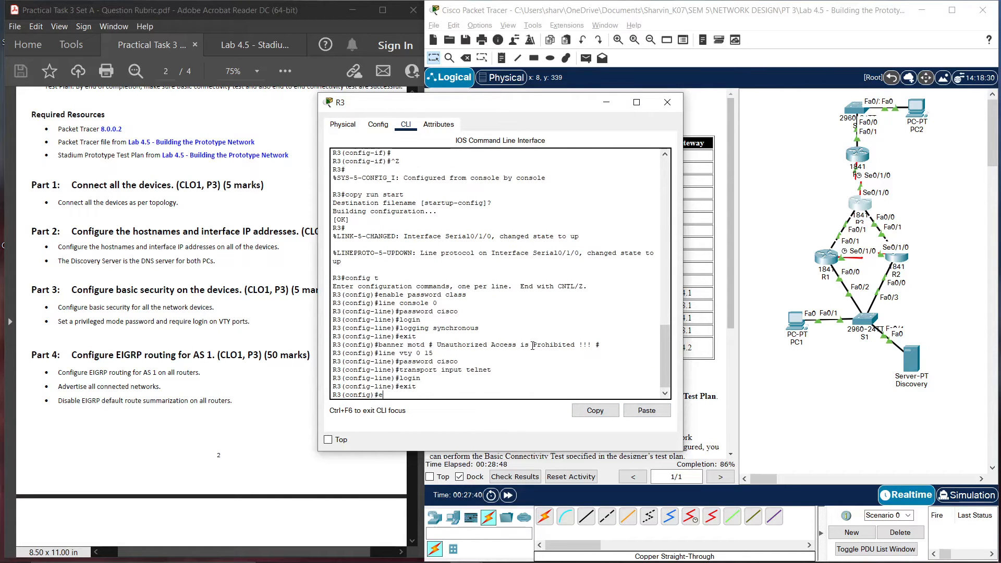
{"action": "key", "text": "ctrl+z"}
{"action": "key", "text": "Return"}
{"action": "key", "text": "Return"}
{"action": "type", "text": "c"}
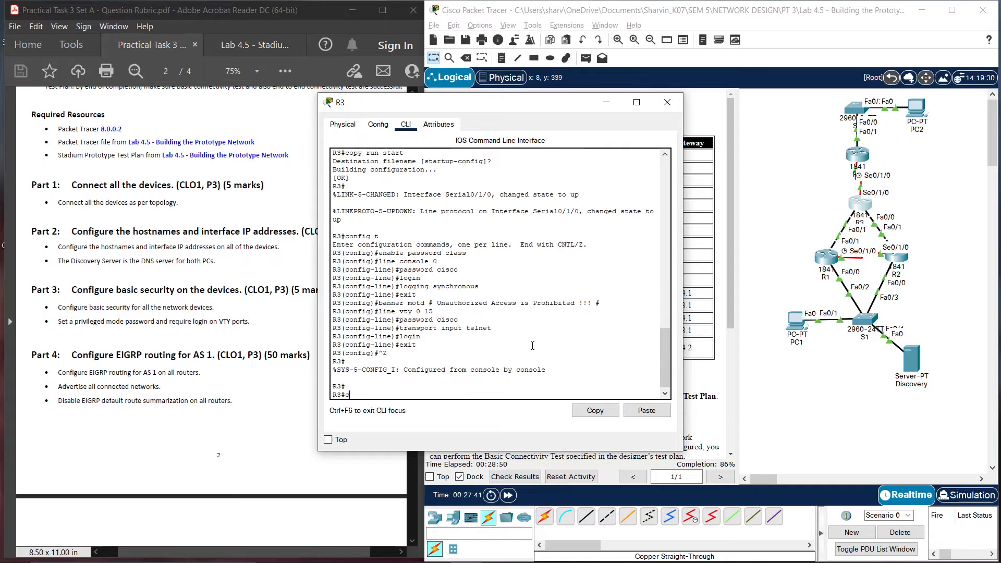
{"action": "type", "text": "opy run st"}
{"action": "key", "text": "Return"}
{"action": "key", "text": "Return"}
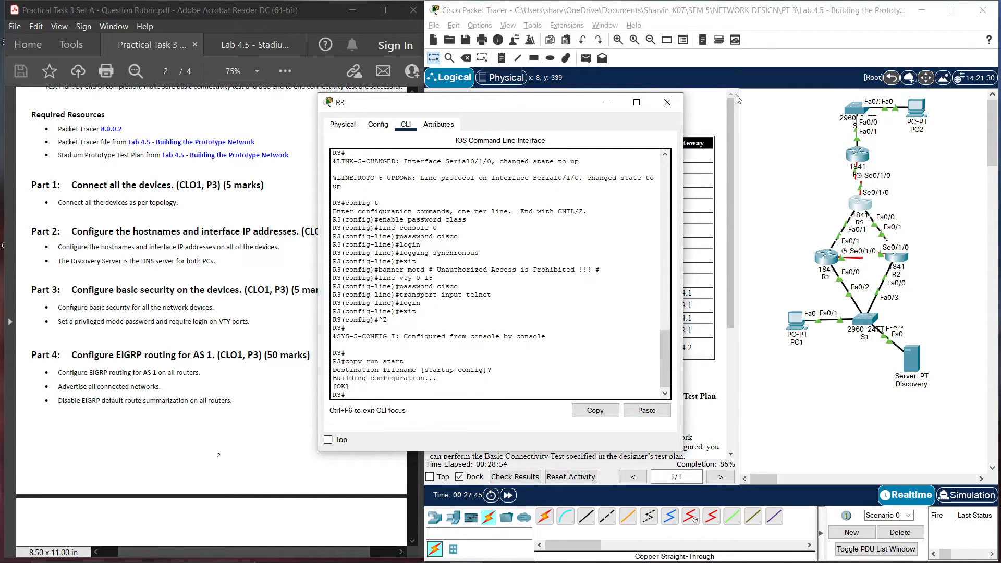
{"action": "left_click", "coordinate": [675, 102]}
Apply the same security commands on R4 and save its configuration to startup
{"action": "left_click", "coordinate": [851, 159]}
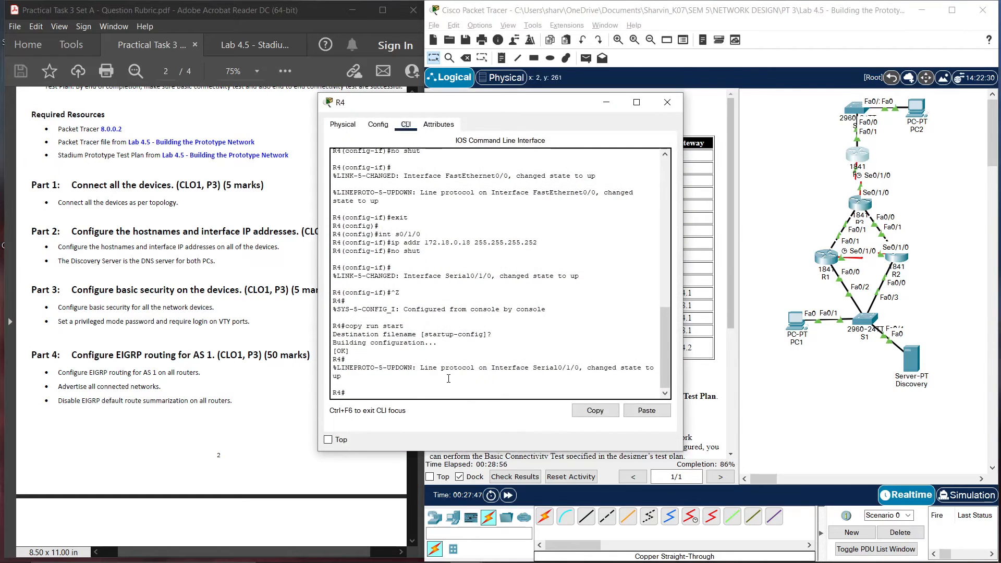
{"action": "type", "text": "conf t"}
{"action": "key", "text": "Return"}
{"action": "left_click", "coordinate": [646, 410]}
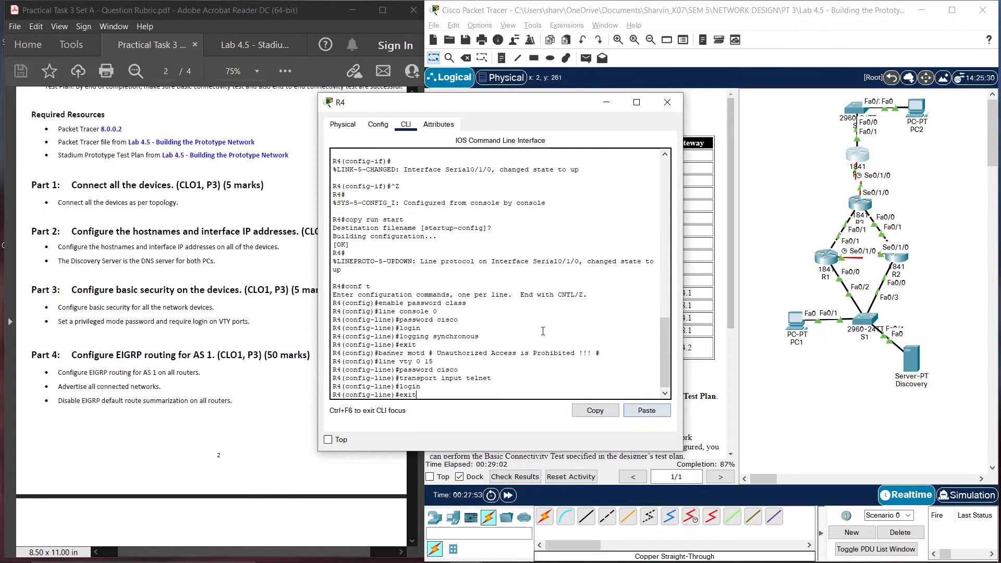
{"action": "key", "text": "Return"}
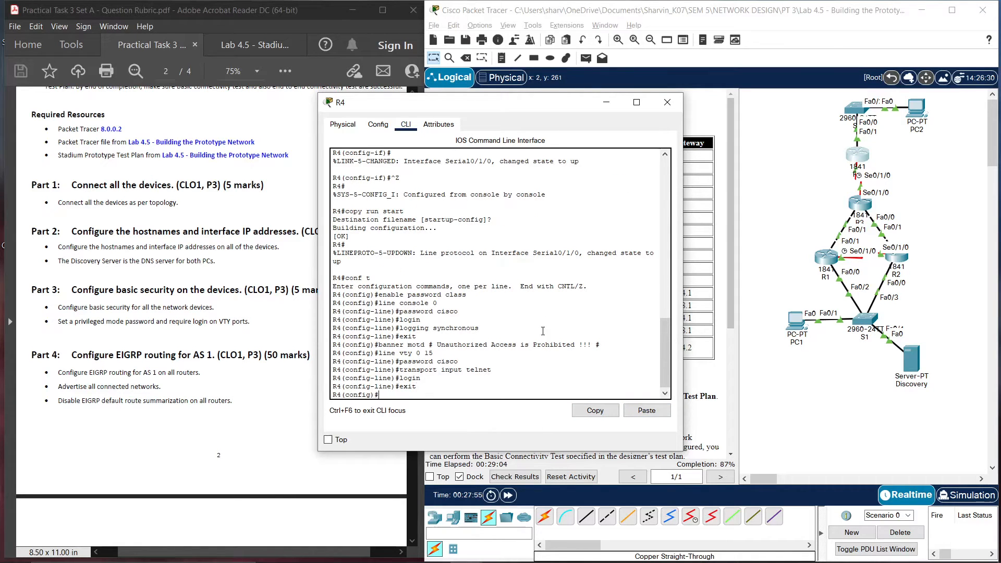
{"action": "key", "text": "ctrl+z"}
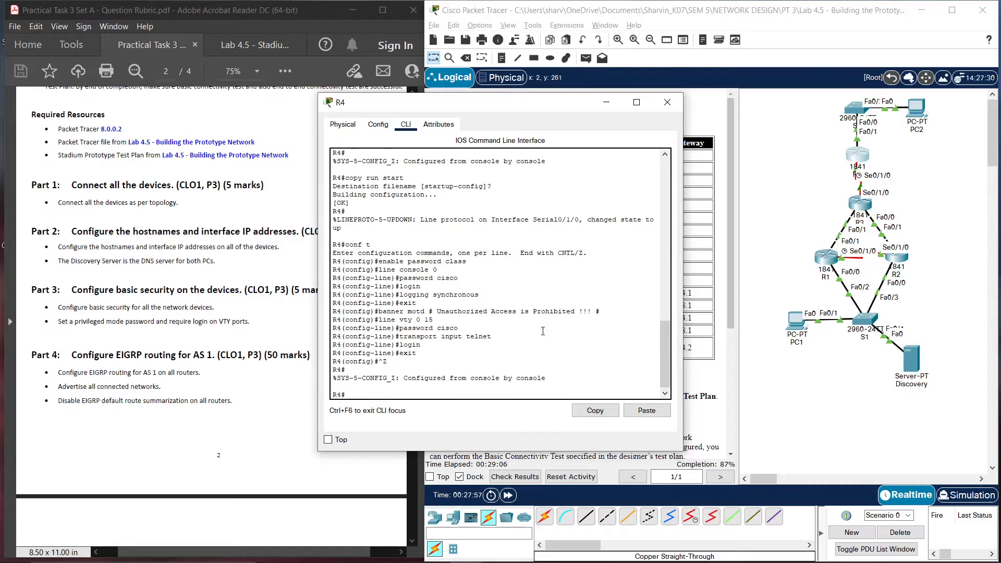
{"action": "type", "text": "copy run start"}
{"action": "key", "text": "Return"}
{"action": "key", "text": "Return"}
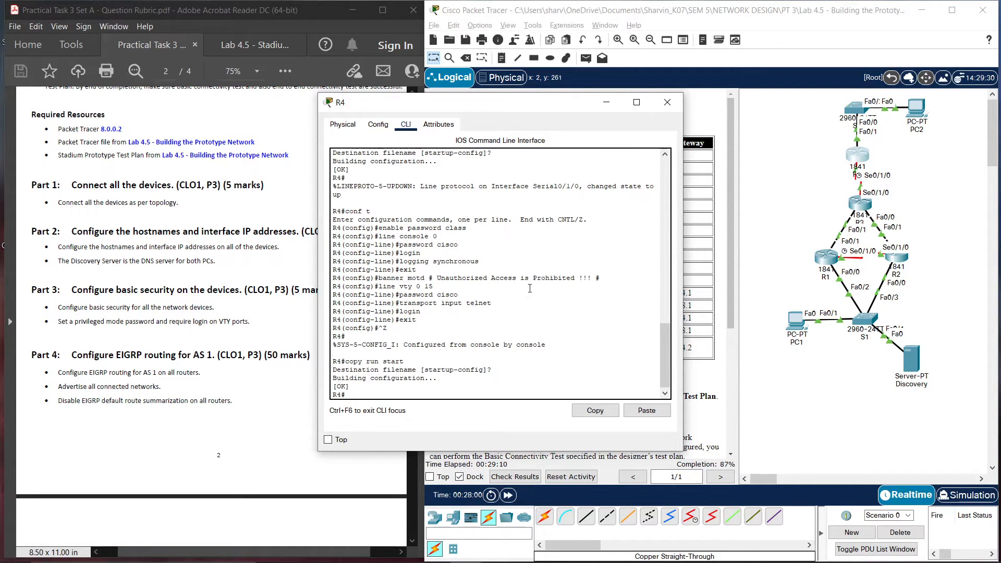
{"action": "left_click", "coordinate": [668, 102]}
{"action": "left_click", "coordinate": [851, 327]}
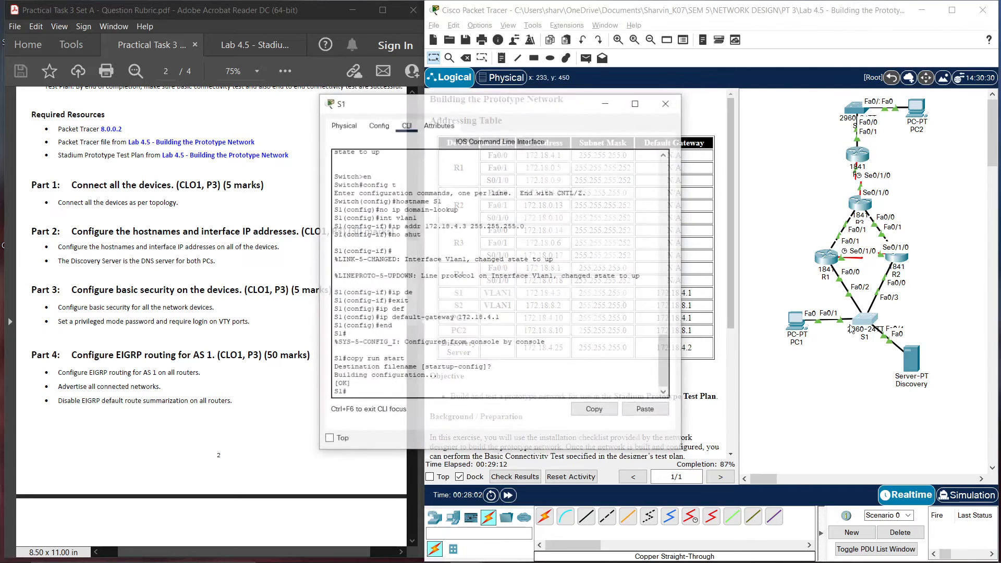
Paste the password and banner security commands into S1 and save them to startup
{"action": "left_click", "coordinate": [382, 397]}
{"action": "type", "text": "conf"}
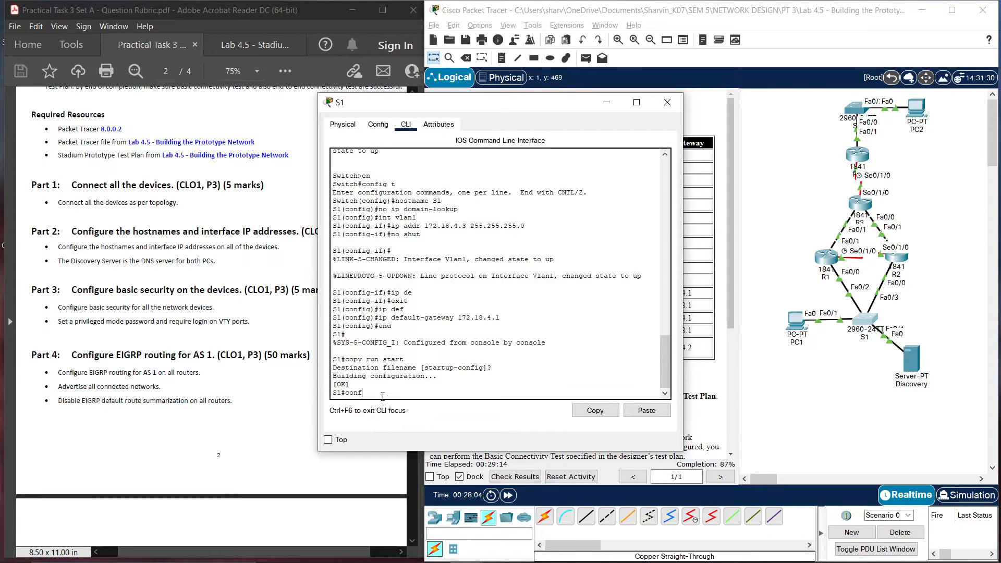
{"action": "type", "text": "ig t"}
{"action": "key", "text": "Return"}
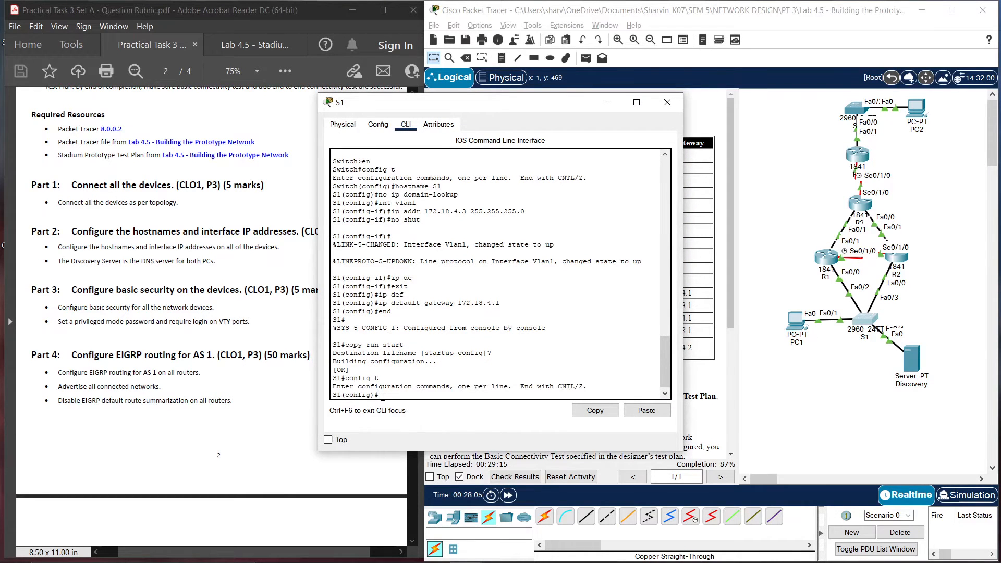
{"action": "left_click", "coordinate": [647, 411]}
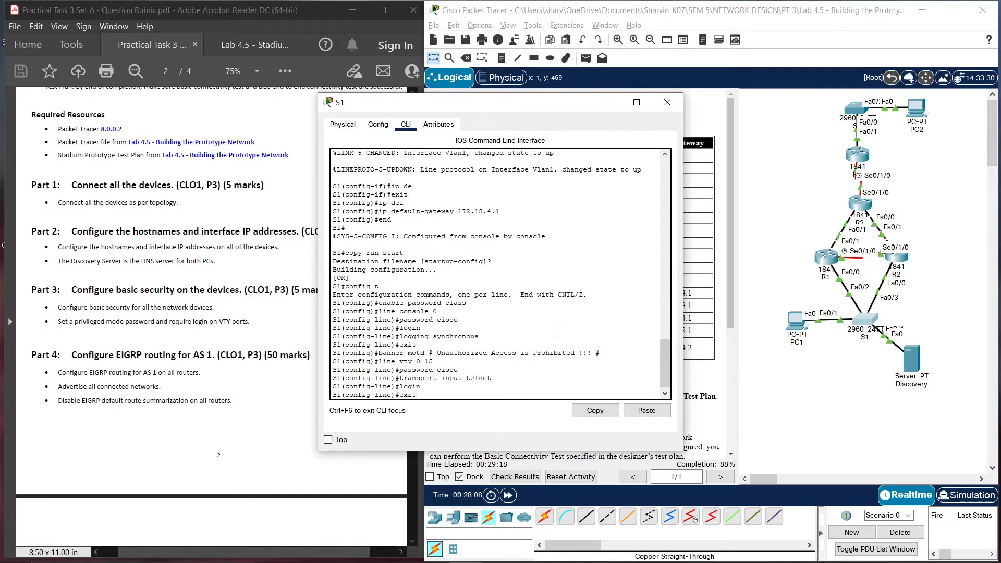
{"action": "key", "text": "ctrl+z"}
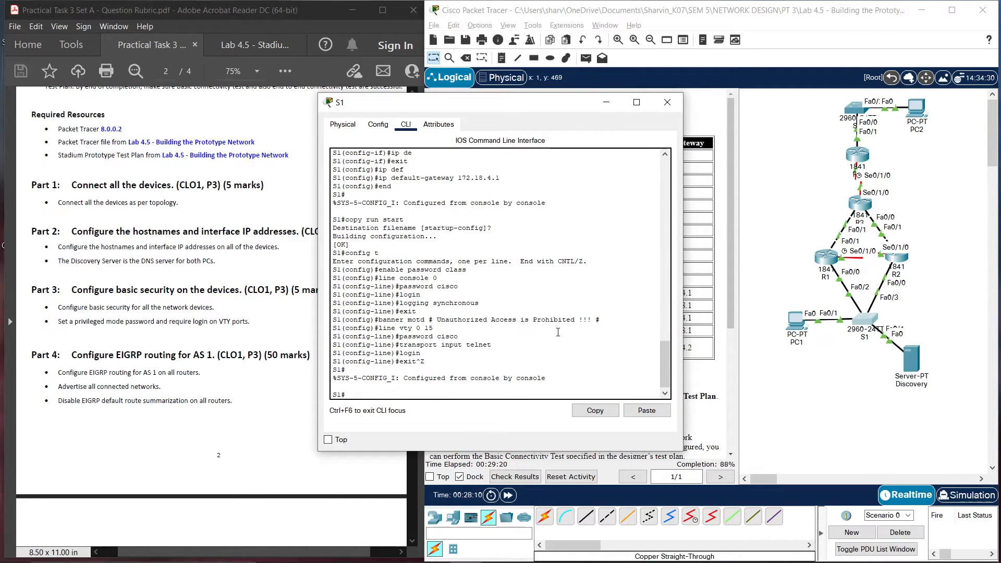
{"action": "type", "text": "copy run start"}
{"action": "key", "text": "Return"}
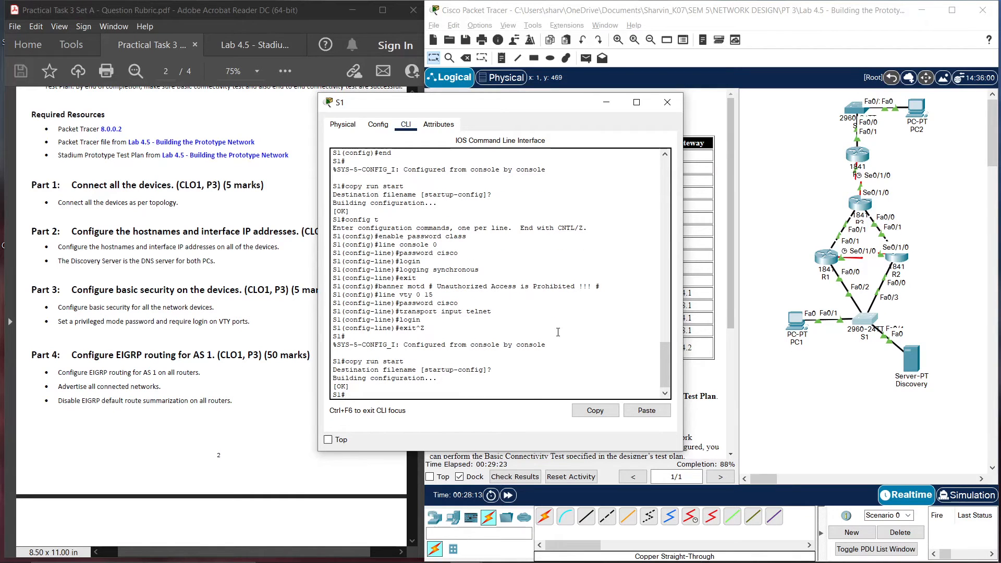
{"action": "left_click", "coordinate": [667, 103]}
Reopen R4 briefly to check its configuration, then close it
{"action": "left_click", "coordinate": [856, 157]}
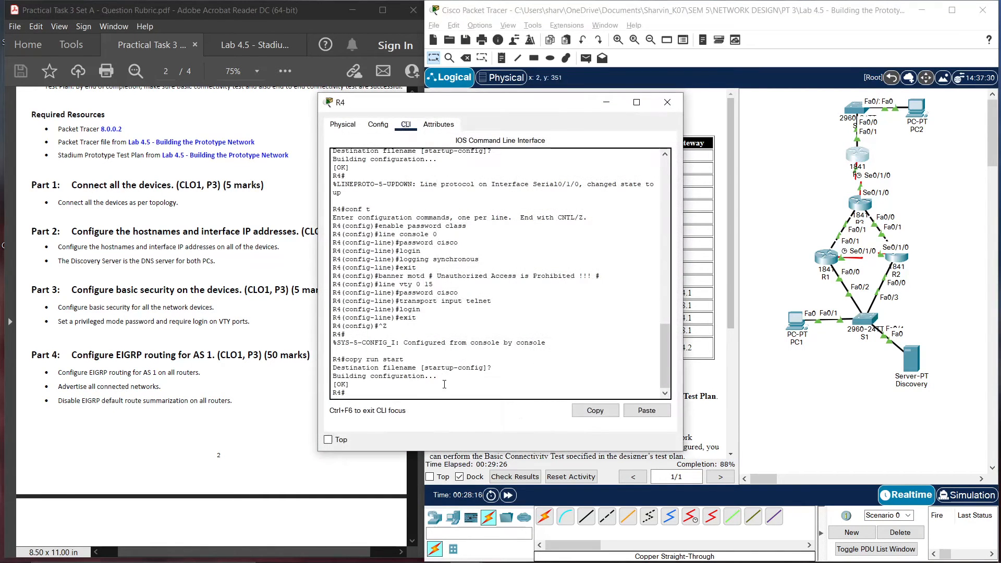
{"action": "left_click", "coordinate": [669, 103]}
{"action": "left_click", "coordinate": [855, 107]}
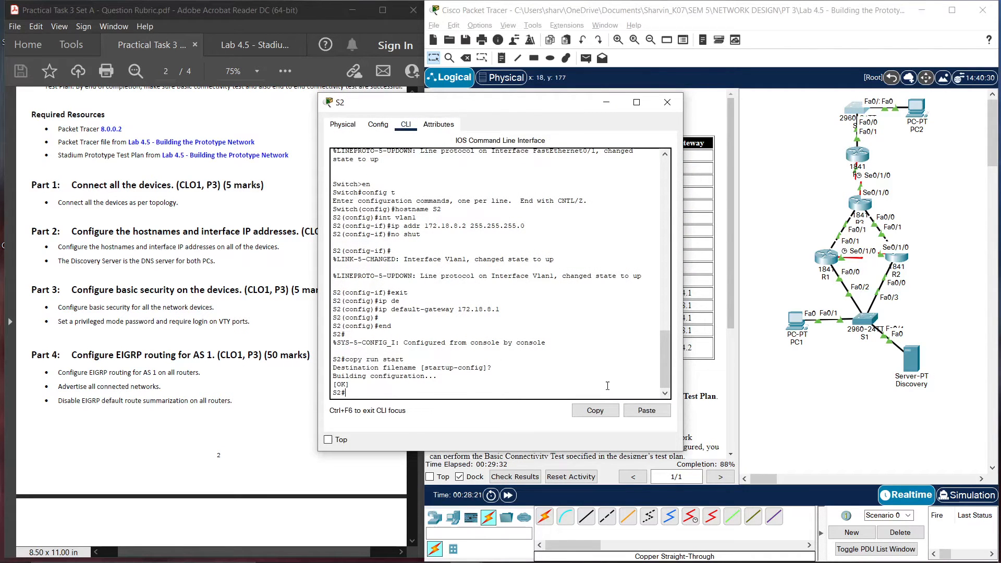
Paste the password, banner and telnet security commands into S2, save to startup-config, and close it
{"action": "type", "text": "config t"}
{"action": "key", "text": "Return"}
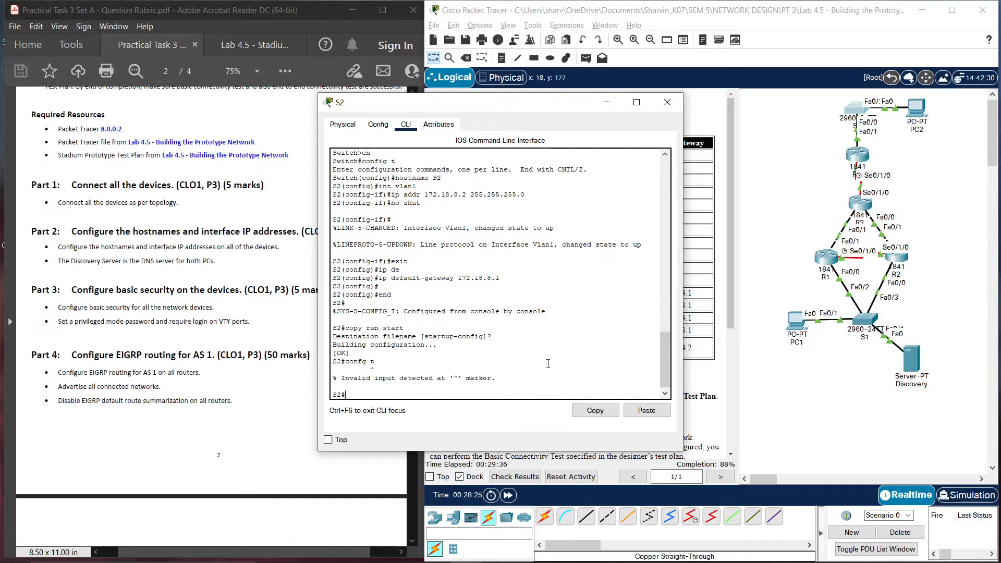
{"action": "type", "text": "config ti"}
{"action": "key", "text": "Return"}
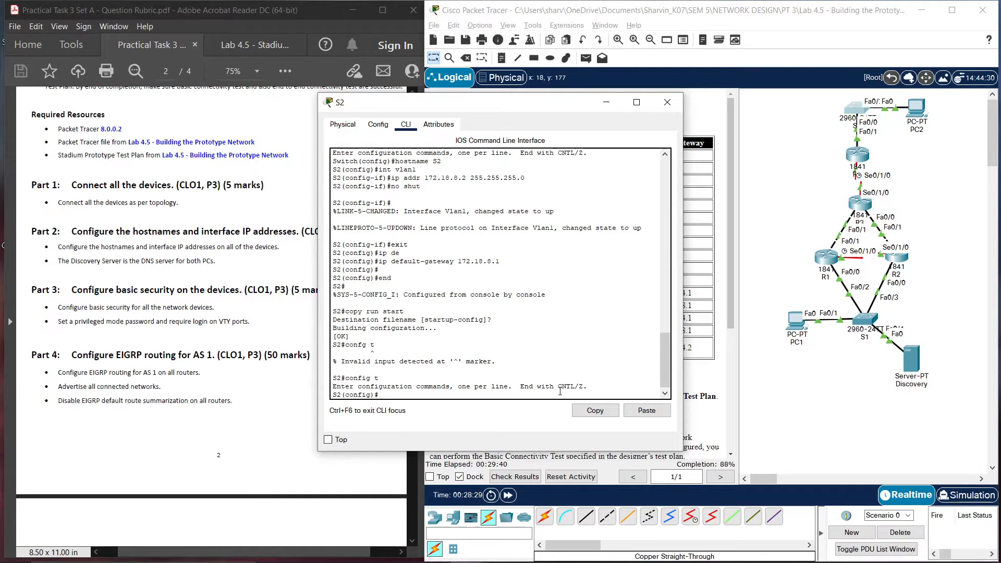
{"action": "left_click", "coordinate": [652, 410]}
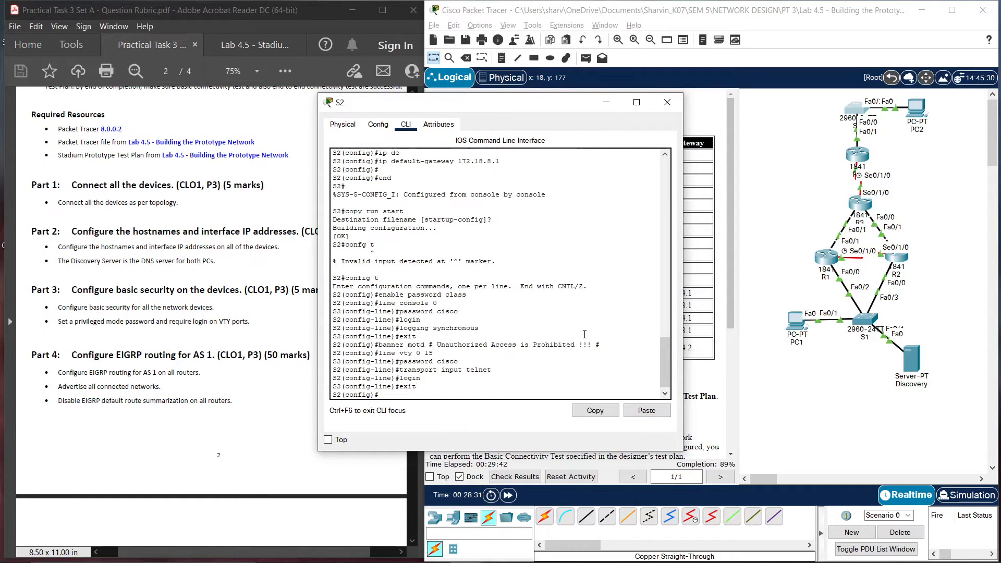
{"action": "key", "text": "ctrl+z"}
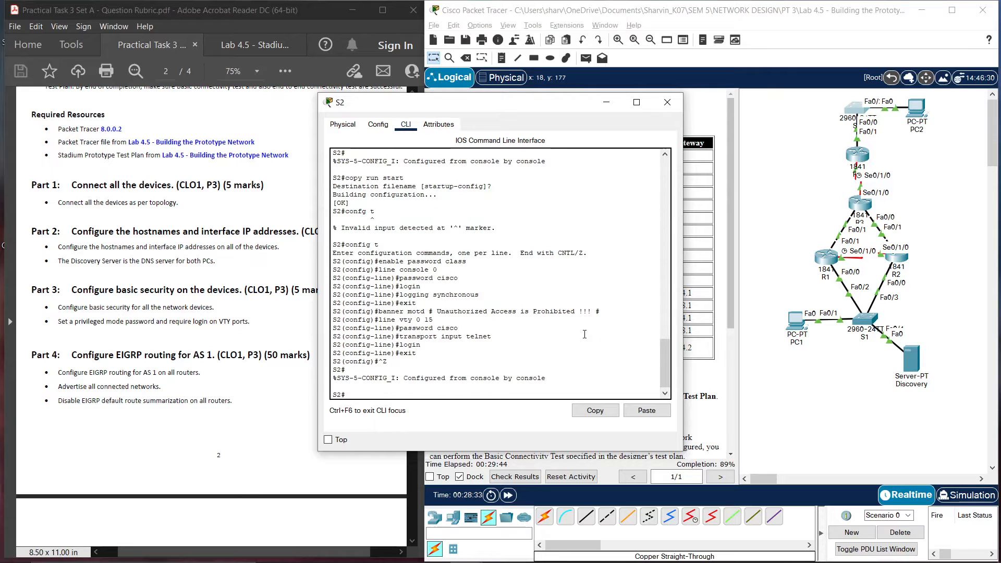
{"action": "type", "text": "config t"}
{"action": "key", "text": "Up"}
{"action": "key", "text": "Up"}
{"action": "key", "text": "Return"}
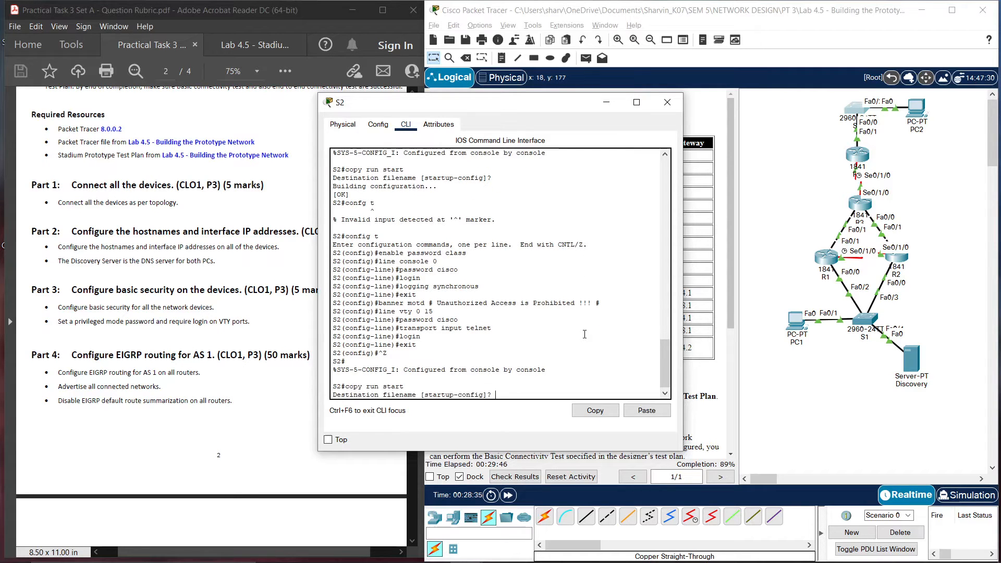
{"action": "key", "text": "Return"}
{"action": "left_click", "coordinate": [667, 102]}
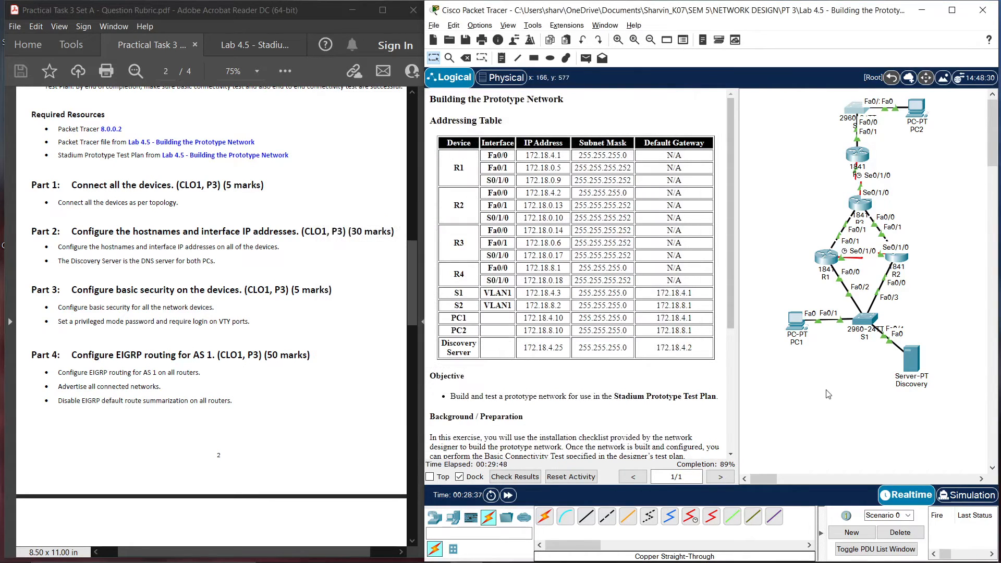
Scroll the rubric PDF down through the EIGRP AS 1 routing requirements toward Part 5
{"action": "scroll", "coordinate": [330, 364], "scroll_direction": "down", "scroll_amount": 2}
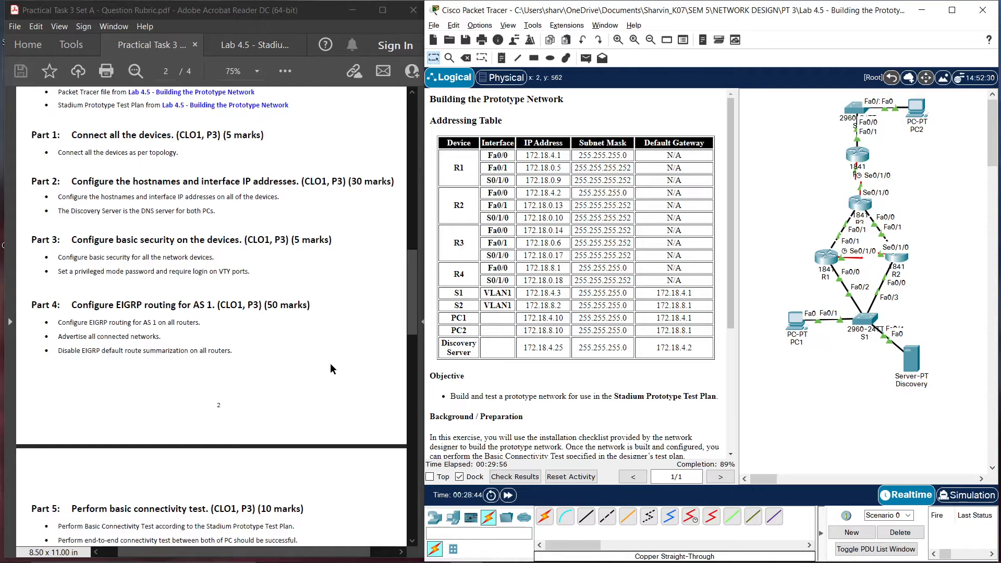
{"action": "scroll", "coordinate": [118, 348], "scroll_direction": "down", "scroll_amount": 2}
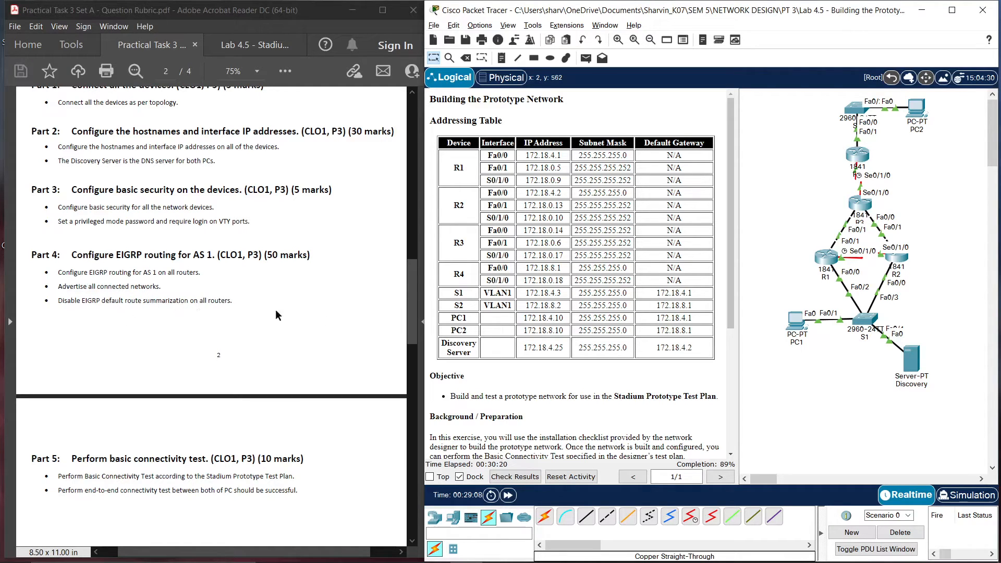
Start EIGRP AS 1 on R1 and list its directly connected networks
{"action": "left_click", "coordinate": [825, 259]}
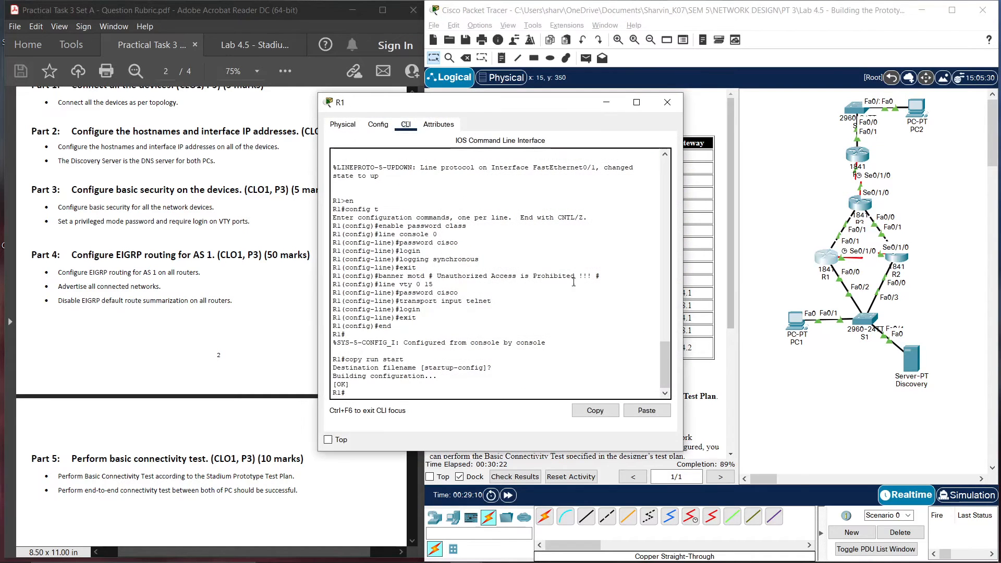
{"action": "type", "text": "config t"}
{"action": "key", "text": "Return"}
{"action": "type", "text": "rout"}
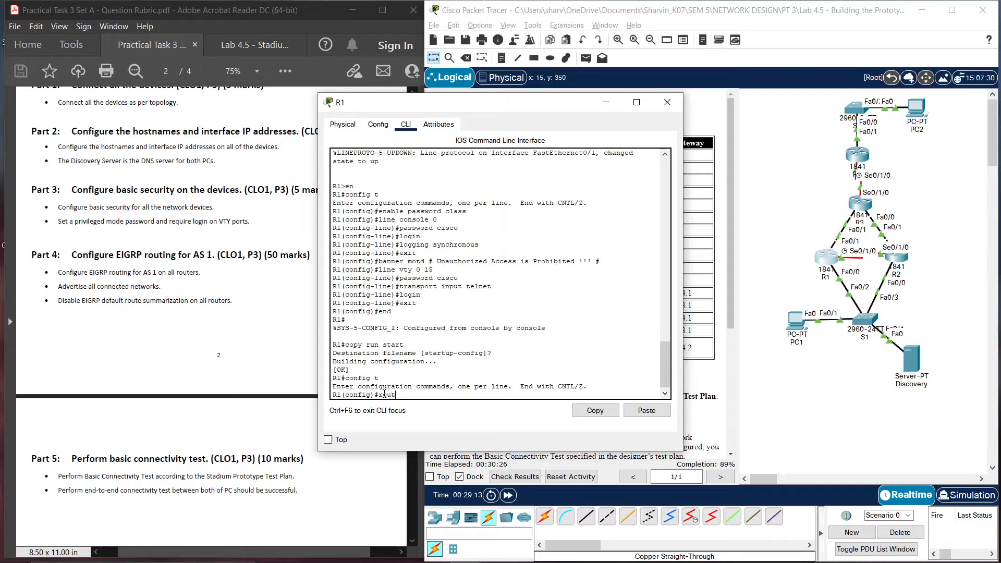
{"action": "type", "text": "er eigrp 1"}
{"action": "key", "text": "Return"}
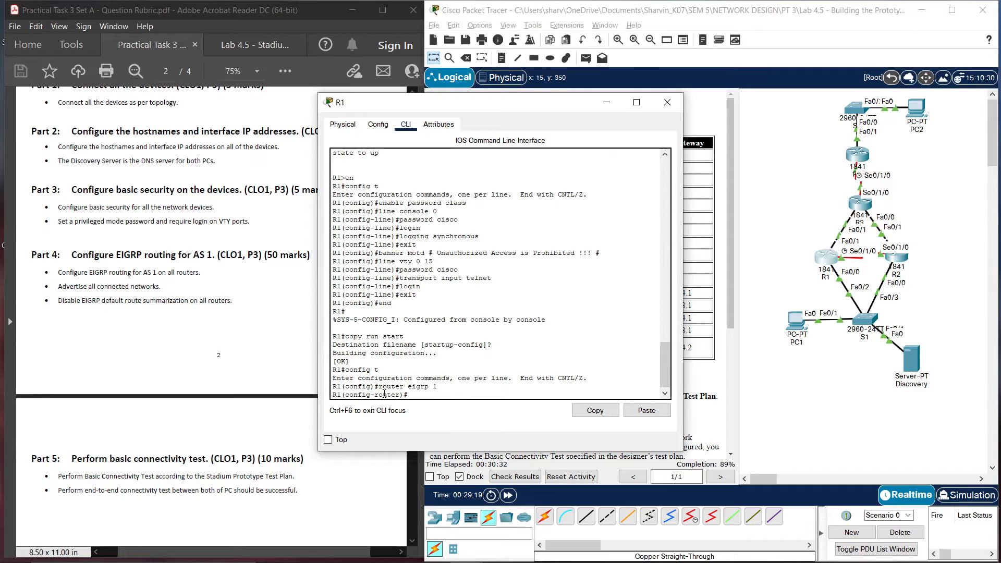
{"action": "type", "text": "do sh ip rou c"}
{"action": "key", "text": "Return"}
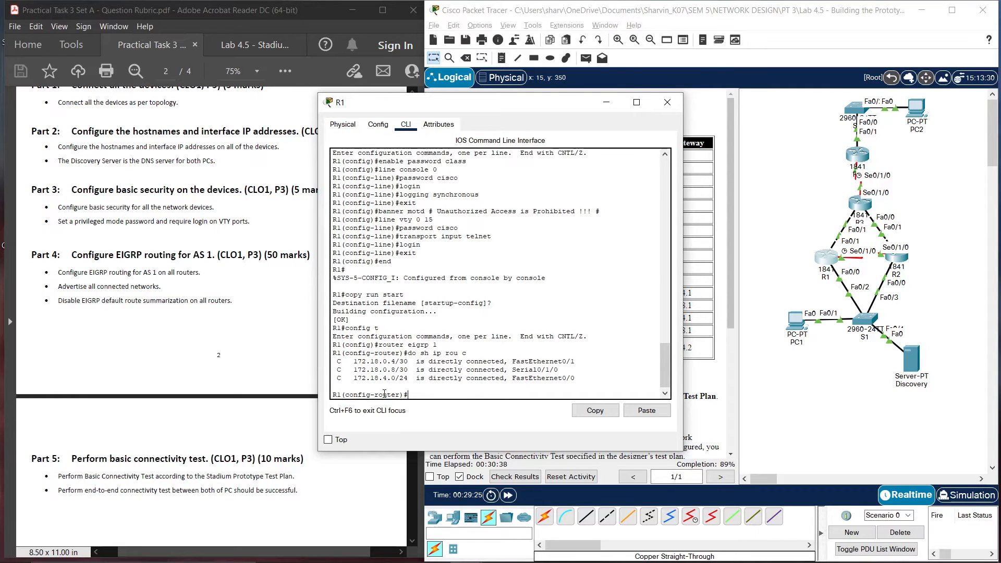
Advertise networks 172.18.0.4, 172.18.0.8 and 172.18.4.0 in R1's EIGRP process
{"action": "type", "text": "net"}
{"action": "key", "text": "Tab"}
{"action": "type", "text": "172"}
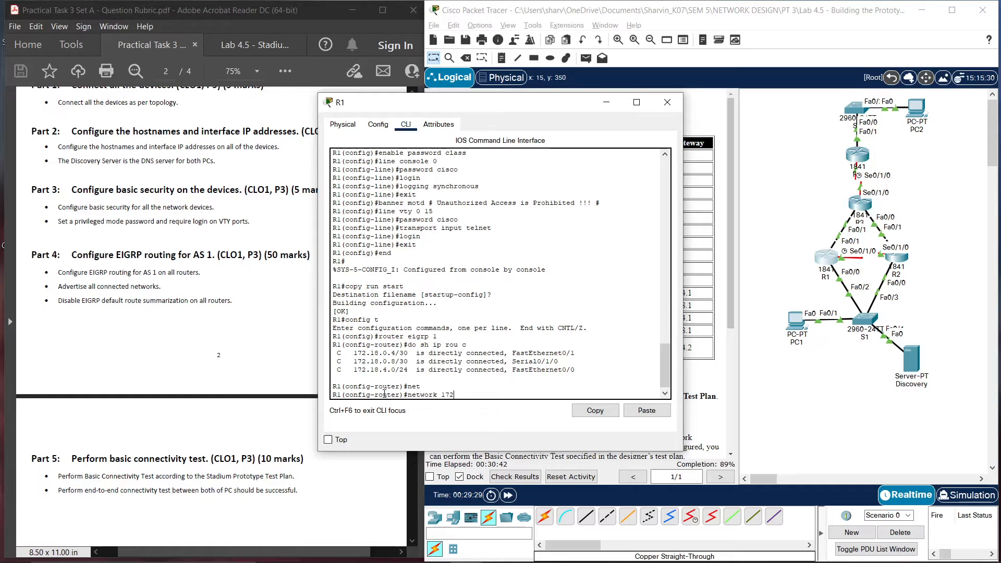
{"action": "type", "text": ".18.0.3"}
{"action": "key", "text": "BackSpace"}
{"action": "type", "text": "4"}
{"action": "key", "text": "Return"}
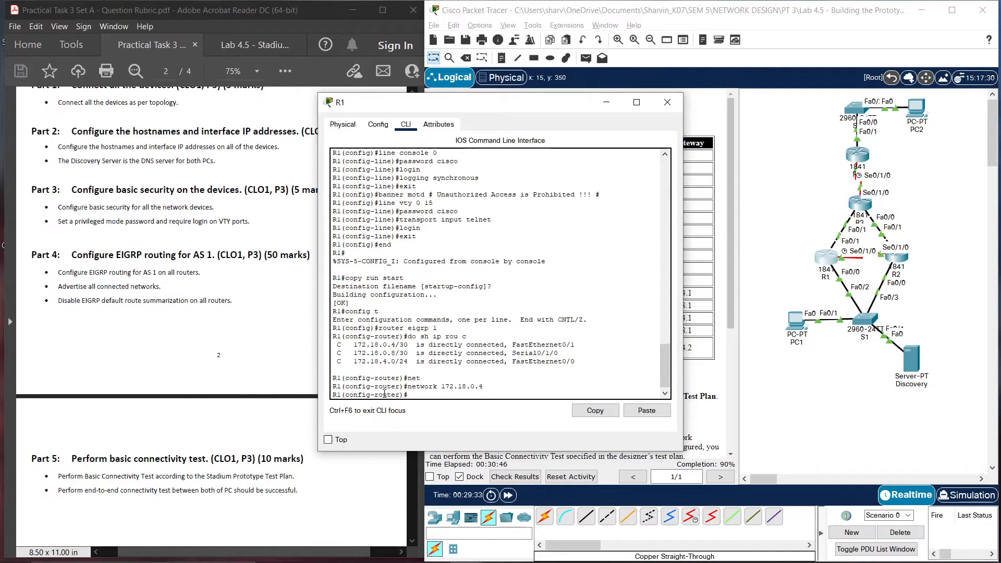
{"action": "key", "text": "Up"}
{"action": "key", "text": "BackSpace"}
{"action": "type", "text": "8.0.8"}
{"action": "key", "text": "Return"}
{"action": "key", "text": "Up"}
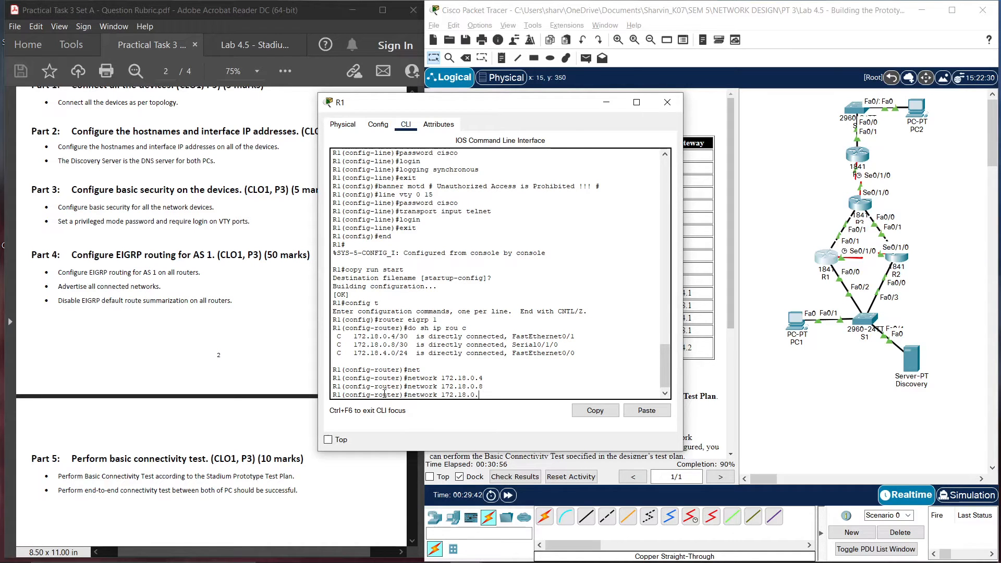
{"action": "type", "text": "0"}
{"action": "key", "text": "Left"}
{"action": "key", "text": "Left"}
{"action": "type", "text": "4"}
{"action": "key", "text": "Left"}
{"action": "key", "text": "BackSpace"}
{"action": "key", "text": "Return"}
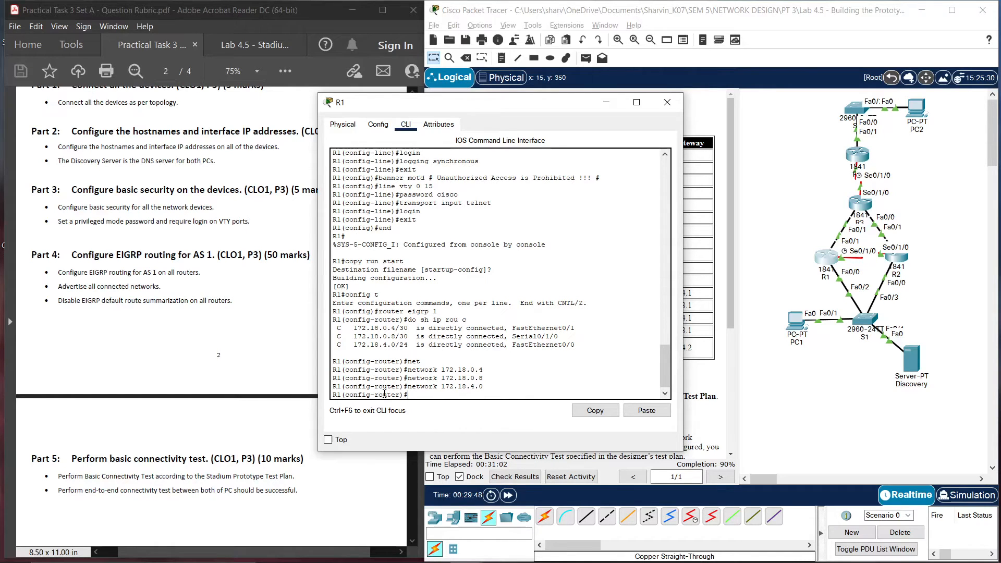
Disable EIGRP auto-summary on R1 and save its configuration to startup
{"action": "type", "text": "no auto-"}
{"action": "key", "text": "Tab"}
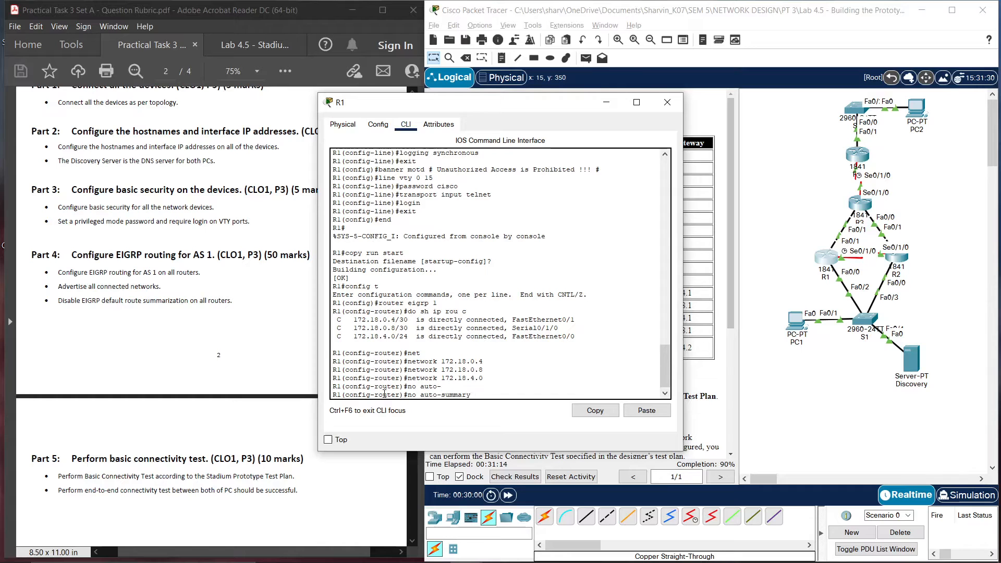
{"action": "key", "text": "Return"}
{"action": "type", "text": "end"}
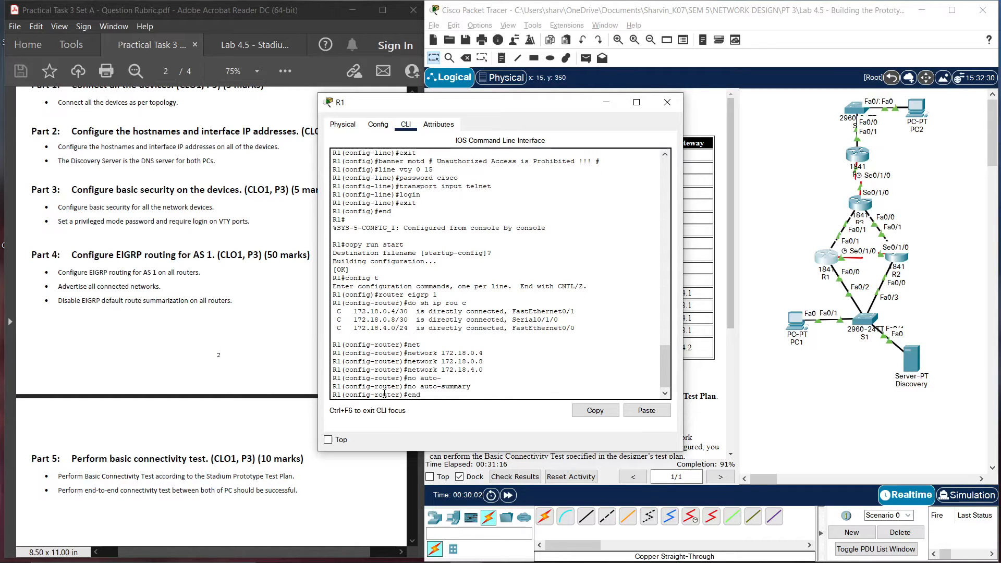
{"action": "key", "text": "Return"}
{"action": "key", "text": "Return"}
{"action": "type", "text": "copy run s"}
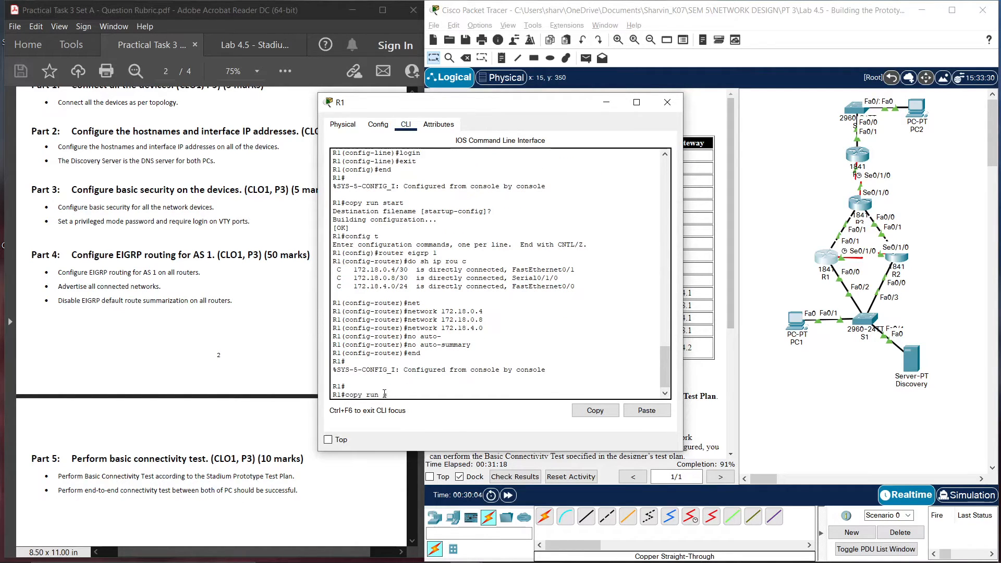
{"action": "type", "text": "tart"}
{"action": "key", "text": "Return"}
{"action": "key", "text": "Return"}
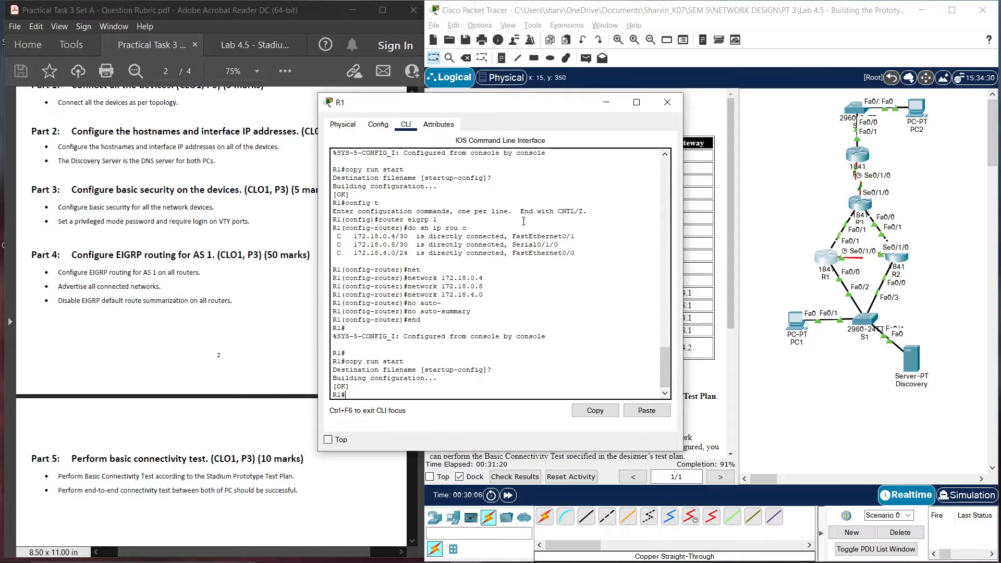
{"action": "left_click", "coordinate": [667, 103]}
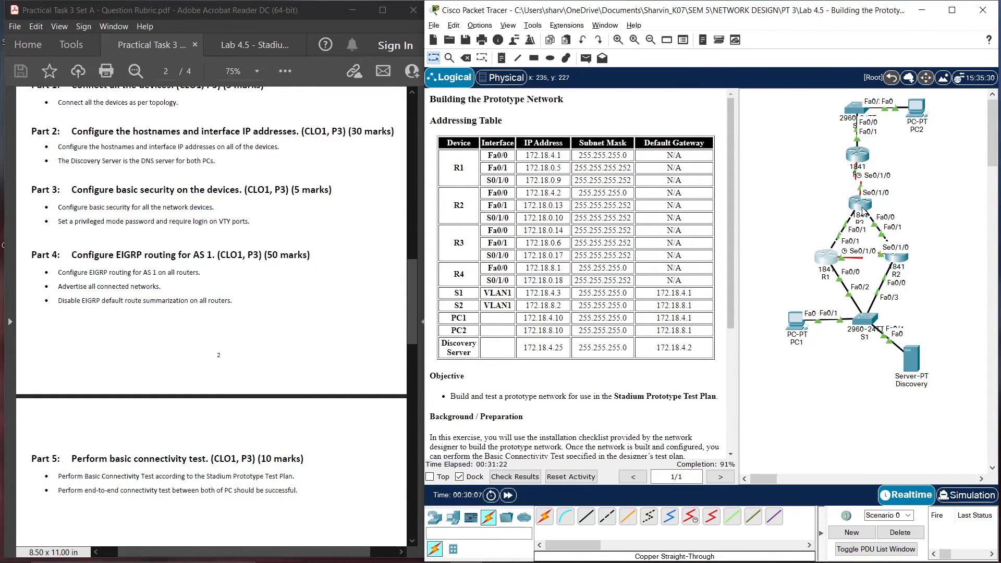
Start EIGRP AS 1 on R2 and list its directly connected networks
{"action": "left_click", "coordinate": [857, 204]}
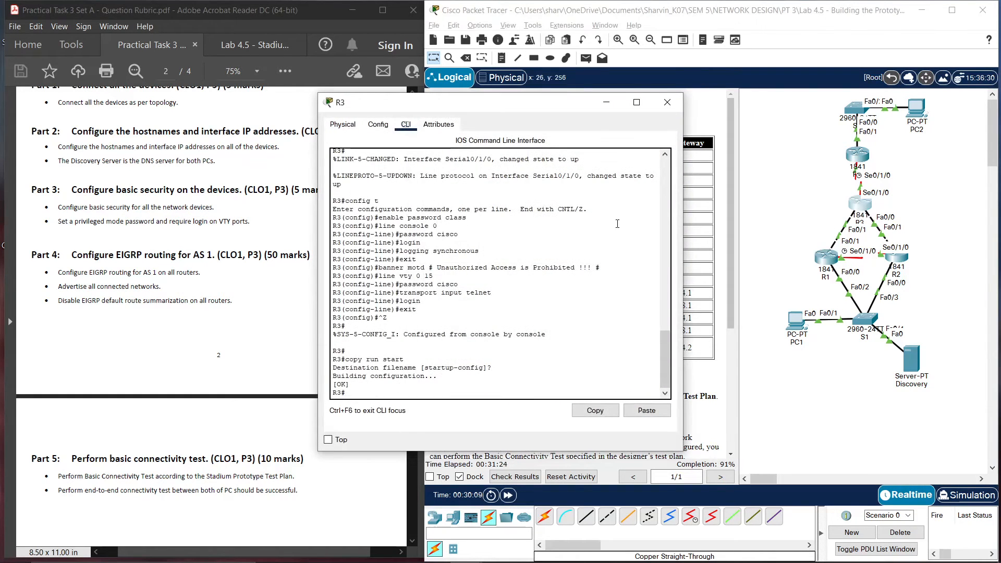
{"action": "left_click", "coordinate": [668, 103]}
{"action": "left_click", "coordinate": [896, 260]}
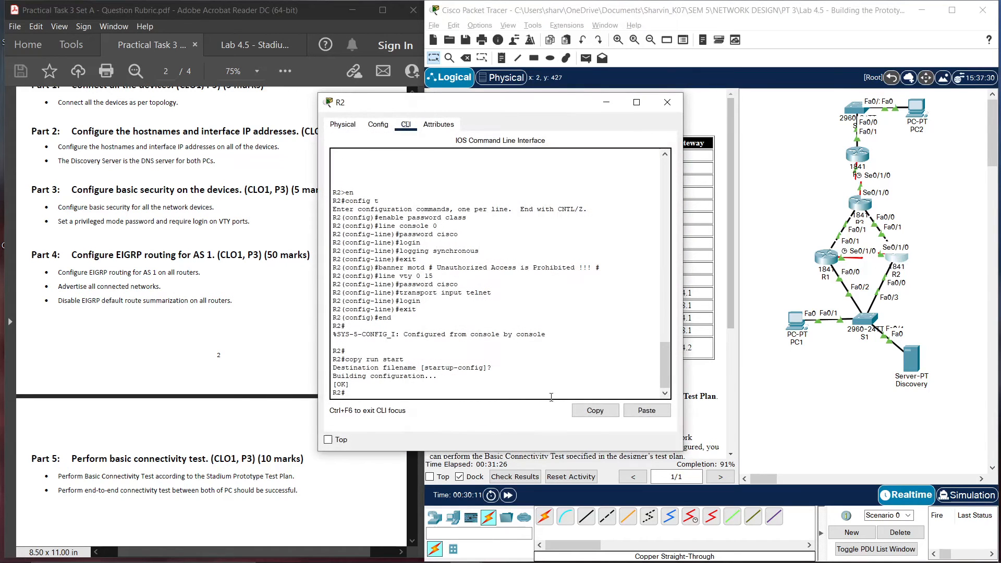
{"action": "left_click", "coordinate": [397, 387]}
{"action": "type", "text": "config t"}
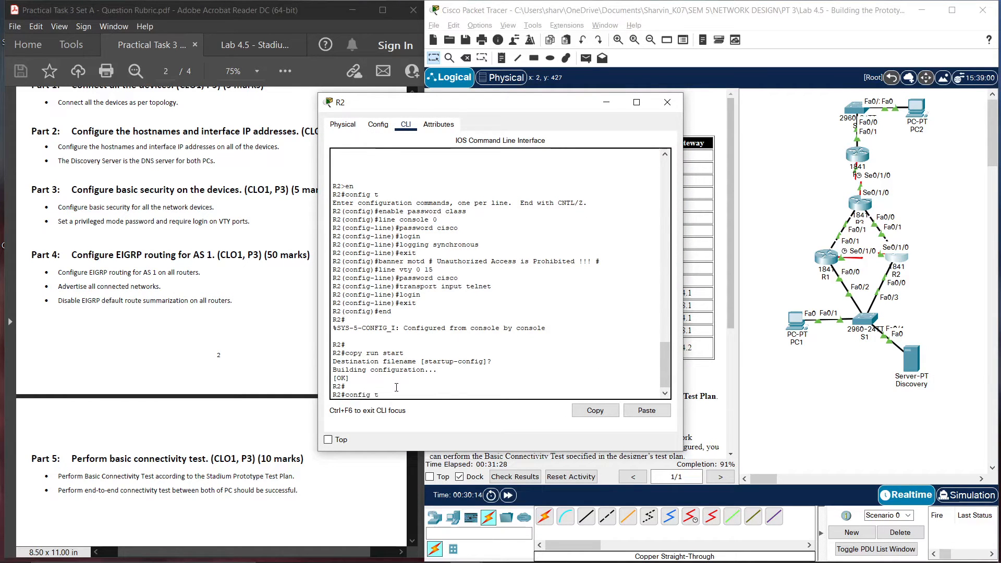
{"action": "key", "text": "Return"}
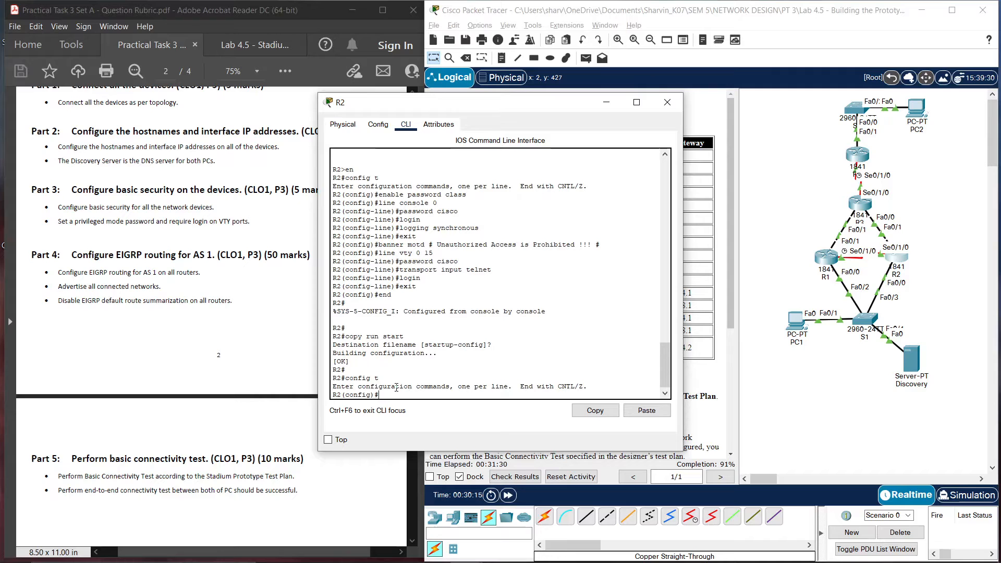
{"action": "type", "text": "router eigrp 1"}
{"action": "key", "text": "Return"}
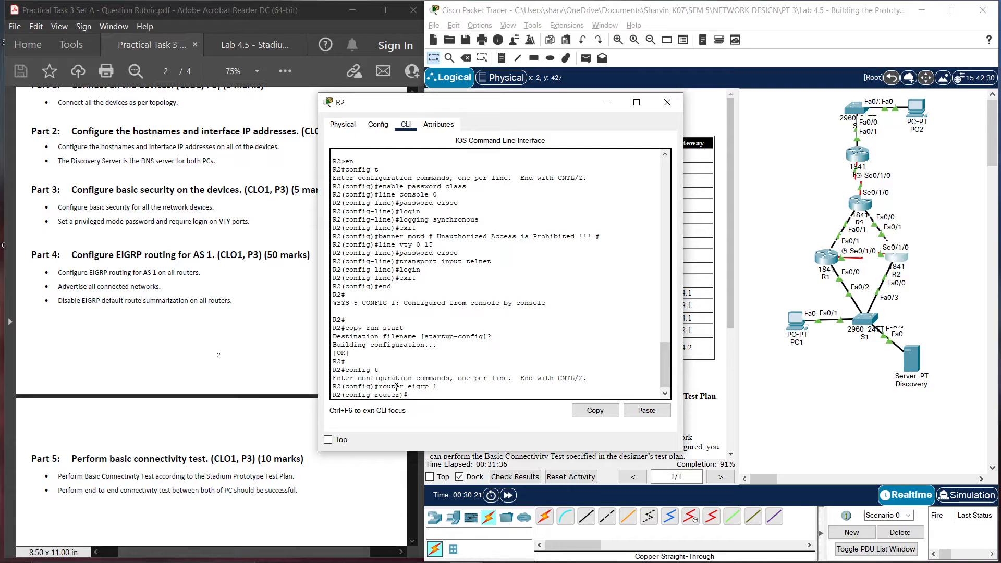
{"action": "type", "text": "do sh ip rou c"}
{"action": "key", "text": "Return"}
Advertise networks 172.18.0.8, 172.18.0.12 and 172.18.4.0 in R2's EIGRP process
{"action": "type", "text": "net"}
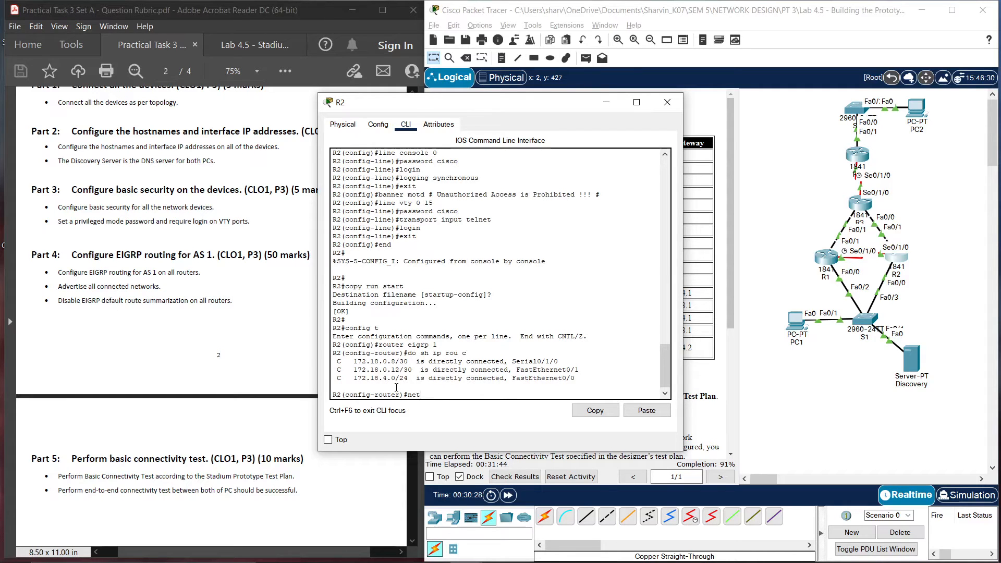
{"action": "type", "text": " 172"}
{"action": "type", "text": ".18.0.8"}
{"action": "key", "text": "Return"}
{"action": "key", "text": "Return"}
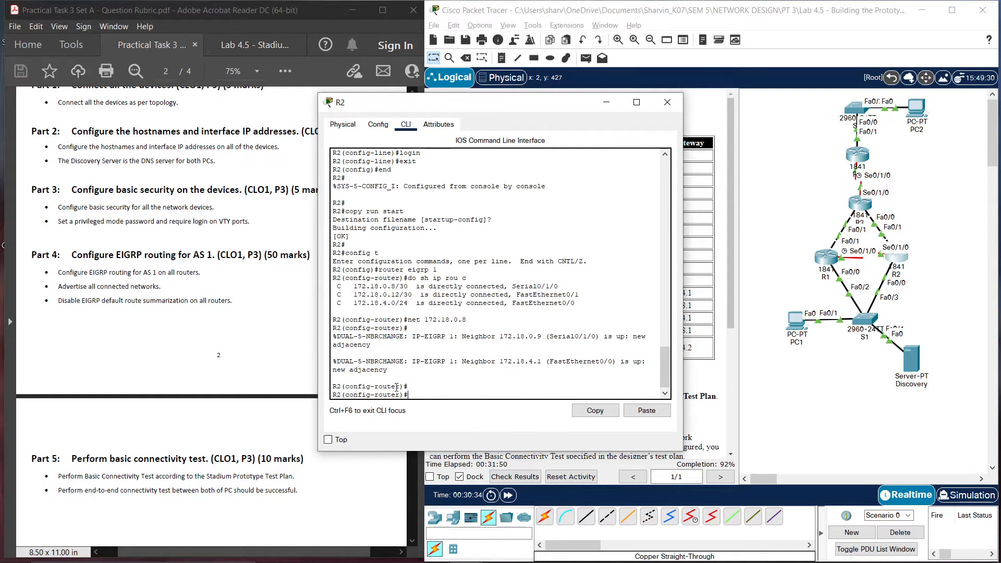
{"action": "type", "text": "net 172.18.0.12"}
{"action": "key", "text": "Return"}
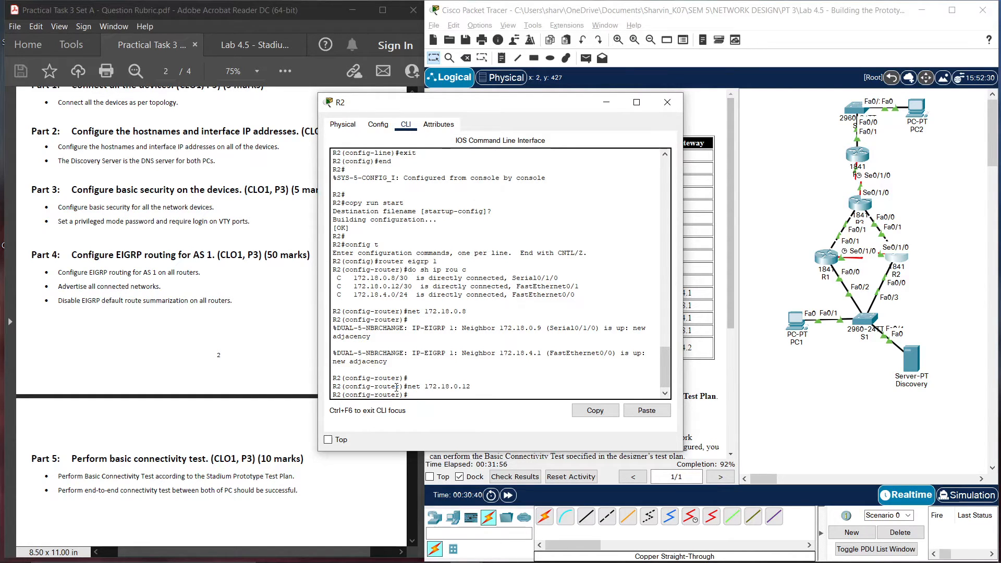
{"action": "key", "text": "Up"}
{"action": "type", "text": "4.0"}
{"action": "key", "text": "Return"}
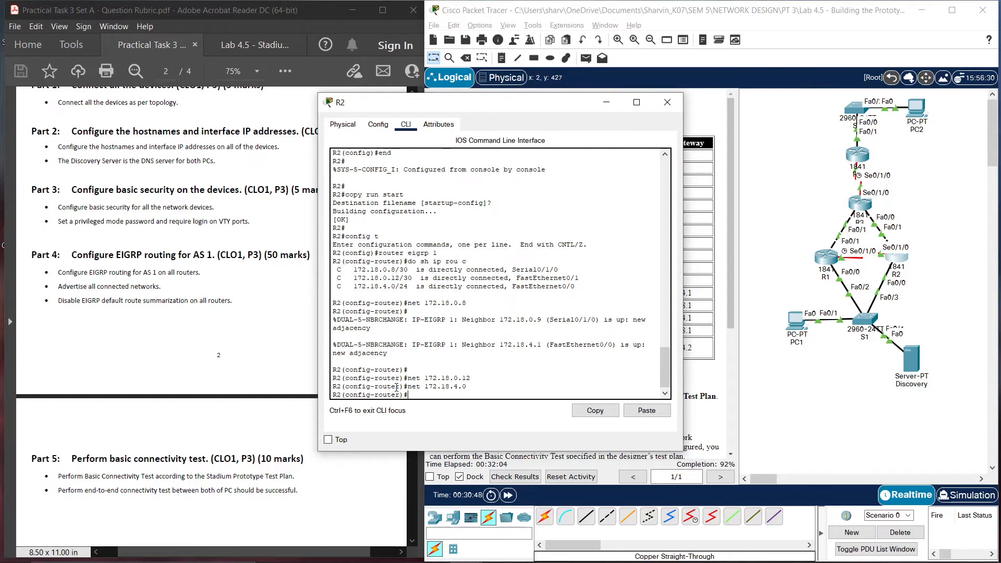
Disable EIGRP auto-summary on R2, save to startup-config, and close R2
{"action": "type", "text": "no auto-su"}
{"action": "key", "text": "Tab"}
{"action": "key", "text": "Return"}
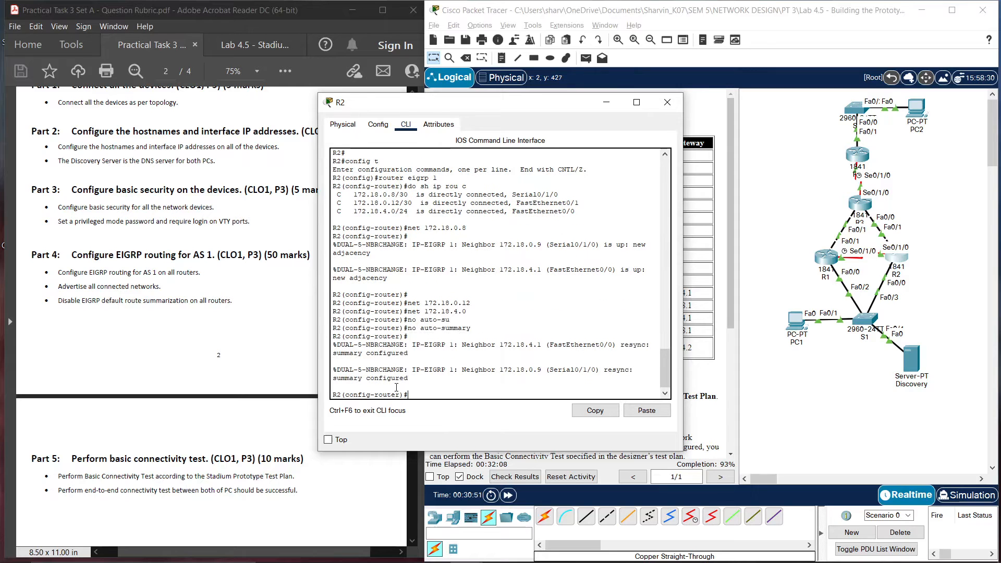
{"action": "type", "text": "end"}
{"action": "key", "text": "Return"}
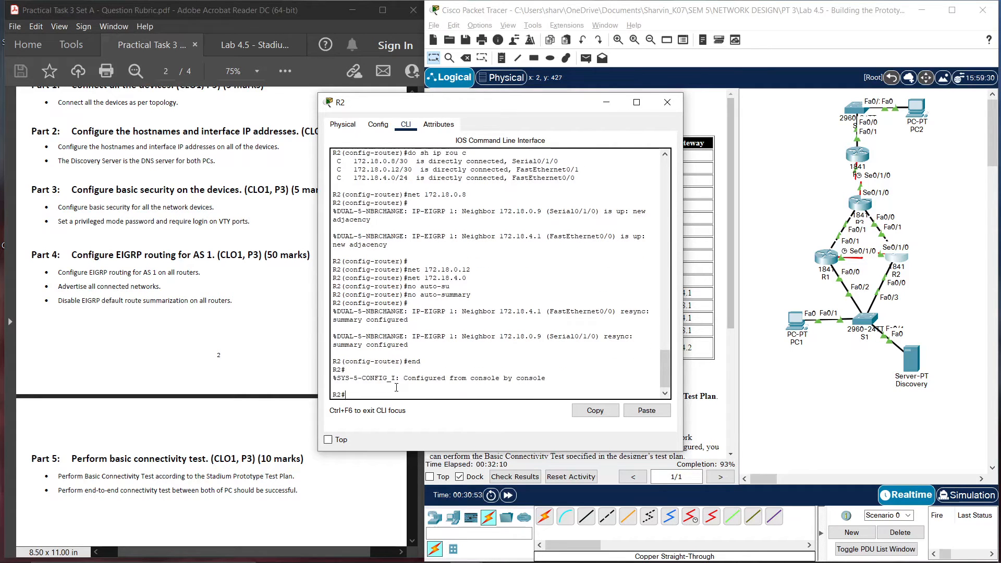
{"action": "type", "text": "copy run start"}
{"action": "key", "text": "Return"}
{"action": "key", "text": "Return"}
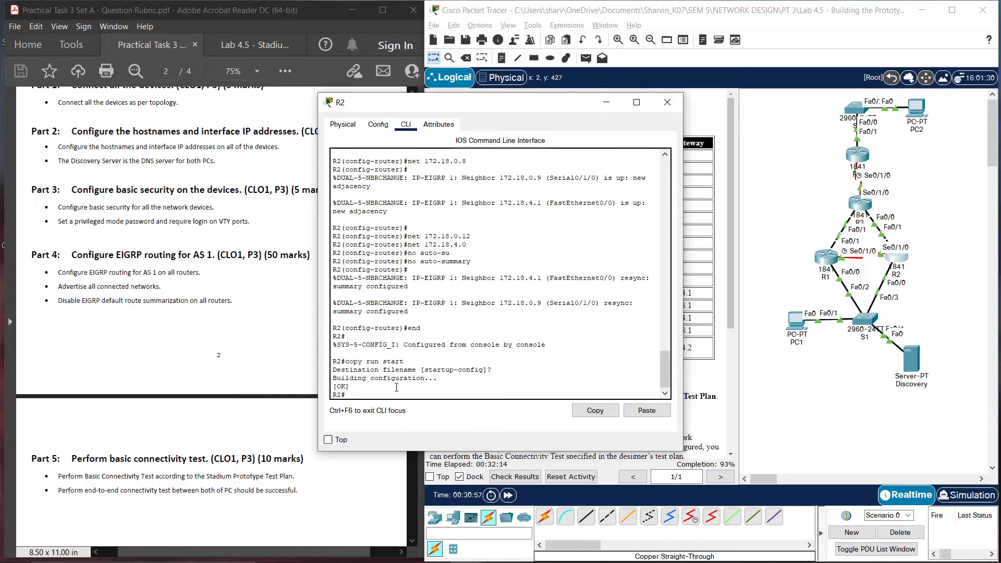
{"action": "left_click", "coordinate": [671, 103]}
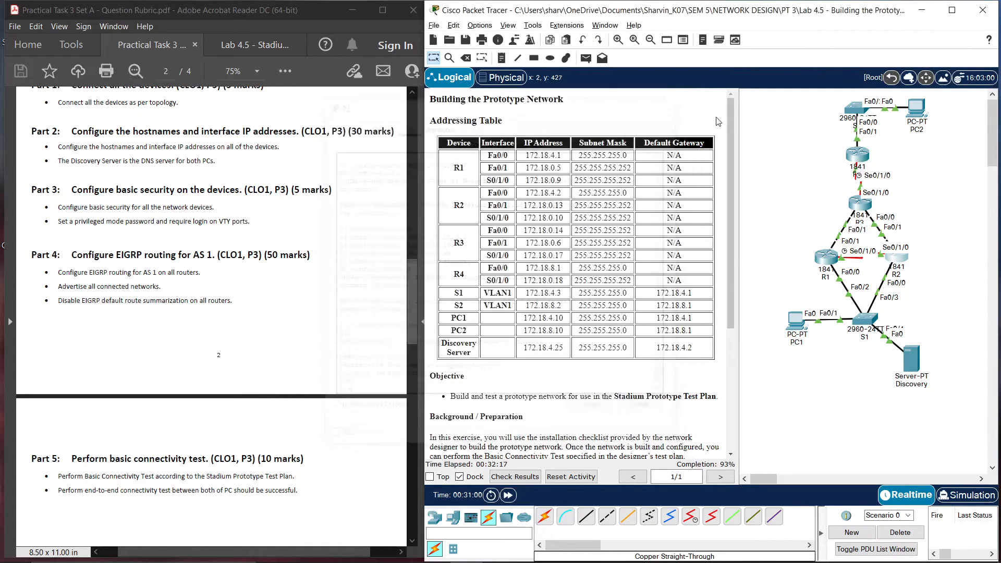
On R3, start EIGRP AS 1 and list the router's directly connected networks
{"action": "left_click", "coordinate": [860, 205]}
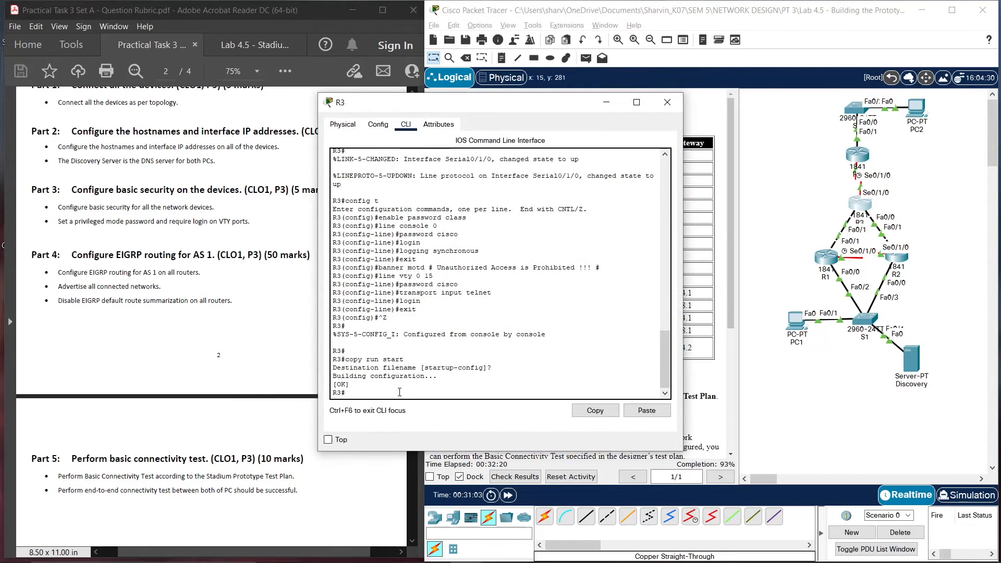
{"action": "type", "text": "config t"}
{"action": "key", "text": "Return"}
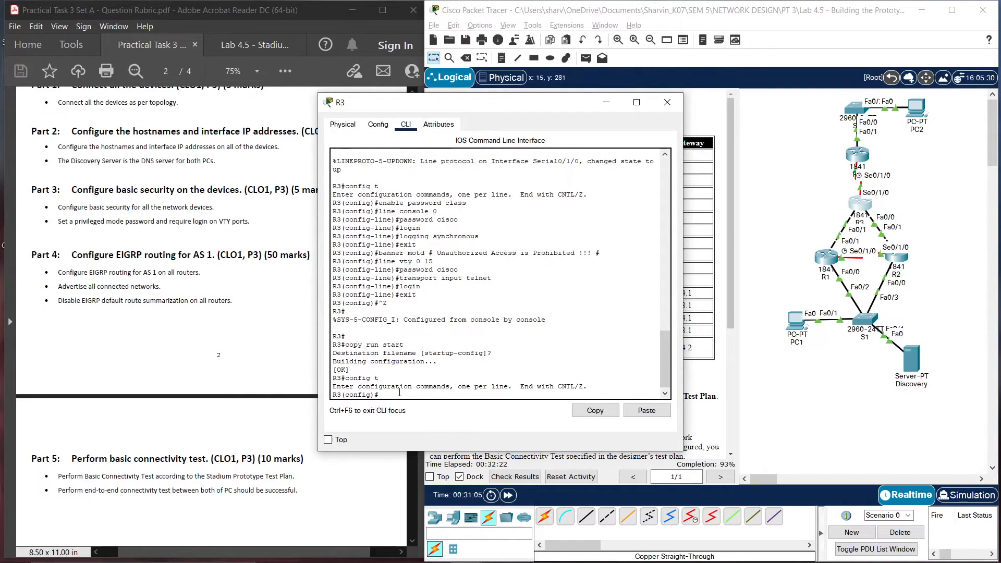
{"action": "type", "text": "router eigrp 1"}
{"action": "key", "text": "Return"}
{"action": "type", "text": "do sh "}
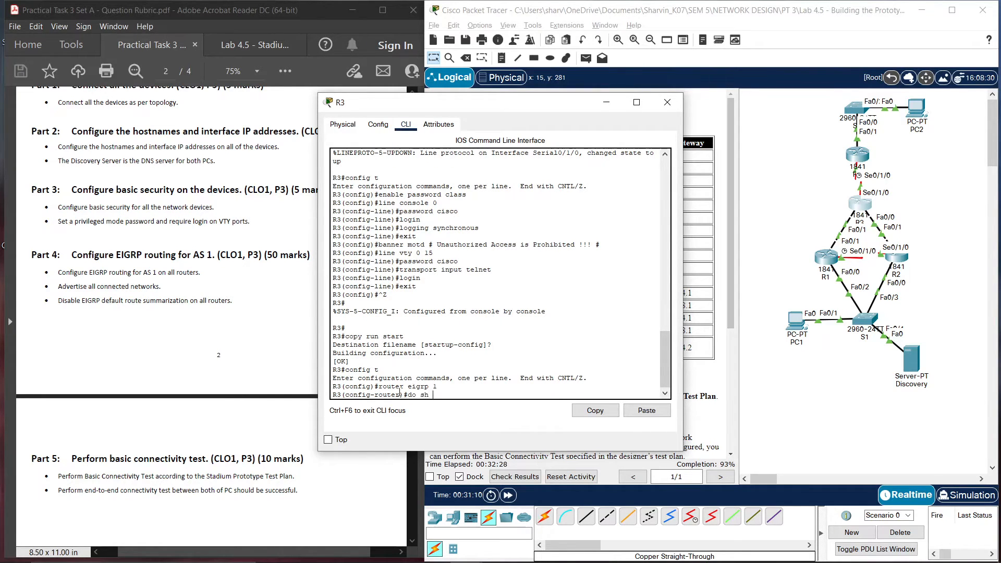
{"action": "type", "text": "ip rou"}
{"action": "key", "text": "Tab"}
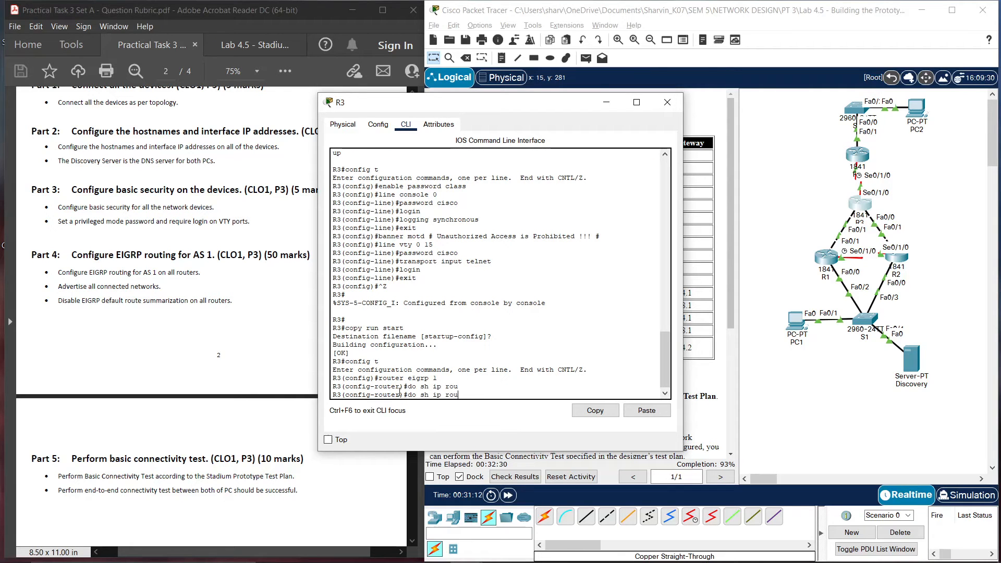
{"action": "type", "text": "c"}
{"action": "key", "text": "Return"}
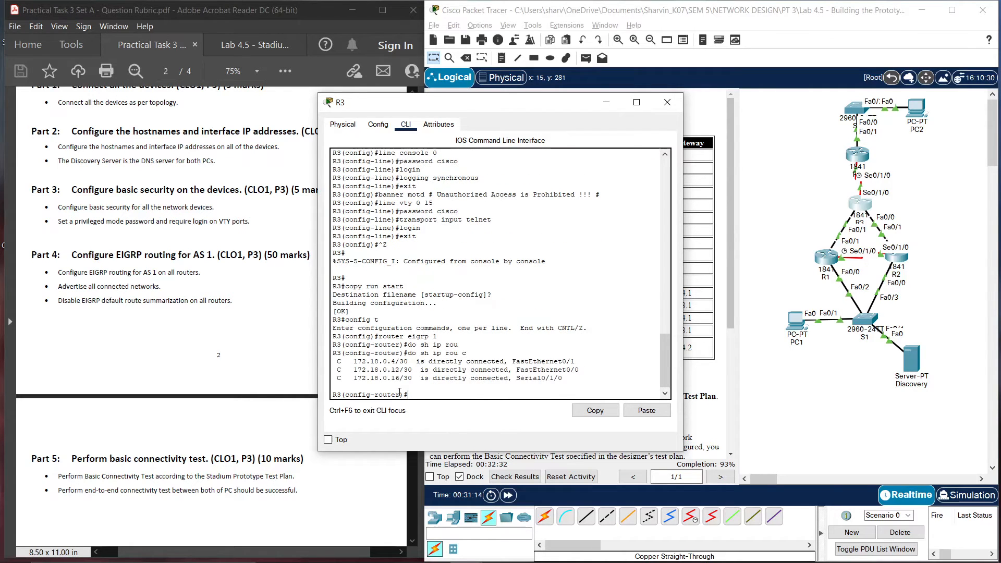
Advertise networks 172.18.0.4, 172.18.0.12 and 172.18.0.16 in R3's EIGRP process
{"action": "type", "text": "net"}
{"action": "key", "text": "Tab"}
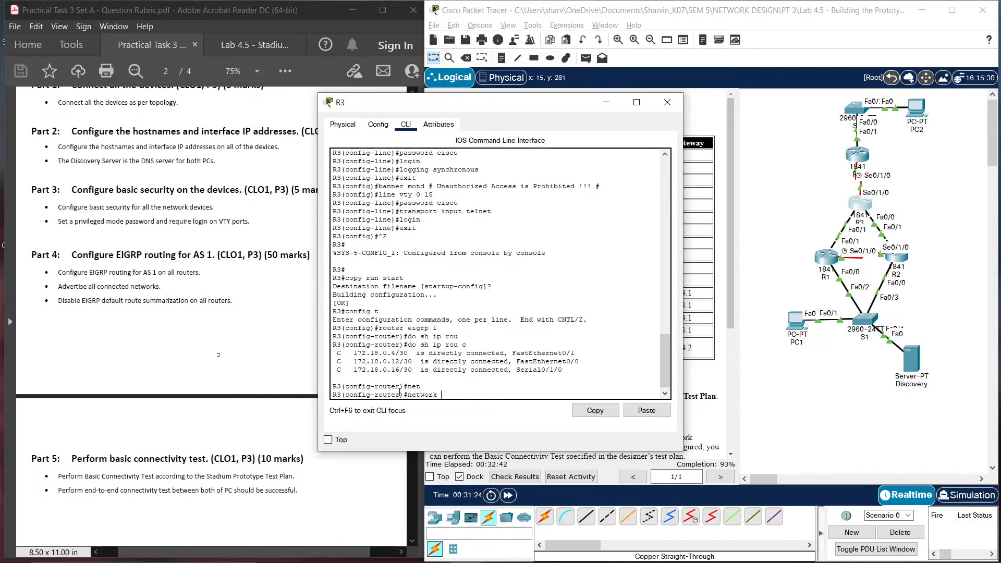
{"action": "type", "text": "2.18.0.4"}
{"action": "key", "text": "Return"}
{"action": "key", "text": "Return"}
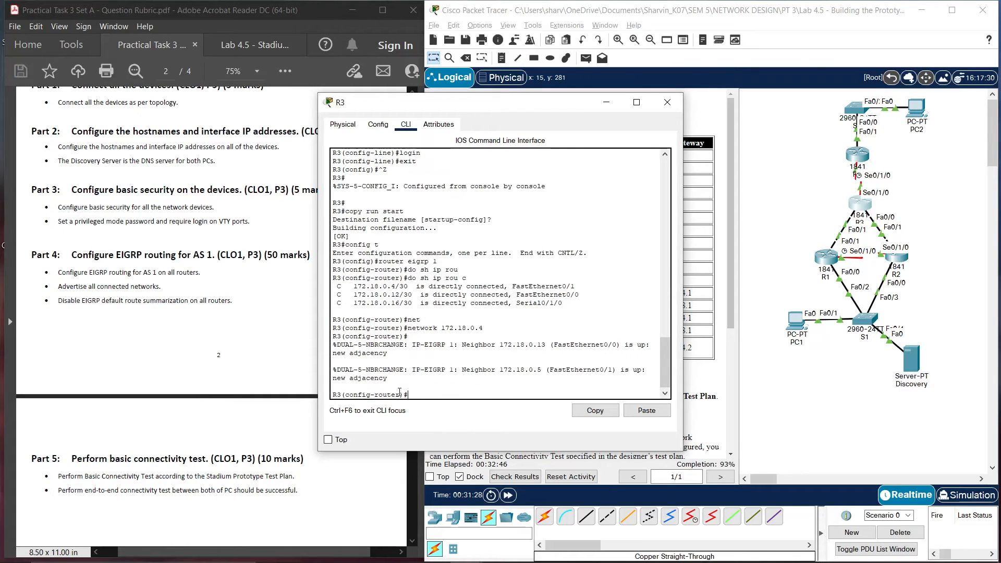
{"action": "key", "text": "Return"}
{"action": "key", "text": "Up"}
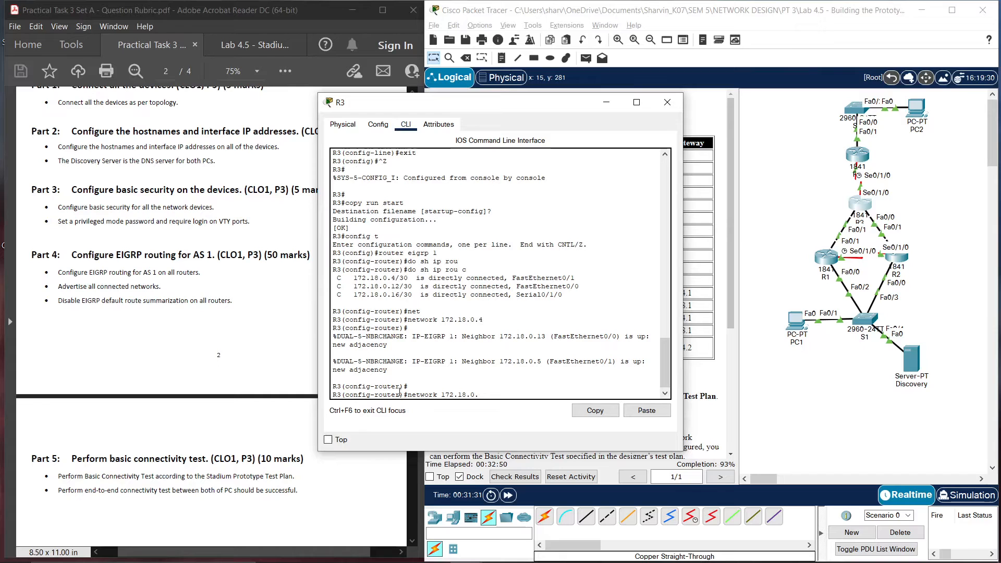
{"action": "key", "text": "BackSpace"}
{"action": "type", "text": "12"}
{"action": "key", "text": "Return"}
{"action": "key", "text": "Up"}
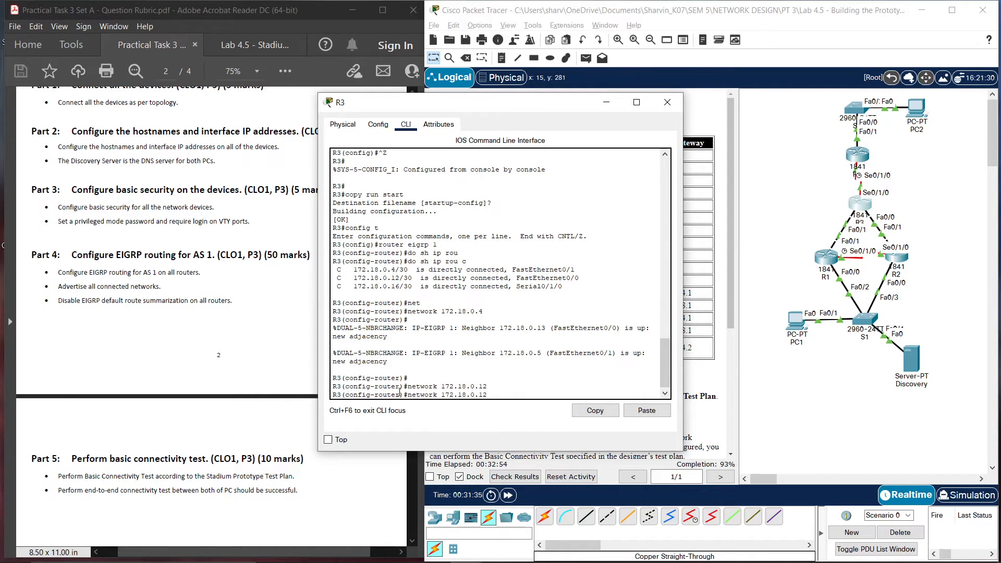
{"action": "key", "text": "Return"}
Disable auto-summary on R3, save its running configuration to startup, and close R3
{"action": "type", "text": "no aut"}
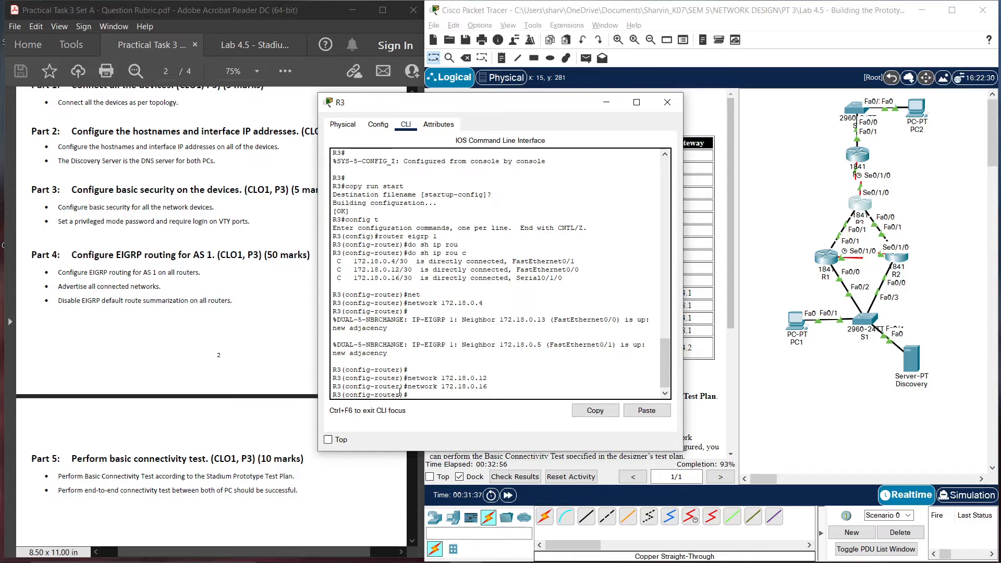
{"action": "type", "text": "o"}
{"action": "type", "text": "-"}
{"action": "key", "text": "Tab"}
{"action": "key", "text": "Return"}
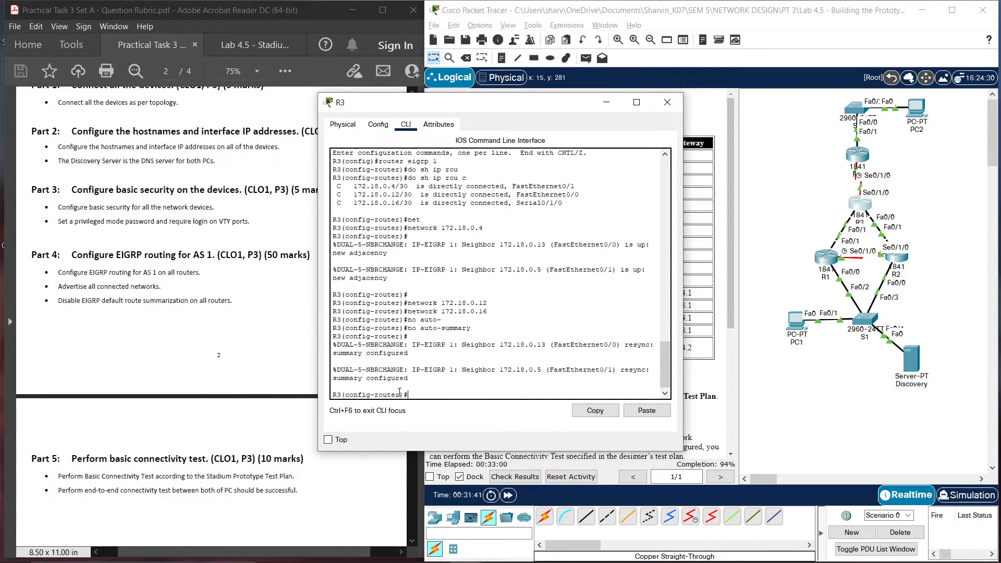
{"action": "key", "text": "Return"}
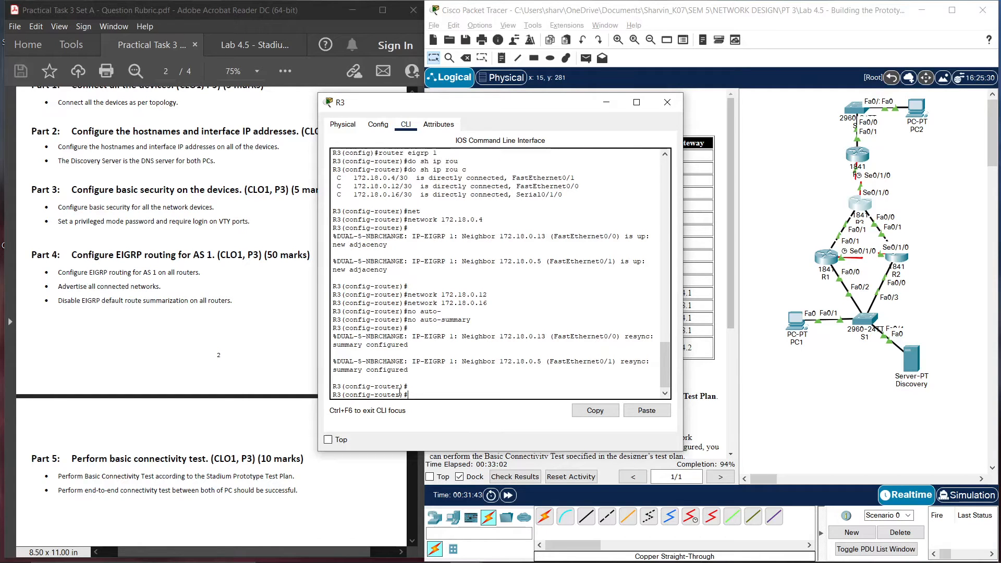
{"action": "type", "text": "end"}
{"action": "key", "text": "Return"}
{"action": "key", "text": "Return"}
{"action": "type", "text": "c"}
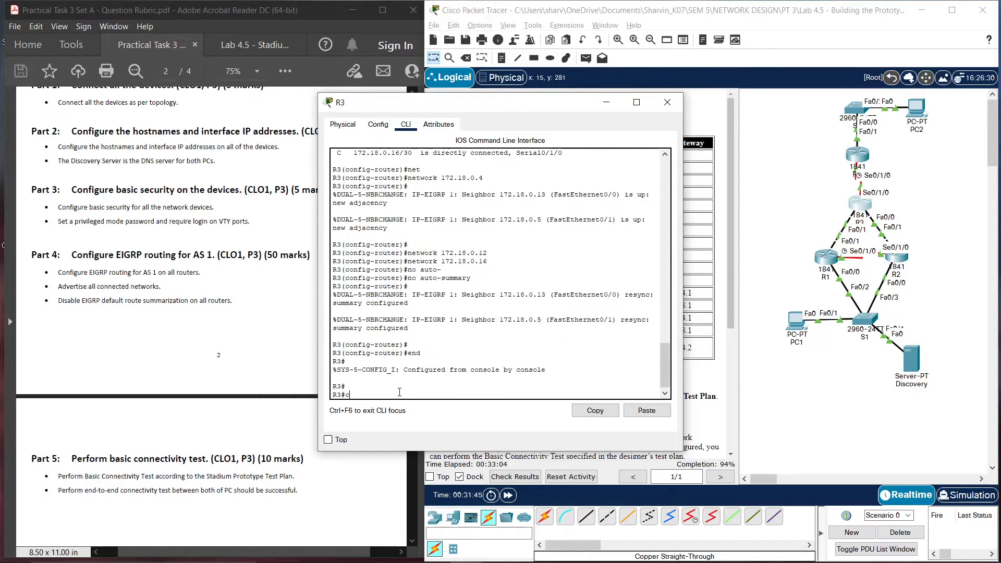
{"action": "type", "text": "opy run start"}
{"action": "key", "text": "Return"}
{"action": "key", "text": "Return"}
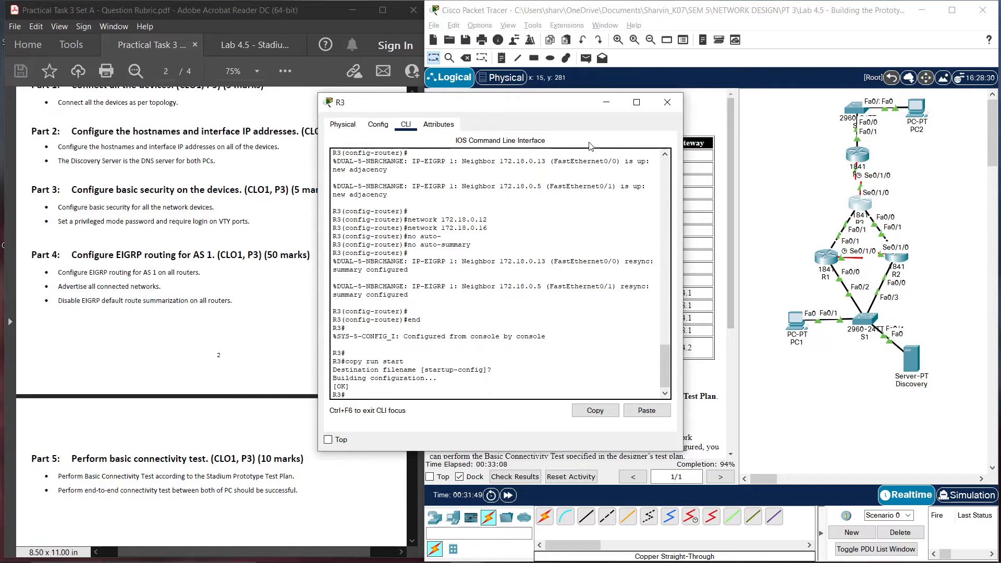
{"action": "left_click", "coordinate": [668, 103]}
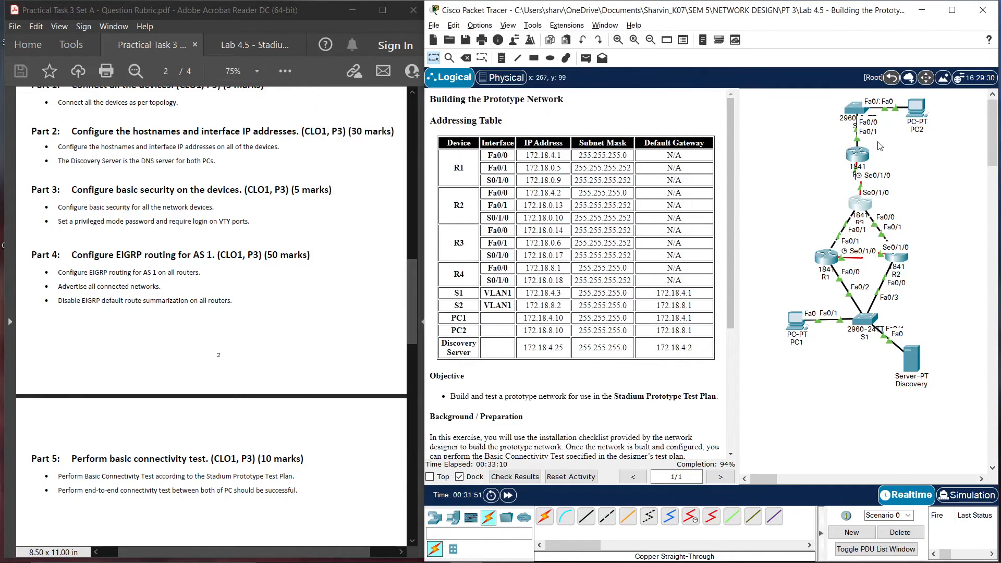
On R4, start EIGRP AS 1 and check the router's directly connected networks
{"action": "left_click", "coordinate": [858, 154]}
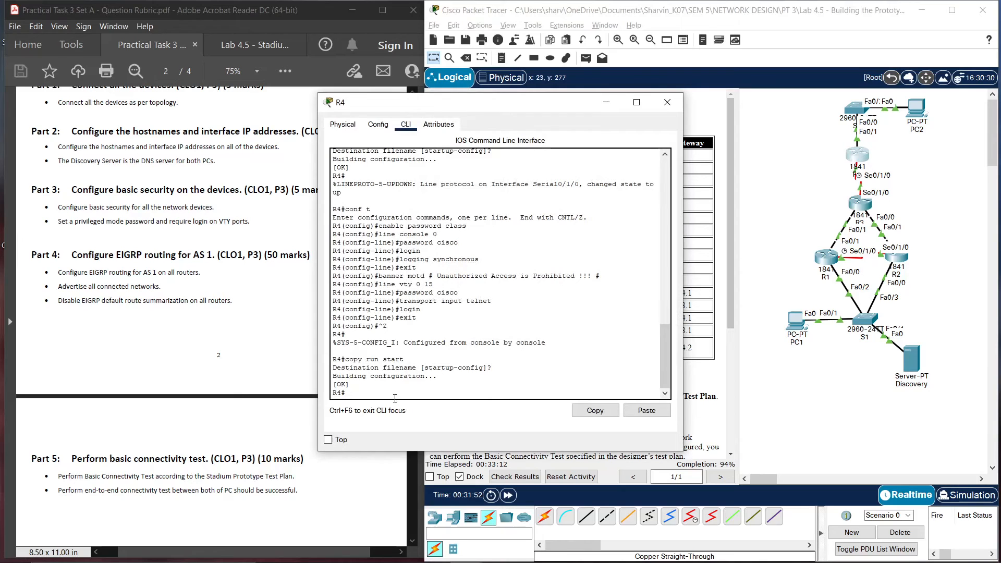
{"action": "type", "text": "config t"}
{"action": "key", "text": "Return"}
{"action": "type", "text": "route"}
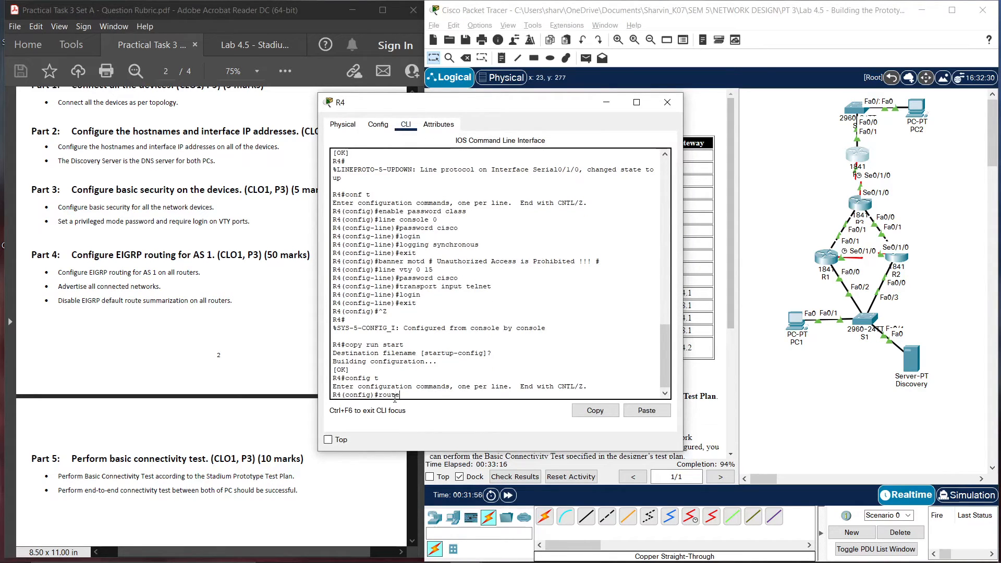
{"action": "type", "text": "r eigrp 1"}
{"action": "key", "text": "Return"}
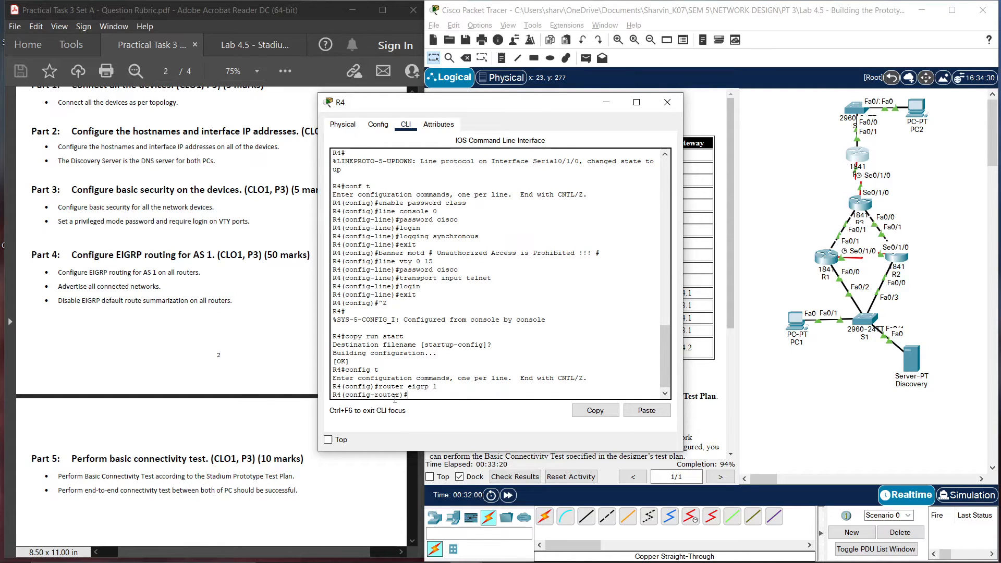
{"action": "type", "text": "do sh ip route c"}
{"action": "key", "text": "Return"}
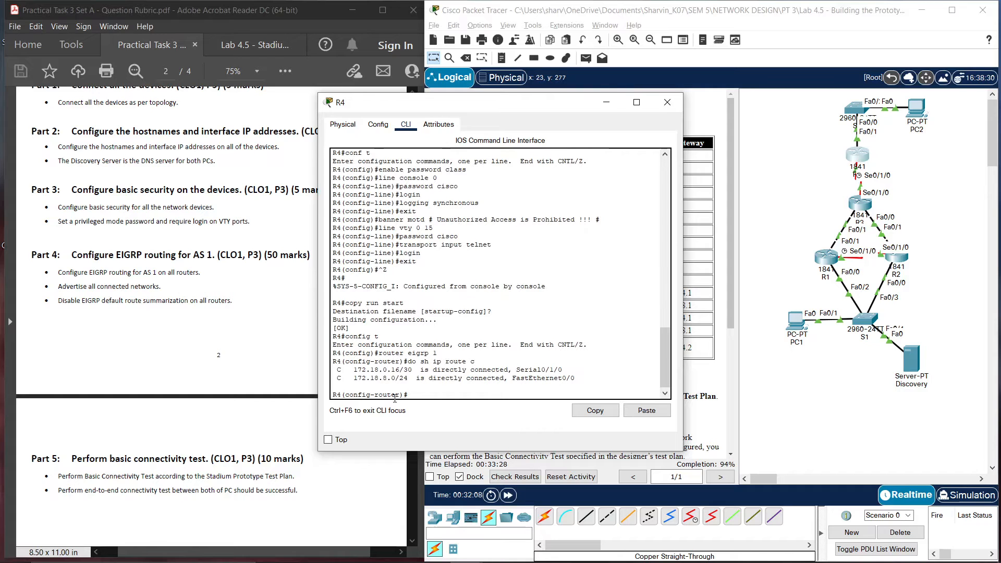
{"action": "type", "text": "router eigrp 1"}
{"action": "key", "text": "Return"}
Advertise networks 172.18.0.16 and 172.18.8.0 in R4's EIGRP process
{"action": "type", "text": "net"}
{"action": "key", "text": "Tab"}
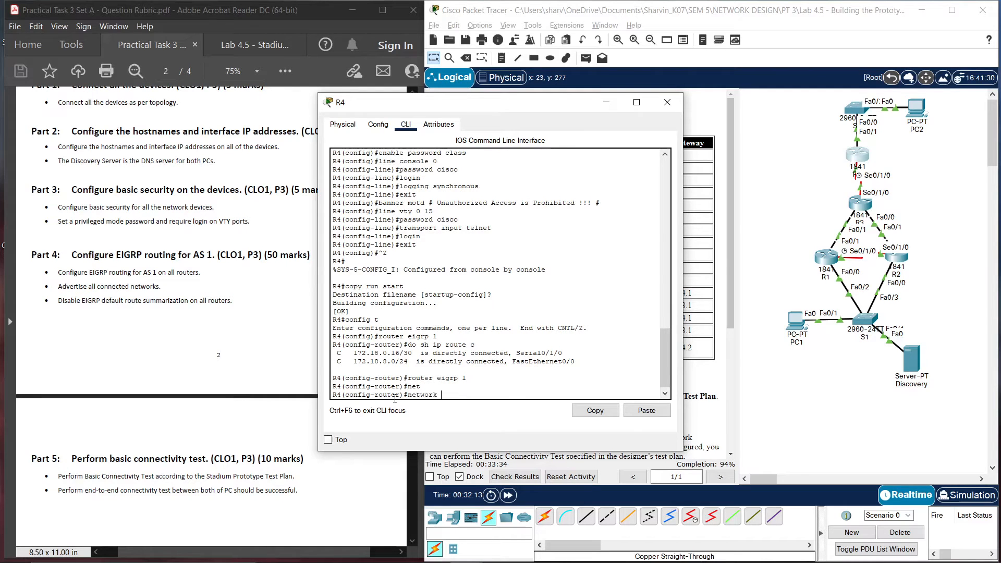
{"action": "type", "text": "172.18.0.16"}
{"action": "key", "text": "Return"}
{"action": "key", "text": "Up"}
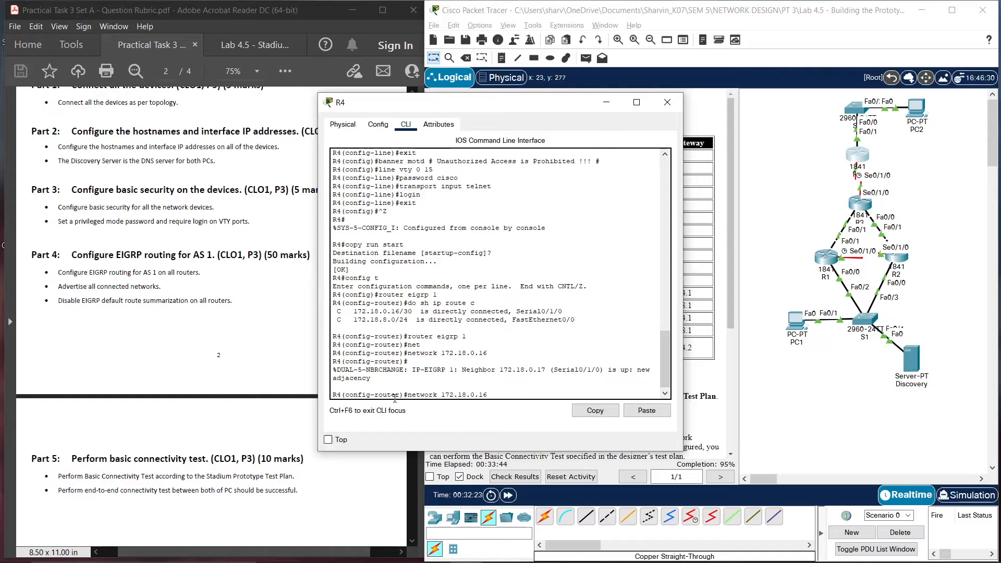
{"action": "key", "text": "BackSpace"}
{"action": "key", "text": "BackSpace"}
{"action": "type", "text": "0"}
{"action": "key", "text": "Left"}
{"action": "key", "text": "Left"}
{"action": "key", "text": "BackSpace"}
{"action": "type", "text": "8"}
{"action": "key", "text": "Return"}
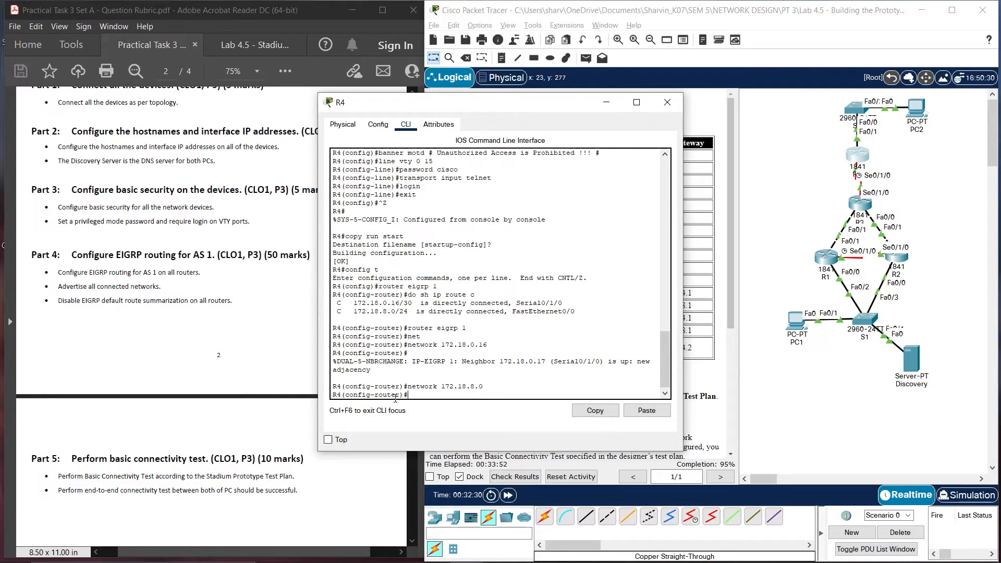
{"action": "key", "text": "Return"}
Disable auto-summary on R4, save its running configuration to startup, and close R4
{"action": "type", "text": "no au"}
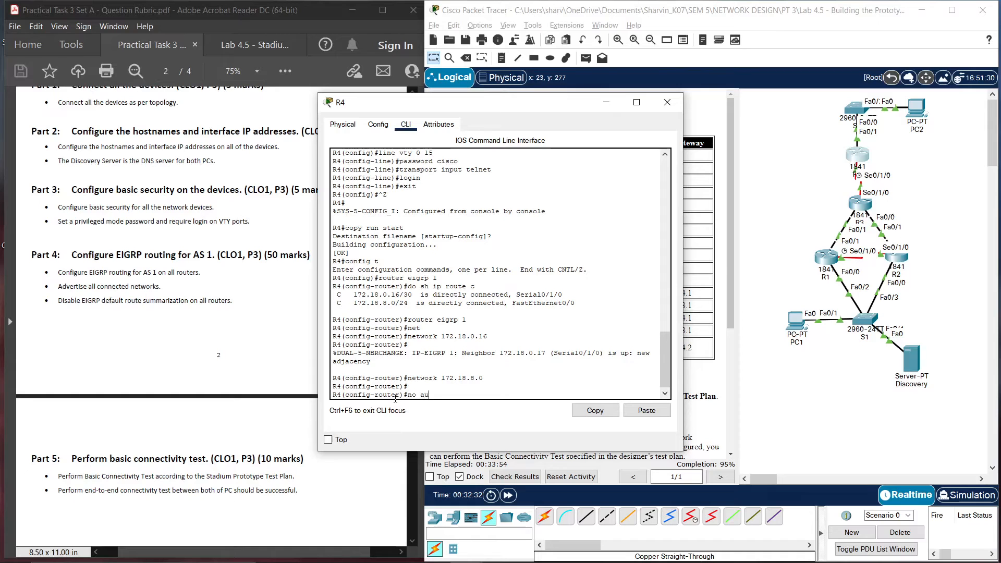
{"action": "type", "text": "to-su"}
{"action": "key", "text": "Tab"}
{"action": "key", "text": "Return"}
{"action": "key", "text": "Return"}
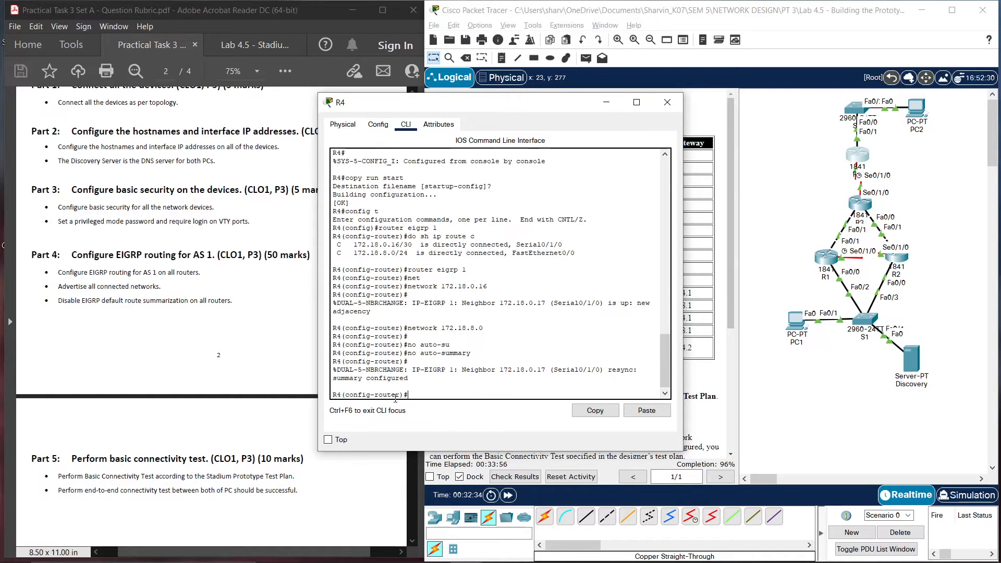
{"action": "key", "text": "Return"}
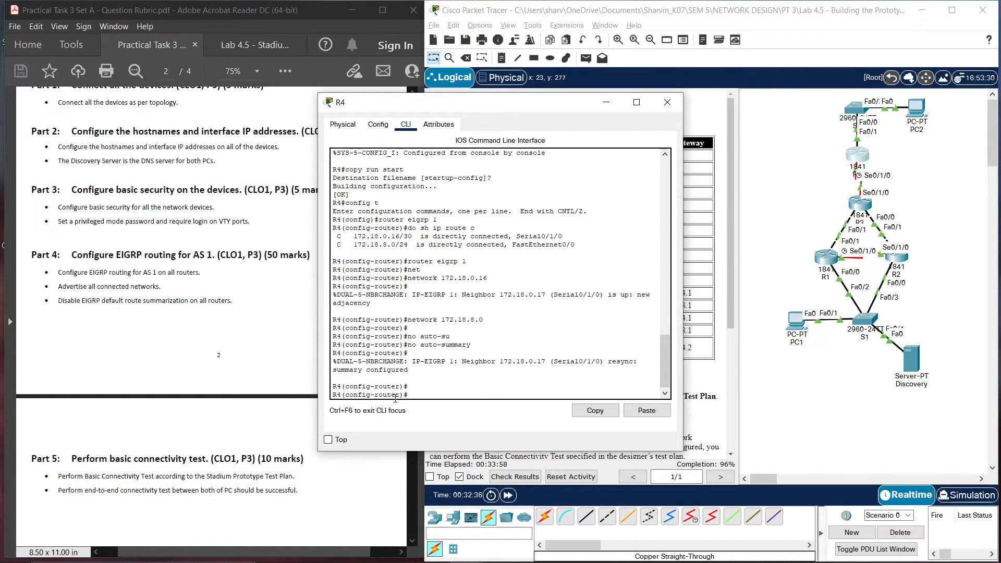
{"action": "type", "text": "end"}
{"action": "key", "text": "Return"}
{"action": "key", "text": "Return"}
{"action": "key", "text": "Return"}
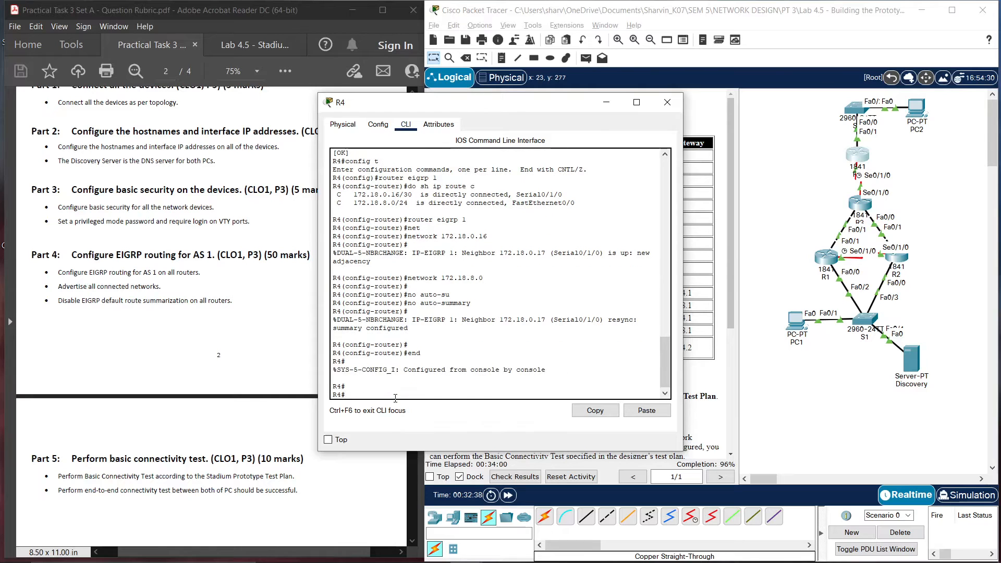
{"action": "type", "text": "copy run start"}
{"action": "key", "text": "Return"}
{"action": "key", "text": "Return"}
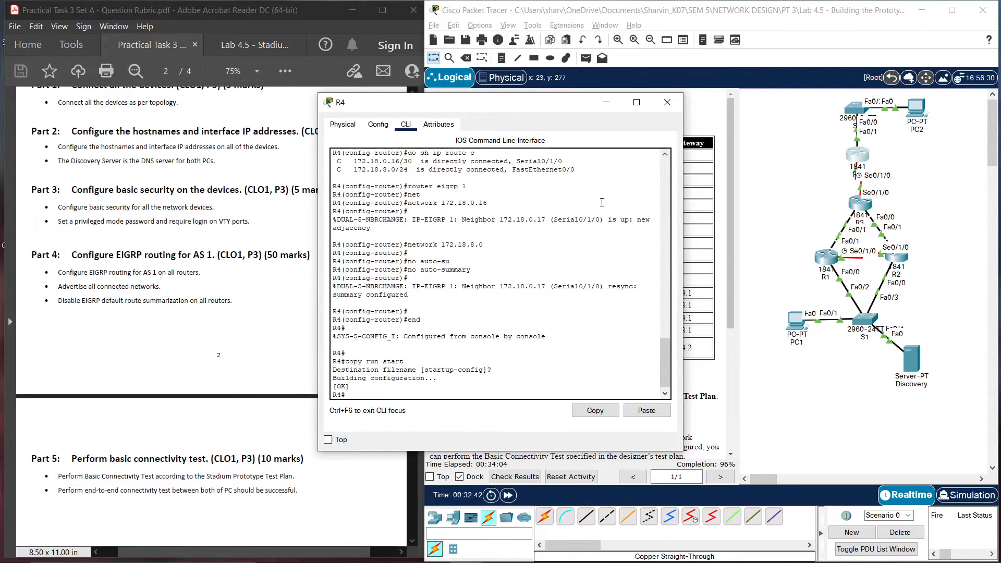
{"action": "left_click", "coordinate": [667, 102]}
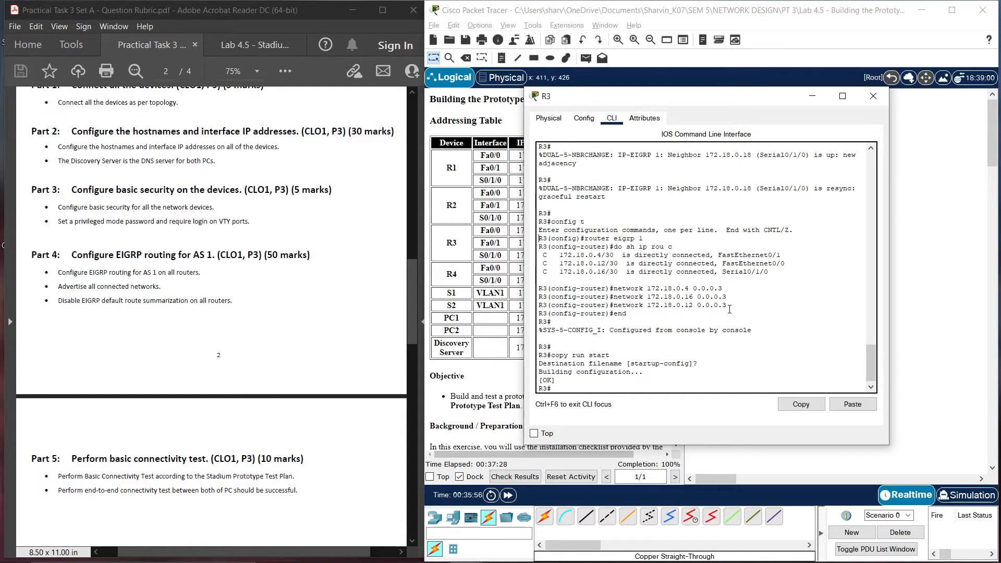
{"action": "left_click_drag", "start_coordinate": [729, 310], "coordinate": [536, 287]}
{"action": "left_click", "coordinate": [670, 313]}
{"action": "left_click_drag", "start_coordinate": [729, 310], "coordinate": [530, 290]}
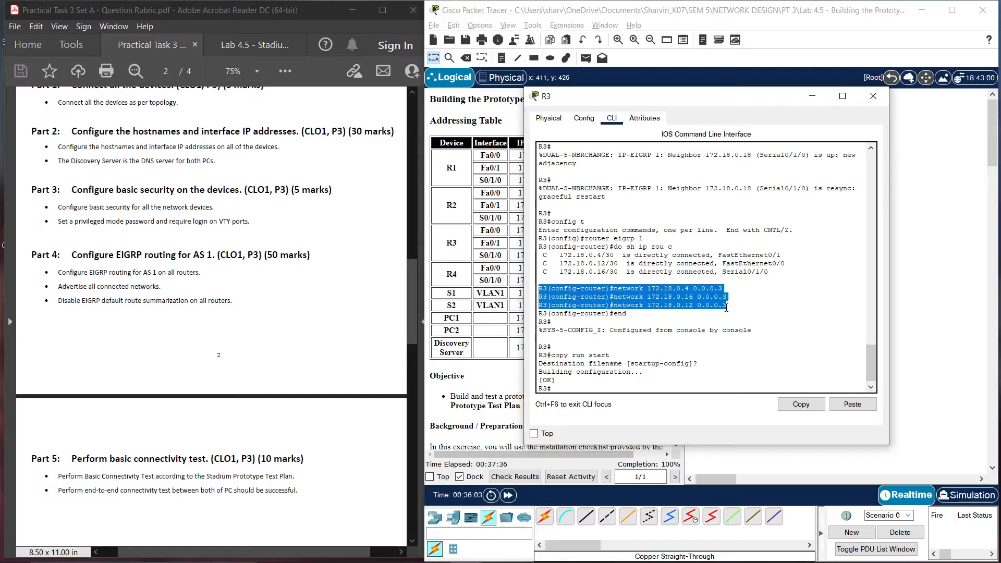
{"action": "left_click_drag", "start_coordinate": [726, 309], "coordinate": [693, 290]}
{"action": "left_click", "coordinate": [674, 321]}
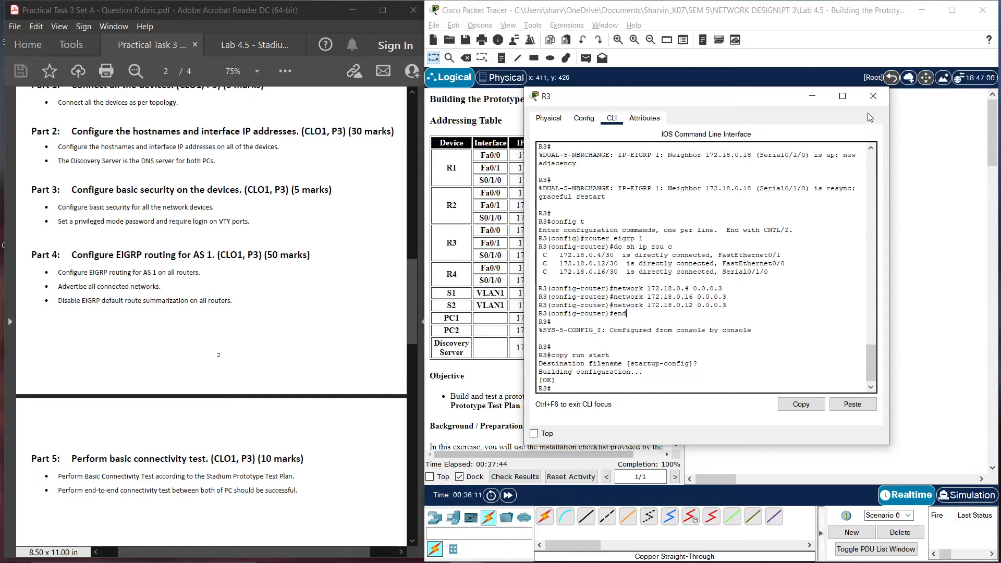
{"action": "left_click", "coordinate": [307, 317]}
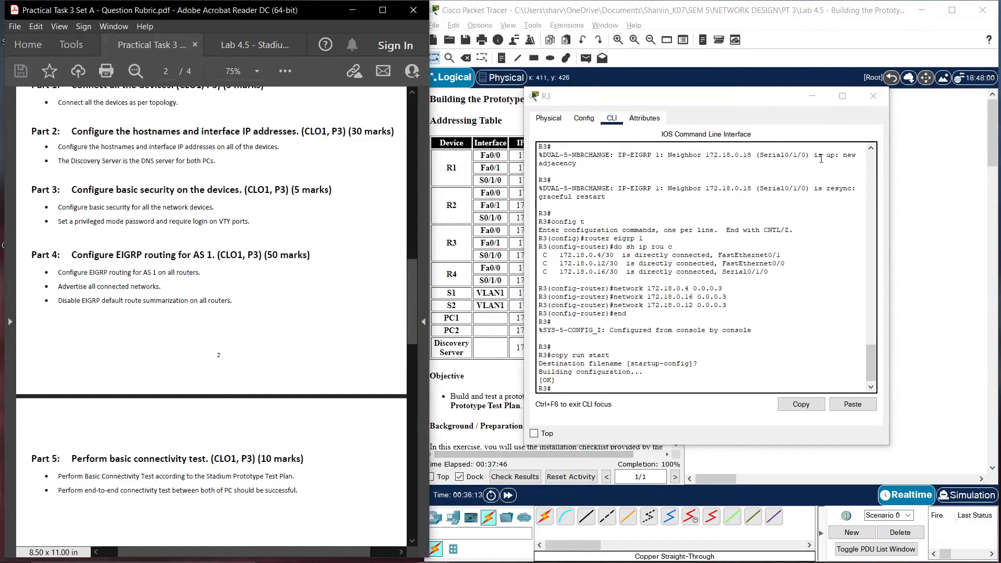
{"action": "left_click", "coordinate": [879, 101]}
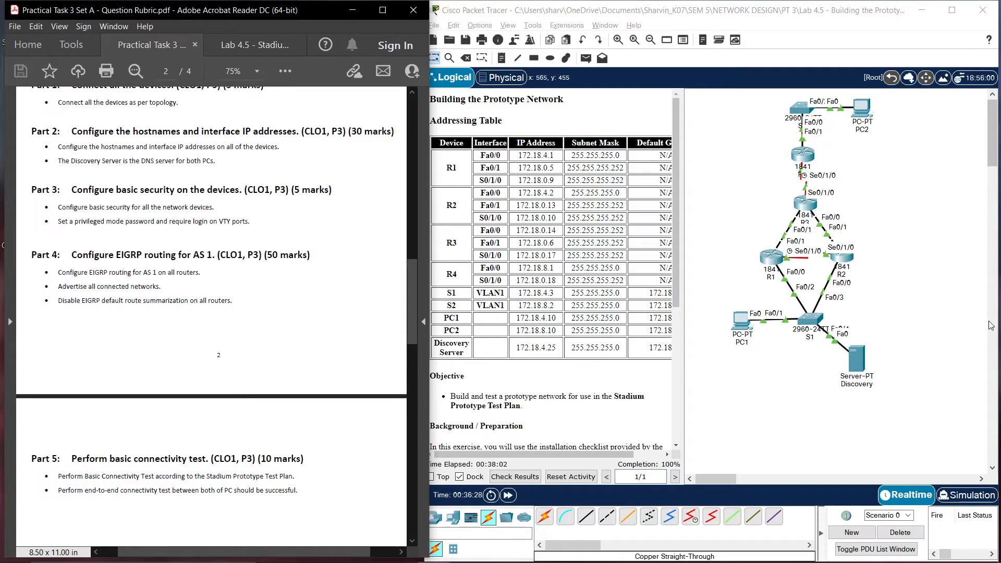
Open PC1's Command Prompt and move its window aside
{"action": "left_click", "coordinate": [744, 334]}
{"action": "left_click", "coordinate": [382, 187]}
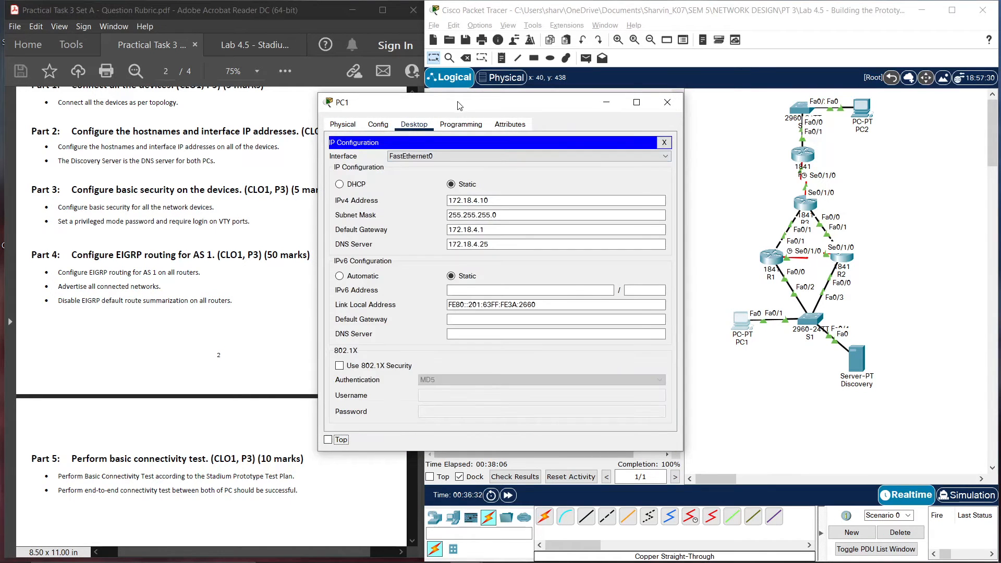
{"action": "left_click_drag", "start_coordinate": [459, 103], "coordinate": [337, 94]}
{"action": "left_click", "coordinate": [543, 133]}
{"action": "left_click", "coordinate": [397, 180]}
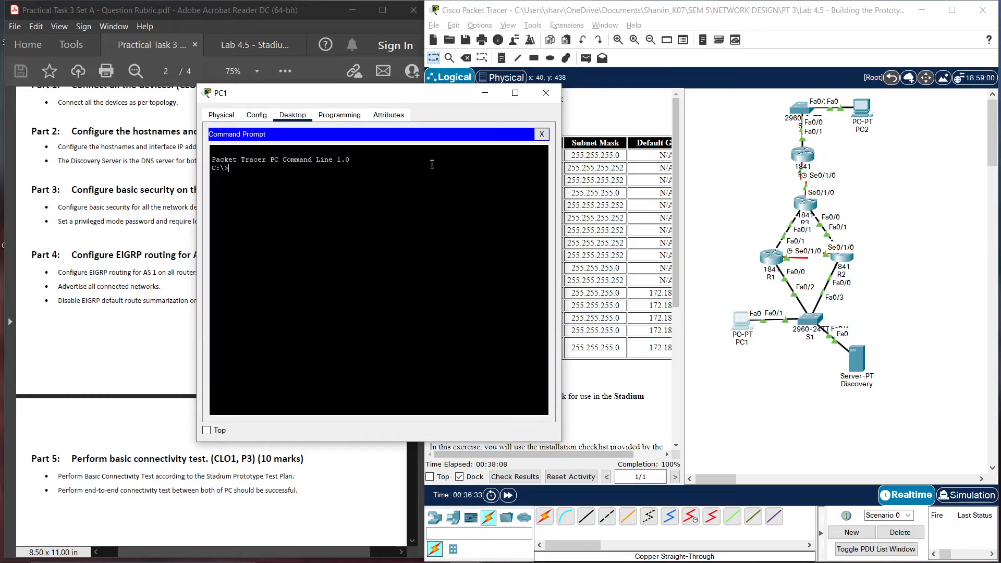
{"action": "left_click_drag", "start_coordinate": [364, 98], "coordinate": [523, 135]}
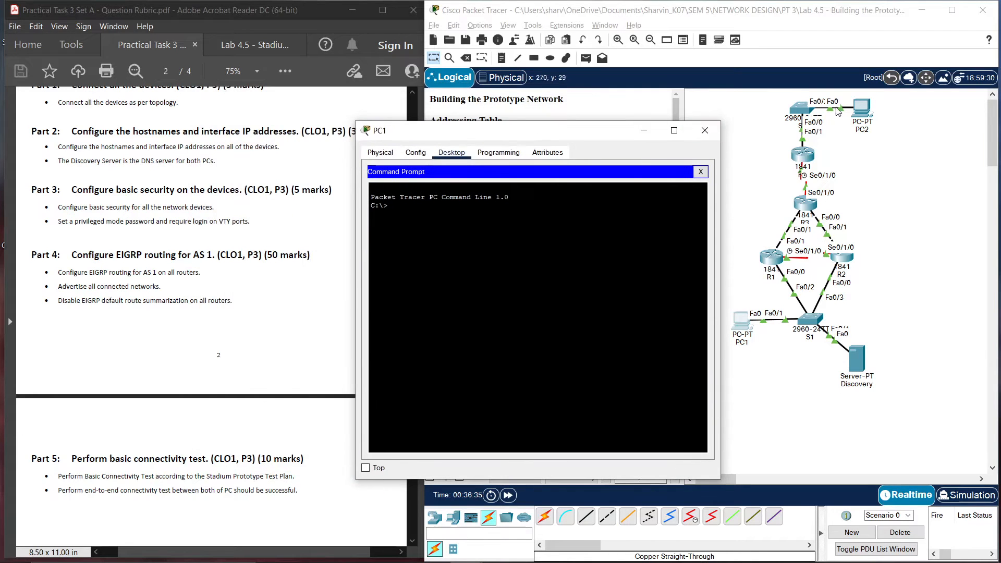
Run ipconfig on PC2 to confirm its address is 172.18.8.10
{"action": "left_click", "coordinate": [862, 109]}
{"action": "left_click", "coordinate": [561, 172]}
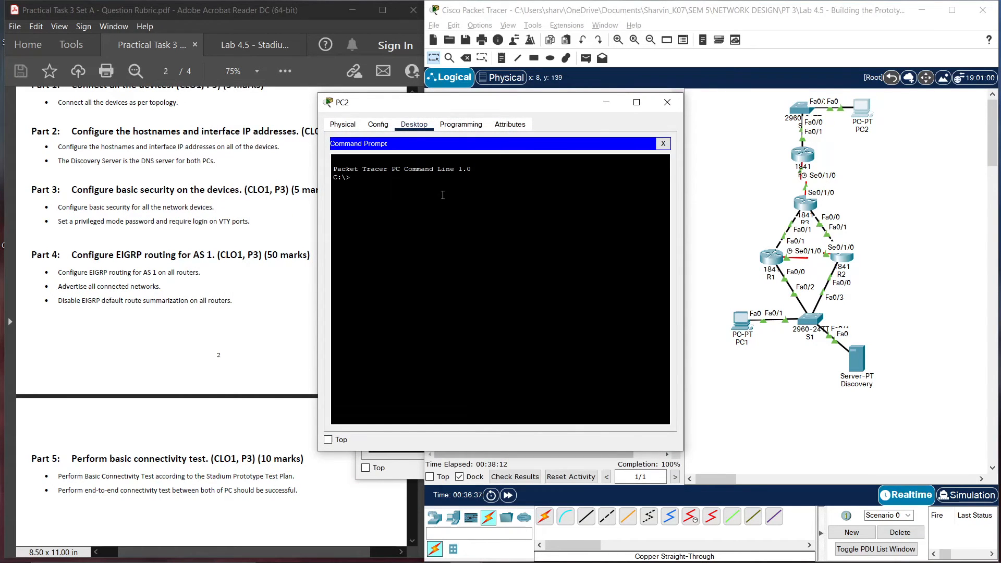
{"action": "type", "text": "ipconfig"}
{"action": "key", "text": "Return"}
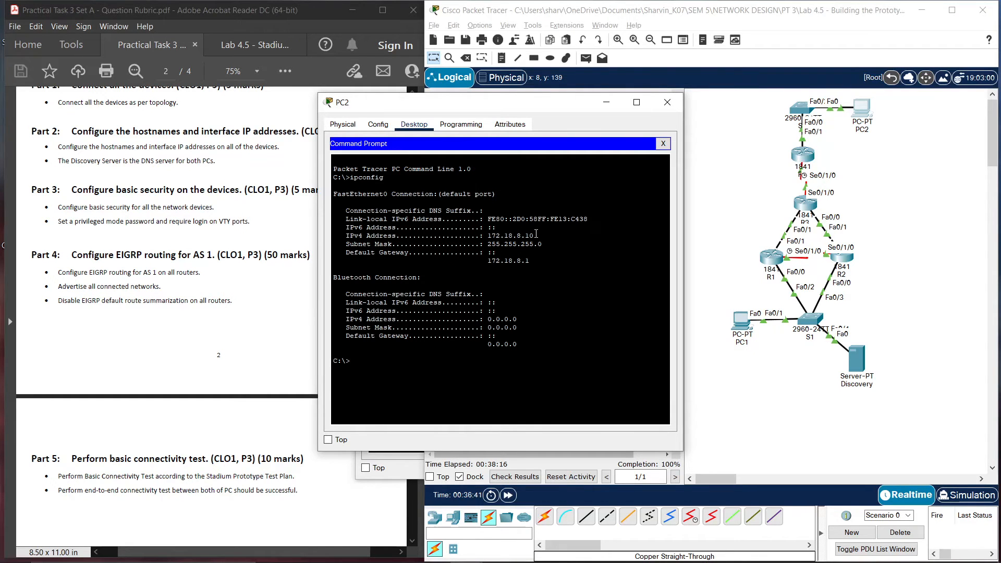
{"action": "left_click", "coordinate": [668, 103]}
Start typing 'ping 172' in PC1's prompt and recheck PC2's address
{"action": "left_click", "coordinate": [375, 301]}
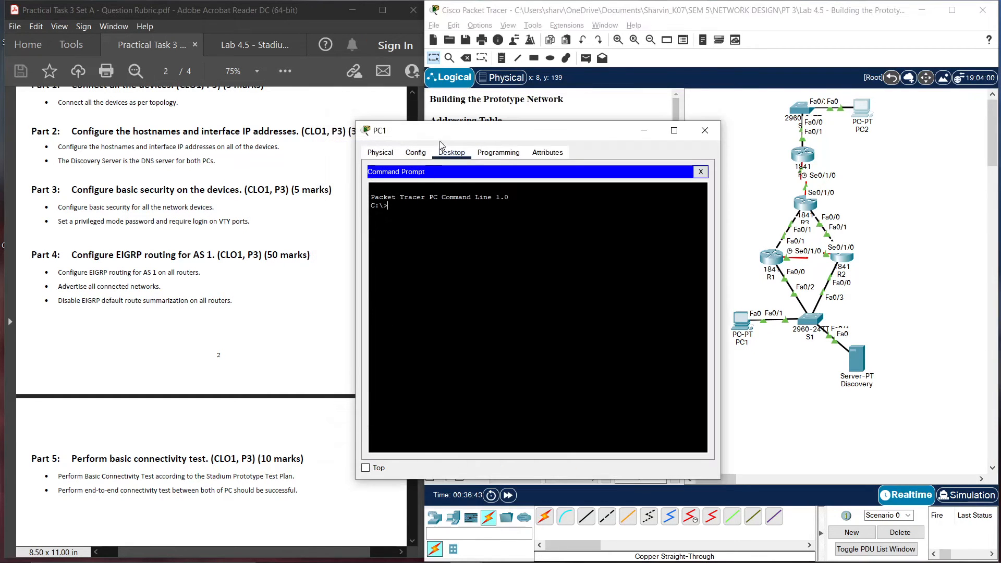
{"action": "left_click_drag", "start_coordinate": [446, 131], "coordinate": [558, 116]}
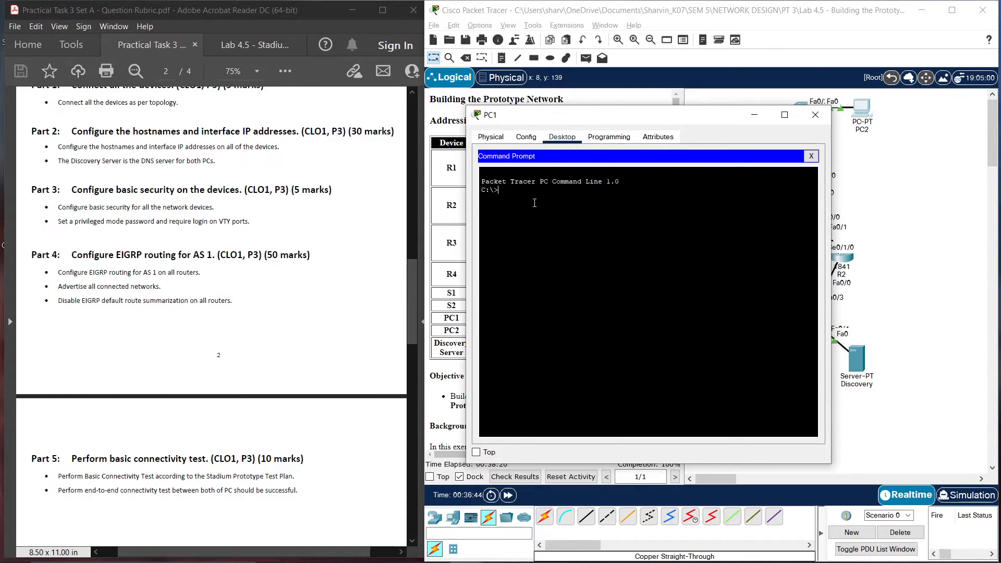
{"action": "type", "text": "ping 172.18."}
{"action": "left_click", "coordinate": [860, 110]}
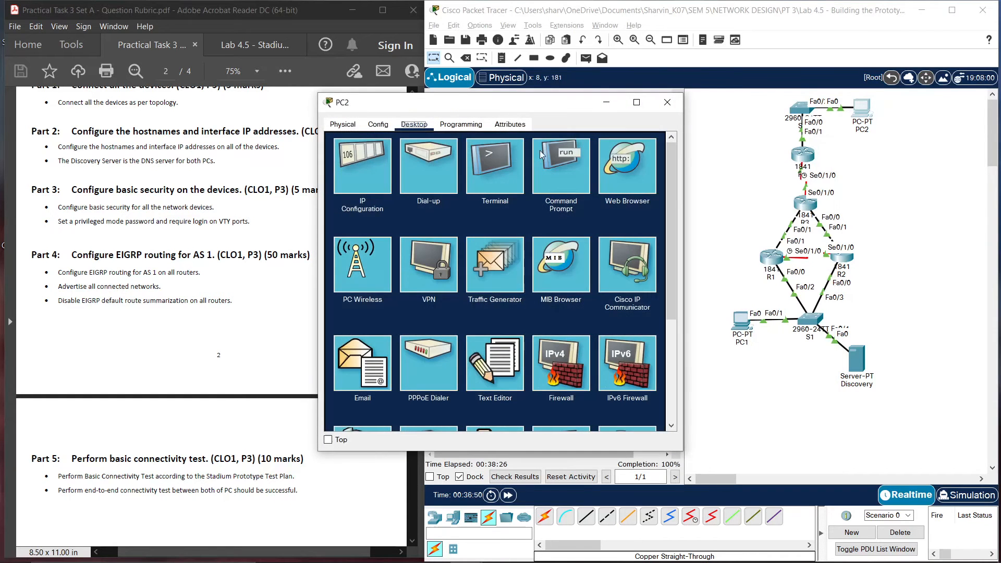
{"action": "left_click", "coordinate": [566, 167]}
{"action": "left_click", "coordinate": [668, 102]}
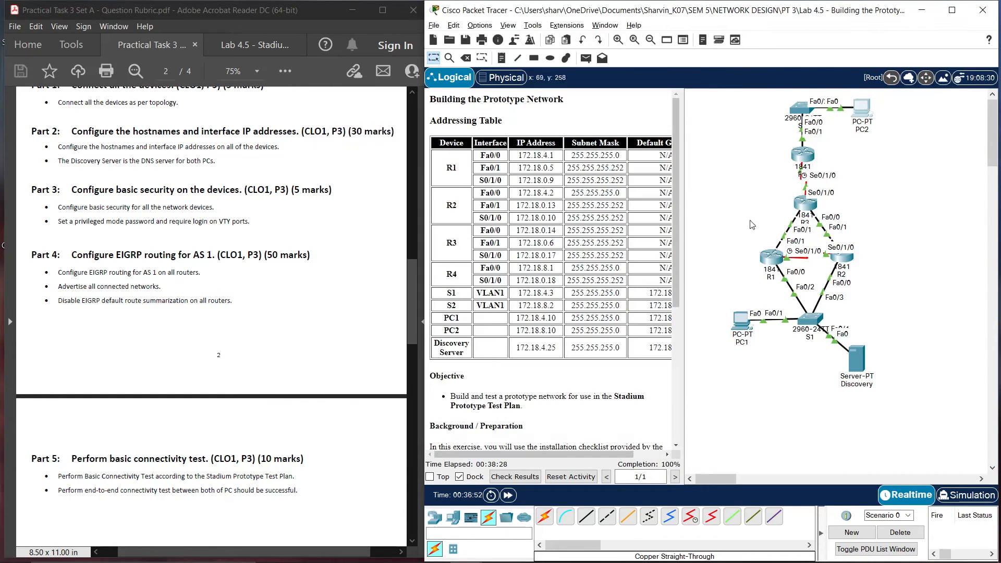
Ping PC2 at 172.18.8.10 from PC1, then repeat the ping
{"action": "left_click", "coordinate": [743, 332]}
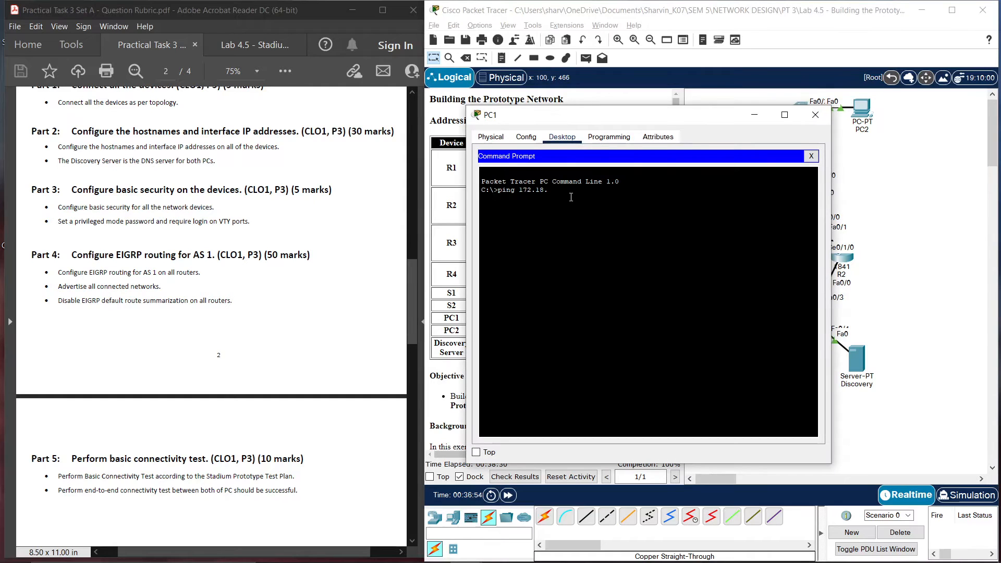
{"action": "type", "text": "8.10"}
{"action": "key", "text": "Return"}
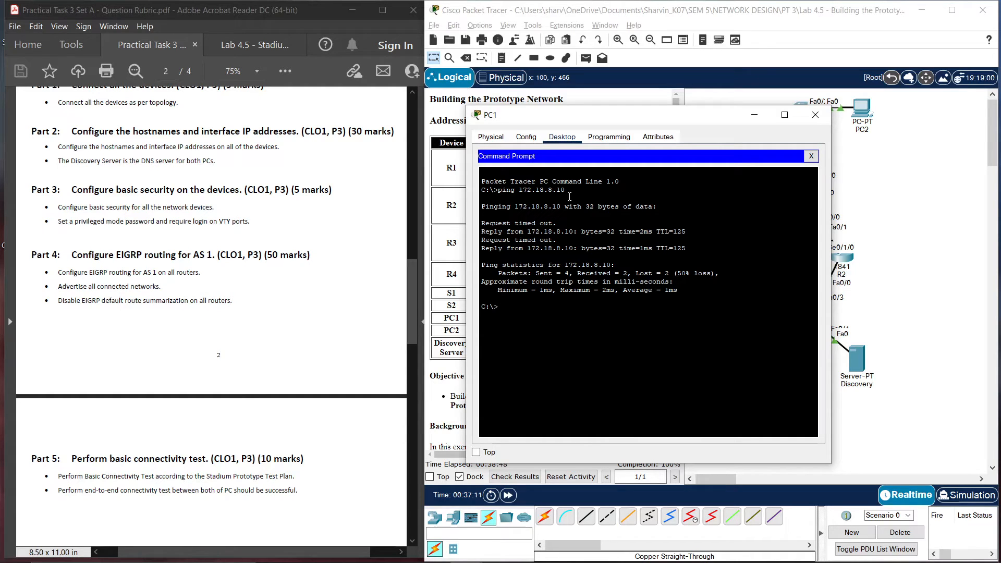
{"action": "key", "text": "Up"}
{"action": "key", "text": "Return"}
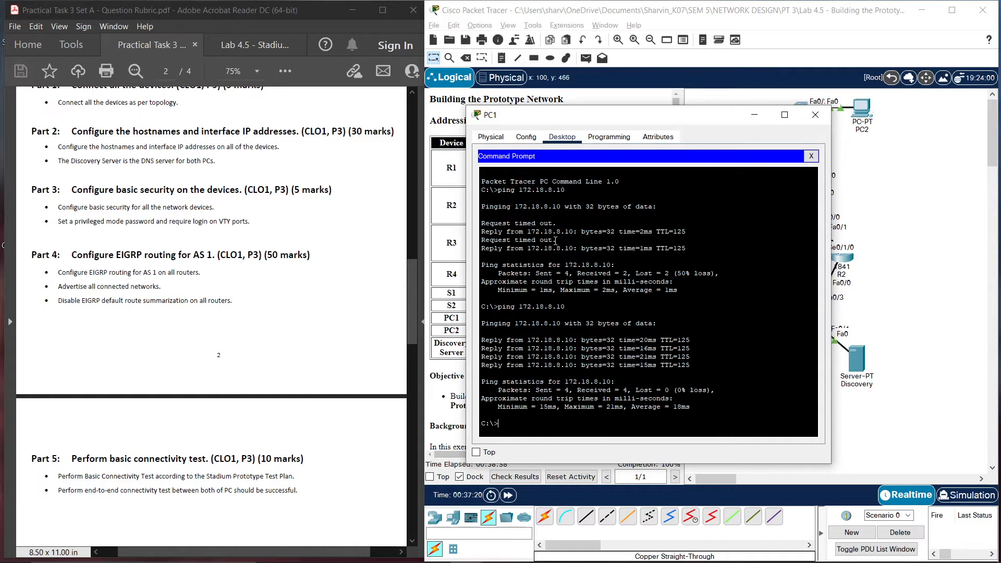
Highlight the timed-out replies in the ping output, then close PC1's window
{"action": "left_click_drag", "start_coordinate": [558, 242], "coordinate": [478, 221]}
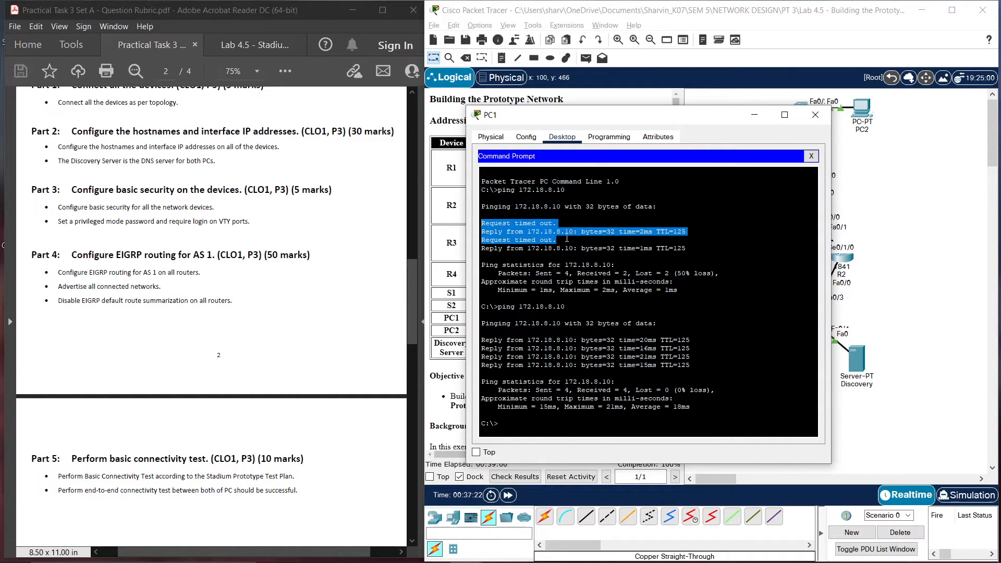
{"action": "left_click_drag", "start_coordinate": [567, 239], "coordinate": [475, 225]}
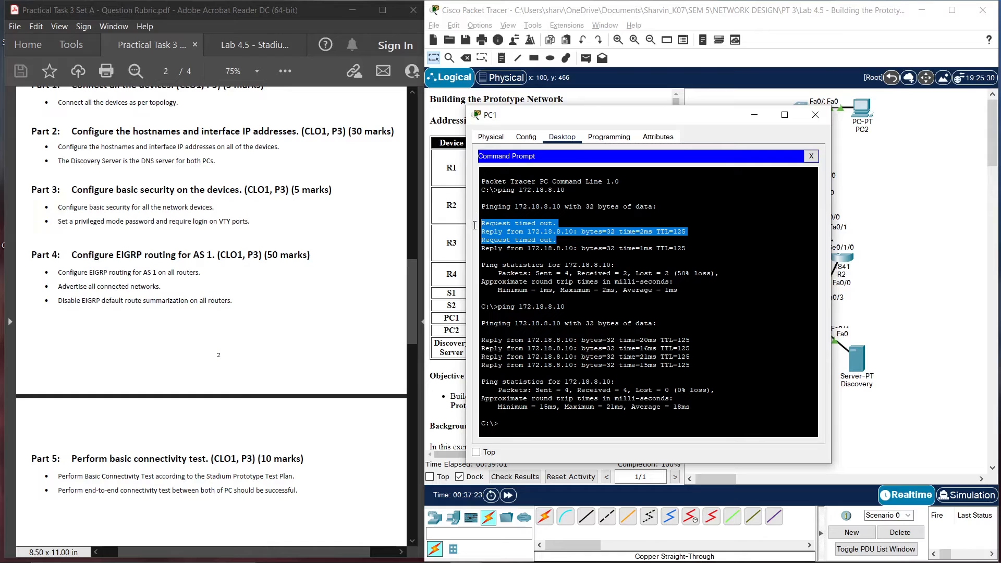
{"action": "left_click", "coordinate": [563, 236]}
{"action": "left_click_drag", "start_coordinate": [561, 240], "coordinate": [480, 224]}
{"action": "left_click", "coordinate": [544, 247]}
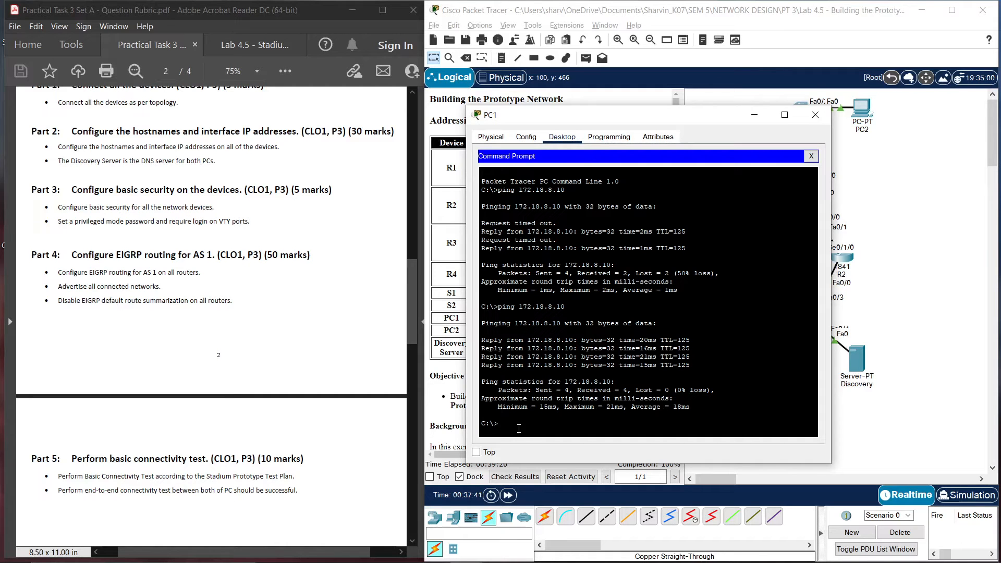
{"action": "left_click", "coordinate": [816, 115]}
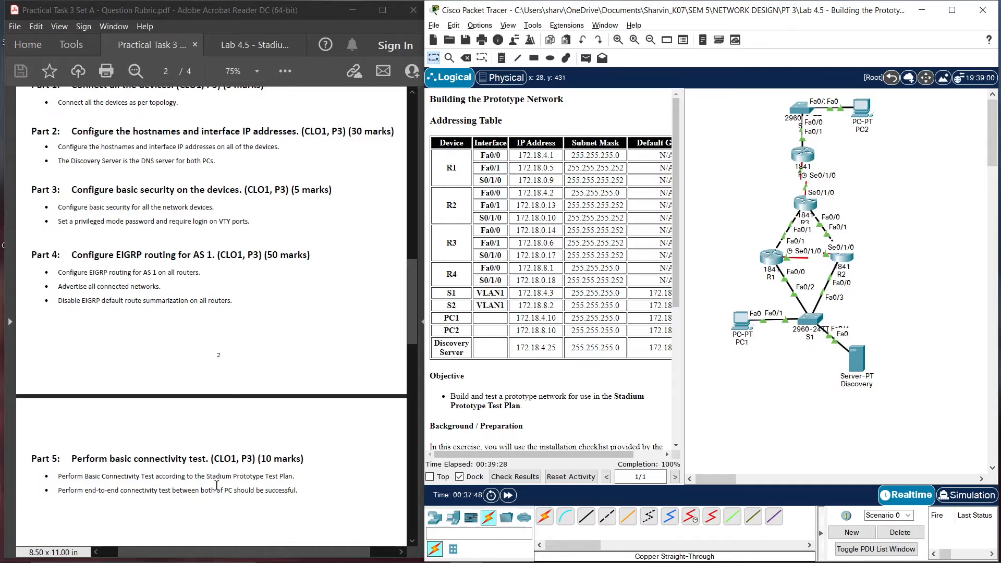
Switch to the Lab 4.5 test plan and scroll up to the page 4 Equipment table
{"action": "left_click", "coordinate": [255, 45]}
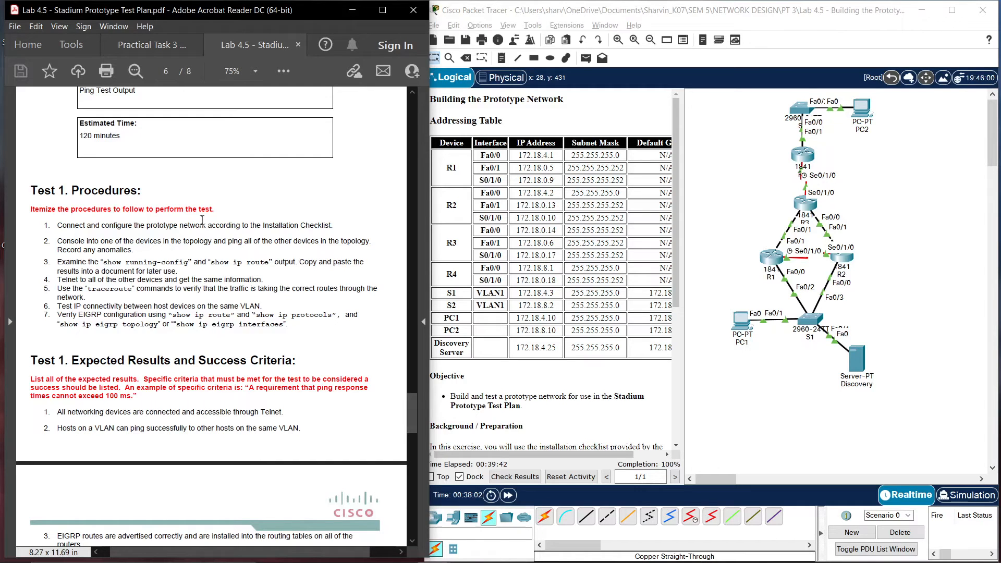
{"action": "scroll", "coordinate": [324, 303], "scroll_direction": "up", "scroll_amount": 10}
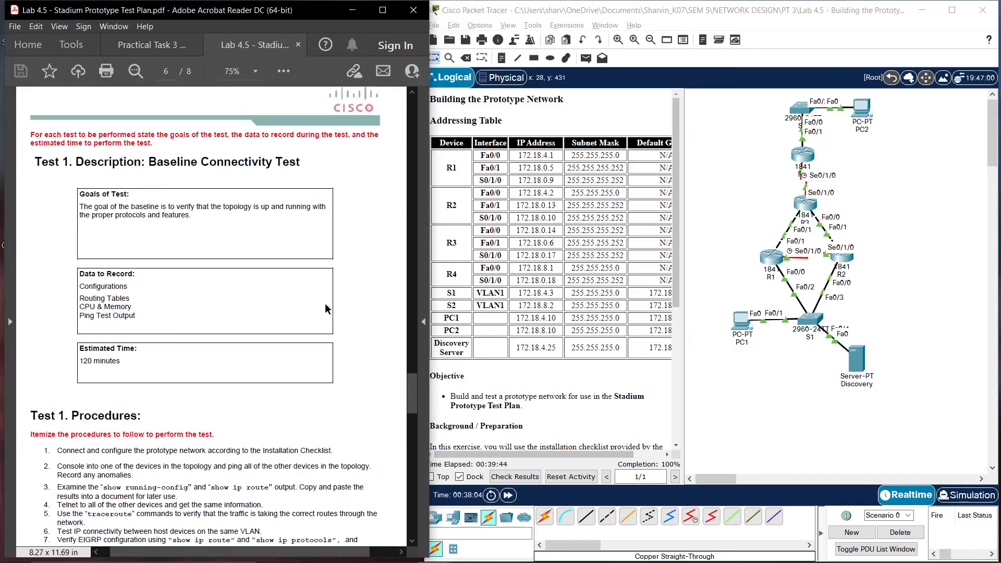
{"action": "scroll", "coordinate": [324, 303], "scroll_direction": "up", "scroll_amount": 12}
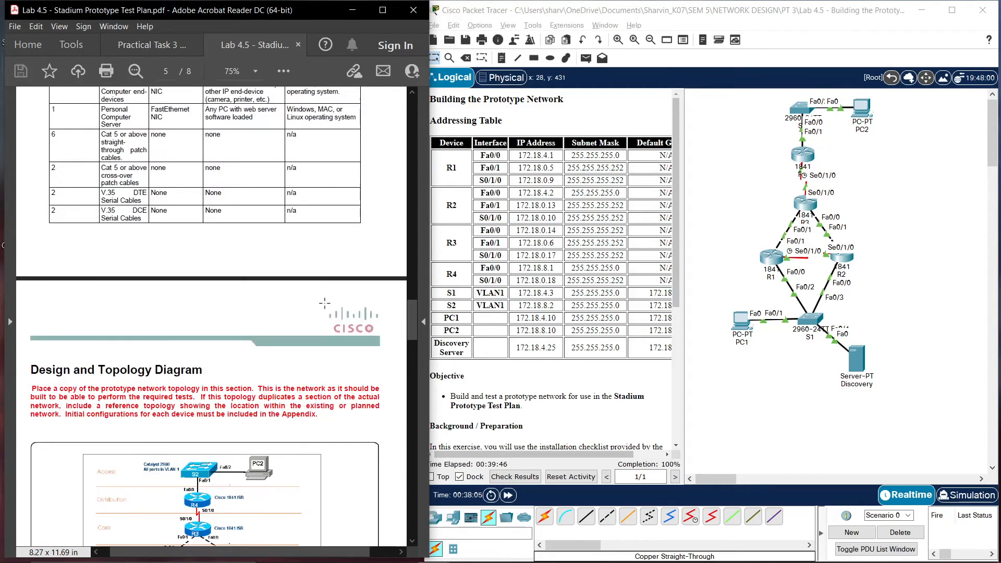
{"action": "scroll", "coordinate": [325, 303], "scroll_direction": "up", "scroll_amount": 3}
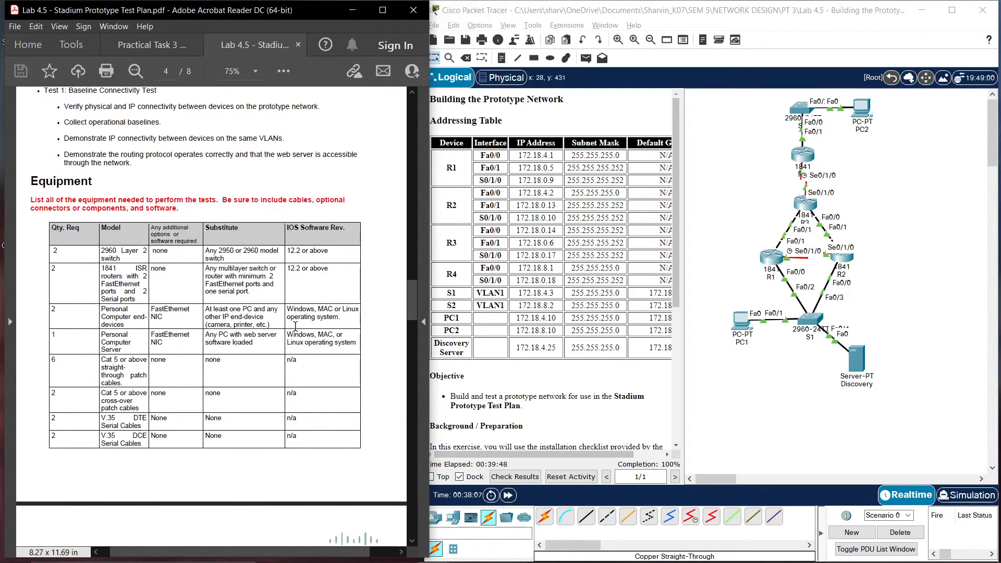
{"action": "left_click_drag", "start_coordinate": [57, 252], "coordinate": [49, 253]}
{"action": "left_click", "coordinate": [49, 252]}
Review the 1841 ISR router and Personal Computer rows by selecting their text
{"action": "left_click", "coordinate": [144, 293]}
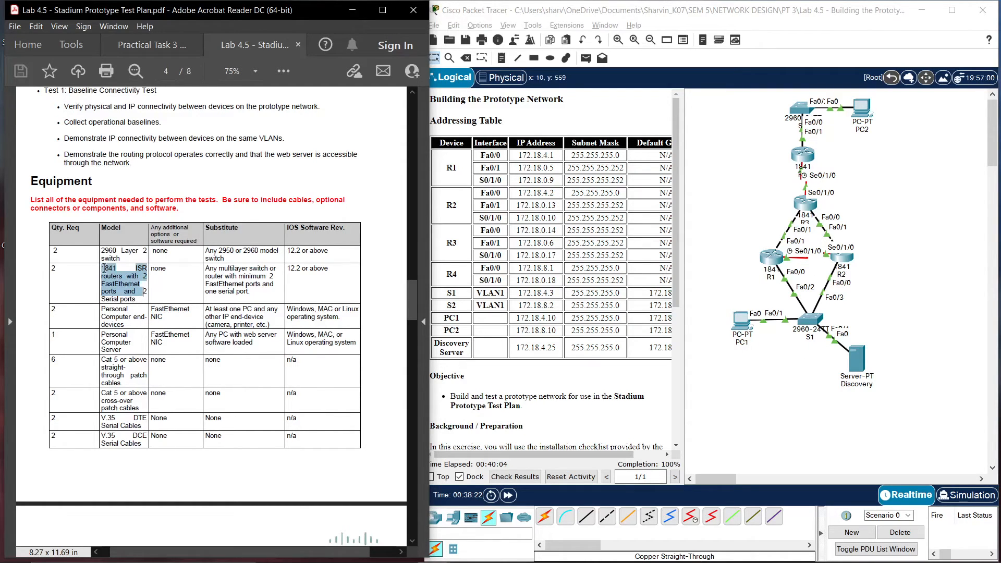
{"action": "key", "text": "BackSpace"}
{"action": "left_click_drag", "start_coordinate": [141, 301], "coordinate": [102, 268]}
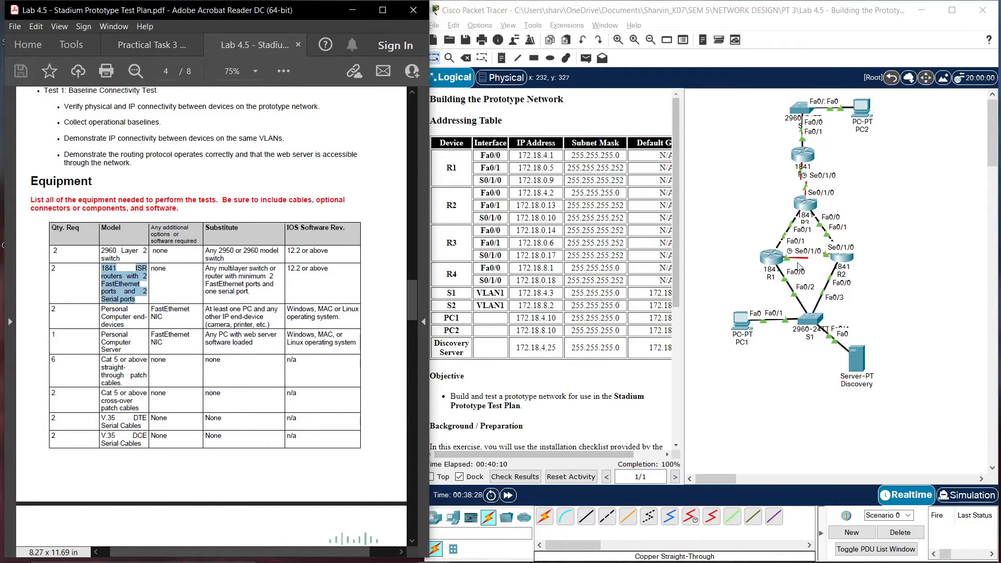
{"action": "left_click", "coordinate": [130, 321]}
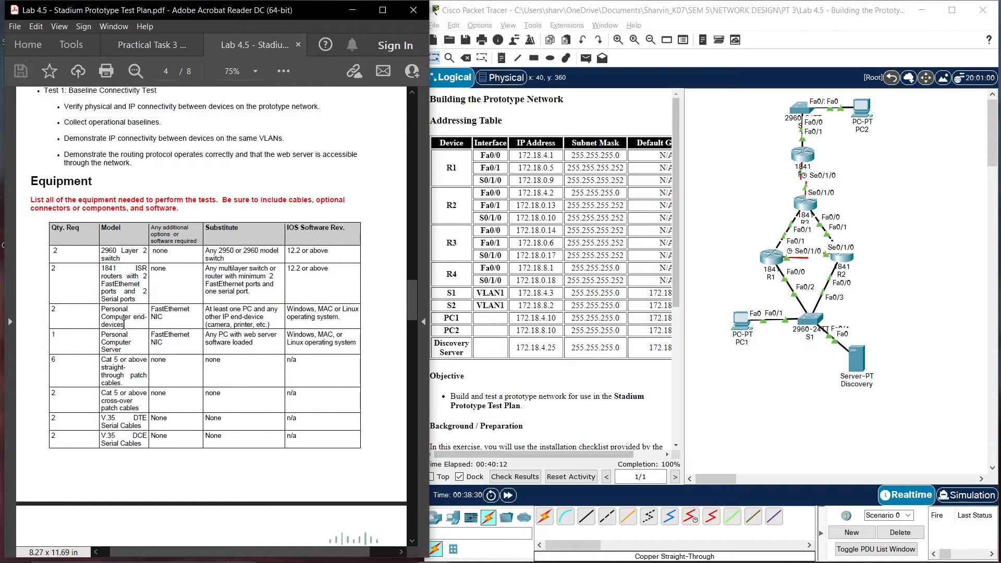
{"action": "mouse_move", "coordinate": [128, 319]}
{"action": "left_mouse_down"}
{"action": "mouse_move", "coordinate": [240, 318]}
{"action": "mouse_move", "coordinate": [250, 292]}
{"action": "mouse_move", "coordinate": [120, 319]}
{"action": "mouse_move", "coordinate": [102, 309]}
{"action": "mouse_move", "coordinate": [118, 318]}
{"action": "left_mouse_up"}
{"action": "left_click", "coordinate": [125, 320]}
{"action": "double_click", "coordinate": [126, 320]}
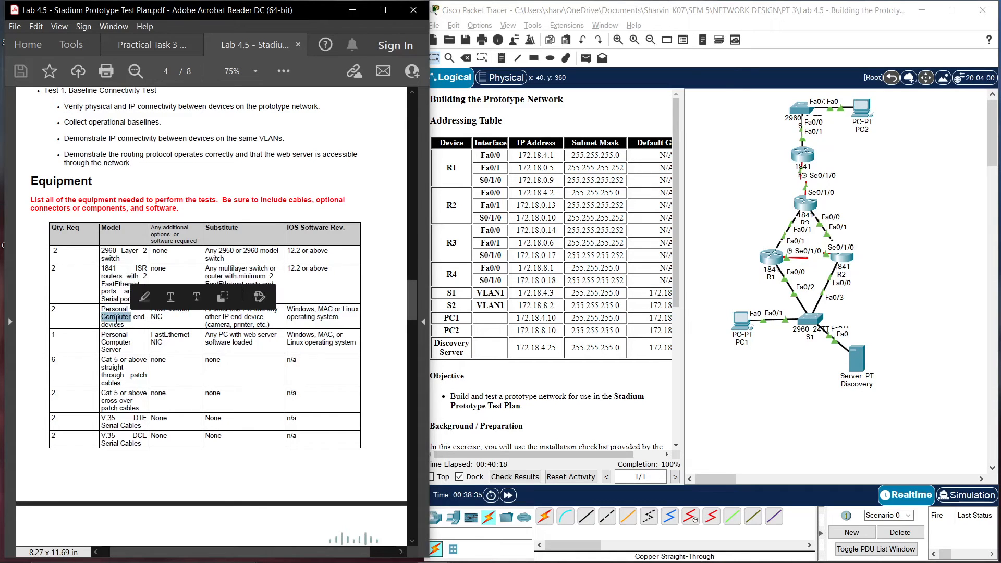
{"action": "left_click", "coordinate": [111, 317]}
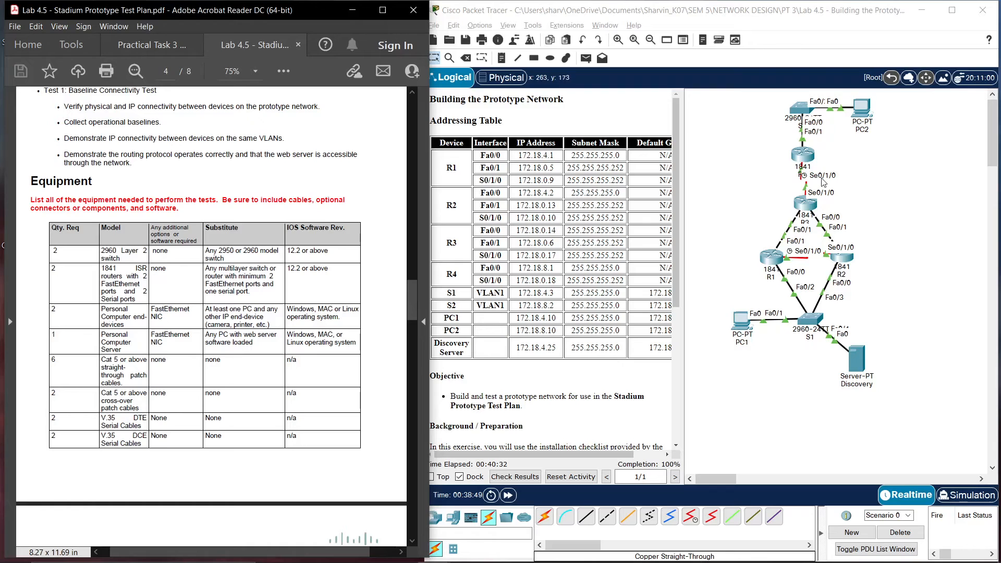
{"action": "left_click", "coordinate": [870, 307]}
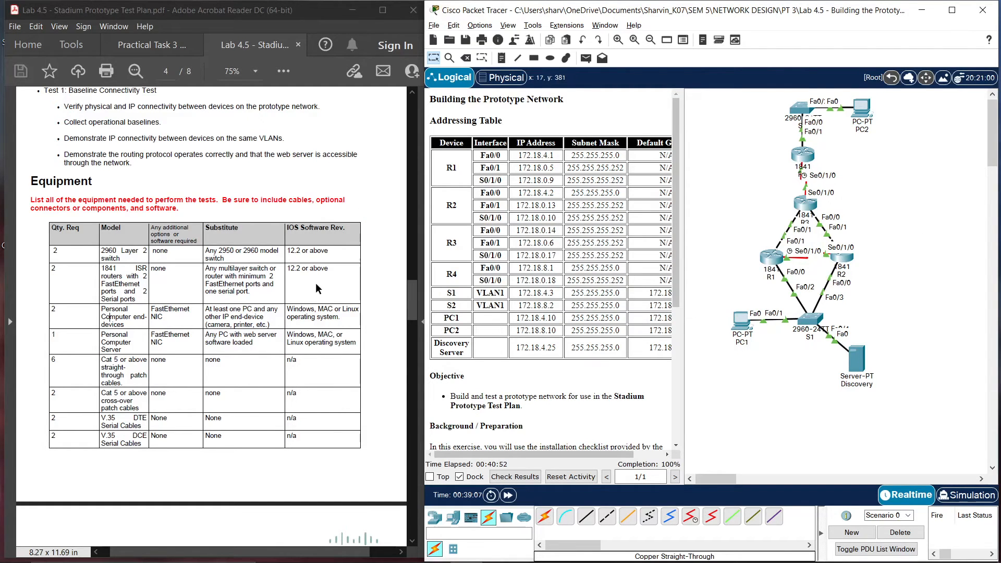
Scroll the Stadium test plan to page 6's Test 1 Procedures and open PC1's window
{"action": "scroll", "coordinate": [315, 283], "scroll_direction": "down", "scroll_amount": 12}
{"action": "scroll", "coordinate": [316, 283], "scroll_direction": "down", "scroll_amount": 15}
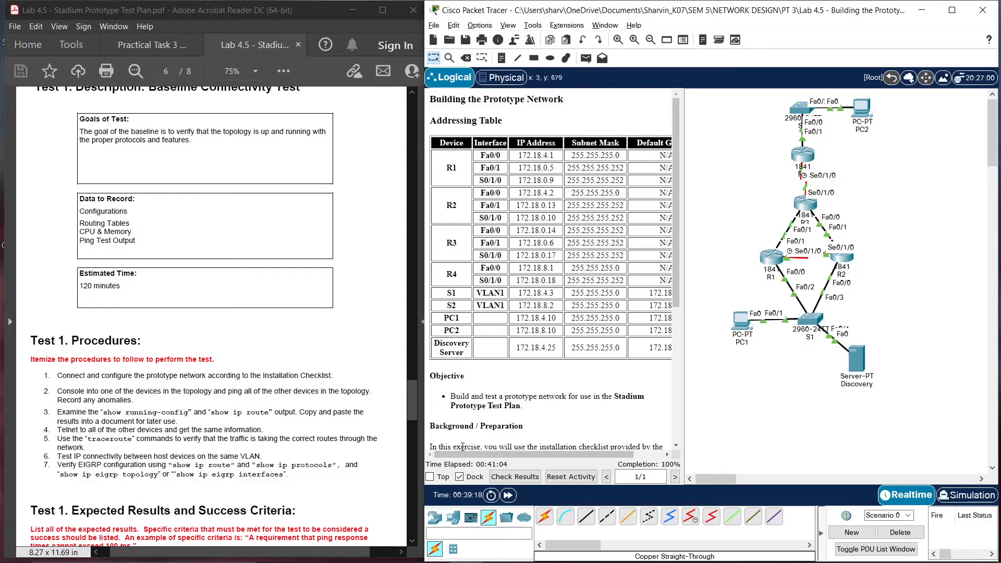
{"action": "scroll", "coordinate": [345, 394], "scroll_direction": "up", "scroll_amount": 3}
{"action": "scroll", "coordinate": [344, 395], "scroll_direction": "up", "scroll_amount": 6}
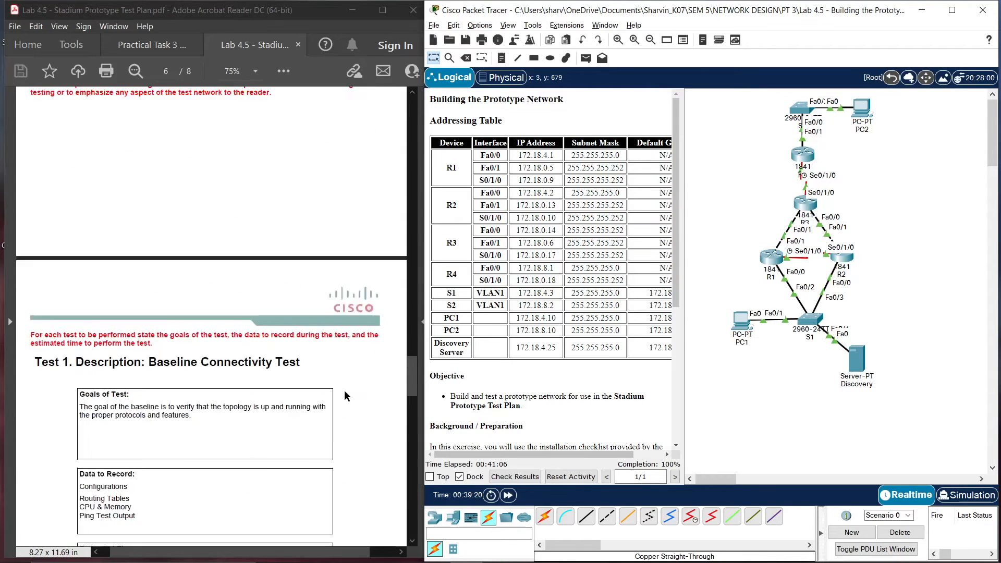
{"action": "scroll", "coordinate": [345, 395], "scroll_direction": "down", "scroll_amount": 12}
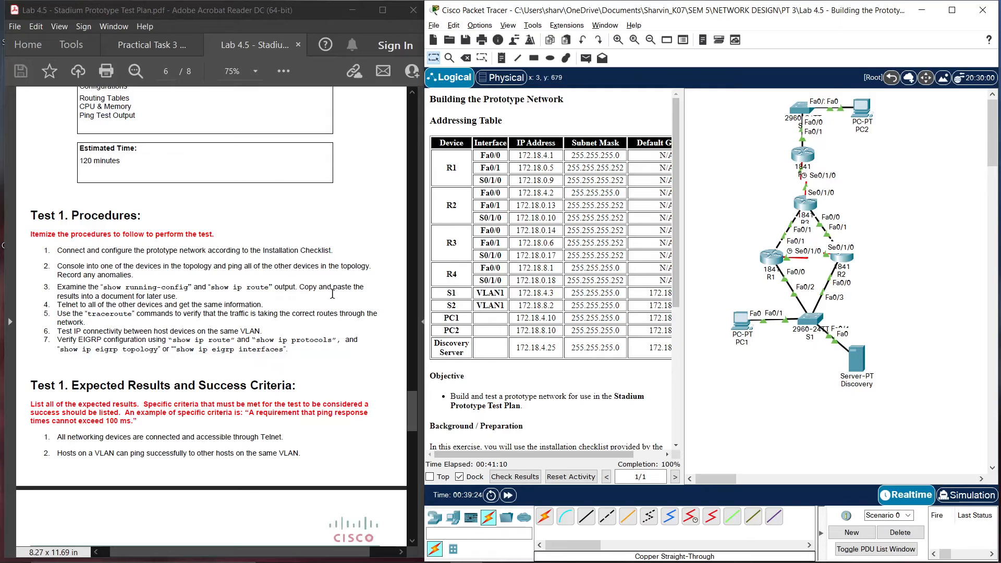
{"action": "left_click", "coordinate": [740, 322]}
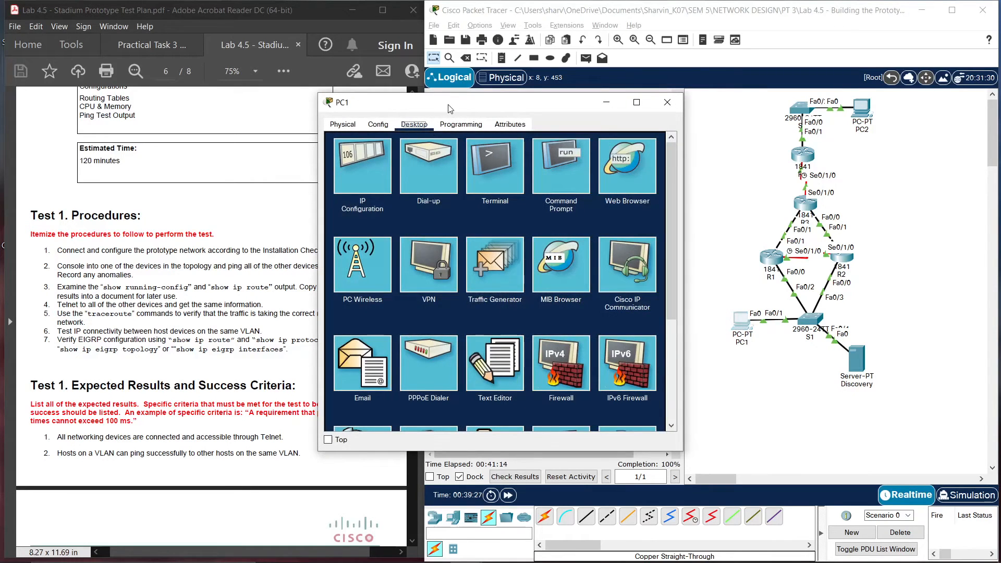
From PC1's Command Prompt, telnet to S1 at 172.18.4.3, log in, and enter privileged mode
{"action": "left_click_drag", "start_coordinate": [449, 107], "coordinate": [592, 114]}
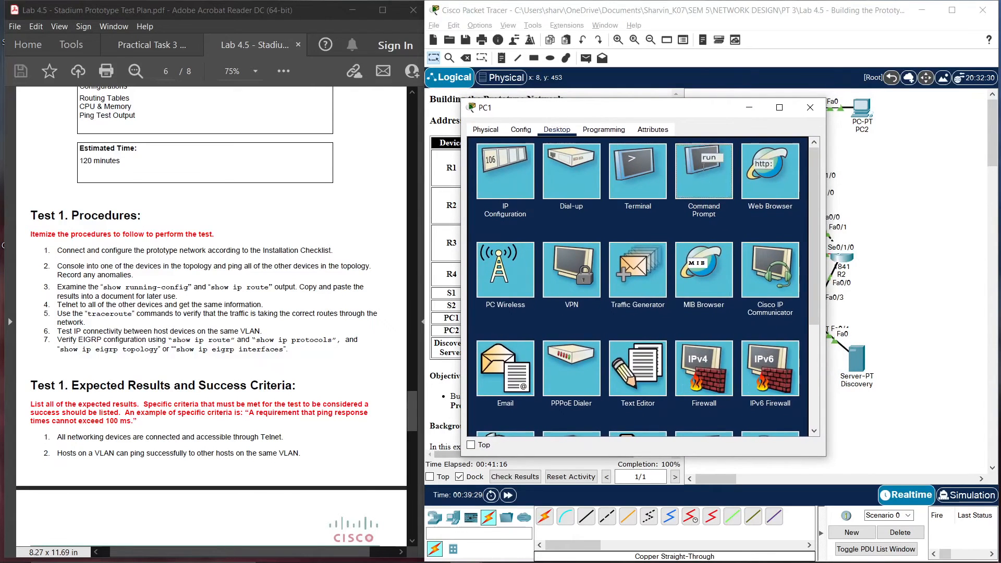
{"action": "left_click", "coordinate": [704, 172]}
{"action": "type", "text": "telnet"}
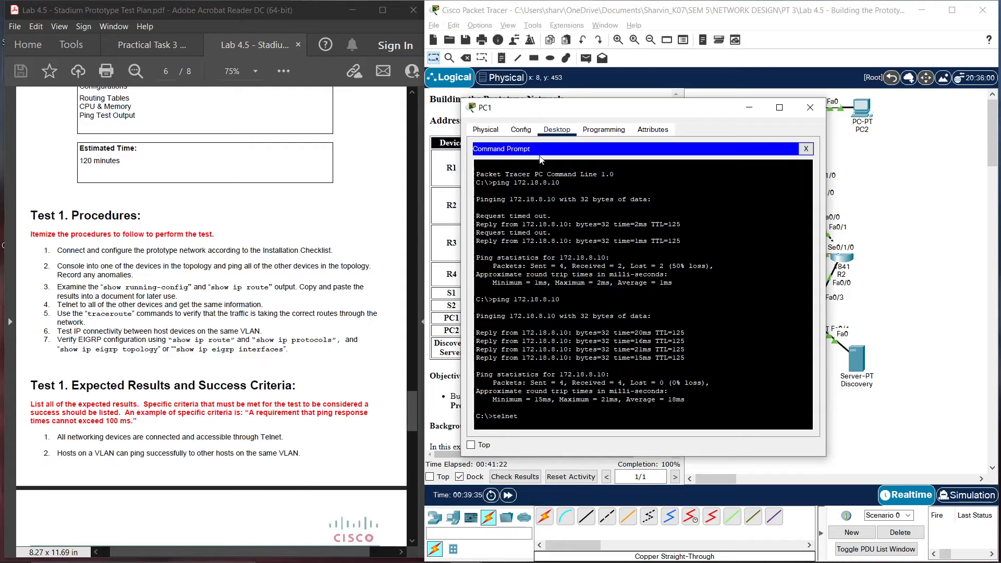
{"action": "left_click_drag", "start_coordinate": [563, 107], "coordinate": [756, 94]}
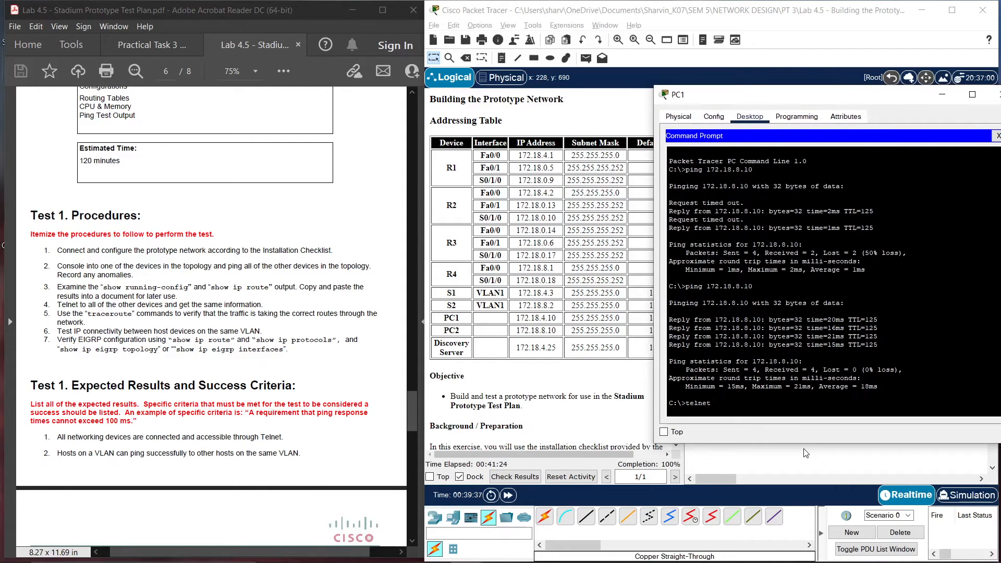
{"action": "type", "text": "t 172.18.4.3"}
{"action": "key", "text": "Return"}
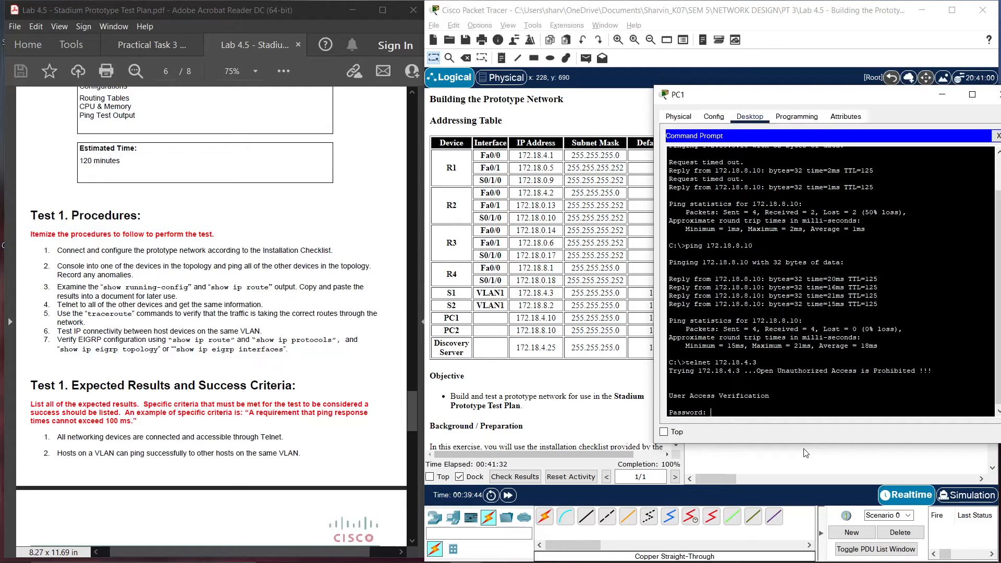
{"action": "key", "text": "Return"}
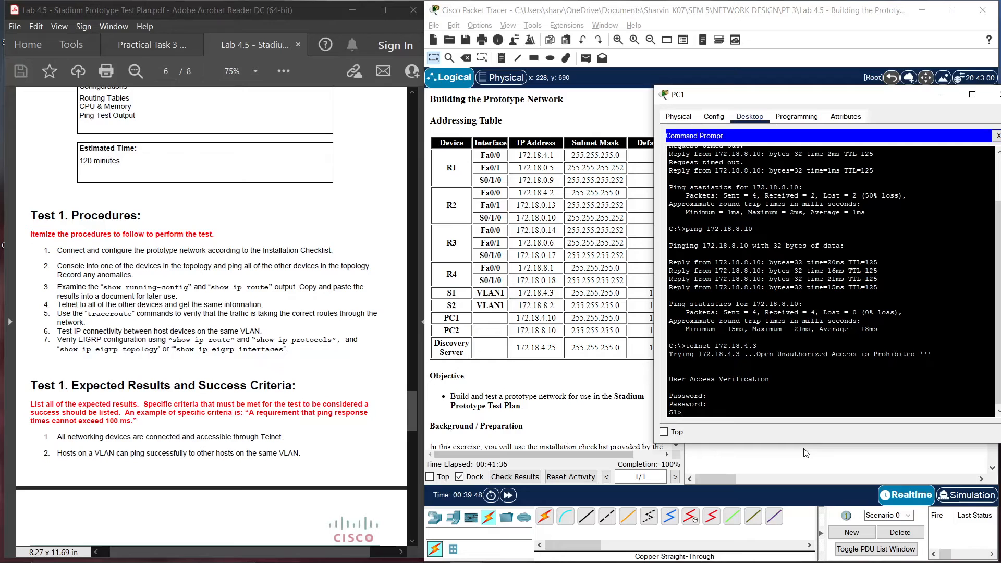
{"action": "type", "text": "en"}
{"action": "key", "text": "Return"}
{"action": "key", "text": "Return"}
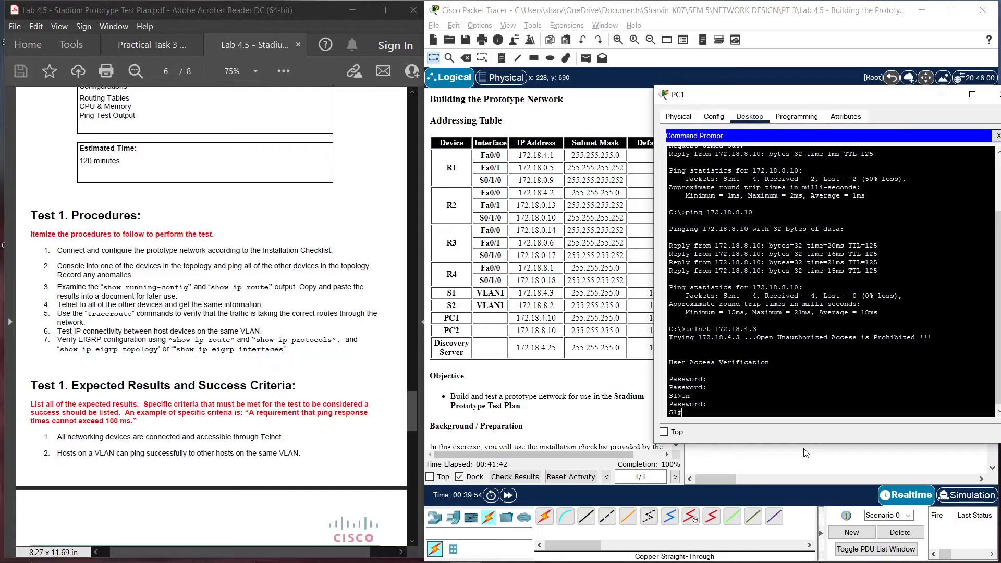
From S1, ping 172.18.4.1, 172.18.0.5 and 172.18.0.9
{"action": "type", "text": "ping 172.18.4.1"}
{"action": "key", "text": "Return"}
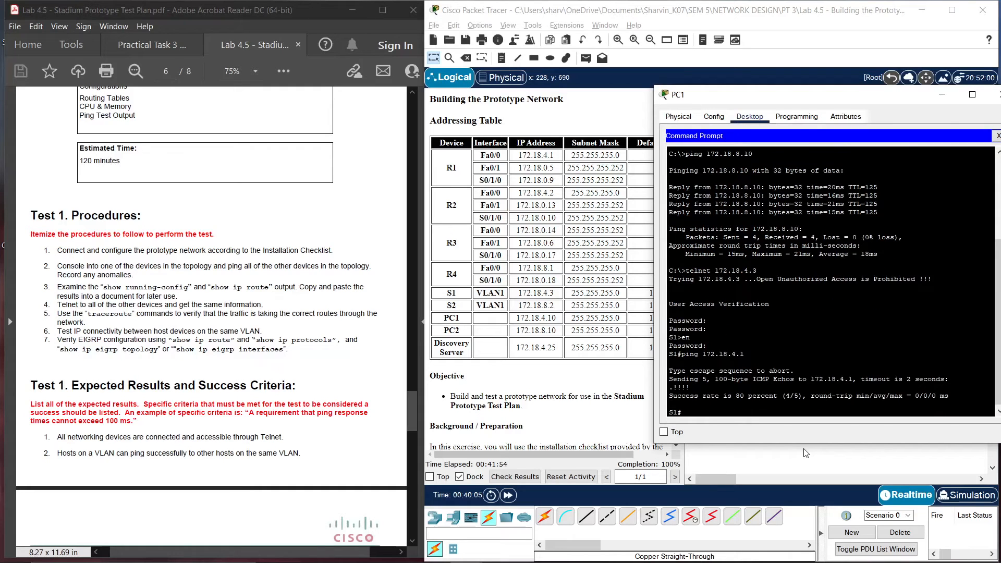
{"action": "key", "text": "Up"}
{"action": "type", "text": "0.5"}
{"action": "key", "text": "Return"}
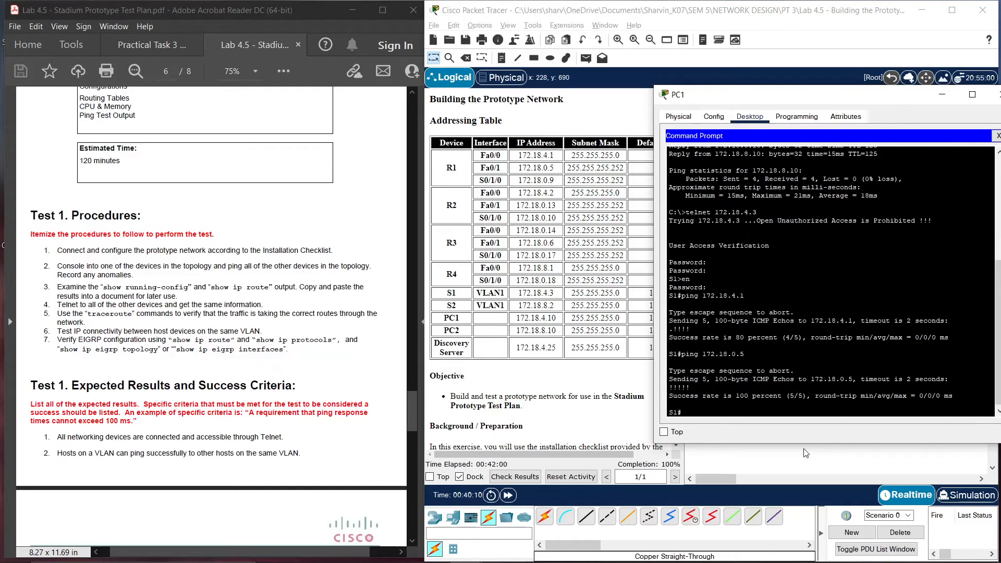
{"action": "key", "text": "Up"}
{"action": "type", "text": "9"}
{"action": "key", "text": "Return"}
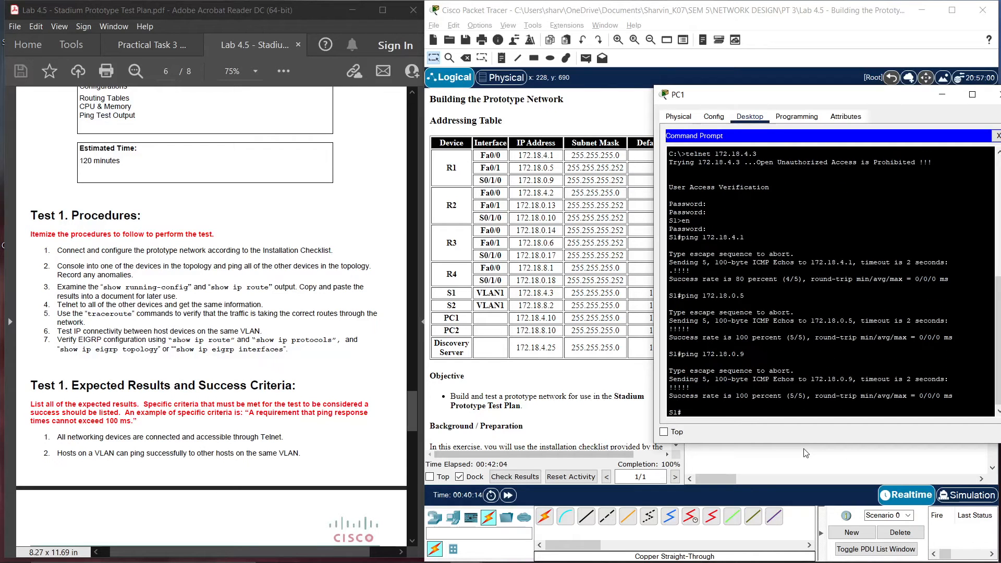
Ping 172.18.4.2, 172.18.0.13 and 172.18.0.10 from S1
{"action": "key", "text": "Up"}
{"action": "type", "text": "4.2"}
{"action": "key", "text": "Return"}
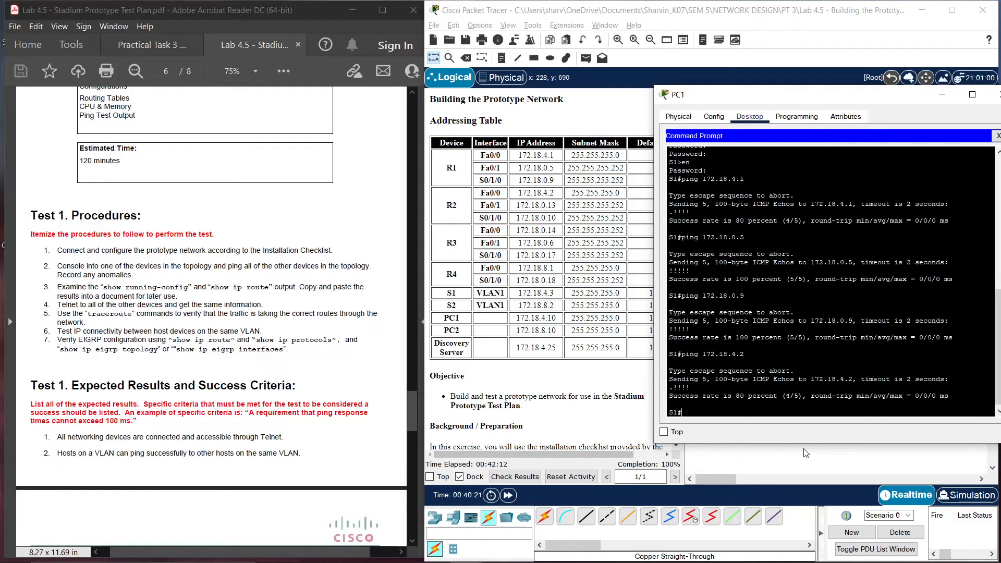
{"action": "key", "text": "Up"}
{"action": "type", "text": "0.13"}
{"action": "key", "text": "Return"}
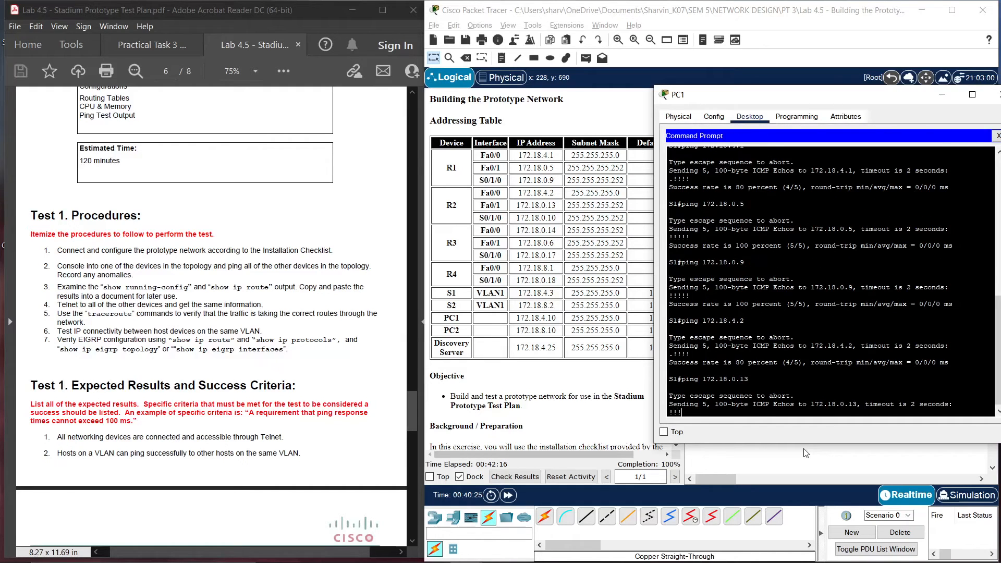
{"action": "key", "text": "Up"}
{"action": "key", "text": "BackSpace"}
{"action": "type", "text": "0.1"}
{"action": "key", "text": "Return"}
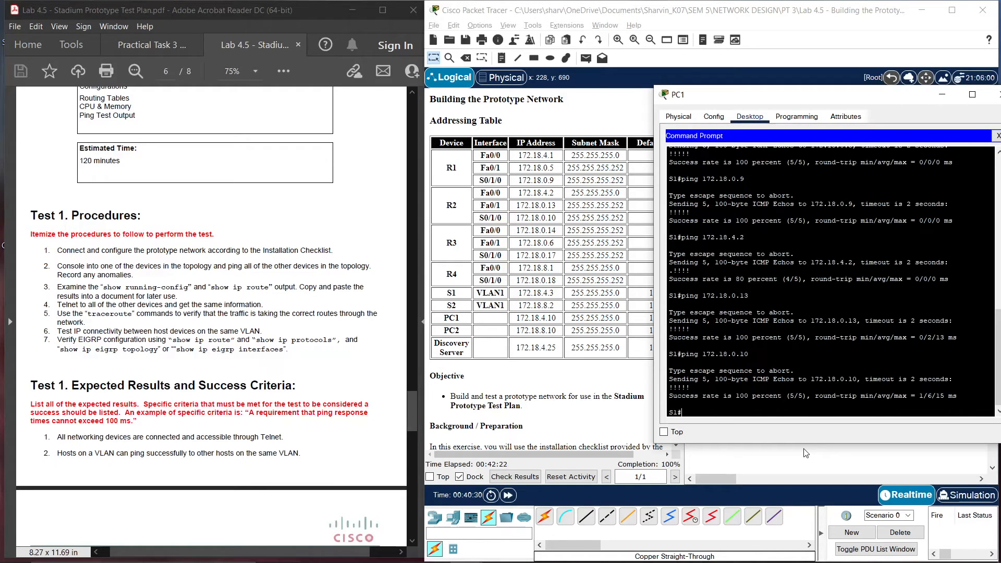
Ping 172.18.0.14, 172.18.0.6 and 172.18.0.17 from S1
{"action": "key", "text": "Up"}
{"action": "key", "text": "Up"}
{"action": "key", "text": "BackSpace"}
{"action": "type", "text": "4"}
{"action": "key", "text": "Return"}
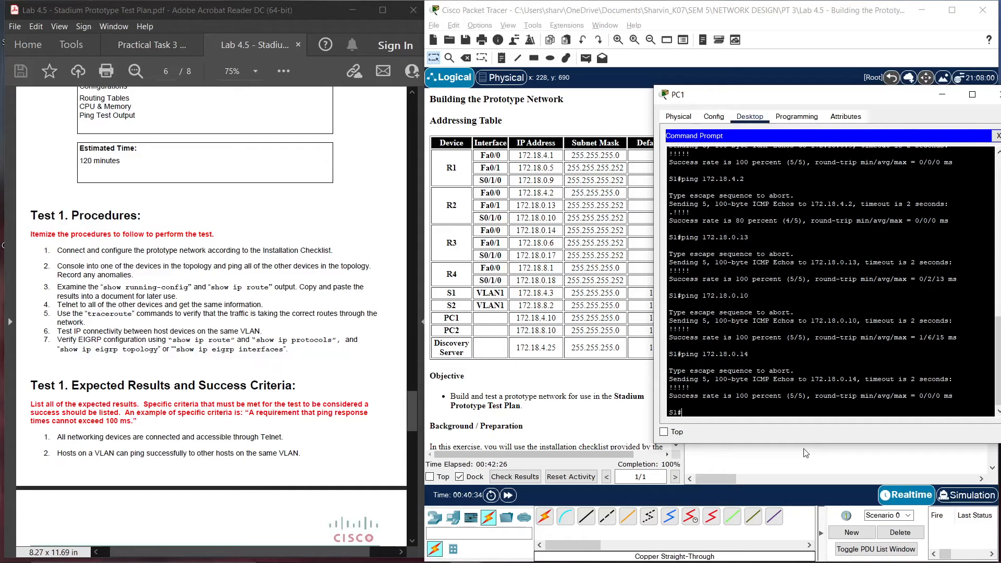
{"action": "key", "text": "Up"}
{"action": "type", "text": "6"}
{"action": "key", "text": "Return"}
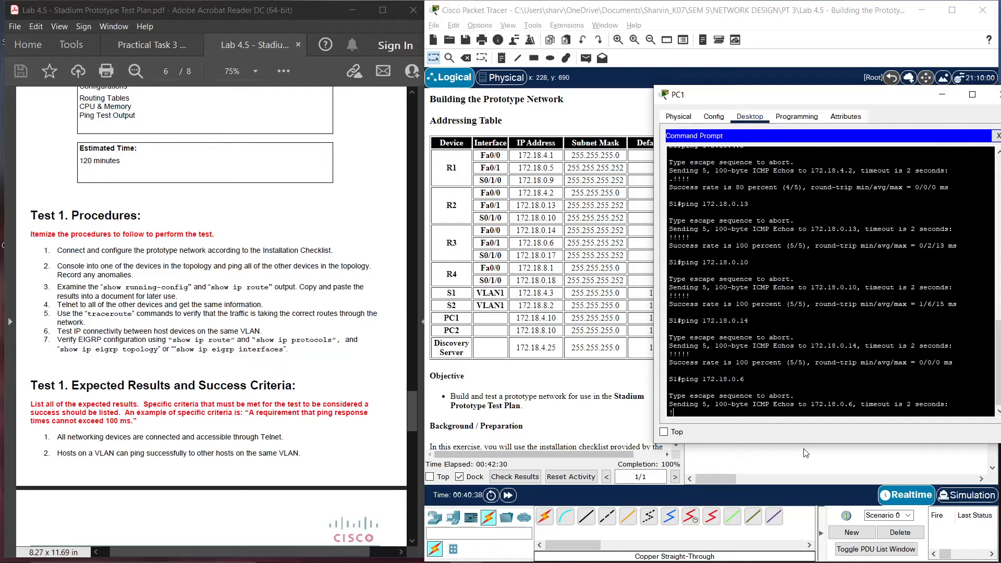
{"action": "key", "text": "Up"}
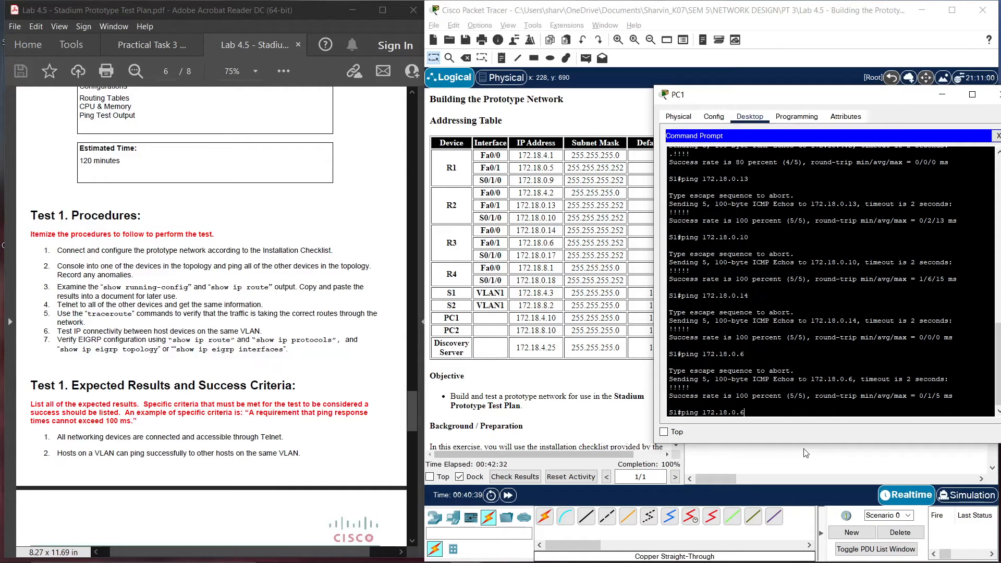
{"action": "key", "text": "BackSpace"}
{"action": "type", "text": "17"}
{"action": "key", "text": "Return"}
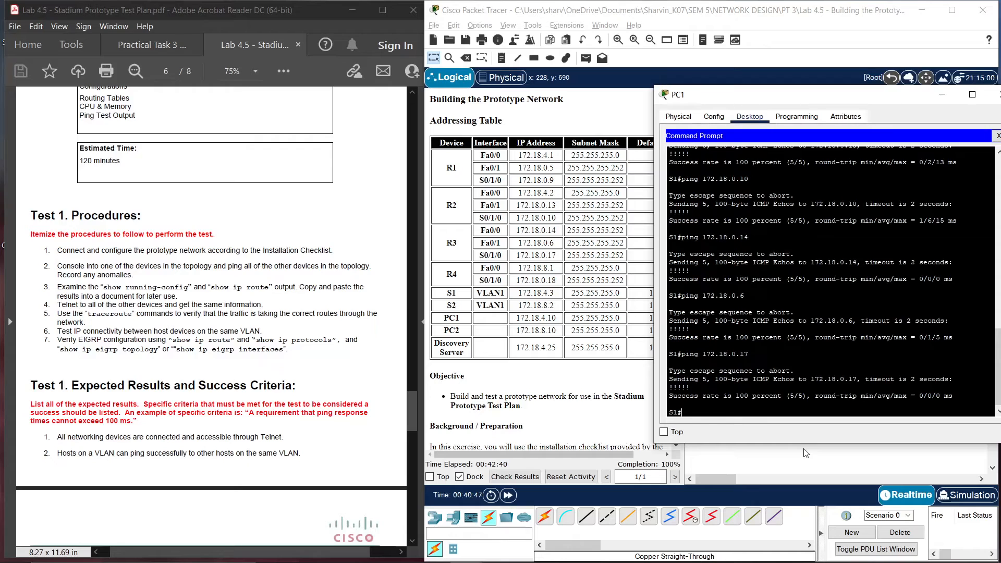
{"action": "type", "text": "ping 172.18.8.1"}
Ping 172.18.8.1 and 172.18.0.18 from S1
{"action": "key", "text": "Return"}
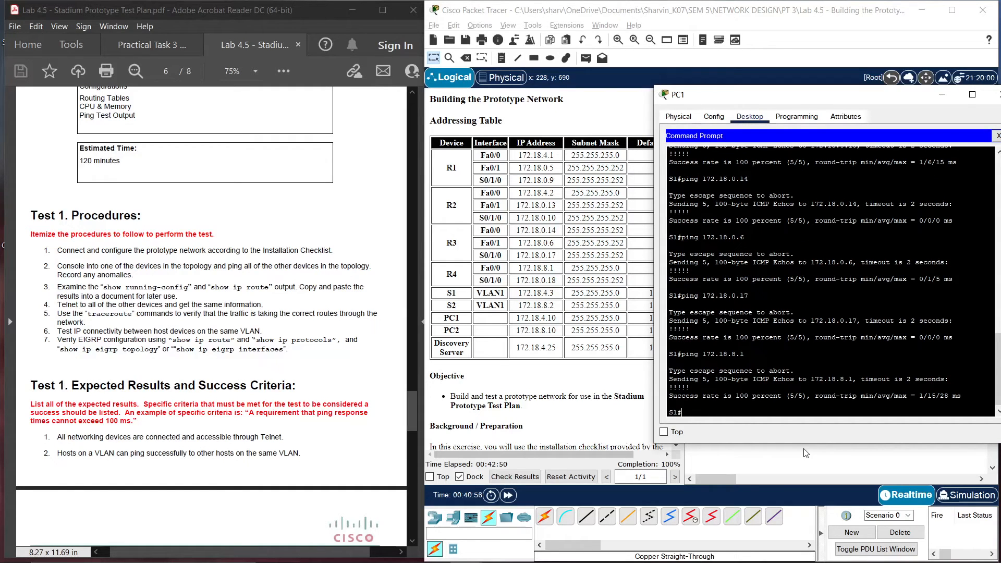
{"action": "key", "text": "Up"}
{"action": "key", "text": "Up"}
{"action": "key", "text": "BackSpace"}
{"action": "type", "text": "8"}
{"action": "key", "text": "Return"}
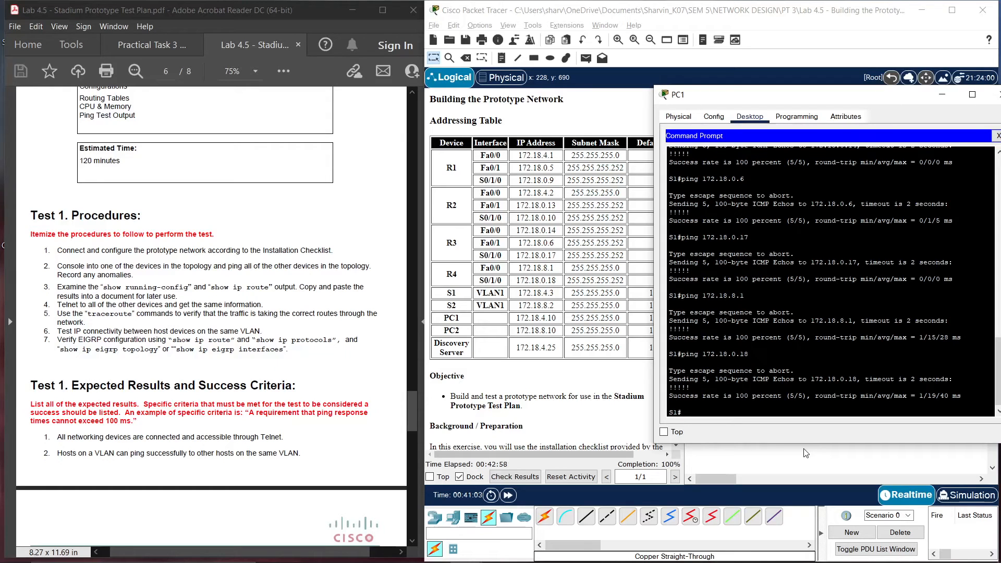
Ping S2 at 172.18.8.2 and PC2 at 172.18.8.10 from S1
{"action": "type", "text": "ping 172.18.8.2"}
{"action": "key", "text": "Return"}
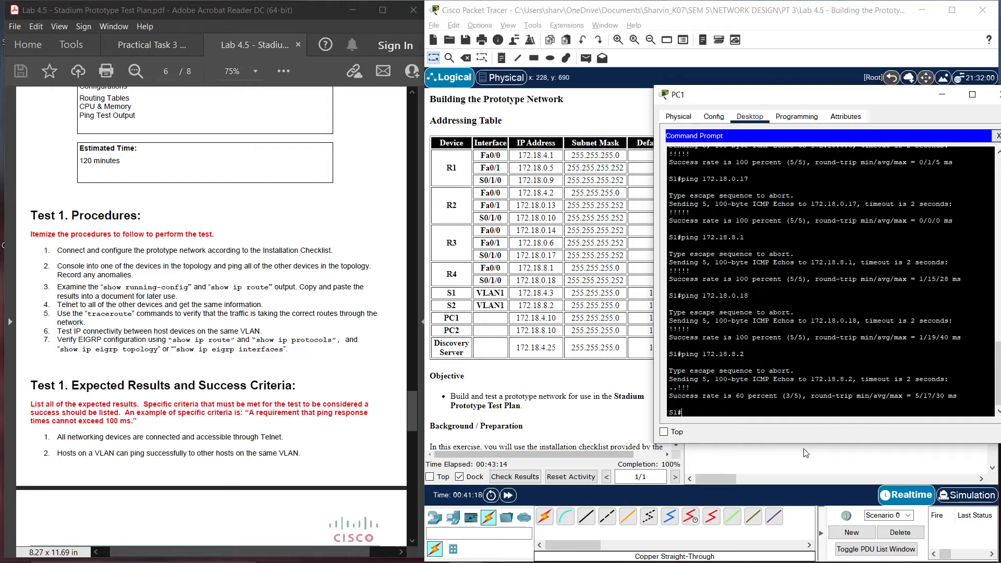
{"action": "key", "text": "Up"}
{"action": "type", "text": "10"}
{"action": "key", "text": "Return"}
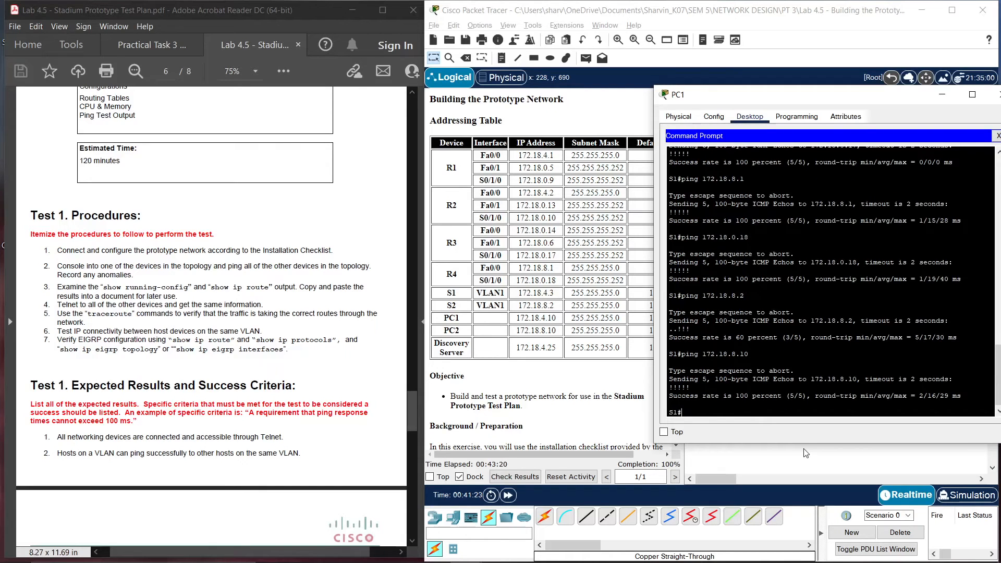
Ping 172.18.4.10 and the Discovery Server at 172.18.4.25 from S1
{"action": "key", "text": "Up"}
{"action": "key", "text": "BackSpace"}
{"action": "type", "text": "4"}
{"action": "key", "text": "Return"}
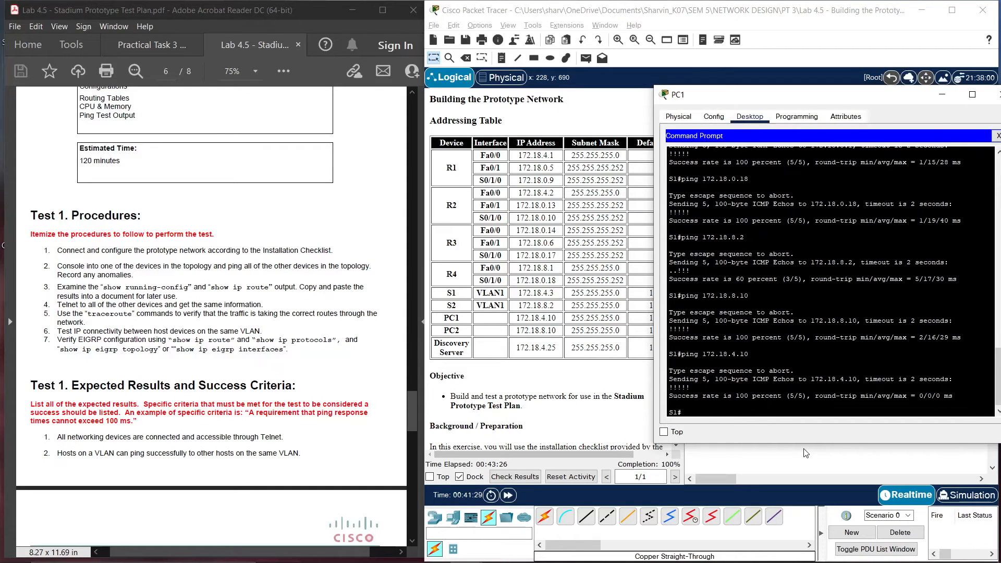
{"action": "key", "text": "Up"}
{"action": "key", "text": "Up"}
{"action": "key", "text": "Down"}
{"action": "key", "text": "BackSpace"}
{"action": "key", "text": "BackSpace"}
{"action": "type", "text": "25"}
{"action": "key", "text": "Return"}
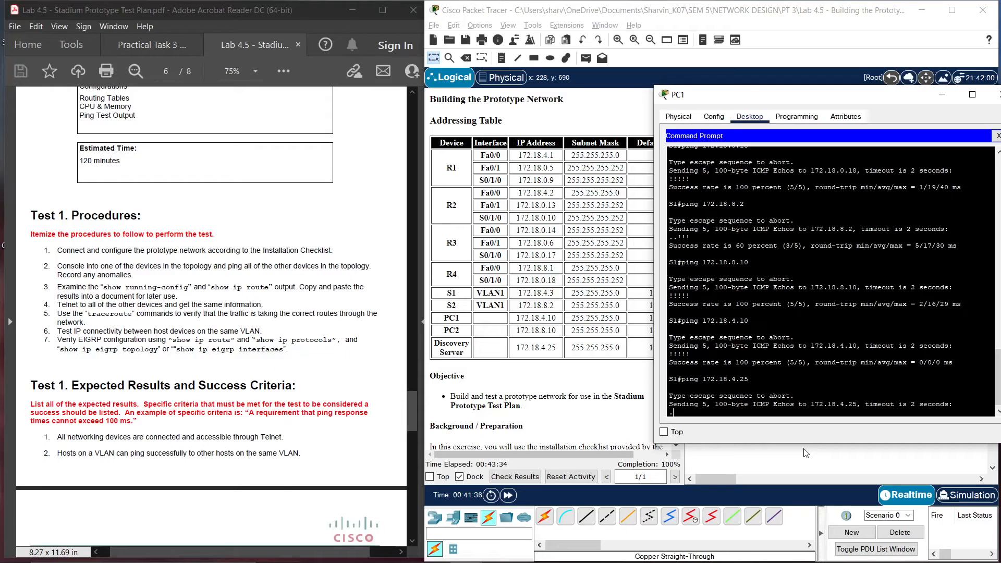
Reposition PC1's window and review step 3 of the Test 1 procedures
{"action": "left_click_drag", "start_coordinate": [740, 98], "coordinate": [625, 124]}
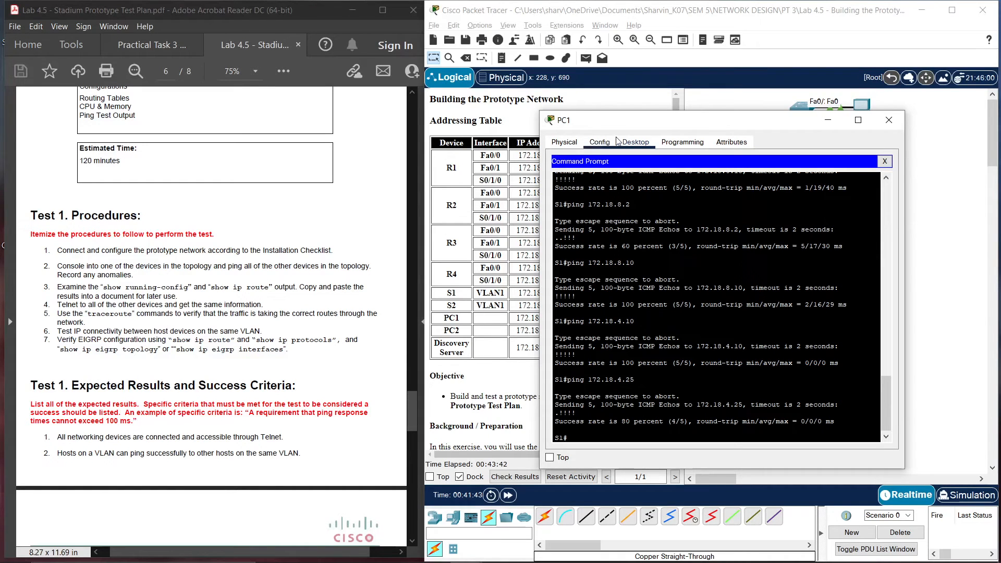
{"action": "left_click_drag", "start_coordinate": [621, 137], "coordinate": [628, 128]}
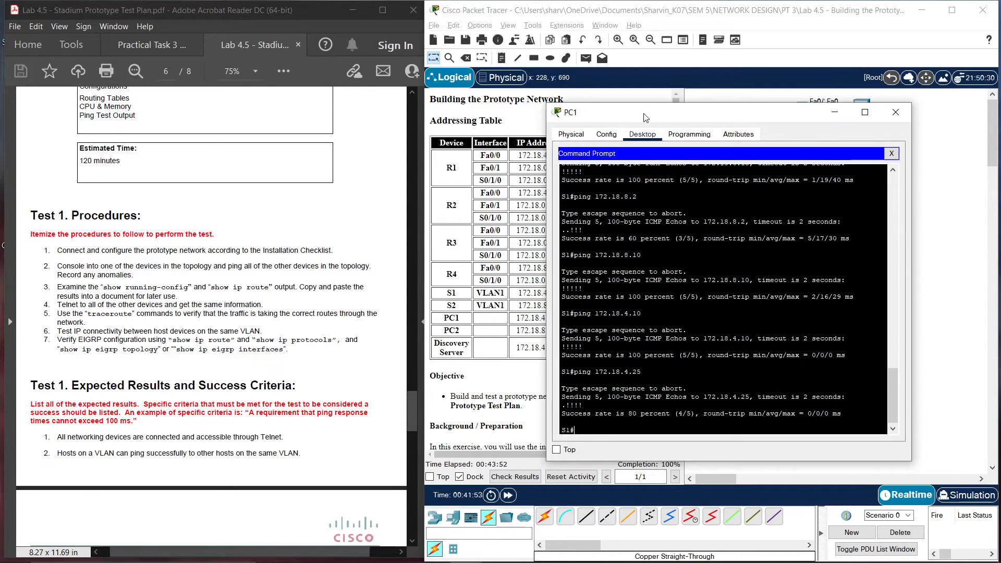
{"action": "left_click_drag", "start_coordinate": [644, 113], "coordinate": [672, 111]}
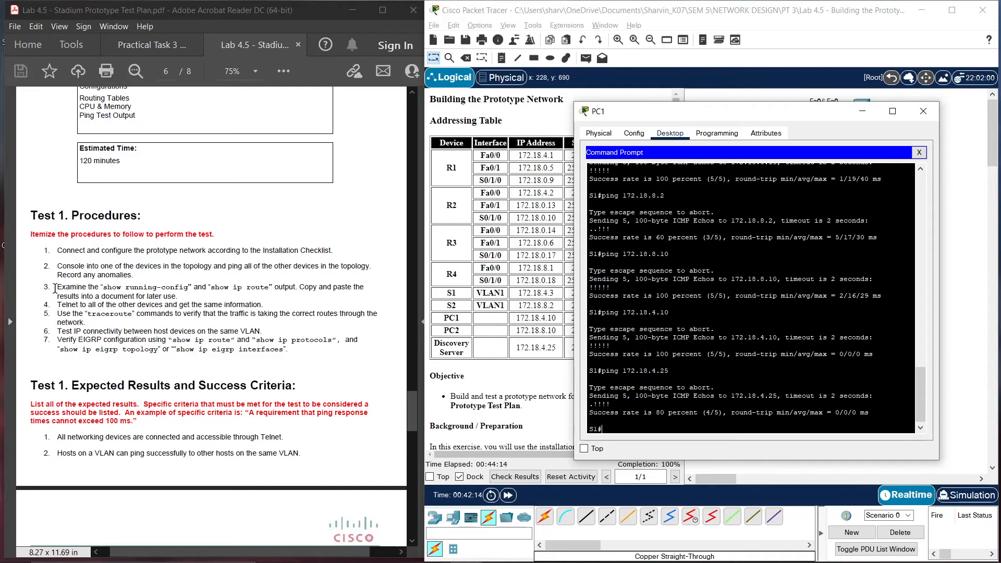
{"action": "left_click_drag", "start_coordinate": [55, 288], "coordinate": [191, 293]}
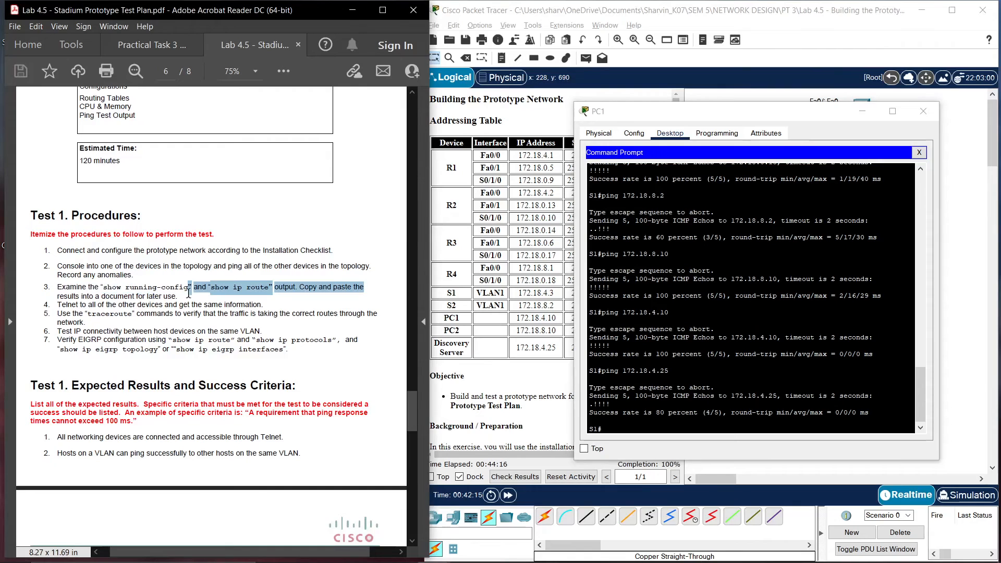
{"action": "left_click", "coordinate": [180, 294]}
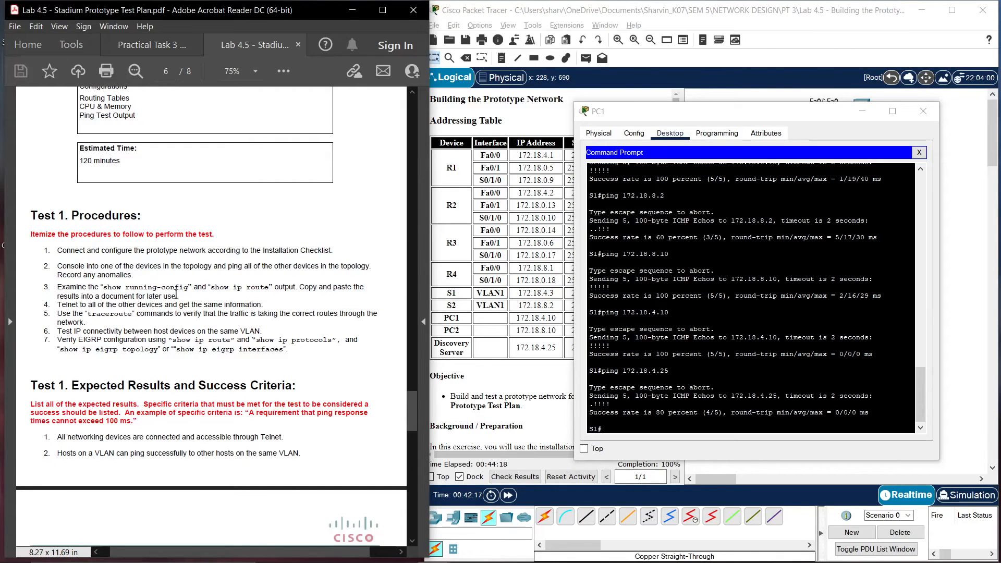
{"action": "left_click_drag", "start_coordinate": [179, 293], "coordinate": [55, 288]}
{"action": "left_click", "coordinate": [55, 289]}
Exit the S1 telnet session back to PC1's own prompt
{"action": "left_click", "coordinate": [633, 430]}
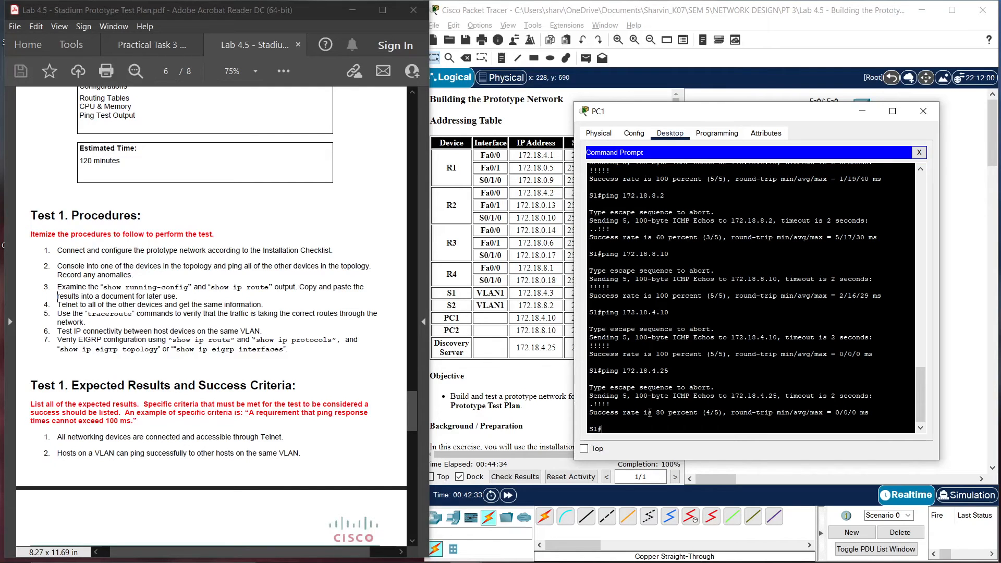
{"action": "type", "text": "exit"}
{"action": "key", "text": "Return"}
{"action": "key", "text": "Return"}
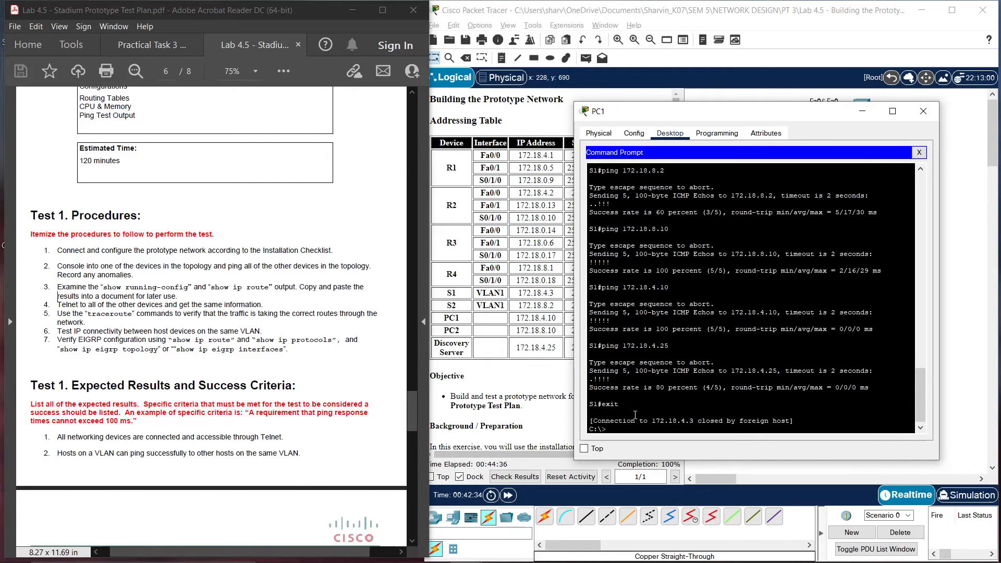
Telnet to R1 at 172.18.4.1, log in, enter privileged mode, then exit
{"action": "type", "text": "teln"}
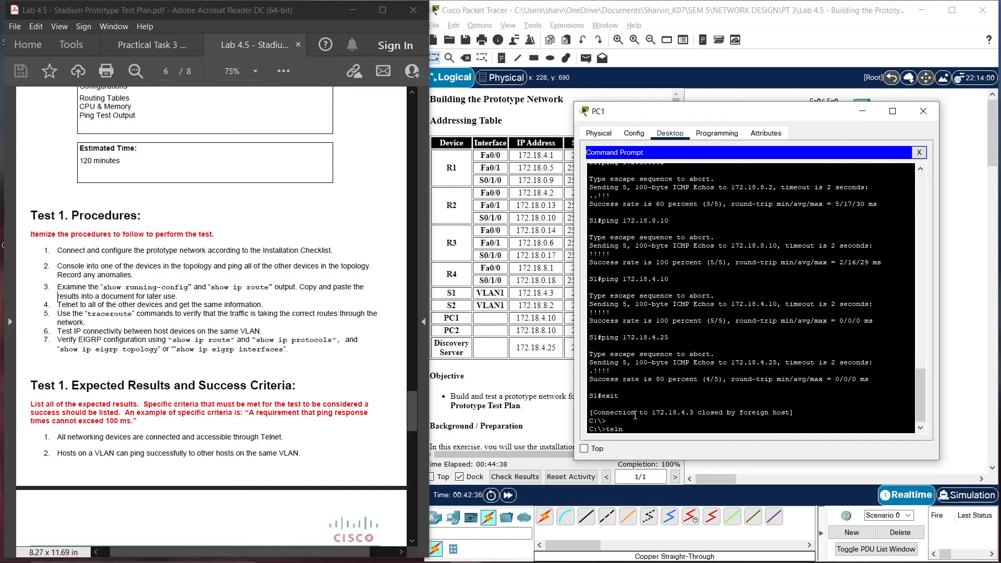
{"action": "type", "text": "et 172.18.4.1"}
{"action": "key", "text": "Return"}
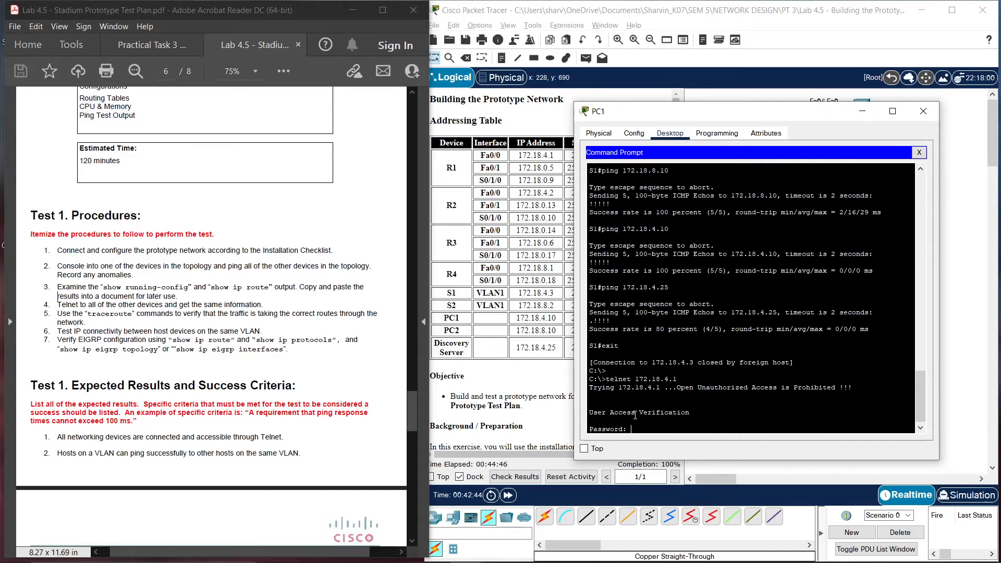
{"action": "key", "text": "Return"}
{"action": "type", "text": "en"}
{"action": "key", "text": "Return"}
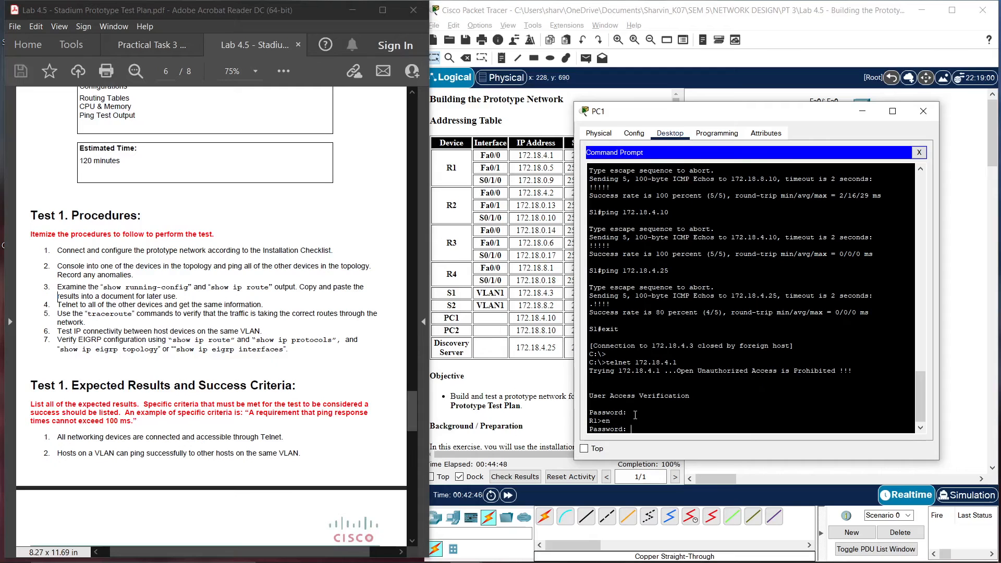
{"action": "key", "text": "Return"}
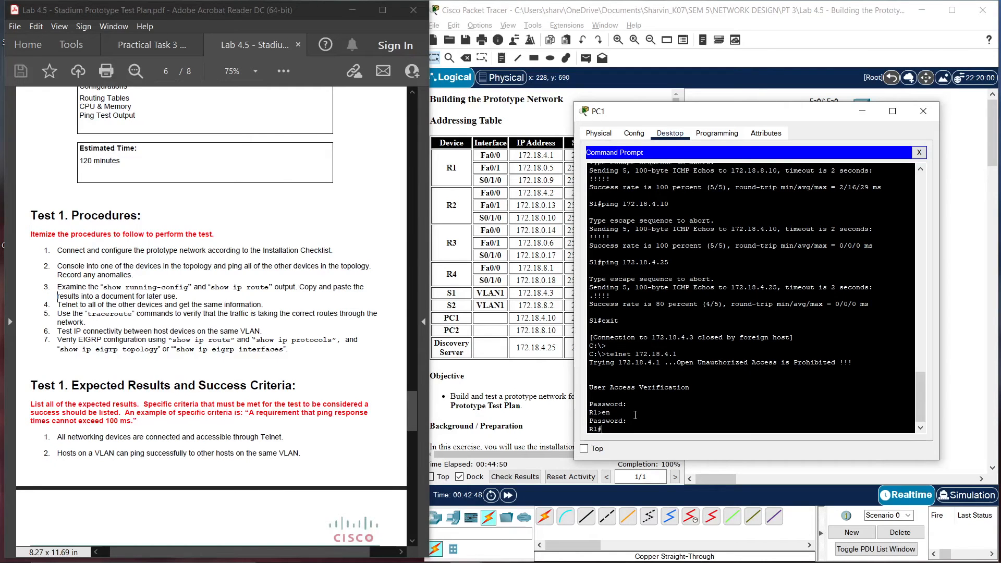
{"action": "type", "text": "w"}
{"action": "key", "text": "BackSpace"}
{"action": "type", "text": "exit"}
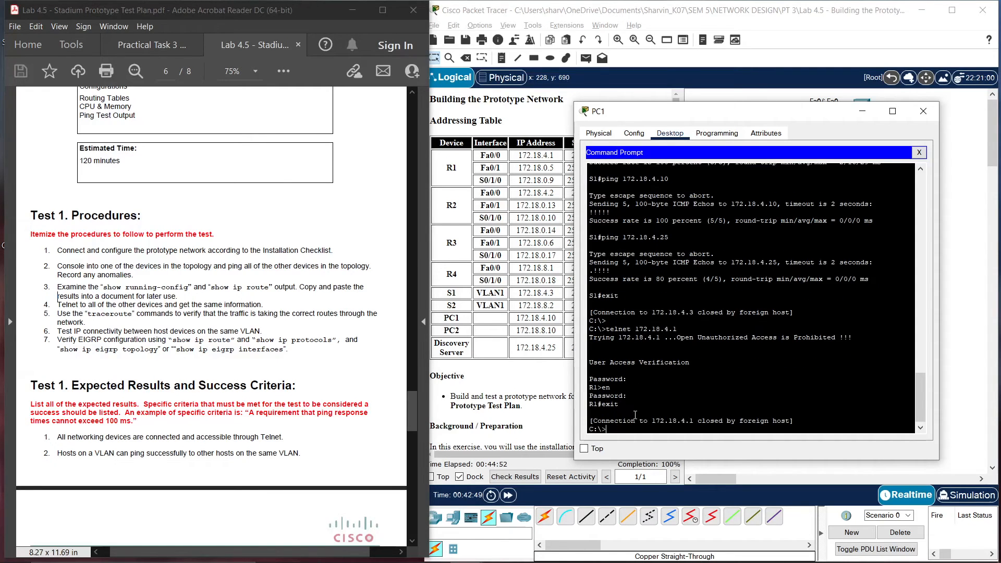
{"action": "key", "text": "Return"}
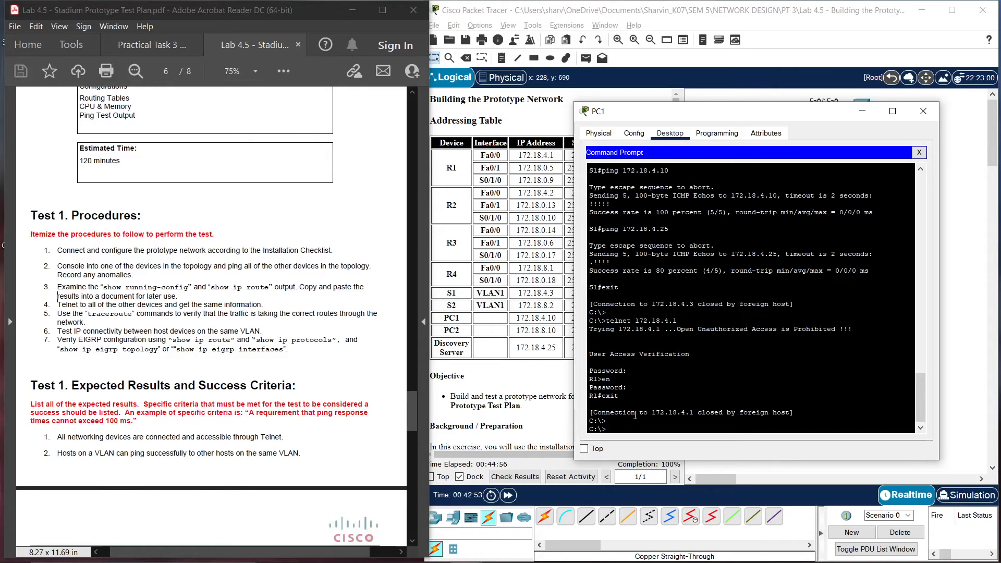
Telnet to R2 at 172.18.4.2, reach privileged mode and exit, then enter telnet 172.18.0.14
{"action": "type", "text": "telnet 172.18.4.2"}
{"action": "key", "text": "Return"}
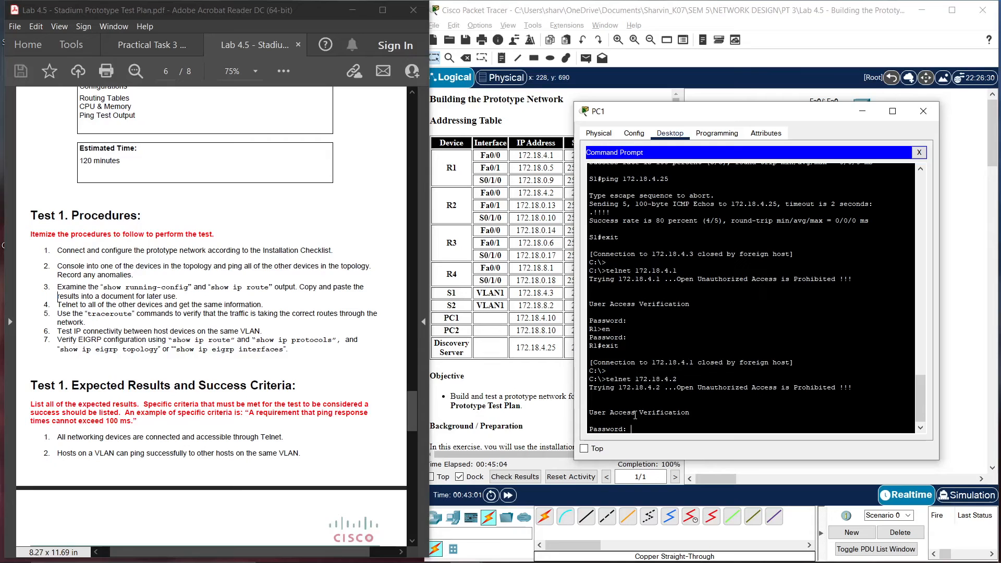
{"action": "key", "text": "Return"}
{"action": "type", "text": "en"}
{"action": "key", "text": "Return"}
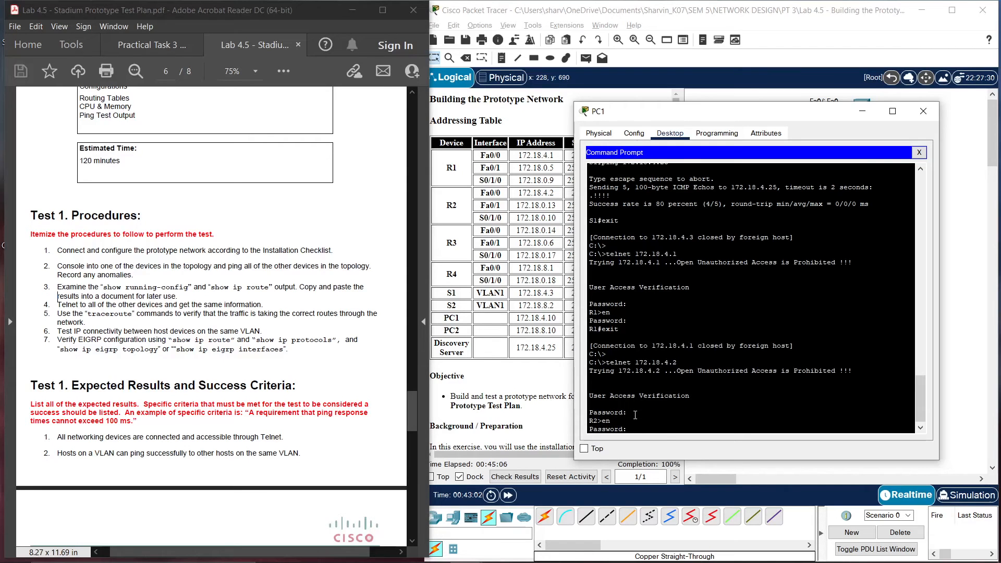
{"action": "key", "text": "Return"}
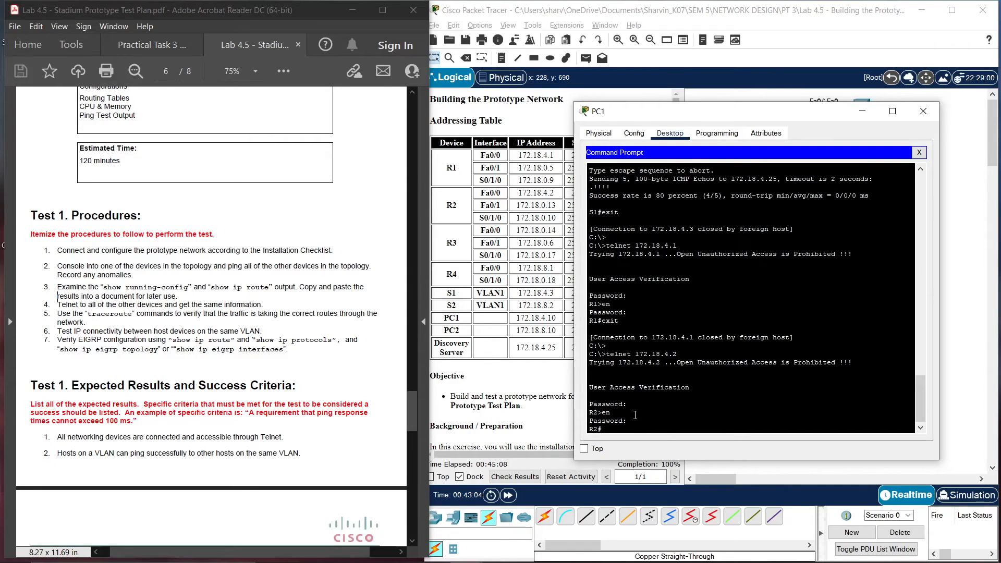
{"action": "type", "text": "exit"}
{"action": "key", "text": "Return"}
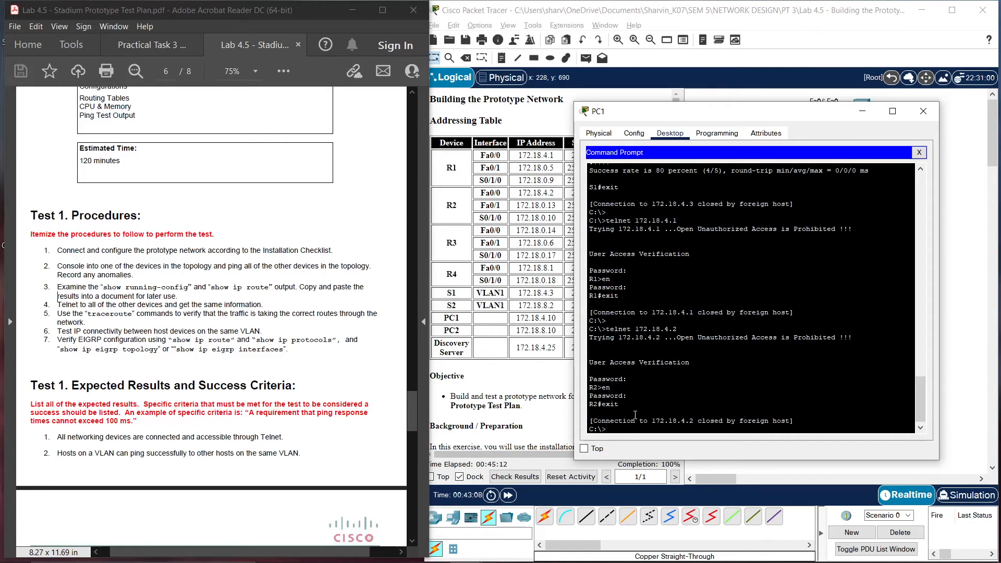
{"action": "type", "text": "telnet 172.18.0.14"}
Log into R3 at 172.18.0.14 over telnet, enter privileged mode, then exit
{"action": "key", "text": "Return"}
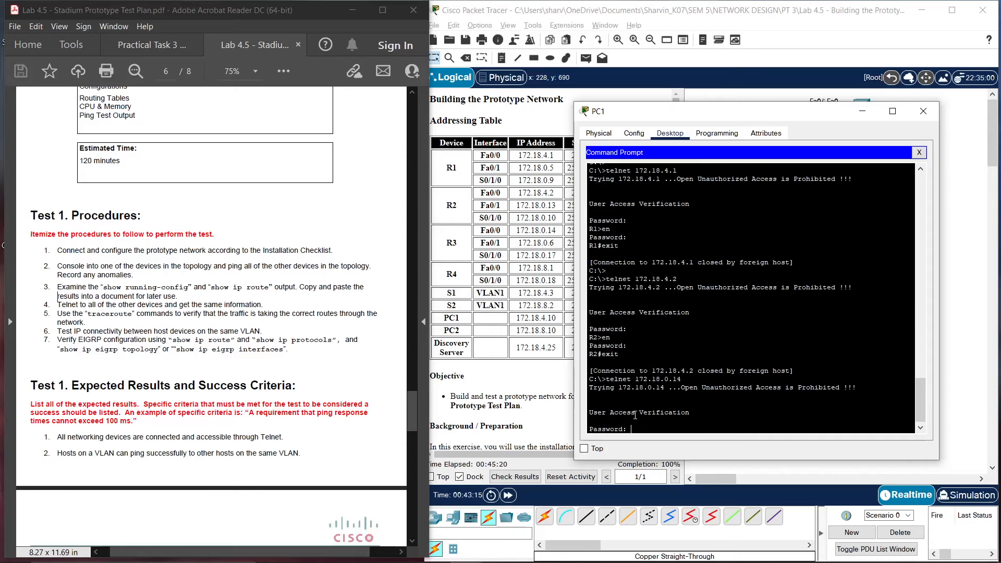
{"action": "key", "text": "Return"}
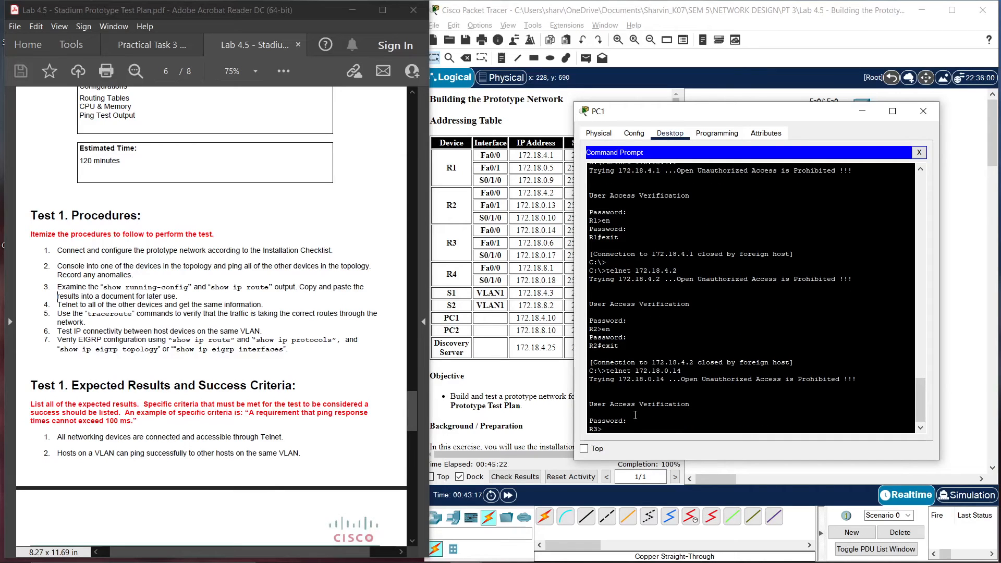
{"action": "type", "text": "en"}
{"action": "key", "text": "Return"}
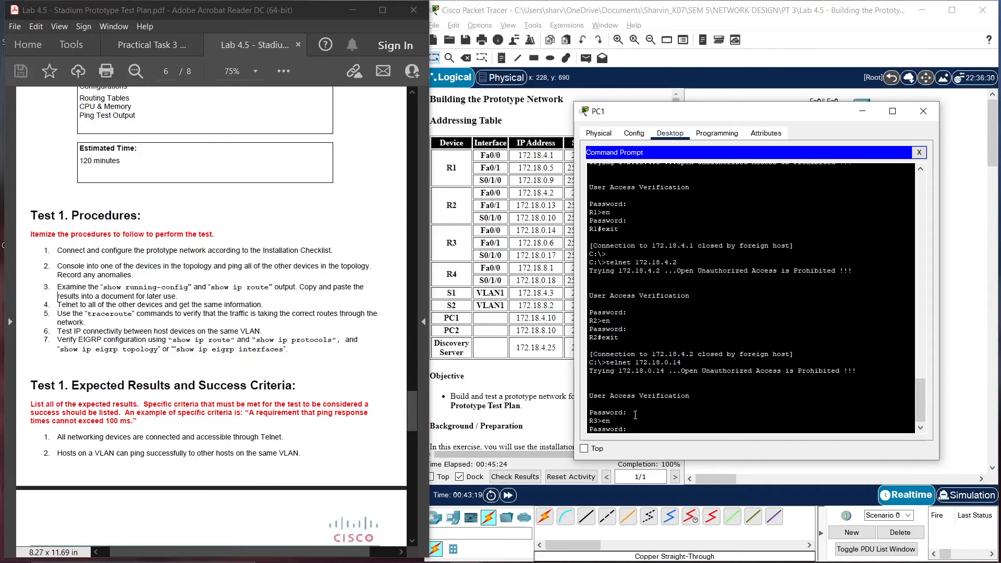
{"action": "key", "text": "Return"}
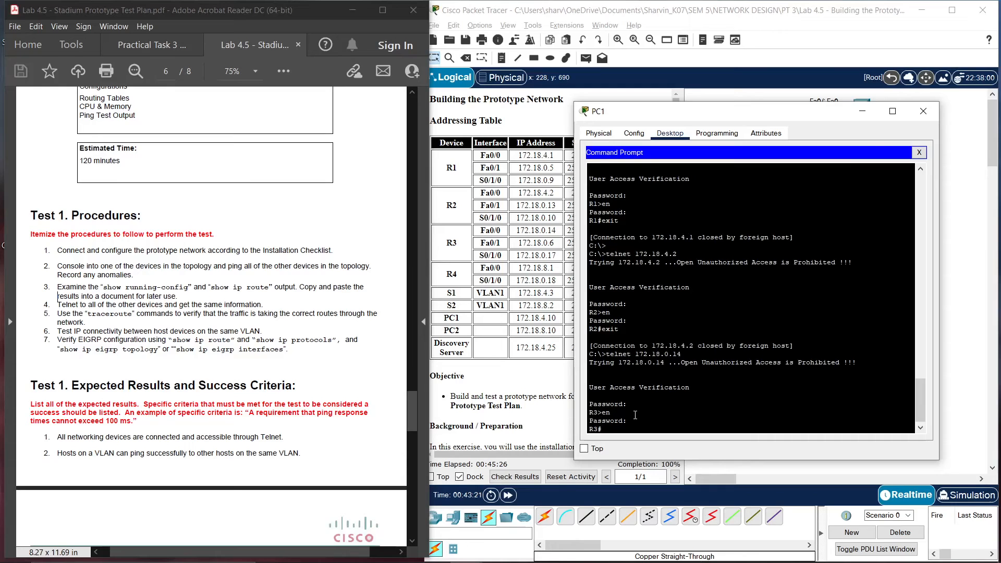
{"action": "type", "text": "exit"}
{"action": "key", "text": "Return"}
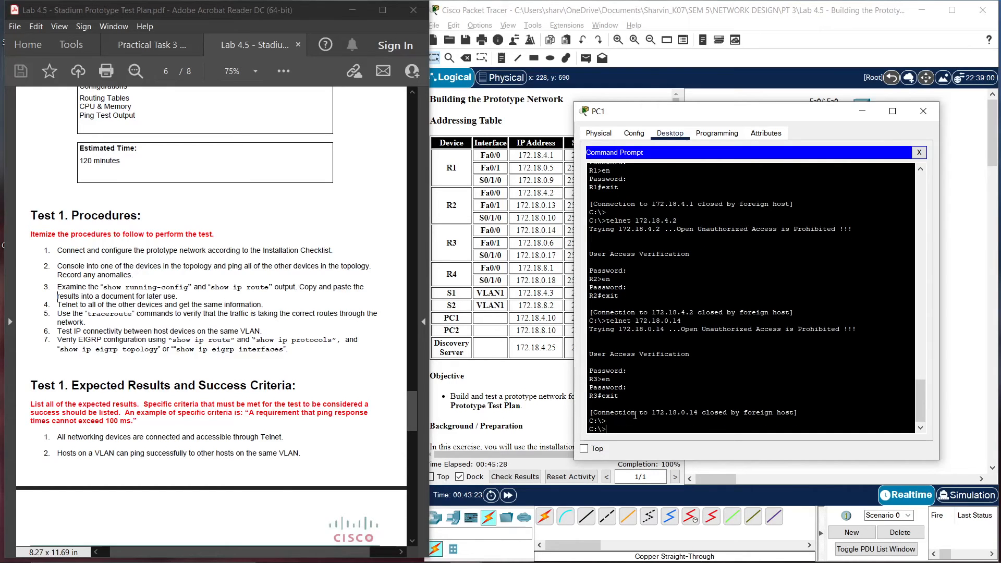
Telnet to R4 at 172.18.8.1, log in, enter privileged mode, then exit
{"action": "type", "text": "telnet 172.18.8.1"}
{"action": "key", "text": "Return"}
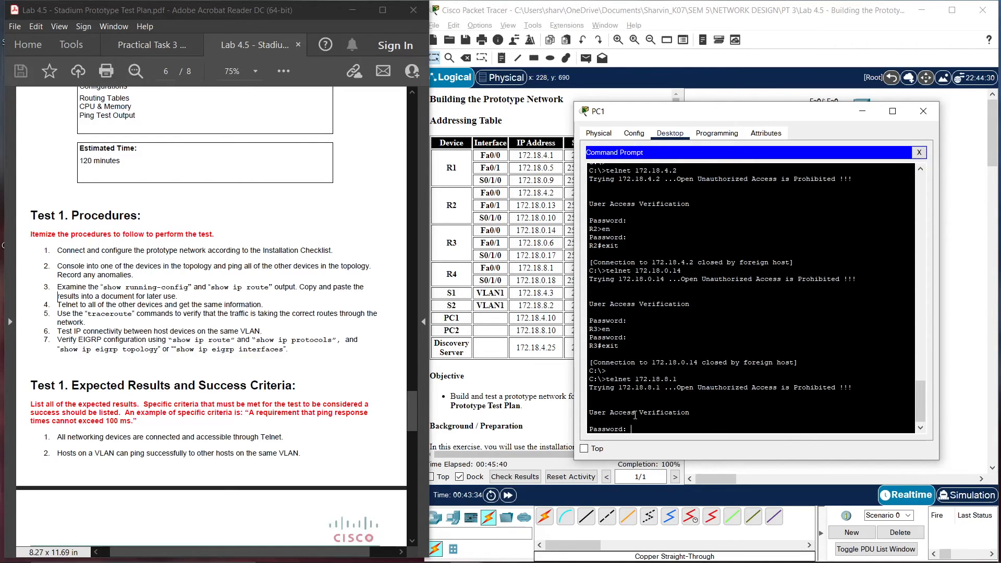
{"action": "key", "text": "Return"}
{"action": "type", "text": "en"}
{"action": "key", "text": "Return"}
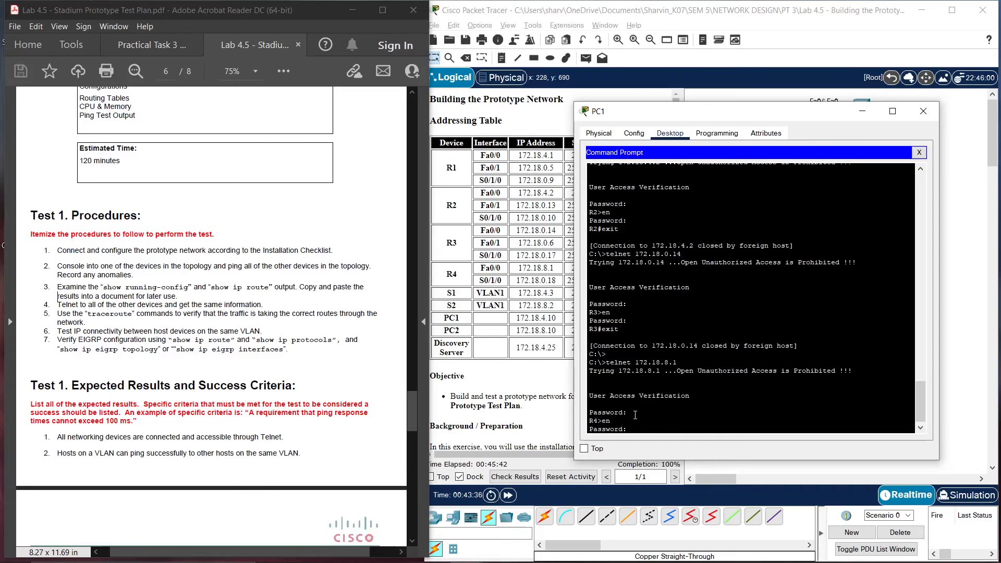
{"action": "key", "text": "Return"}
{"action": "type", "text": "exit"}
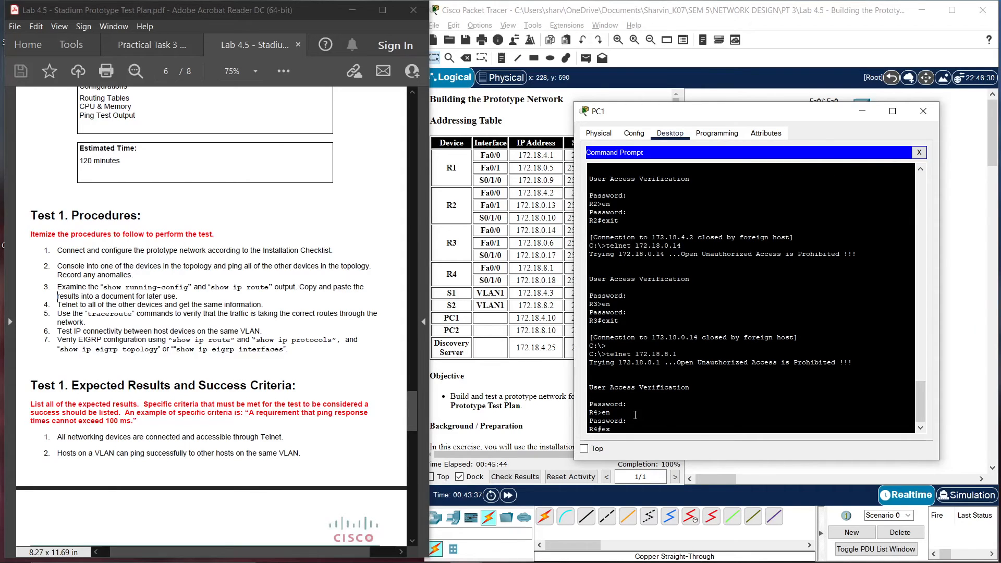
{"action": "key", "text": "Return"}
{"action": "key", "text": "Return"}
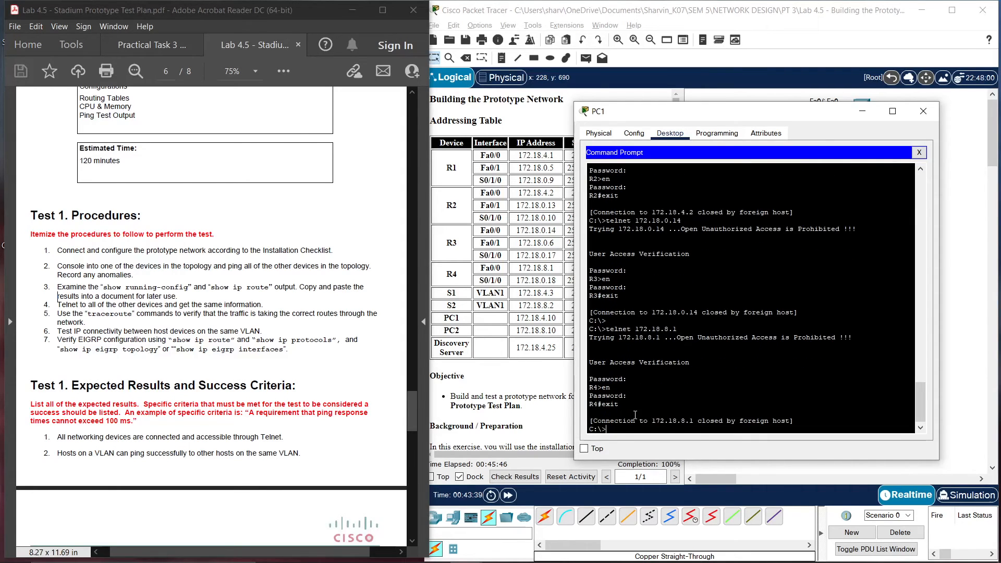
Enter the command telnet 172.18.8.2 for S2, fixing the misspelling
{"action": "type", "text": "telent"}
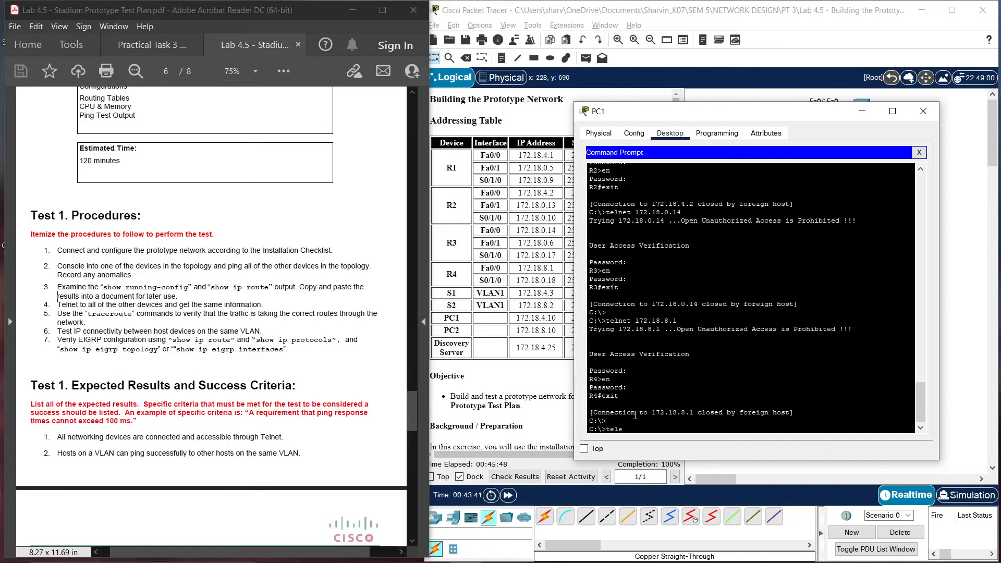
{"action": "key", "text": "BackSpace"}
{"action": "key", "text": "BackSpace"}
{"action": "type", "text": "net 172.18.8.2"}
Log into S2 at 172.18.8.2 with the VTY password, enter privileged mode, then exit
{"action": "key", "text": "Return"}
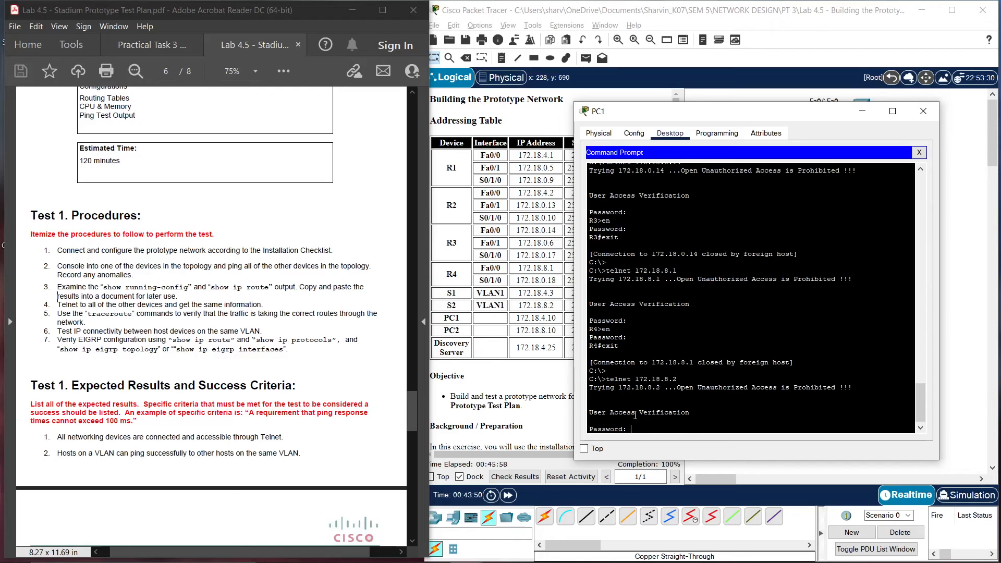
{"action": "key", "text": "Return"}
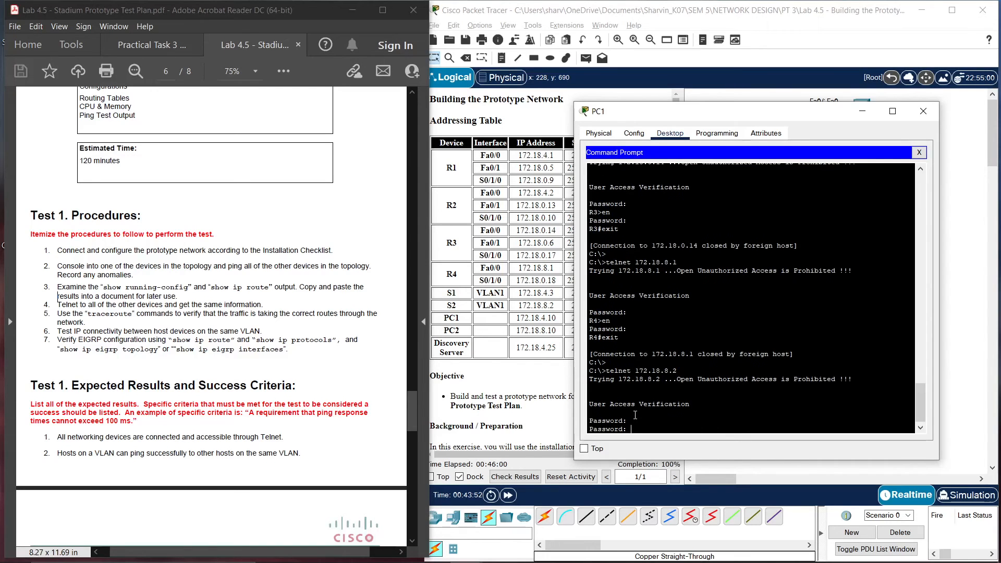
{"action": "key", "text": "Return"}
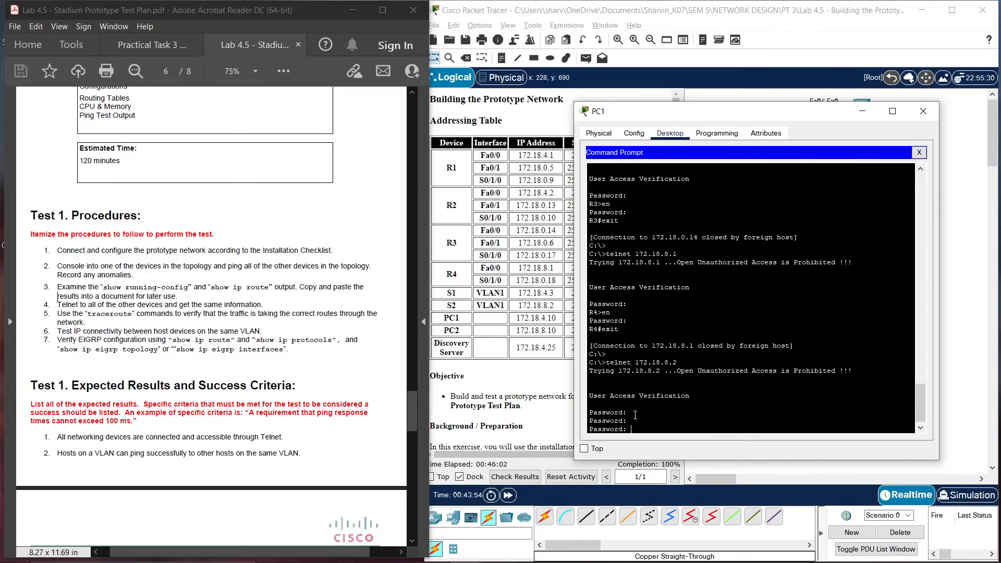
{"action": "key", "text": "Return"}
{"action": "type", "text": "en"}
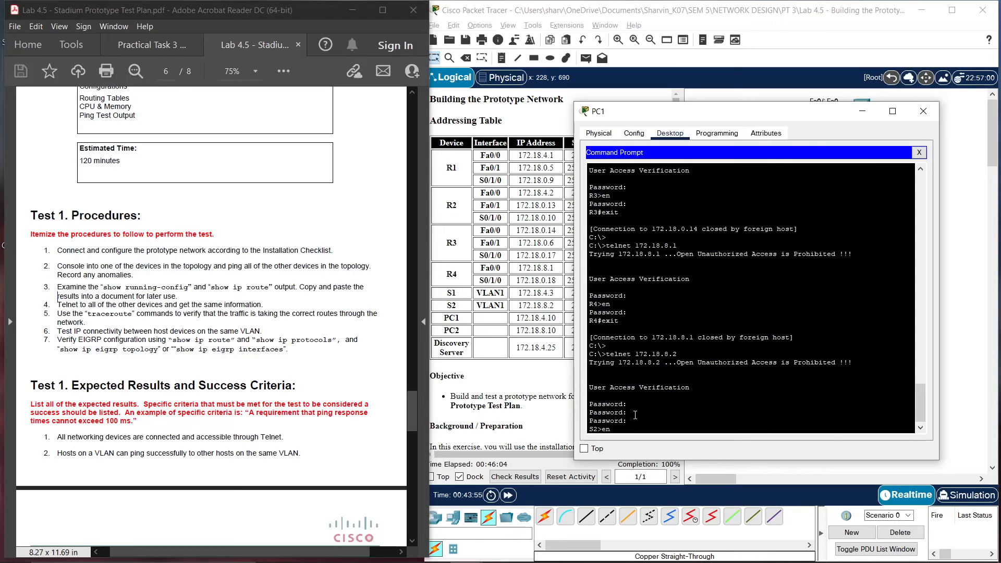
{"action": "key", "text": "Return"}
{"action": "key", "text": "Return"}
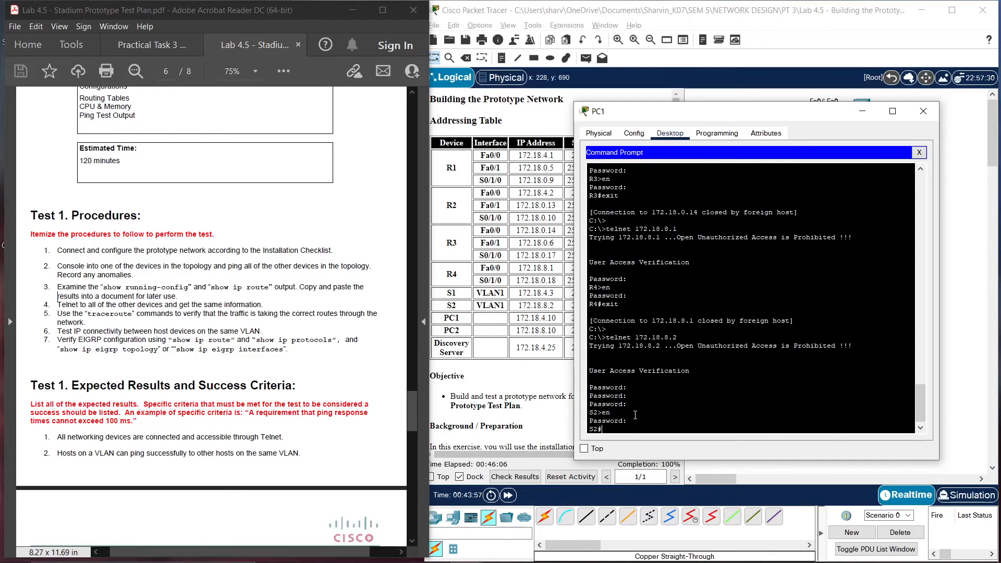
{"action": "type", "text": "exit"}
{"action": "key", "text": "Return"}
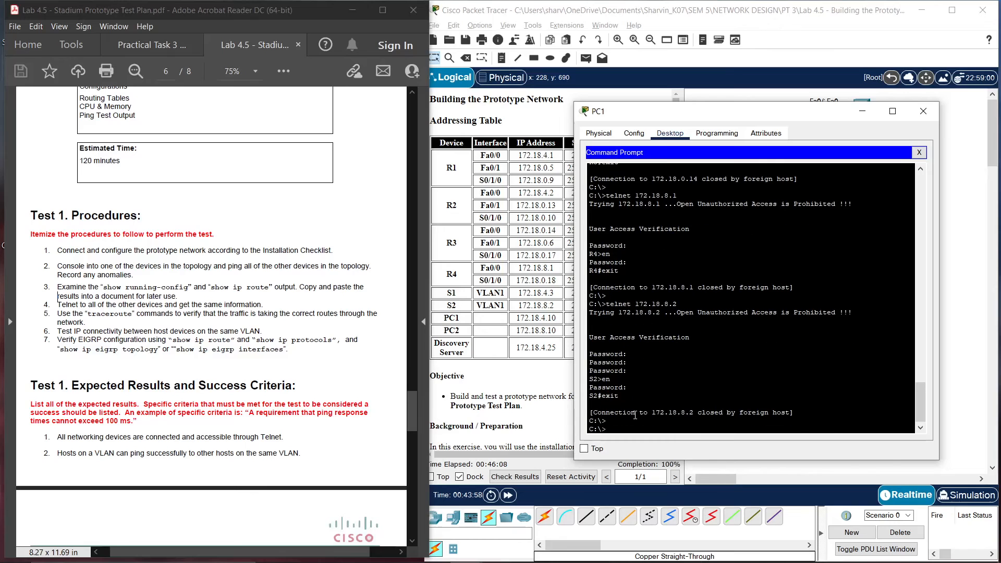
{"action": "key", "text": "Return"}
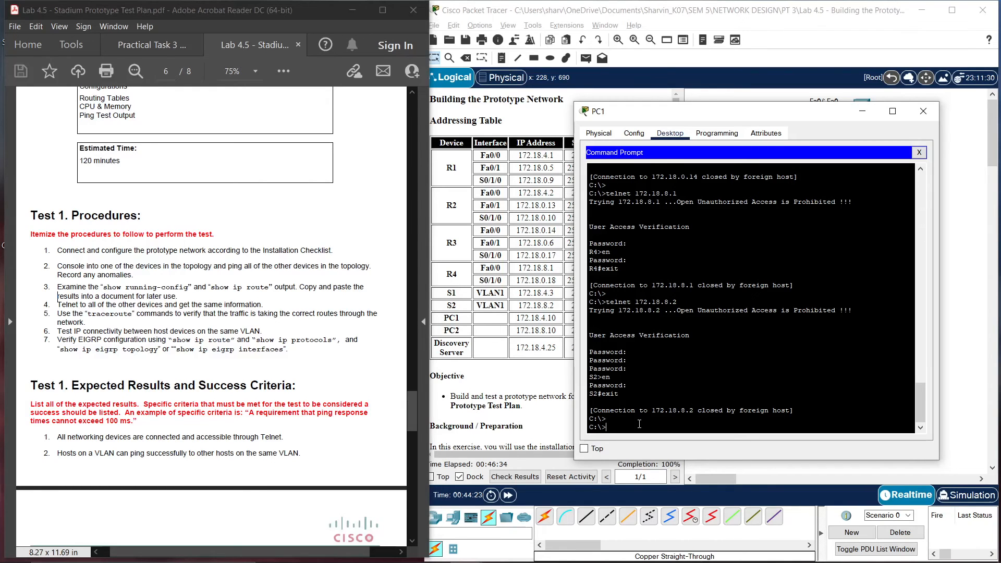
Run tracert 172.18.8.10 from PC1 after correcting the mistyped command, and uncover the topology
{"action": "type", "text": "pi"}
{"action": "type", "text": "ace"}
{"action": "type", "text": "r"}
{"action": "type", "text": "out"}
{"action": "type", "text": "e"}
{"action": "type", "text": " 17"}
{"action": "type", "text": "2."}
{"action": "type", "text": "18"}
{"action": "type", "text": "."}
{"action": "type", "text": "8.10"}
{"action": "key", "text": "Return"}
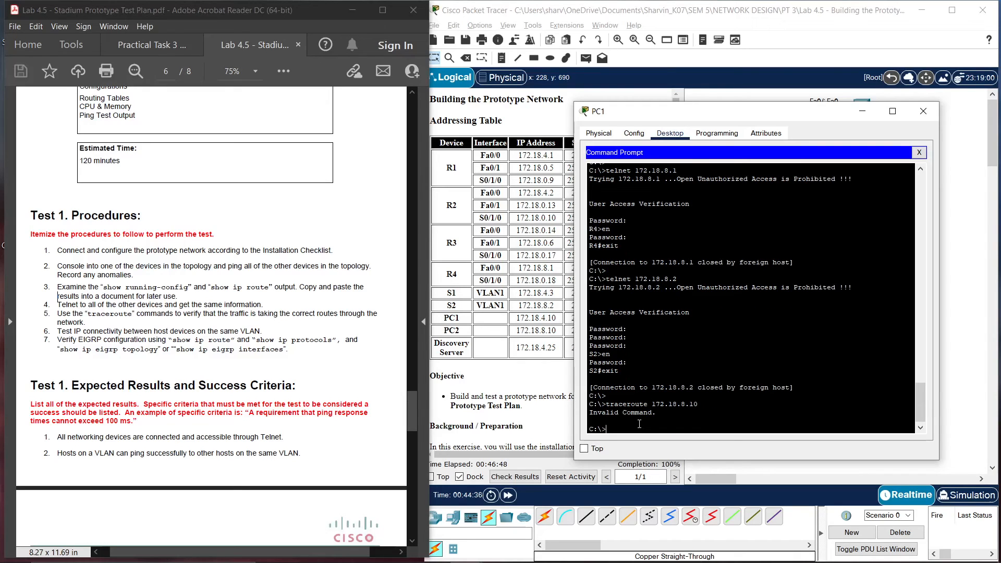
{"action": "key", "text": "Up"}
{"action": "key", "text": "Left"}
{"action": "key", "text": "Left"}
{"action": "key", "text": "Left"}
{"action": "key", "text": "Left"}
{"action": "key", "text": "Left"}
{"action": "key", "text": "Left"}
{"action": "key", "text": "BackSpace"}
{"action": "key", "text": "BackSpace"}
{"action": "key", "text": "BackSpace"}
{"action": "key", "text": "BackSpace"}
{"action": "type", "text": "t"}
{"action": "key", "text": "Return"}
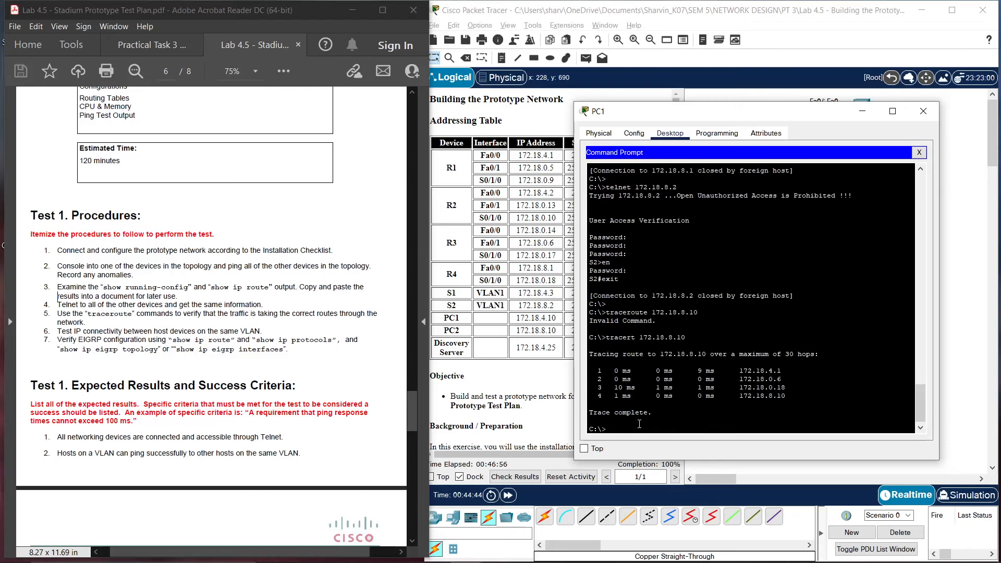
{"action": "left_click_drag", "start_coordinate": [703, 122], "coordinate": [174, 132]}
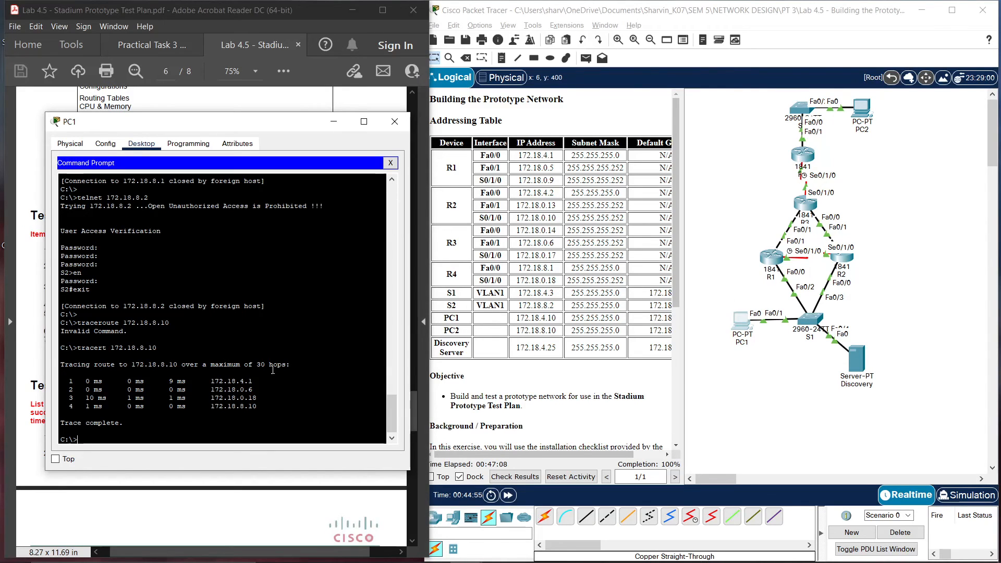
Select the trace's hop addresses, ending at 172.18.8.10, to compare with the addressing table
{"action": "mouse_move", "coordinate": [255, 389]}
{"action": "left_mouse_down"}
{"action": "mouse_move", "coordinate": [193, 389]}
{"action": "mouse_move", "coordinate": [211, 389]}
{"action": "left_mouse_up"}
{"action": "left_click", "coordinate": [293, 389]}
{"action": "left_click_drag", "start_coordinate": [265, 393], "coordinate": [258, 401]}
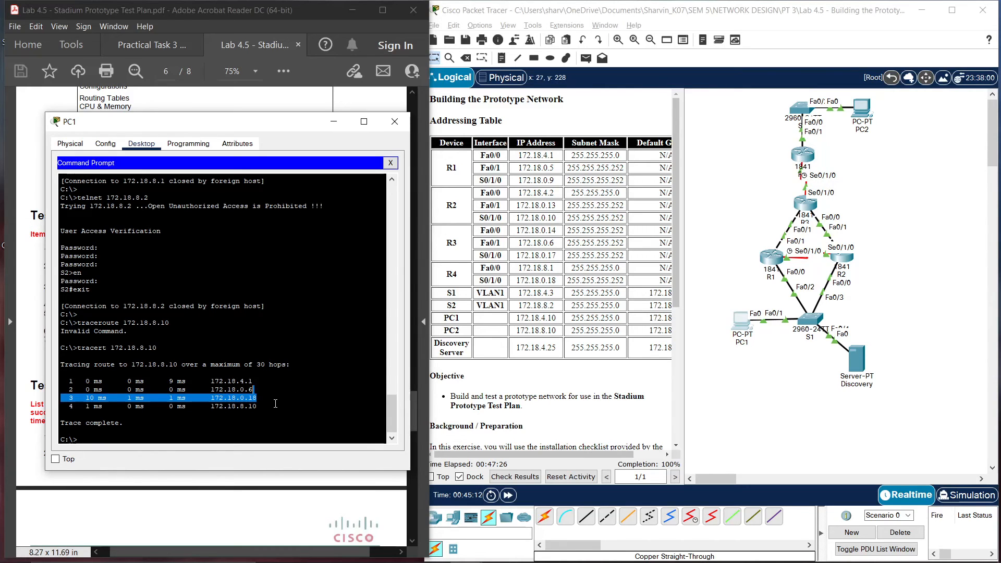
{"action": "left_click_drag", "start_coordinate": [257, 406], "coordinate": [209, 410]}
{"action": "left_click", "coordinate": [323, 400]}
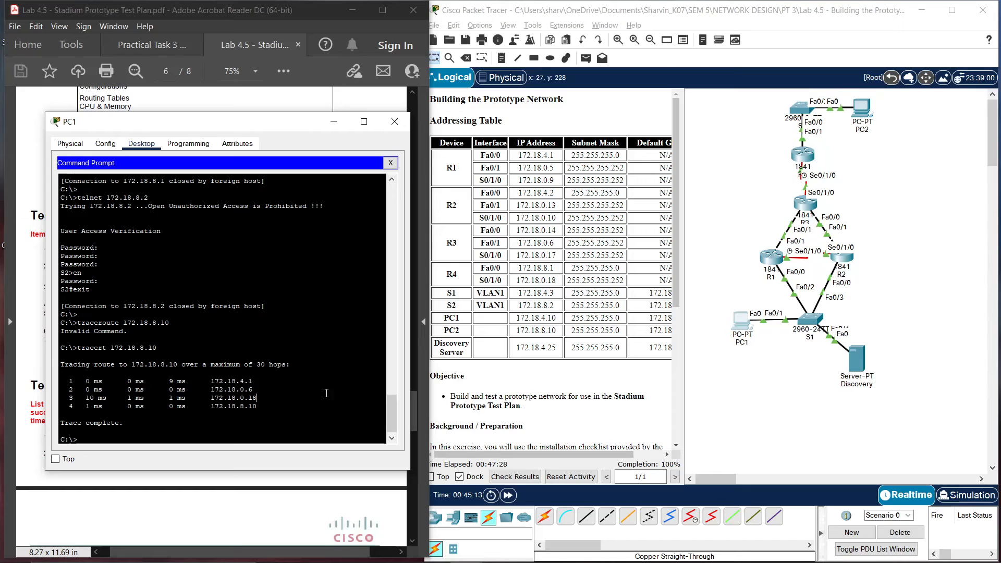
{"action": "left_click_drag", "start_coordinate": [257, 406], "coordinate": [198, 408]}
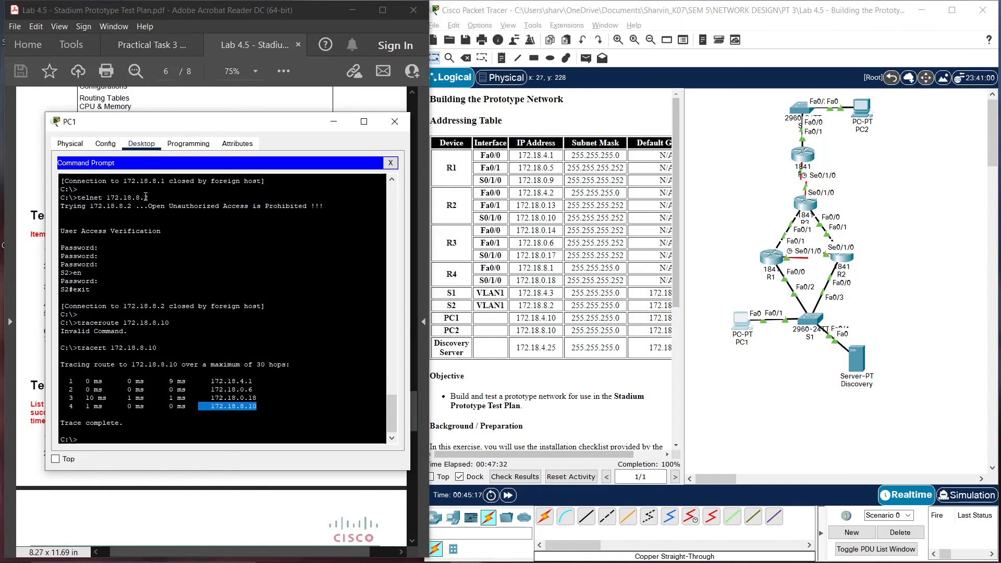
Close PC1's console window, returning to the Packet Tracer workspace
{"action": "left_click_drag", "start_coordinate": [151, 129], "coordinate": [447, 125]}
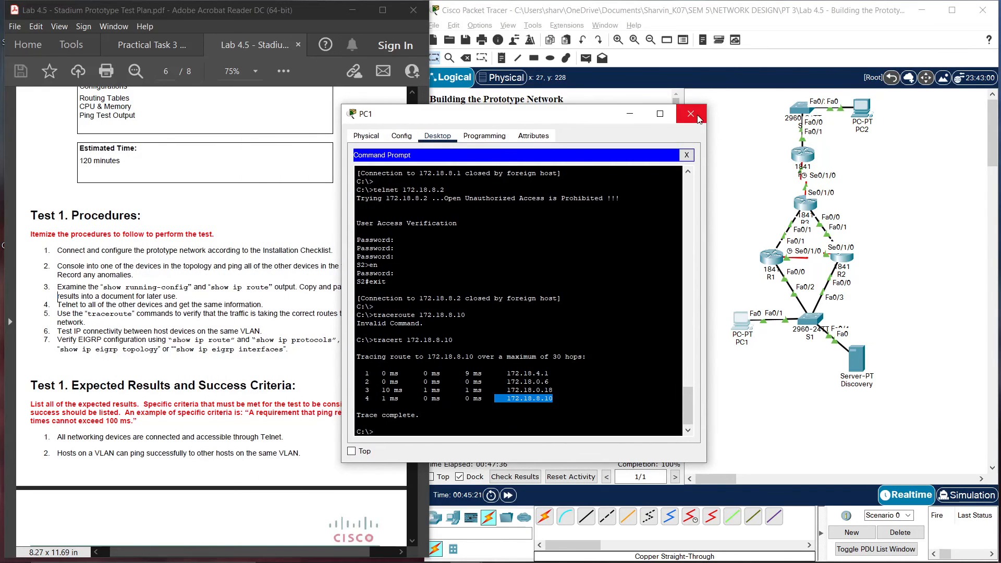
{"action": "left_click", "coordinate": [691, 114]}
{"action": "left_click", "coordinate": [745, 406]}
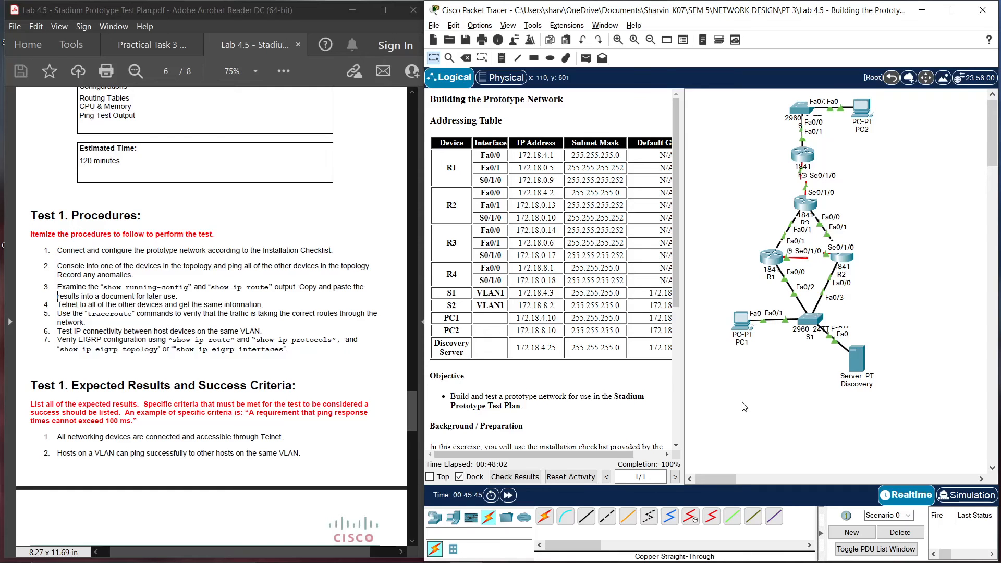
Ping 172.18.4.25 from PC1's command prompt, getting 4 of 4 replies, then close PC1
{"action": "left_click", "coordinate": [739, 336]}
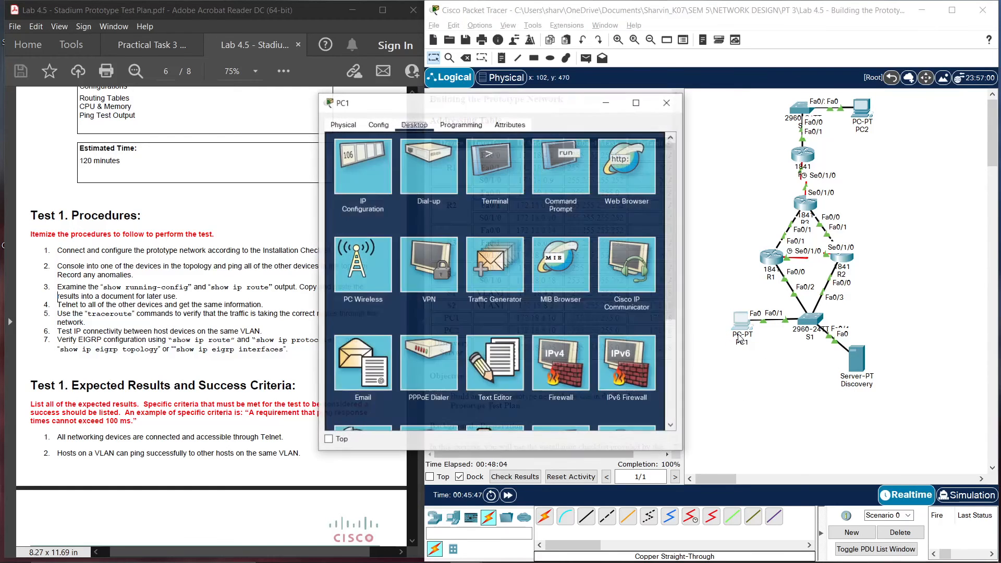
{"action": "left_click", "coordinate": [559, 176]}
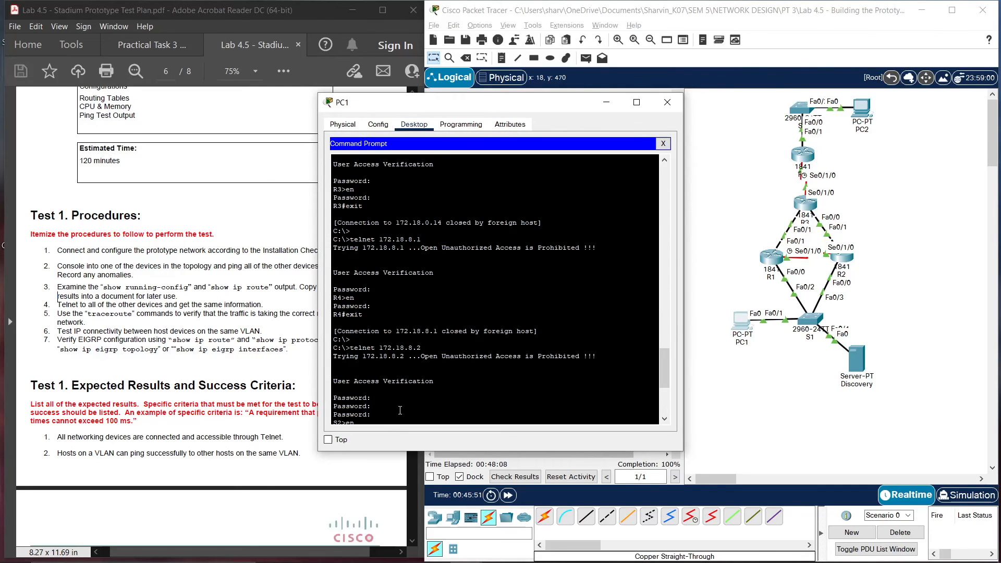
{"action": "type", "text": "p"}
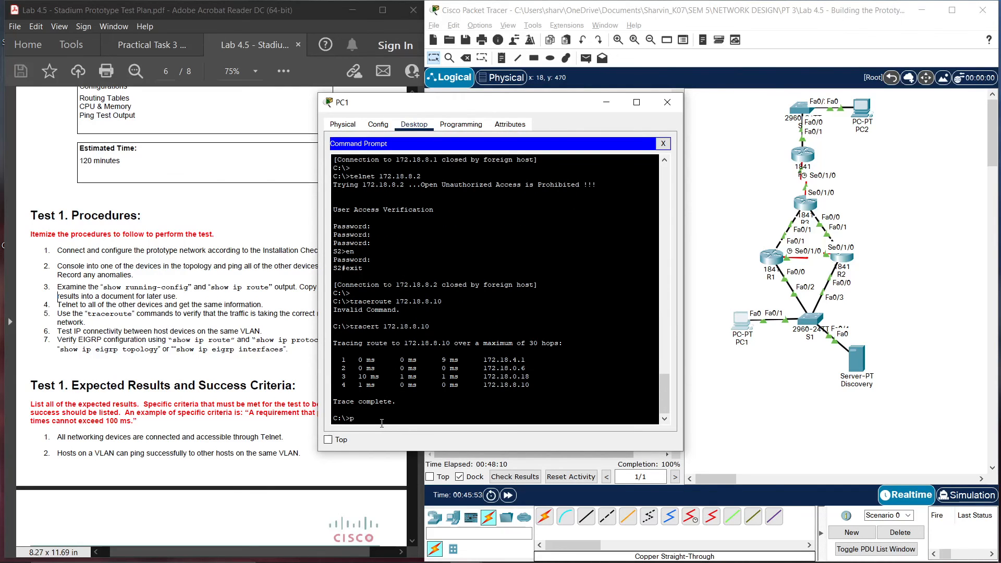
{"action": "type", "text": "ing 172.18.4."}
{"action": "type", "text": "25"}
{"action": "key", "text": "Return"}
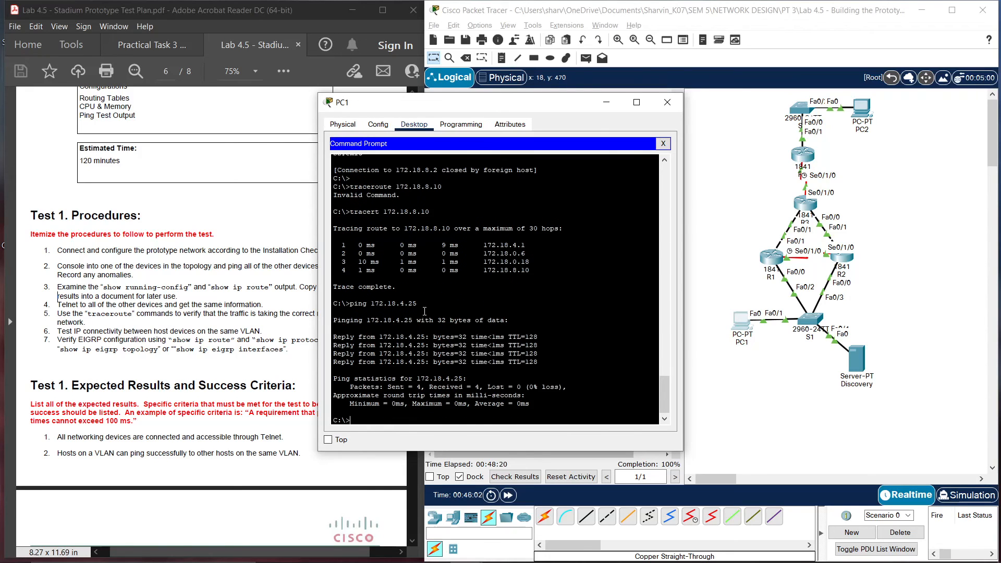
{"action": "left_click", "coordinate": [667, 102]}
{"action": "left_click", "coordinate": [210, 386]}
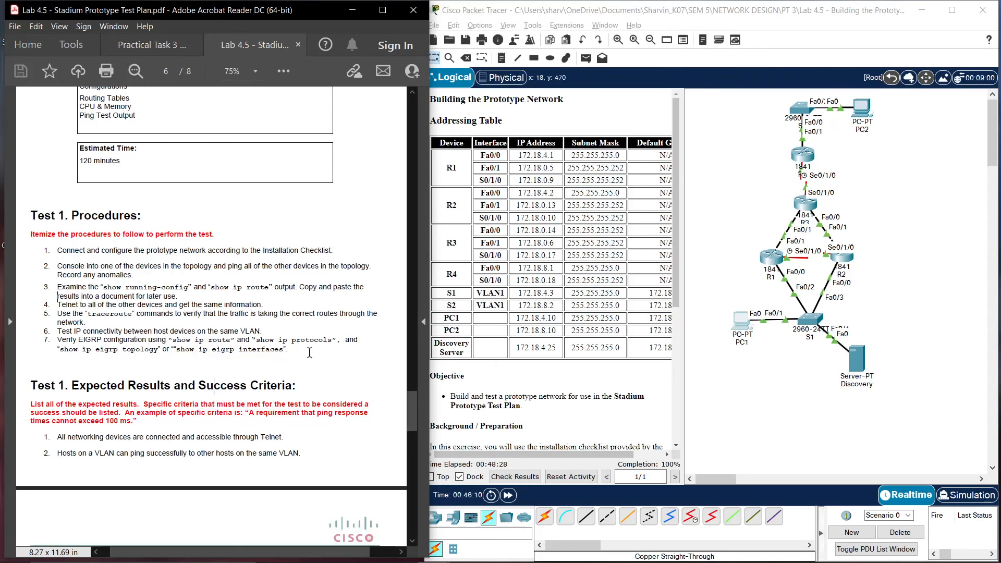
{"action": "left_click_drag", "start_coordinate": [341, 342], "coordinate": [174, 345]}
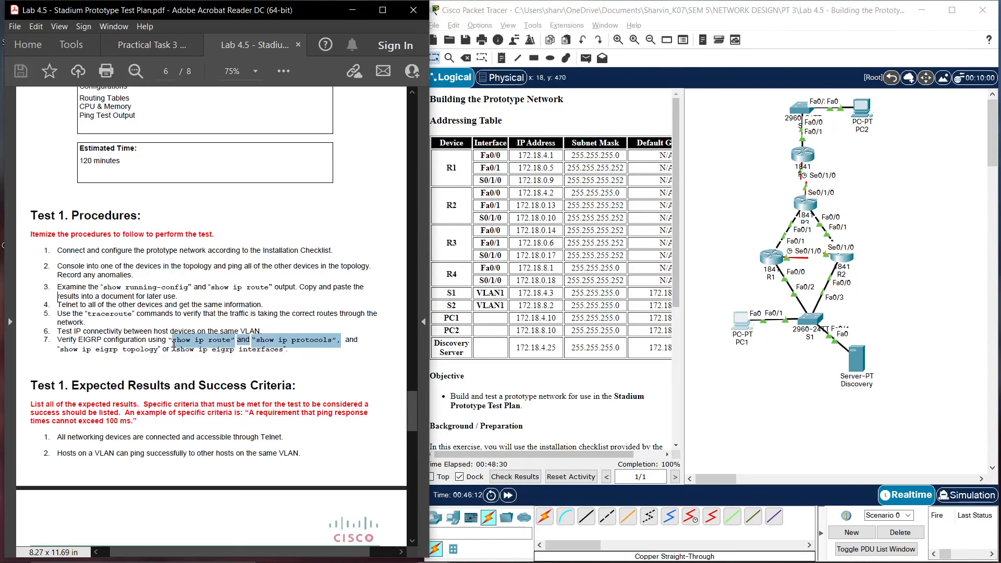
{"action": "left_click", "coordinate": [212, 352]}
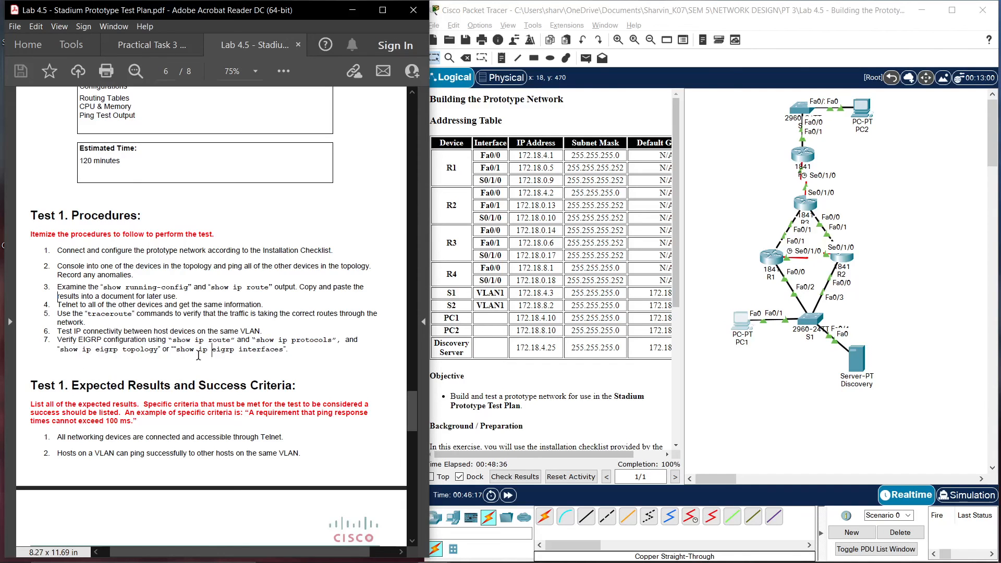
{"action": "left_click", "coordinate": [771, 256]}
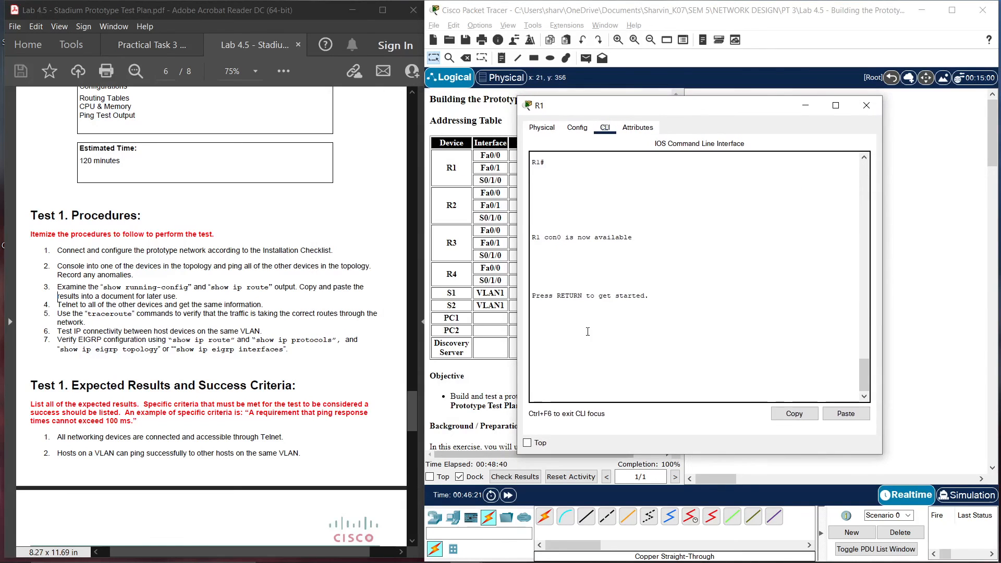
{"action": "key", "text": "Return"}
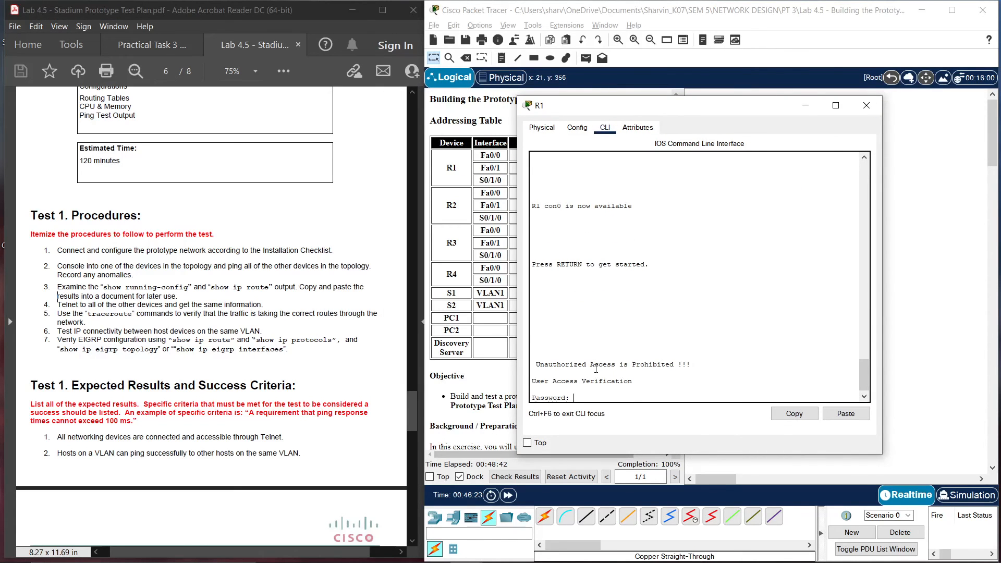
{"action": "type", "text": "cisco"}
{"action": "key", "text": "Return"}
{"action": "type", "text": "en"}
{"action": "key", "text": "Return"}
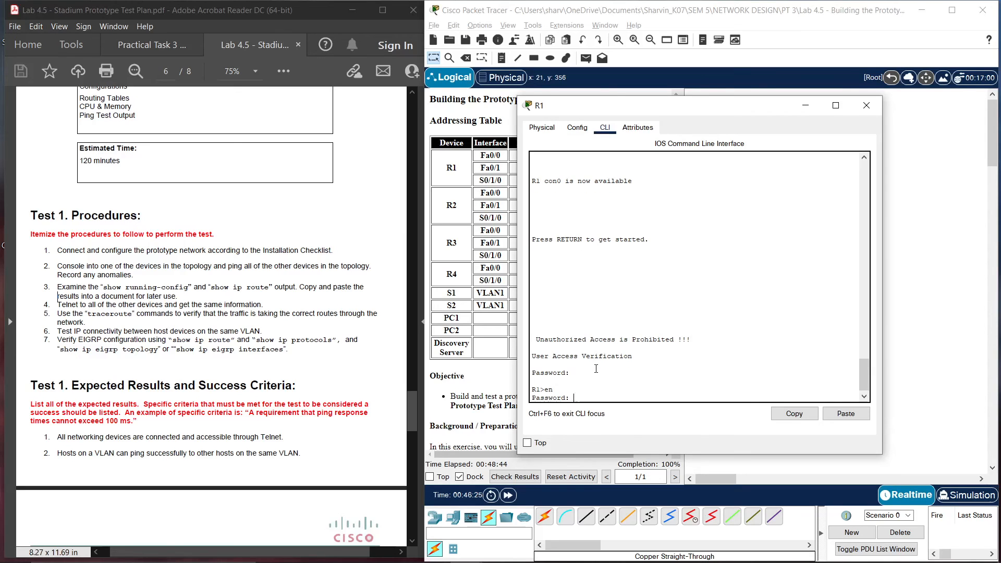
{"action": "key", "text": "Return"}
{"action": "type", "text": "sh ip p"}
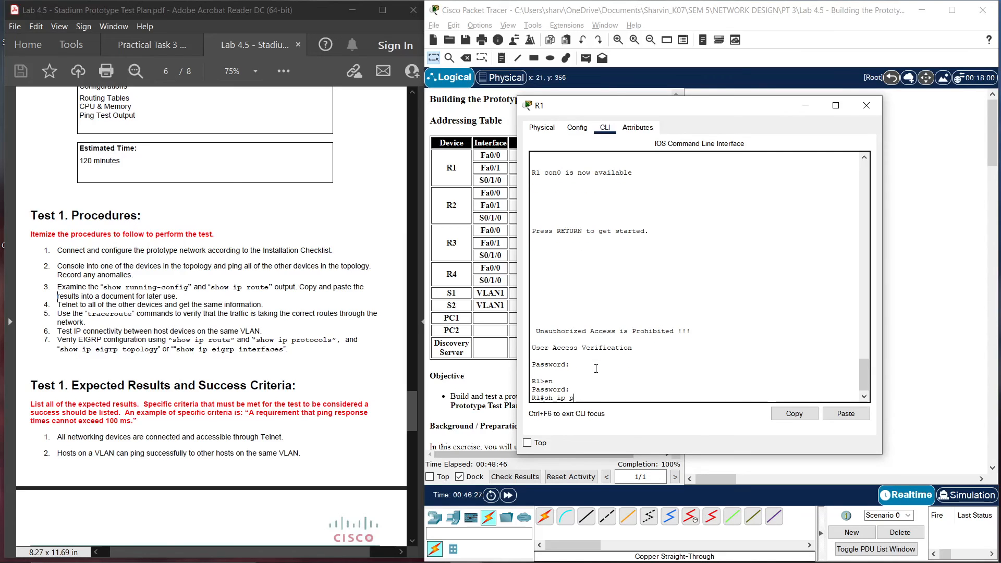
{"action": "type", "text": "ro"}
{"action": "key", "text": "BackSpace"}
{"action": "type", "text": "ro"}
{"action": "key", "text": "Tab"}
{"action": "key", "text": "Return"}
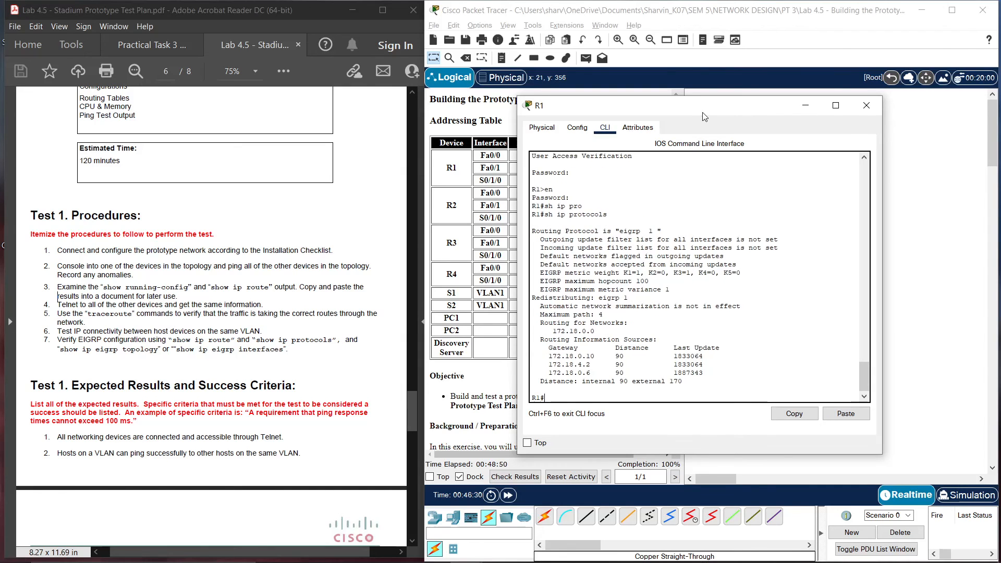
Highlight EIGRP 1, auto-summary off, network 172.18.0.0 and the three gateway rows in the output
{"action": "left_click_drag", "start_coordinate": [702, 112], "coordinate": [743, 117]}
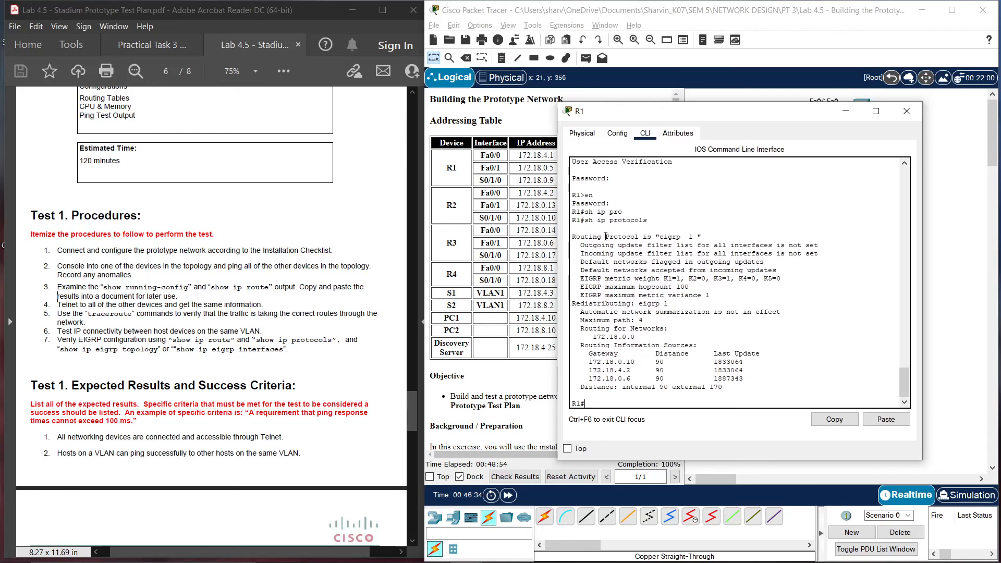
{"action": "left_click_drag", "start_coordinate": [706, 236], "coordinate": [636, 237]}
{"action": "left_click", "coordinate": [723, 262]}
{"action": "left_click_drag", "start_coordinate": [581, 312], "coordinate": [783, 313]}
{"action": "left_click", "coordinate": [715, 322]}
{"action": "left_click_drag", "start_coordinate": [590, 336], "coordinate": [647, 339]}
{"action": "left_click", "coordinate": [668, 354]}
{"action": "left_click_drag", "start_coordinate": [585, 361], "coordinate": [760, 379]}
{"action": "left_click", "coordinate": [760, 378]}
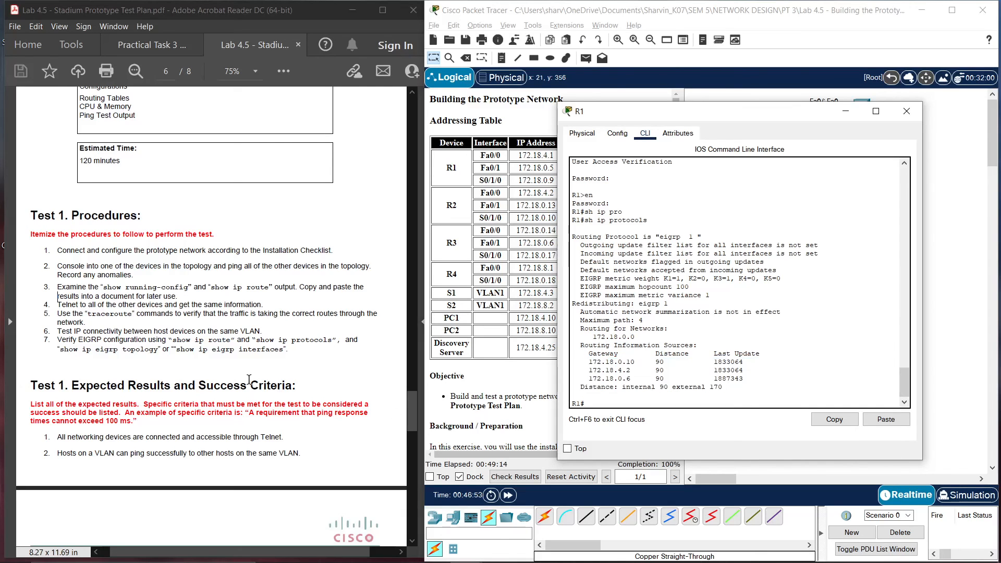
{"action": "scroll", "coordinate": [249, 378], "scroll_direction": "down", "scroll_amount": 1}
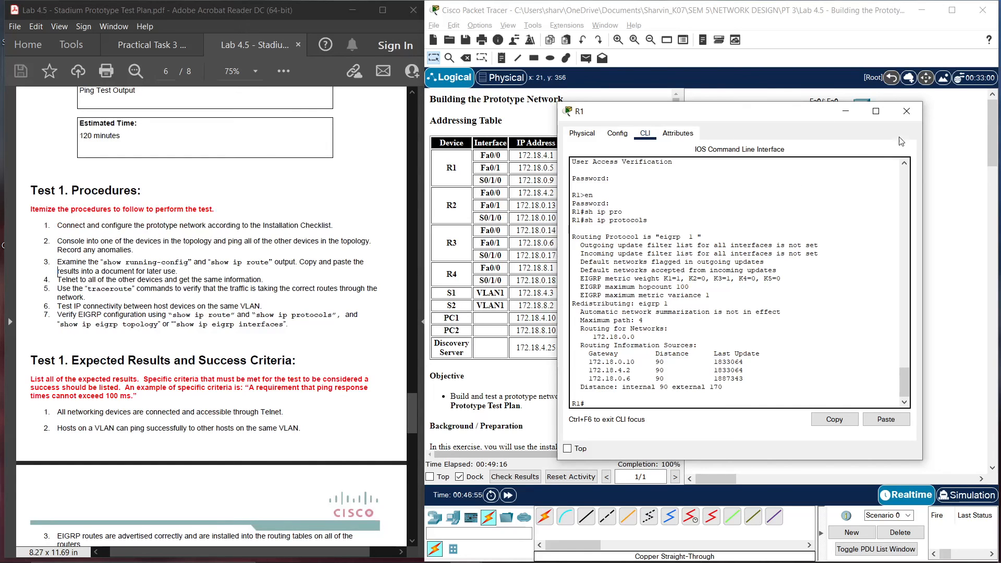
Close R1's console and scroll the test plan down to Test 1 Results and Conclusions
{"action": "left_click", "coordinate": [907, 111]}
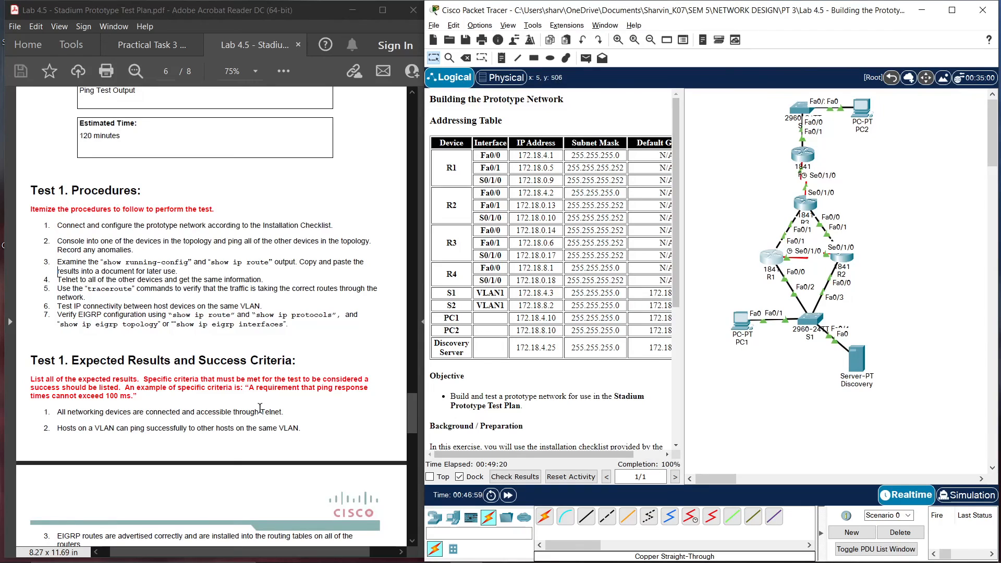
{"action": "scroll", "coordinate": [260, 408], "scroll_direction": "down", "scroll_amount": 2}
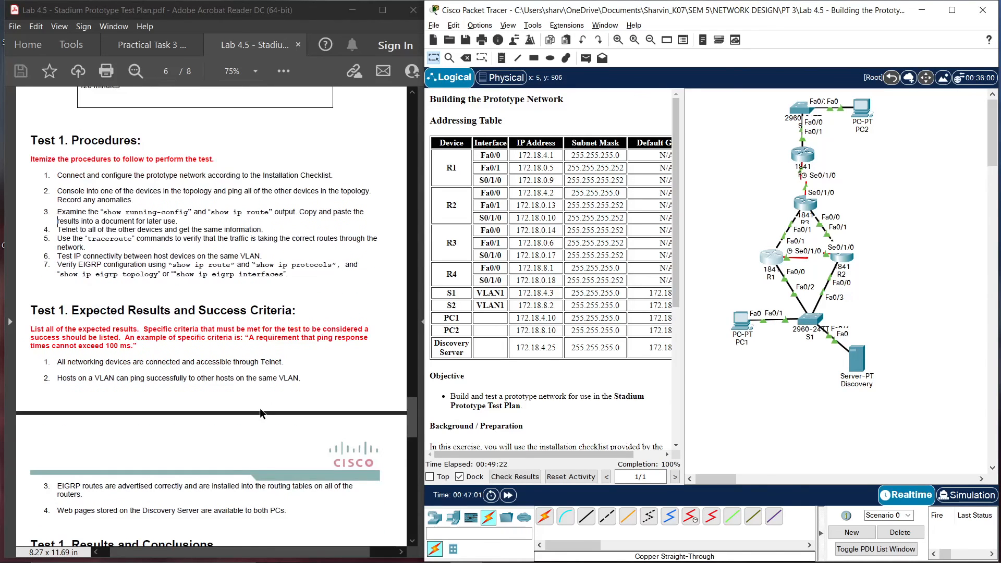
{"action": "scroll", "coordinate": [260, 408], "scroll_direction": "down", "scroll_amount": 2}
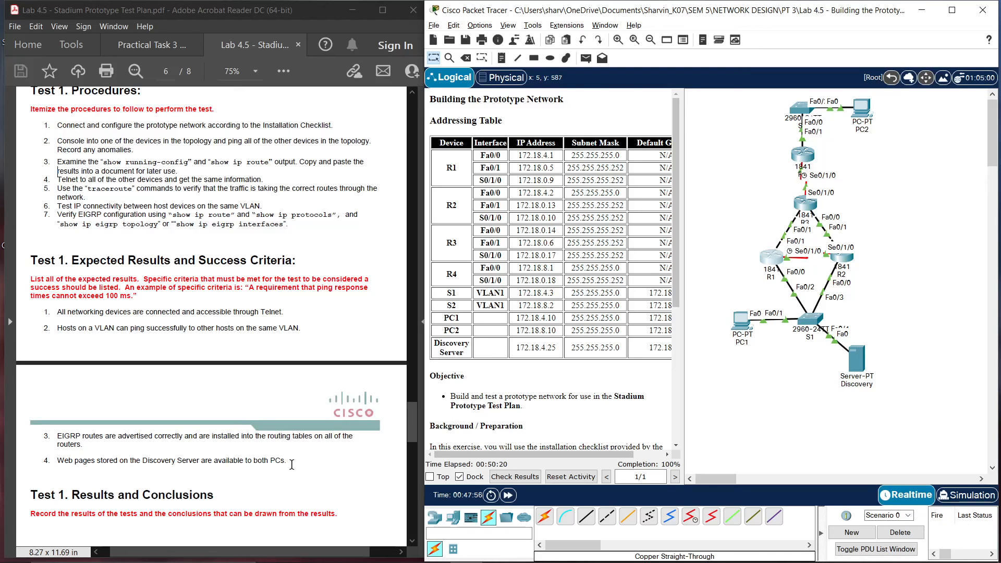
{"action": "left_click", "coordinate": [741, 320]}
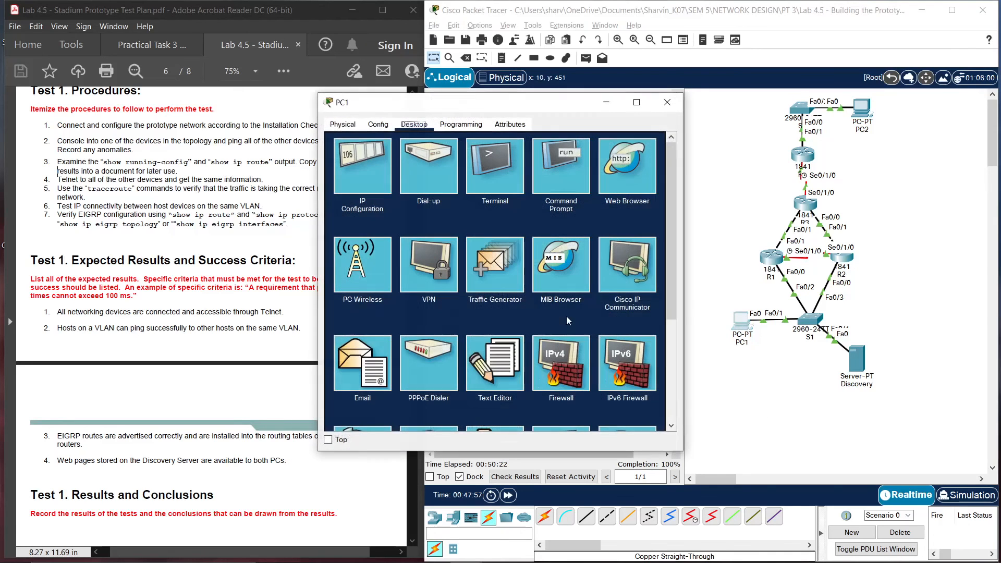
{"action": "left_click", "coordinate": [624, 176]}
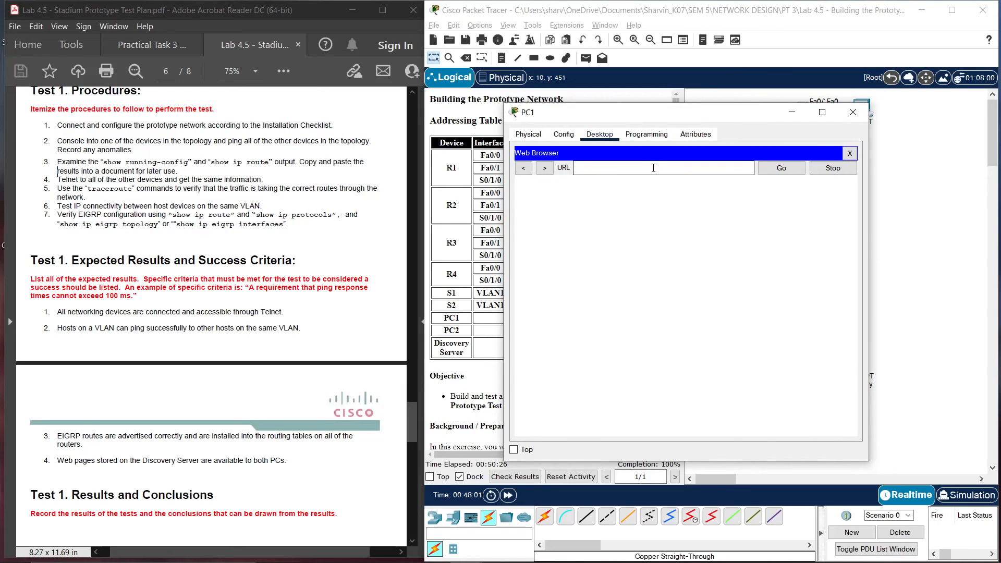
{"action": "left_click", "coordinate": [850, 153]}
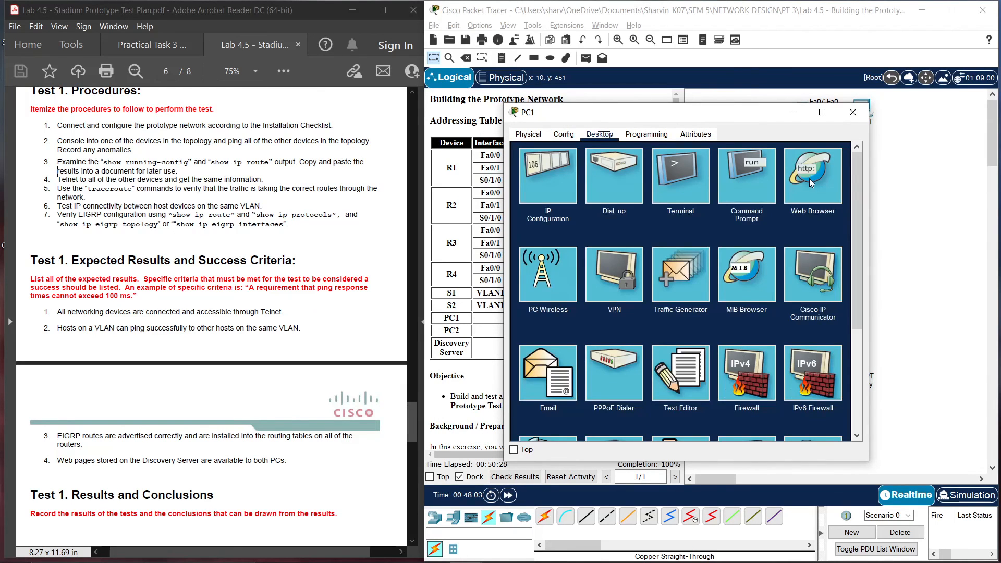
{"action": "left_click", "coordinate": [787, 211]}
{"action": "left_click", "coordinate": [627, 170]}
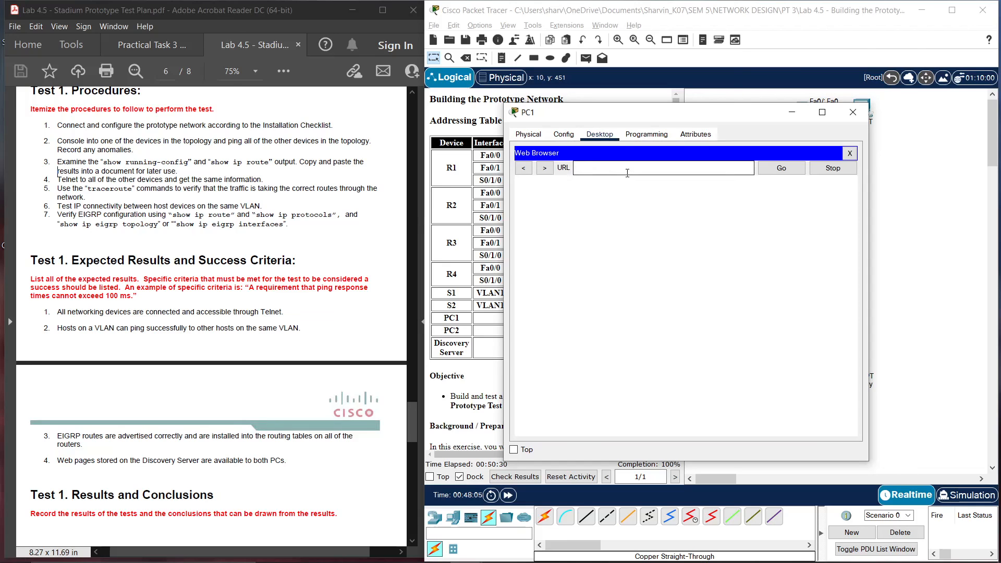
{"action": "type", "text": "172.18.4.25"}
{"action": "key", "text": "Return"}
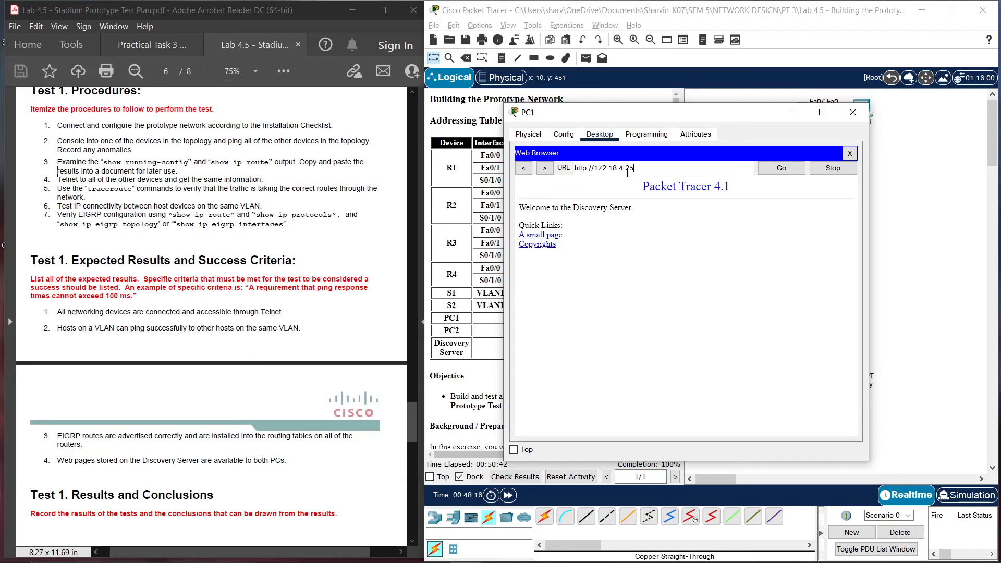
Close PC1, load 172.18.4.25 in PC2's web browser, then close PC2's window
{"action": "left_click", "coordinate": [853, 113]}
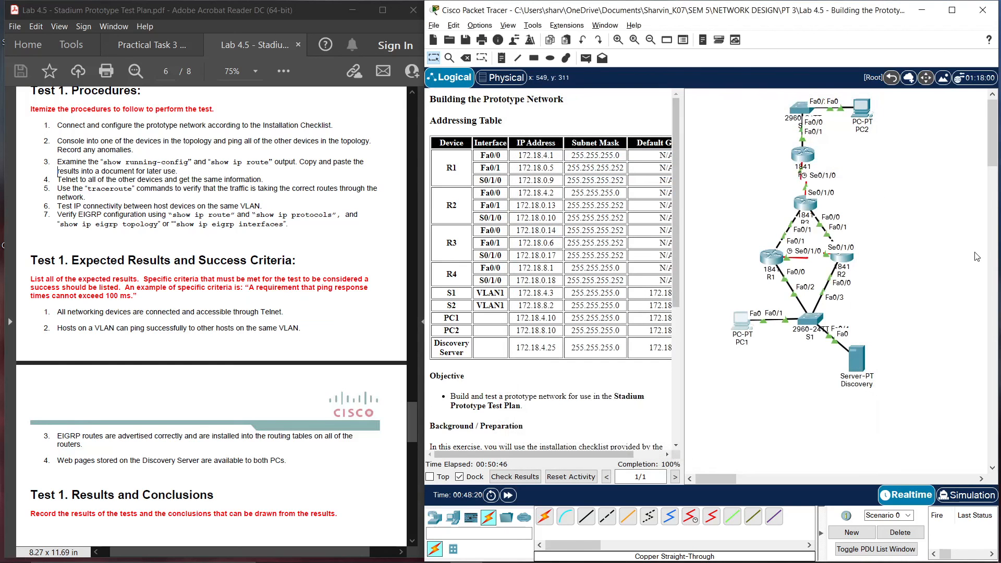
{"action": "left_click", "coordinate": [862, 108]}
{"action": "left_click_drag", "start_coordinate": [538, 108], "coordinate": [776, 128]}
{"action": "left_click", "coordinate": [866, 183]}
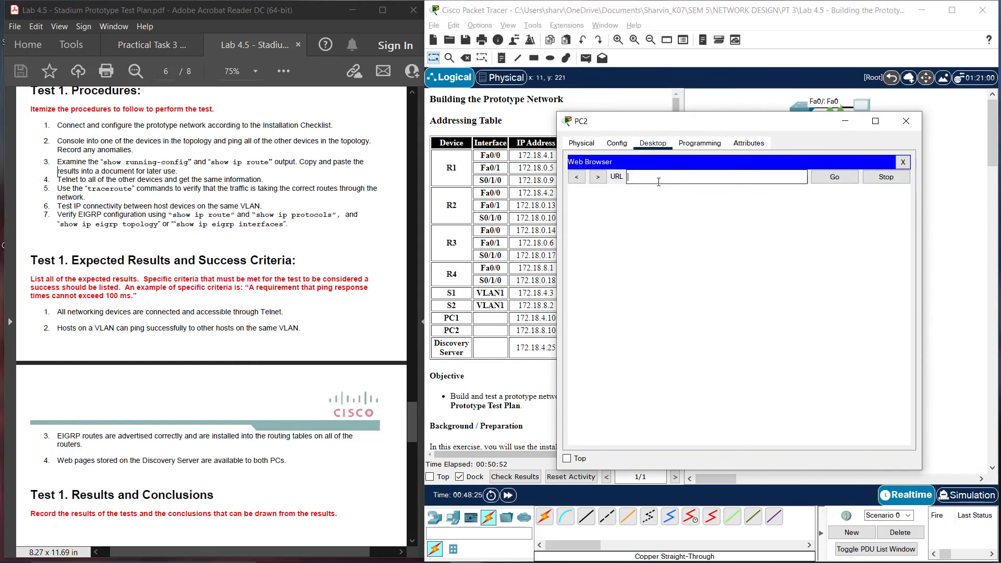
{"action": "type", "text": "172.18.4.25"}
{"action": "key", "text": "Return"}
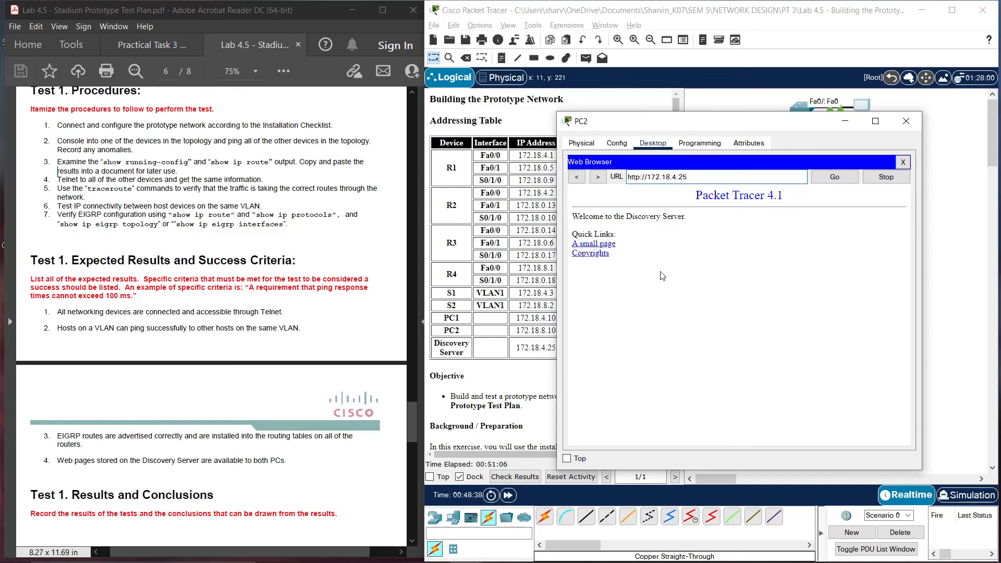
{"action": "left_click", "coordinate": [906, 121]}
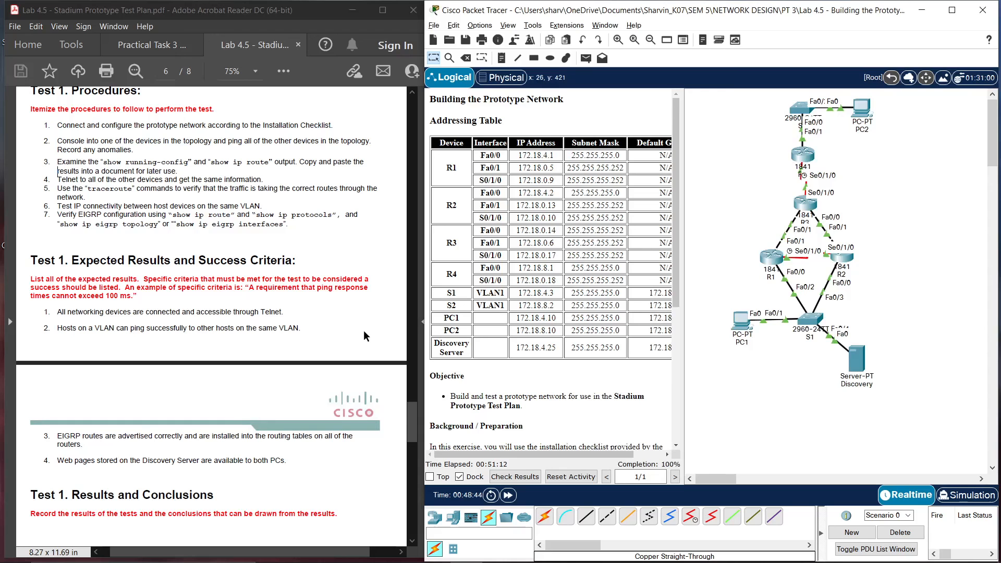
Switch to the Practical Task 3 Set A rubric and scroll to Parts 4 and 5
{"action": "scroll", "coordinate": [261, 370], "scroll_direction": "down", "scroll_amount": 2}
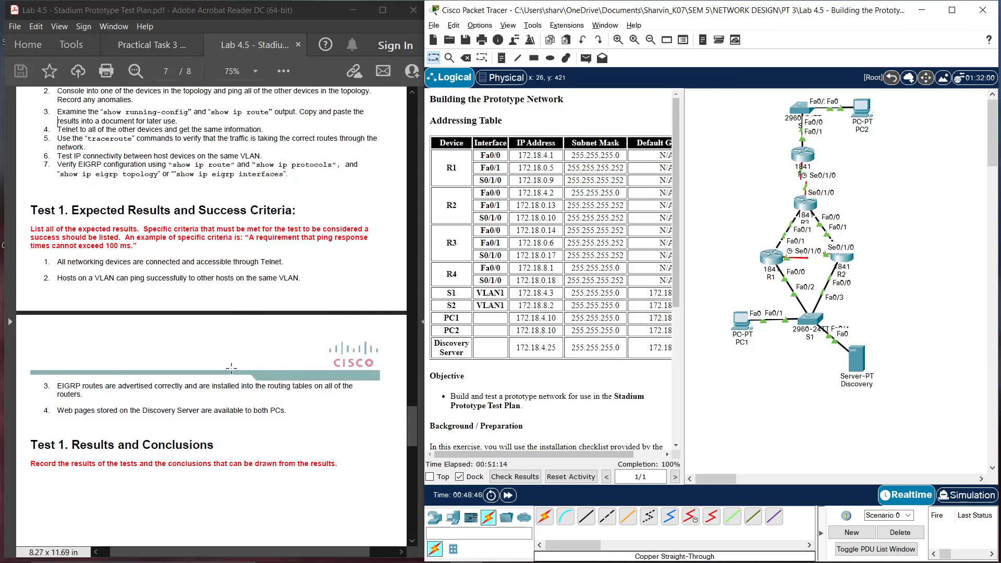
{"action": "scroll", "coordinate": [231, 368], "scroll_direction": "up", "scroll_amount": 1}
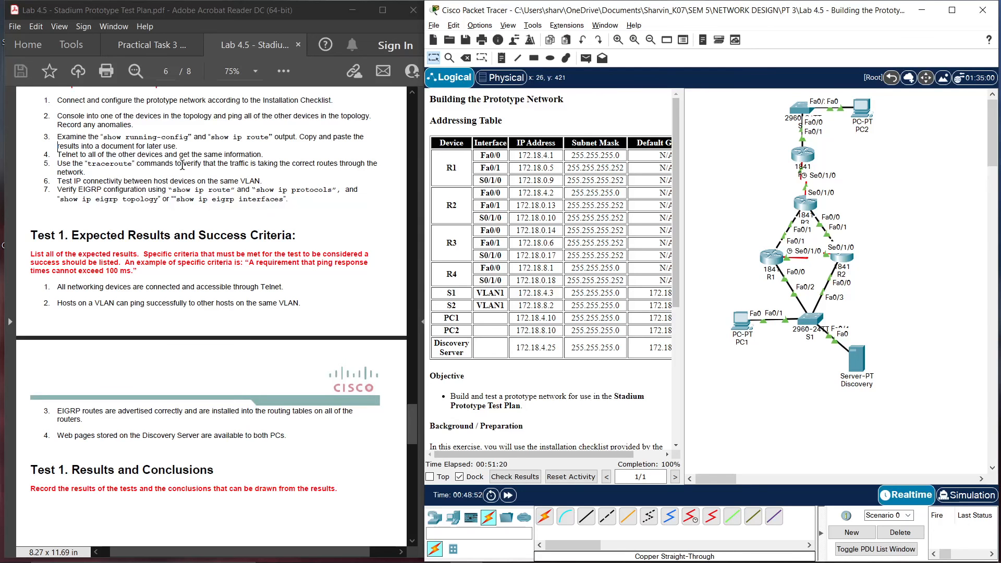
{"action": "left_click", "coordinate": [152, 45]}
{"action": "scroll", "coordinate": [309, 370], "scroll_direction": "up", "scroll_amount": 3}
{"action": "scroll", "coordinate": [308, 369], "scroll_direction": "up", "scroll_amount": 5}
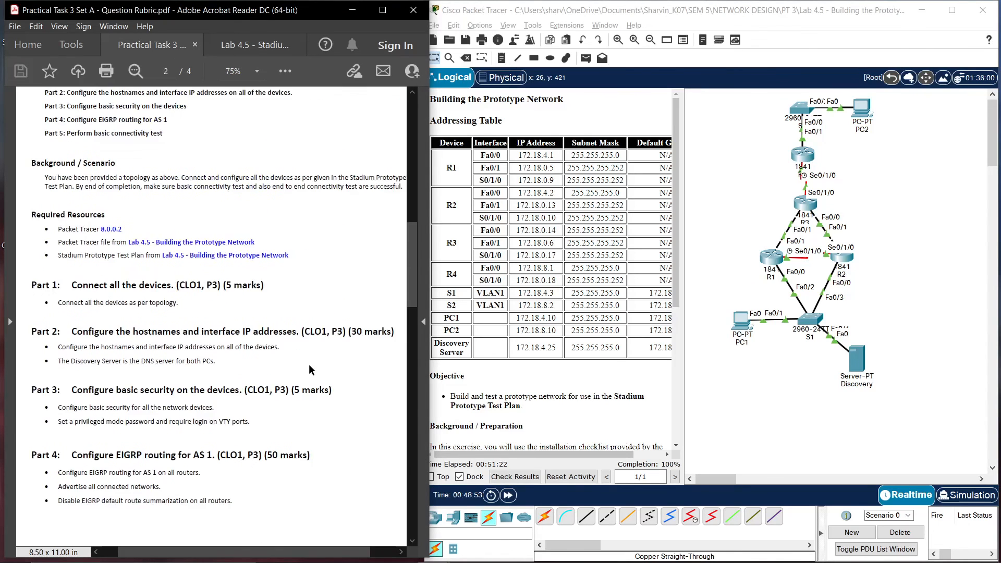
{"action": "scroll", "coordinate": [308, 369], "scroll_direction": "down", "scroll_amount": 6}
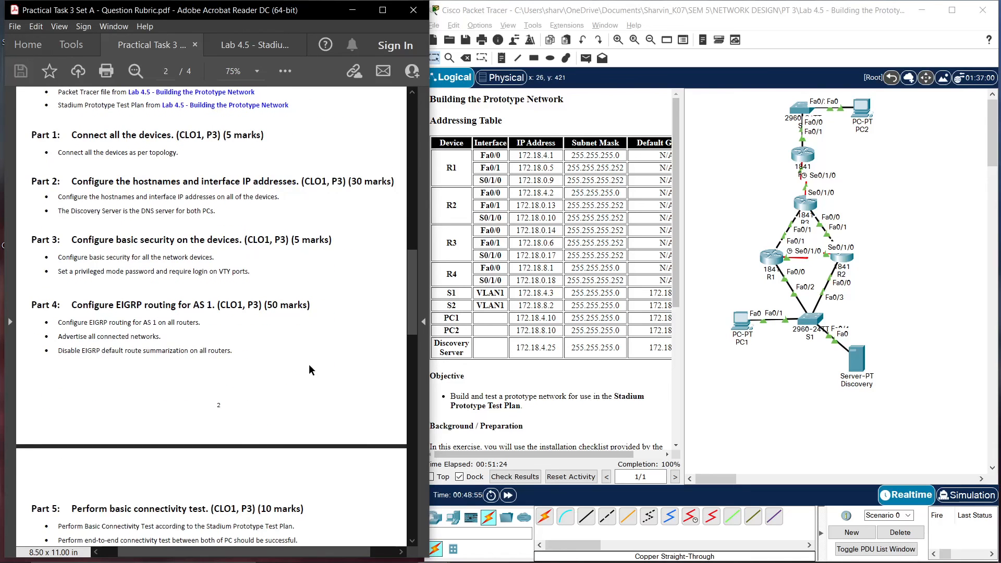
{"action": "scroll", "coordinate": [310, 369], "scroll_direction": "down", "scroll_amount": 1}
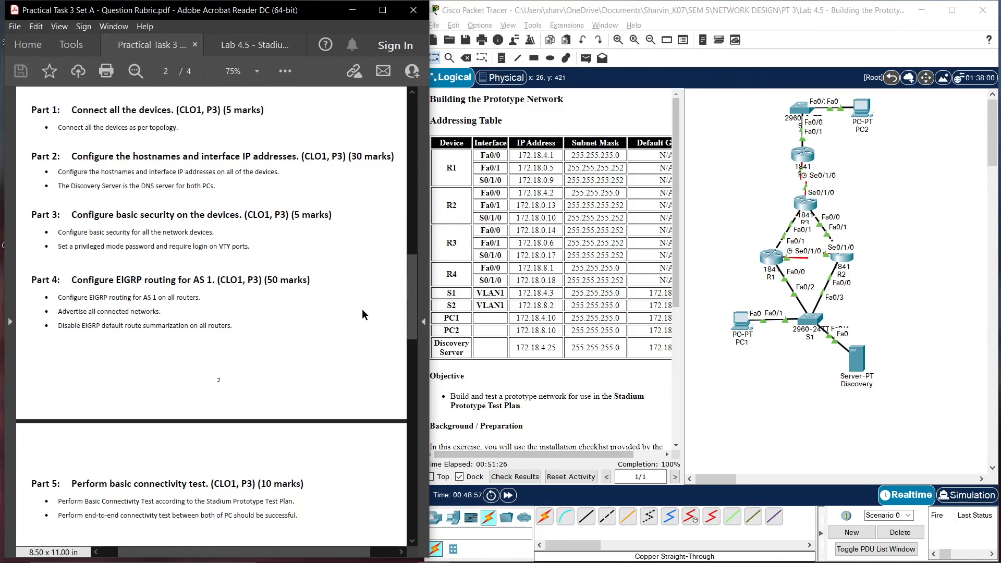